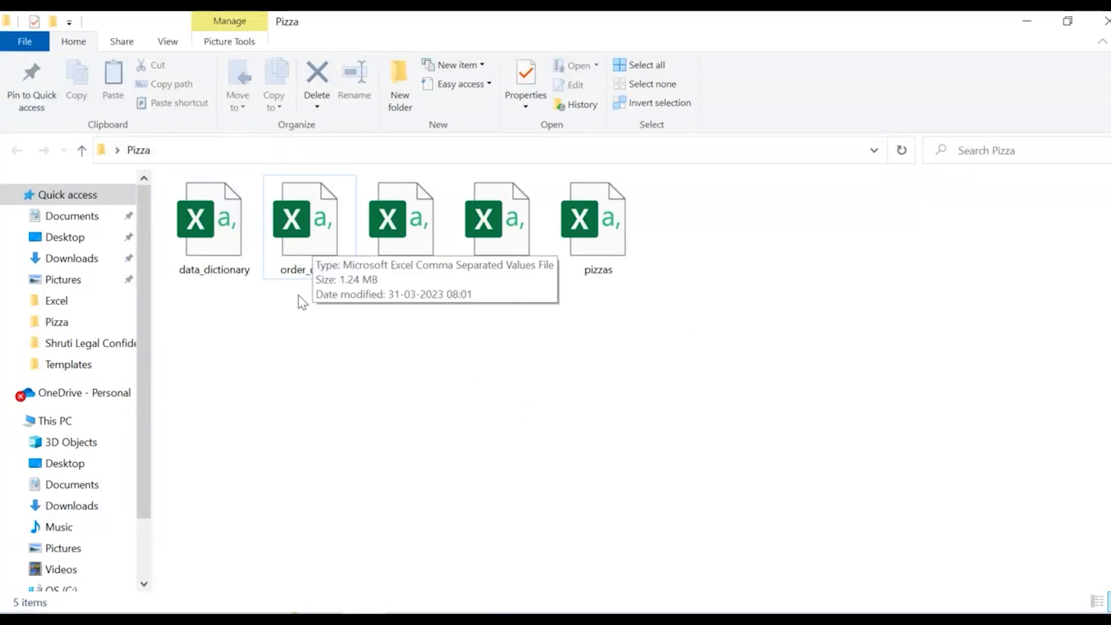
Step: Open the order_details file from the Pizza folder and fit the order_details_id, order_id and pizza_id columns to their contents
click(310, 245)
double_click(309, 246)
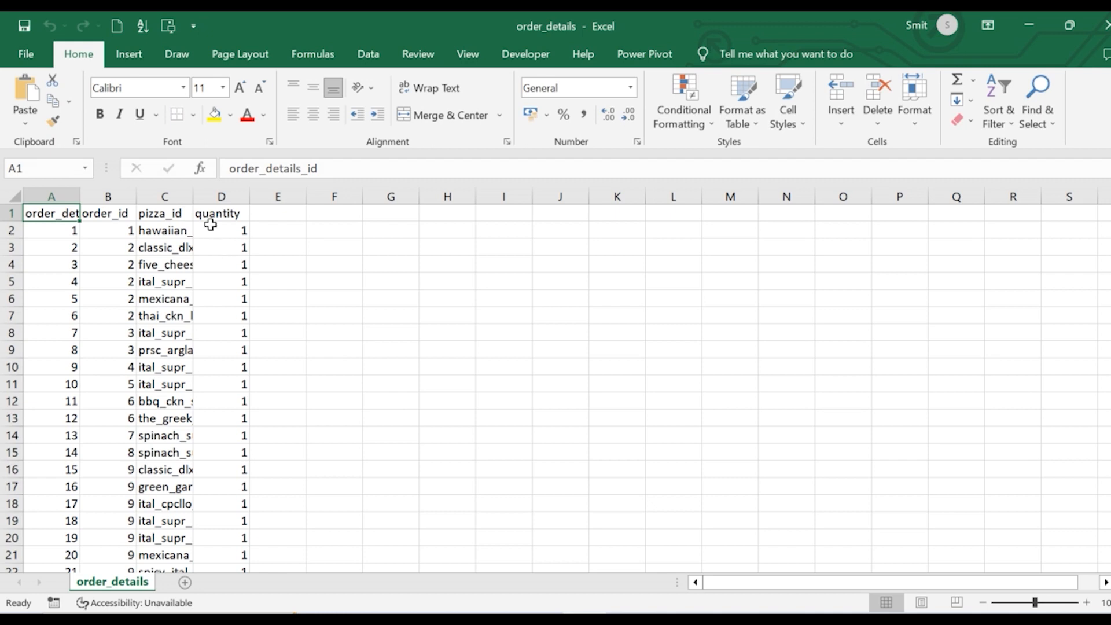
double_click(193, 197)
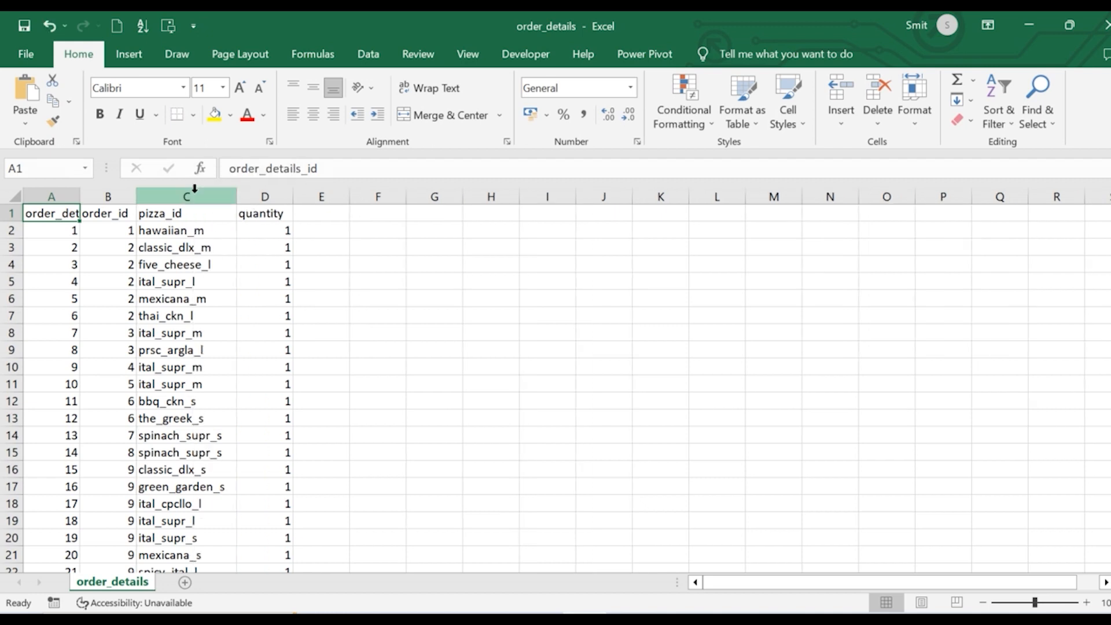
double_click(79, 197)
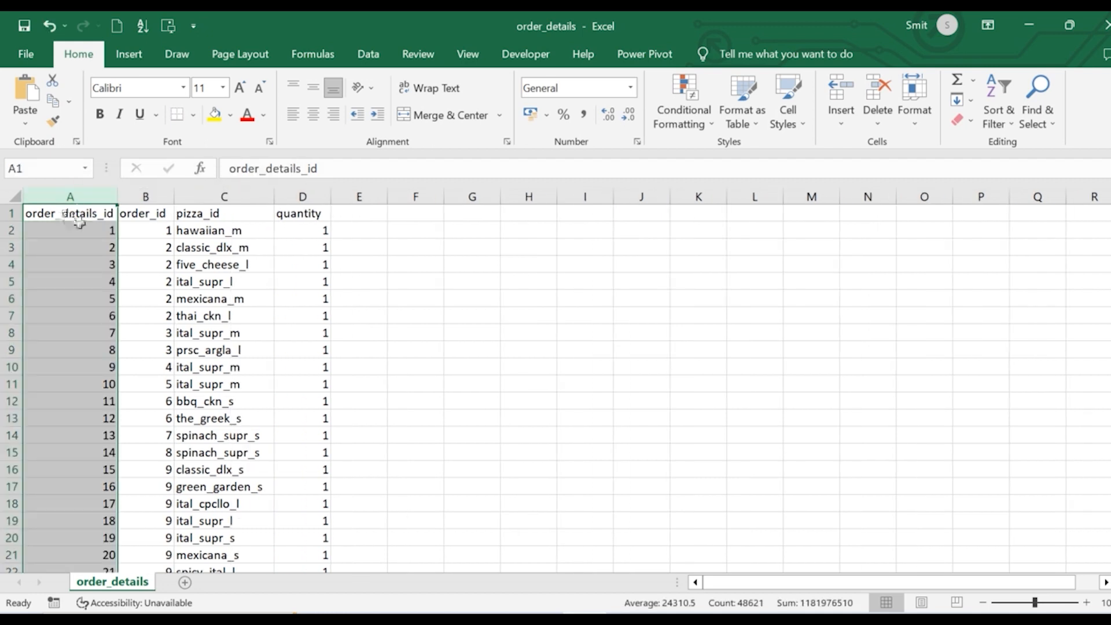
click(163, 234)
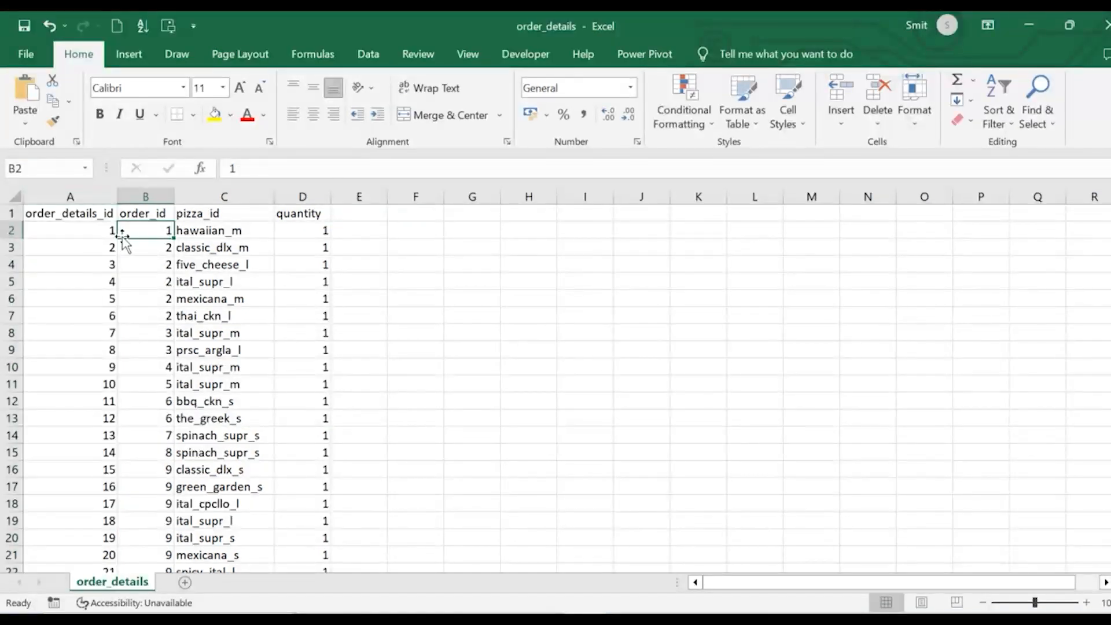
double_click(172, 196)
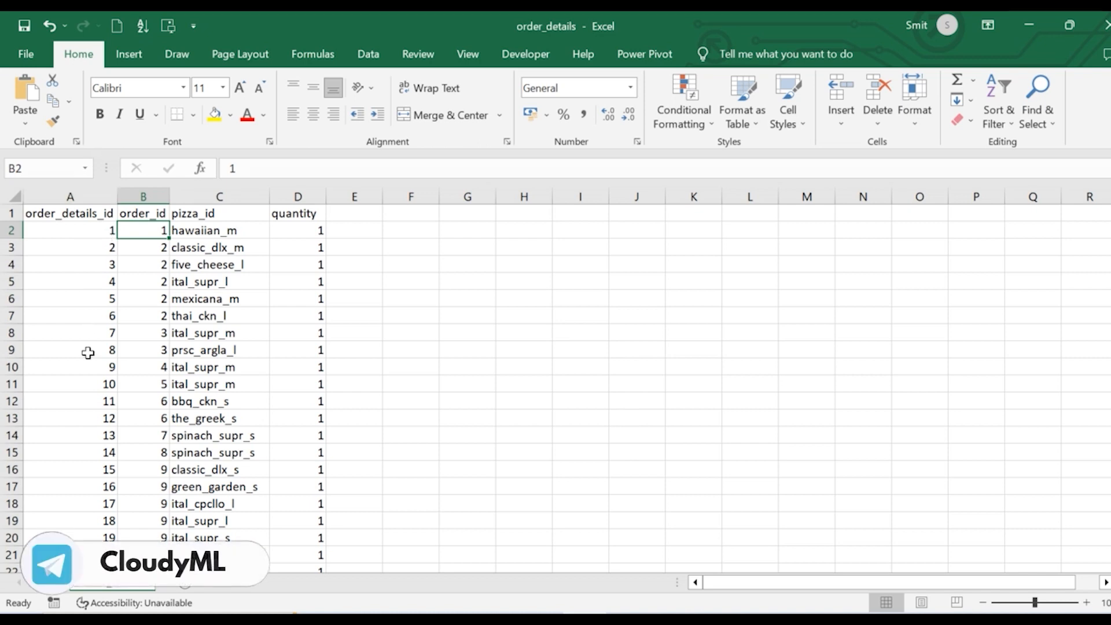
Step: Look through the order_details rows from order_id onward and examine entries with a quantity of 2
click(133, 214)
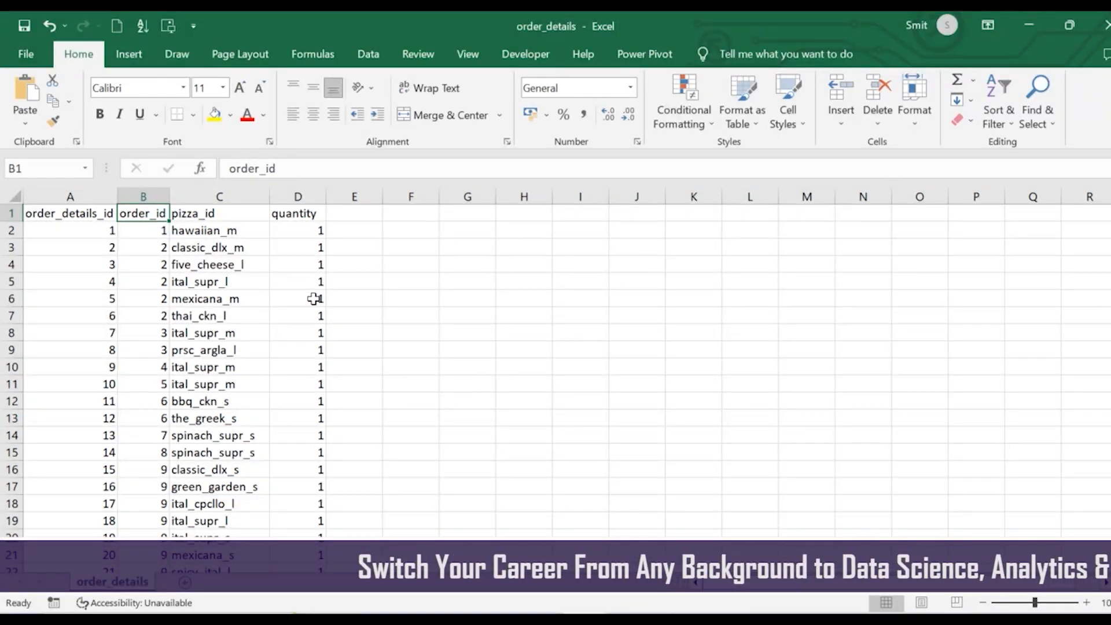
scroll(333, 365, down, 15)
scroll(337, 374, down, 20)
scroll(338, 373, down, 1)
drag(1108, 212, 1108, 218)
scroll(943, 463, down, 15)
scroll(939, 472, down, 12)
scroll(937, 471, up, 1)
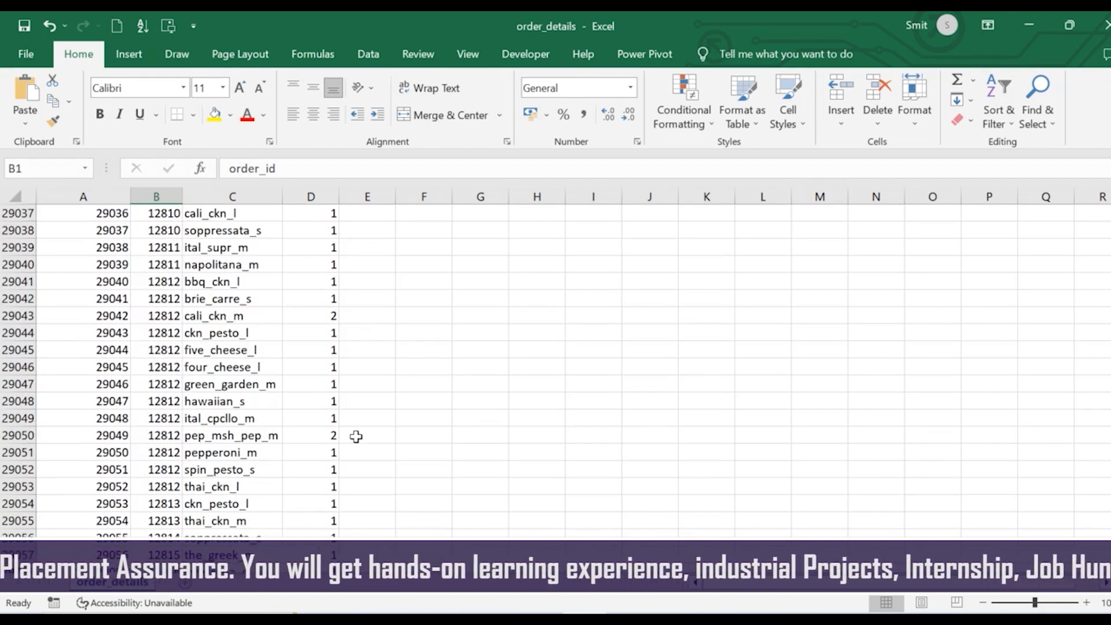
click(334, 436)
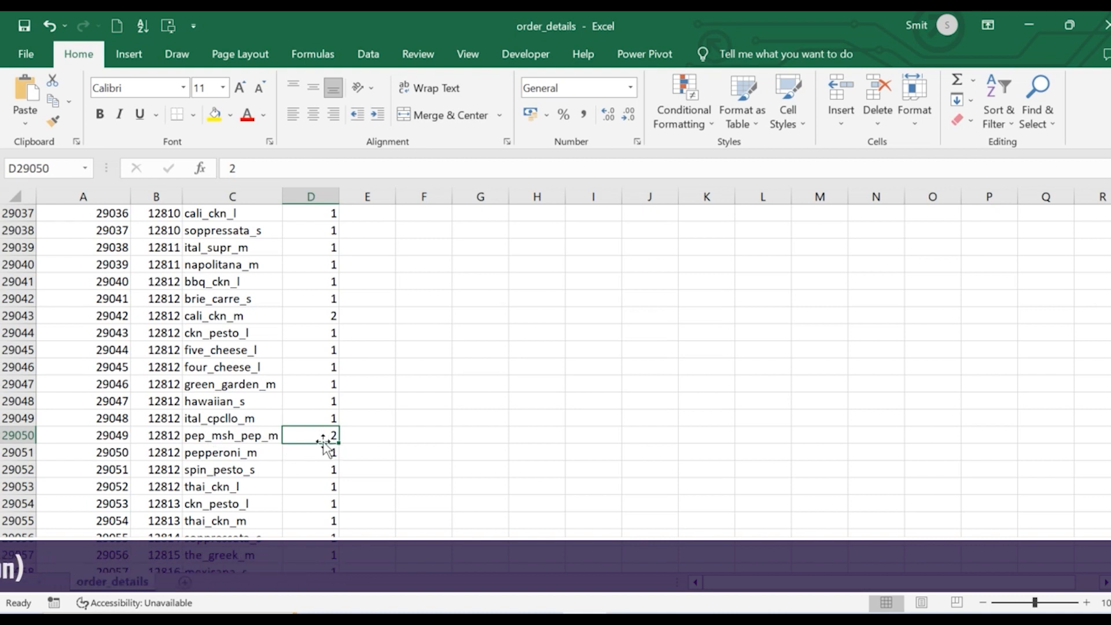
click(326, 316)
click(319, 434)
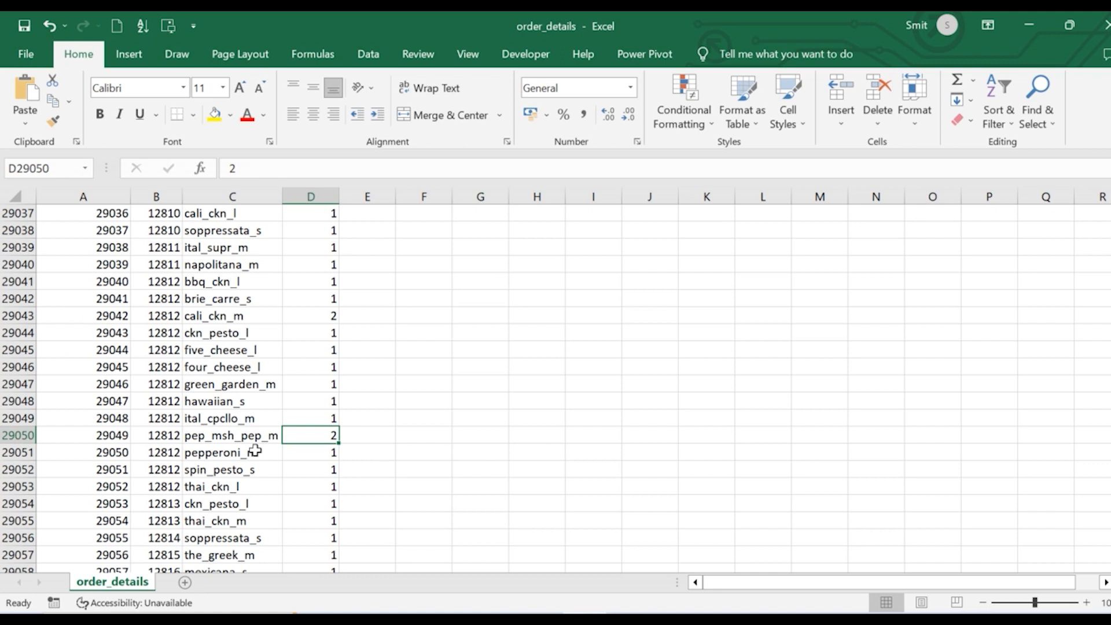
scroll(269, 368, up, 20)
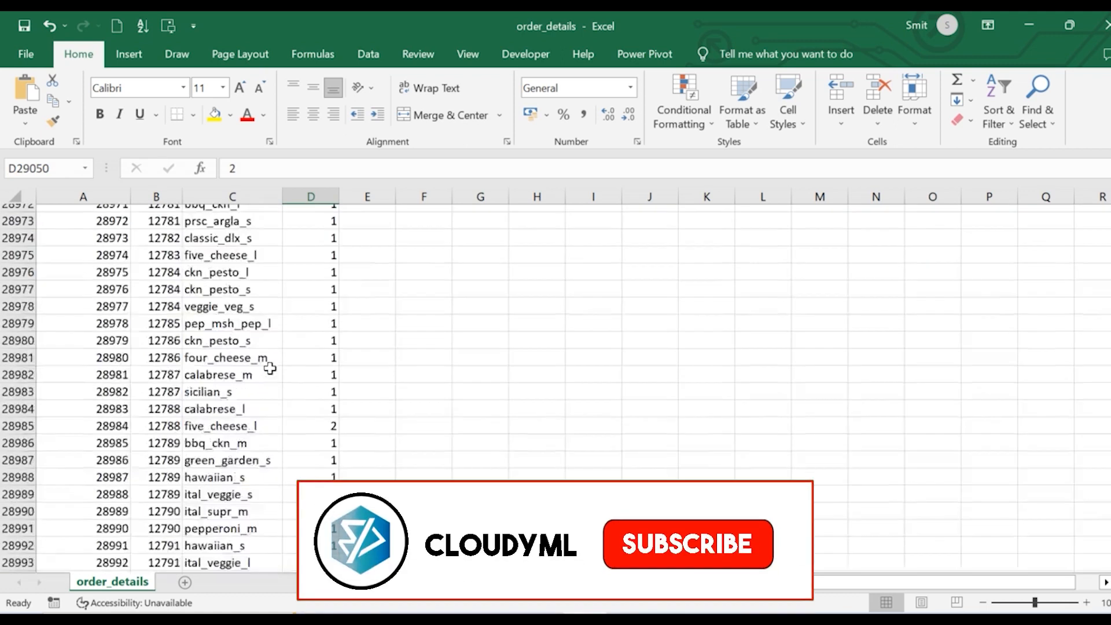
scroll(270, 368, up, 20)
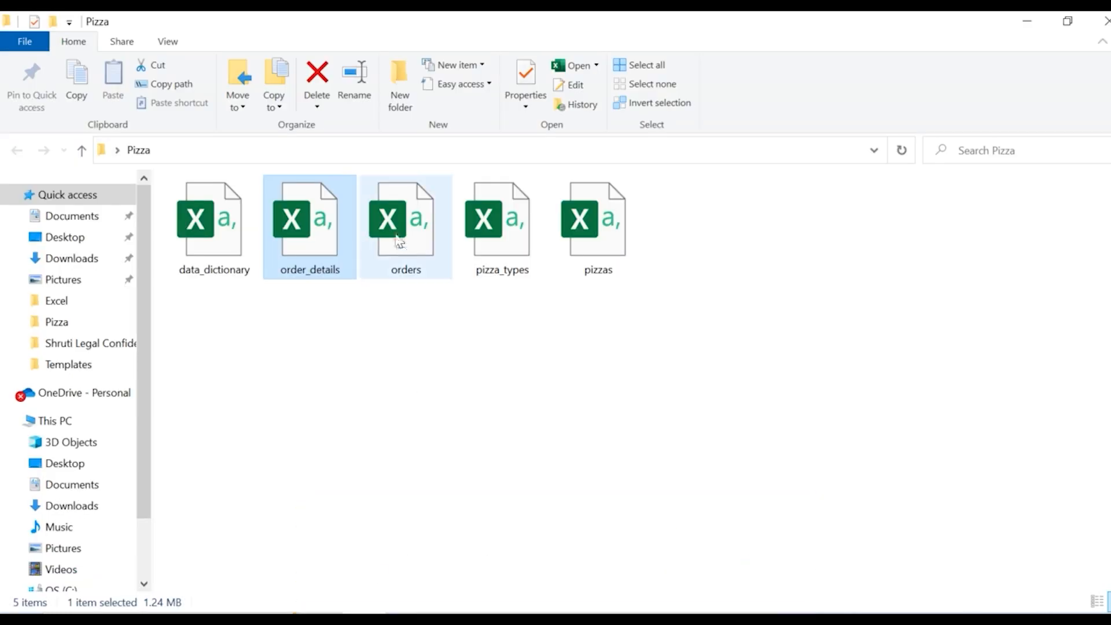
Step: Open the orders file from the Pizza folder, widen its date column to show full dates, and return to the folder
click(399, 237)
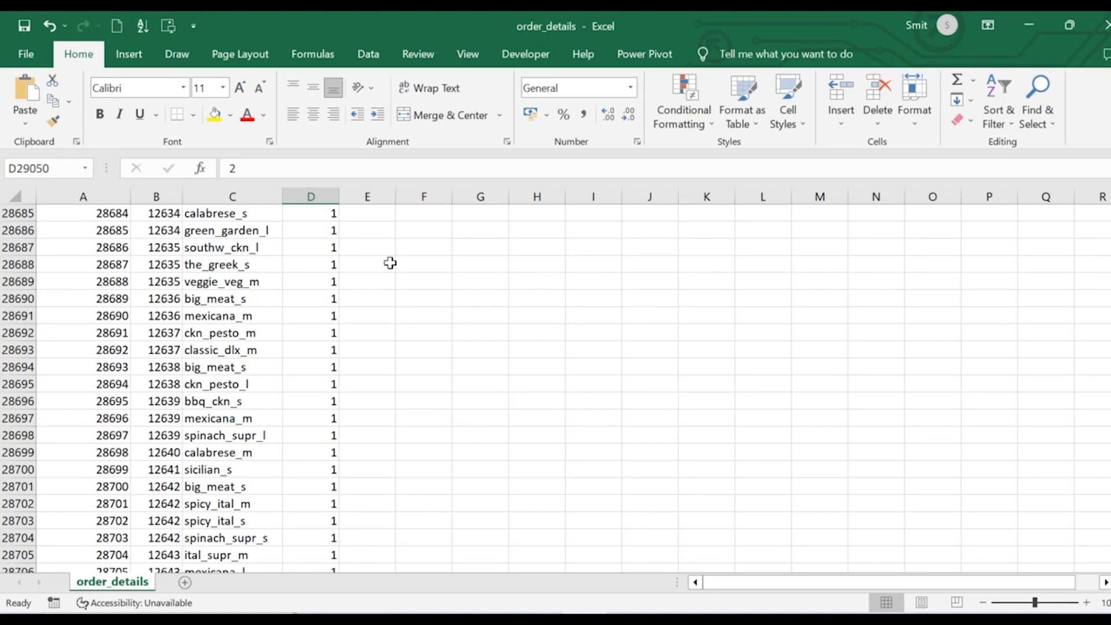
drag(136, 192, 145, 193)
click(141, 197)
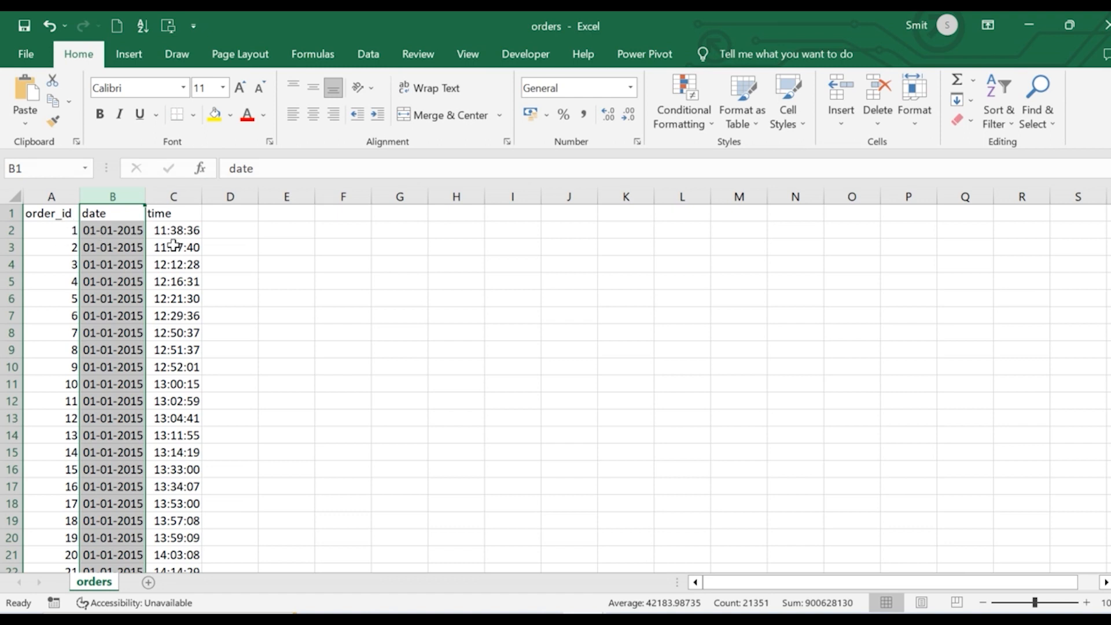
click(48, 235)
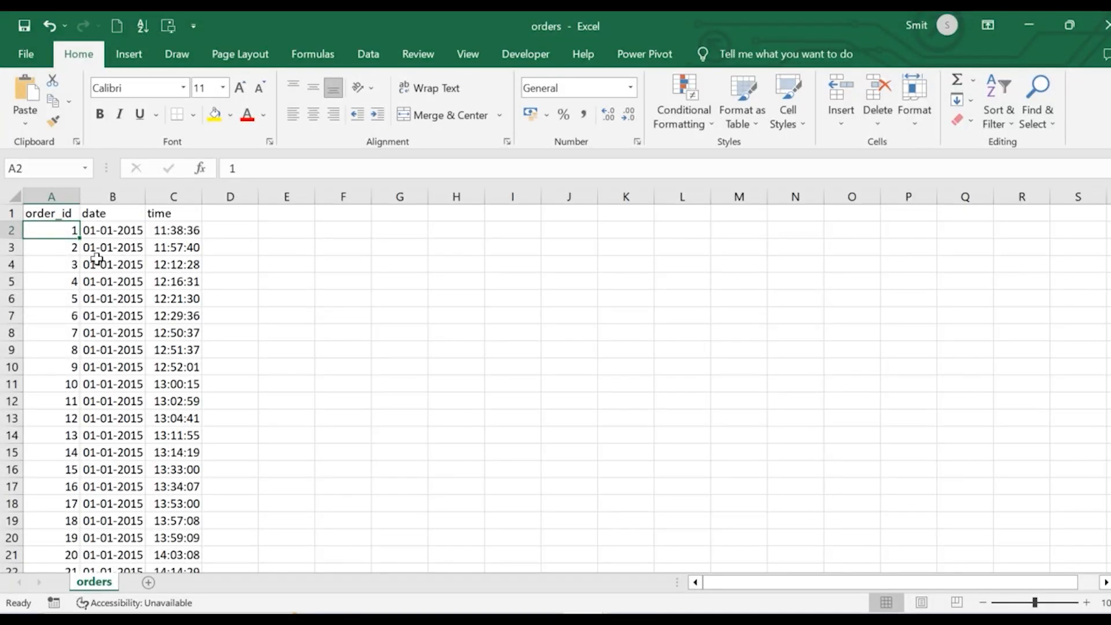
scroll(154, 414, down, 1)
scroll(153, 416, up, 1)
key(alt+F4)
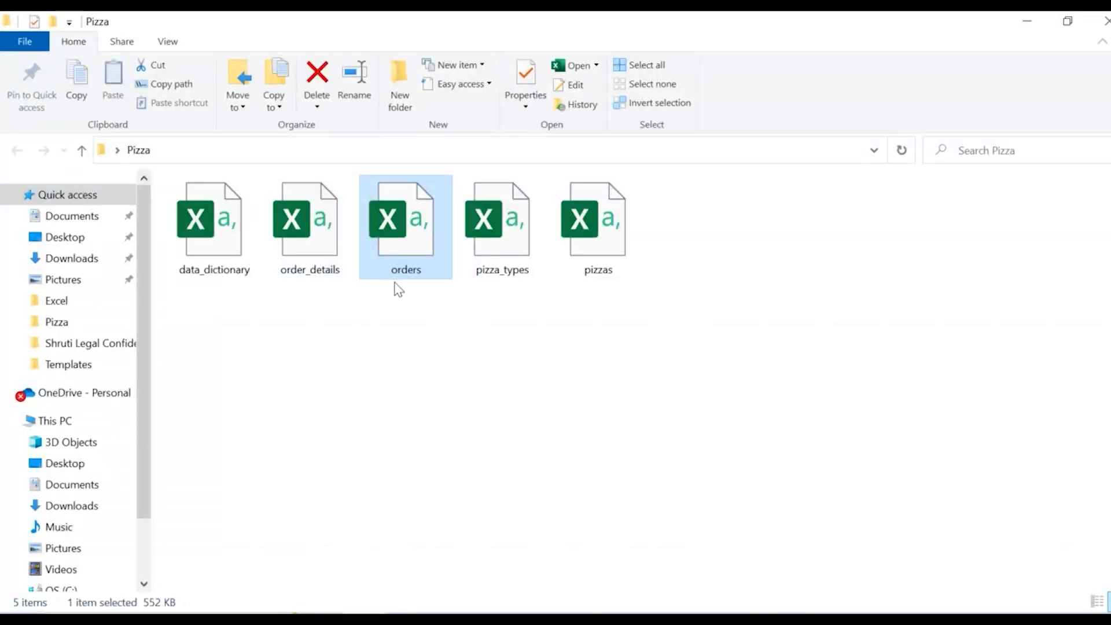
Step: Open the pizza_types file and fit the pizza_type_id and name columns to their contents
click(415, 331)
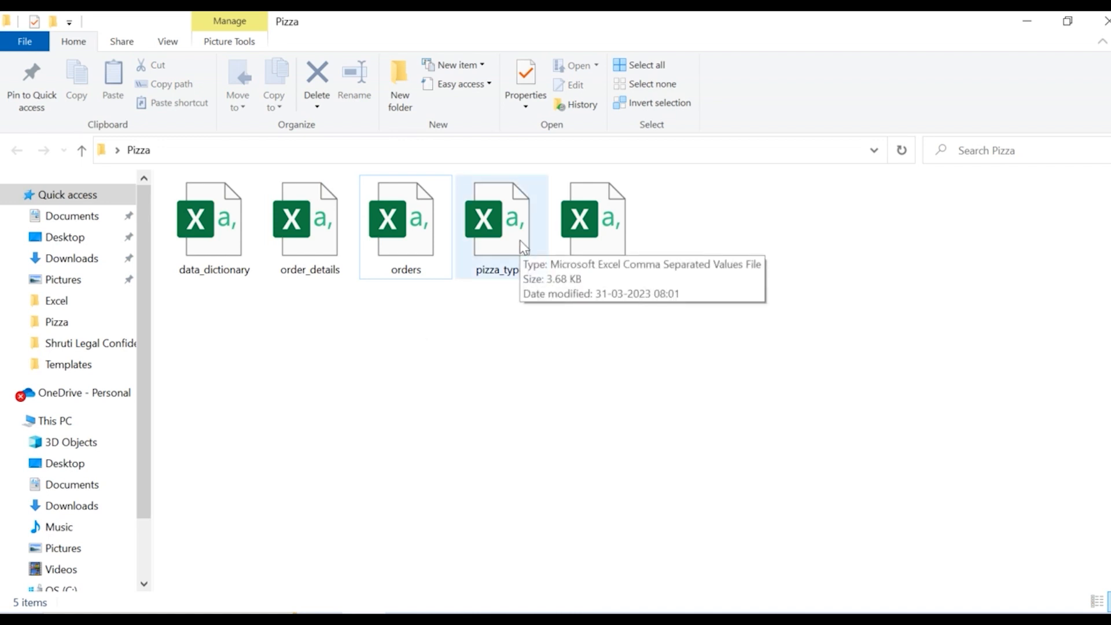
double_click(509, 251)
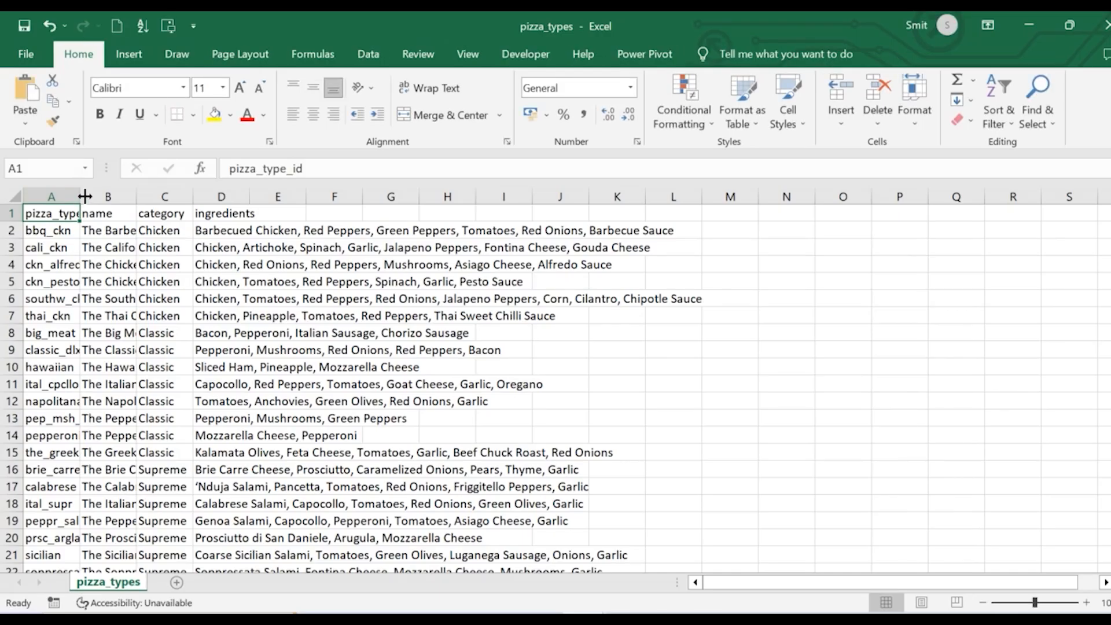
double_click(85, 192)
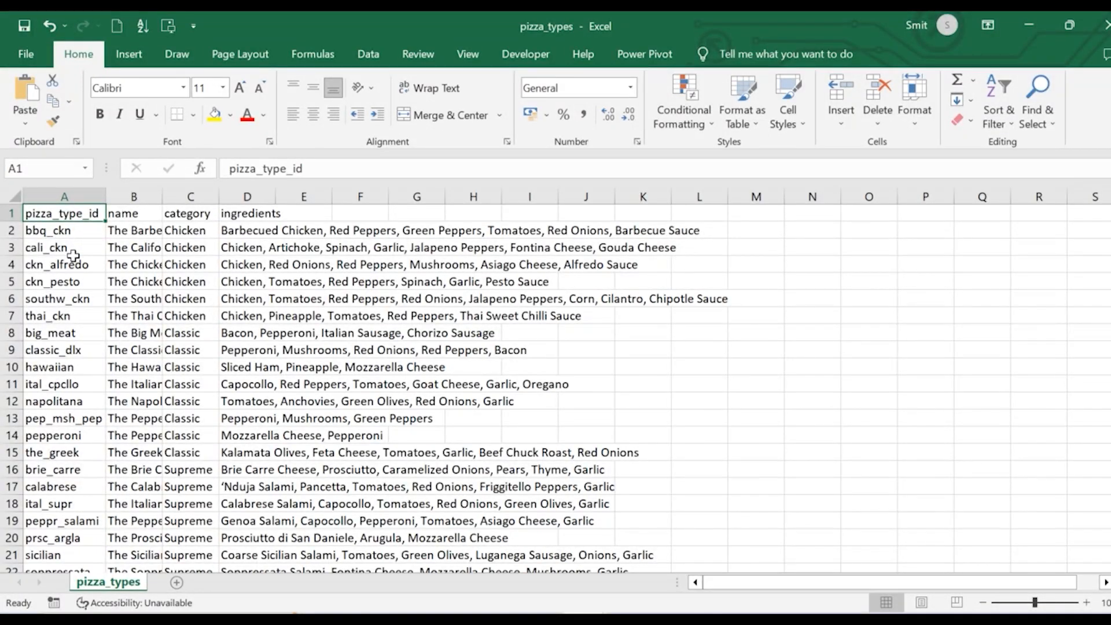
double_click(163, 197)
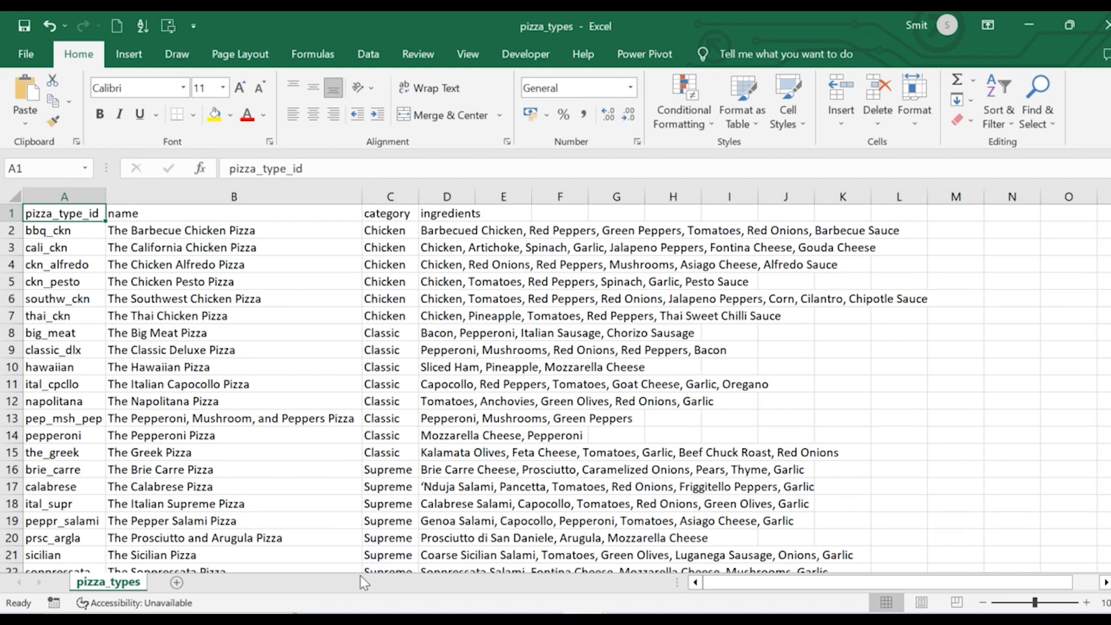
Step: Open the pizzas file from the Pizza folder and fit the pizza_id and pizza_type_id columns to their contents
click(361, 615)
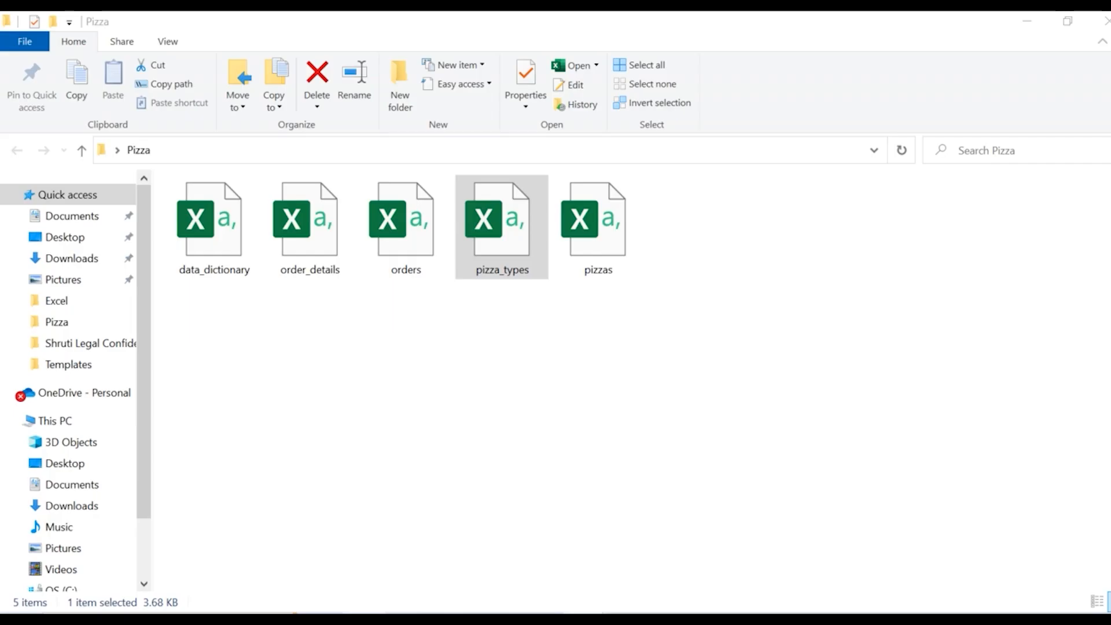
click(595, 248)
key(alt+Tab)
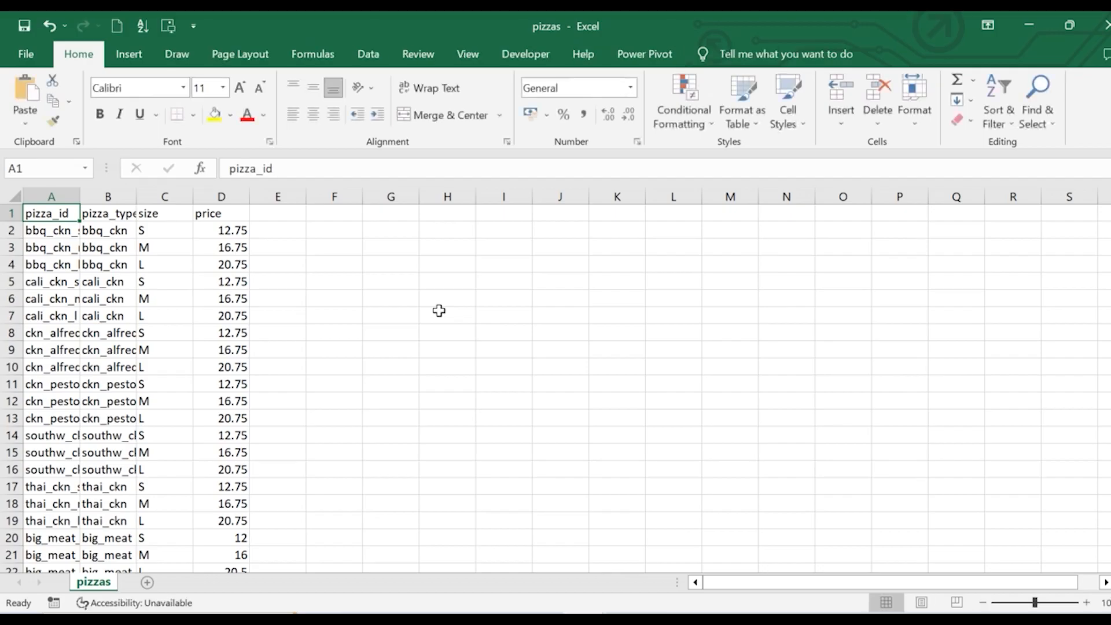
double_click(81, 197)
double_click(179, 197)
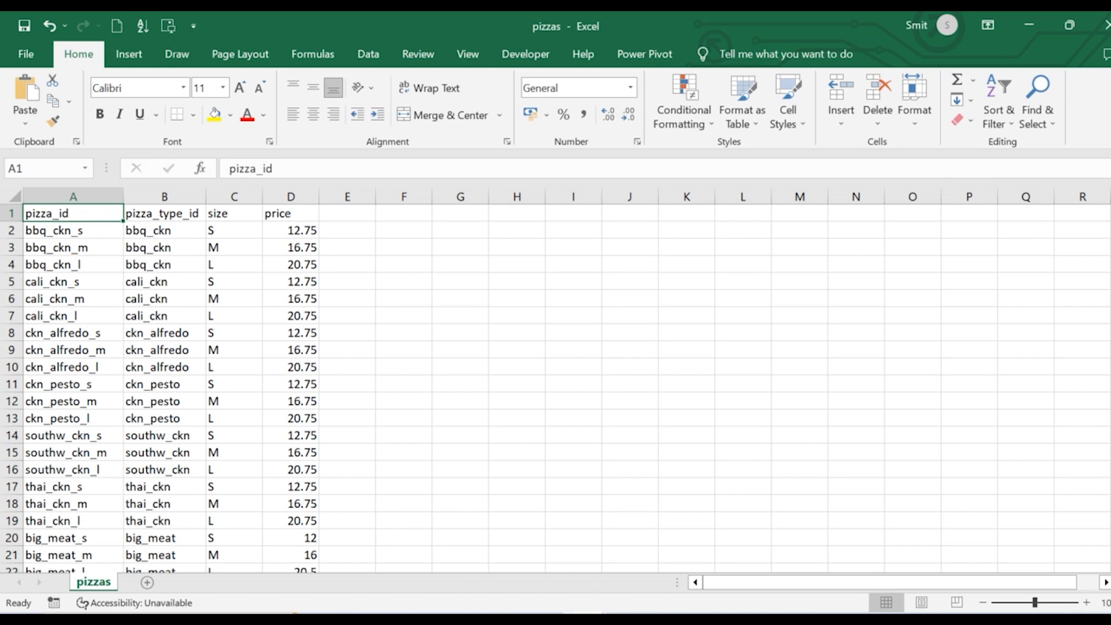
Step: Switch back to the order_details workbook and review its column headers and first rows
click(584, 622)
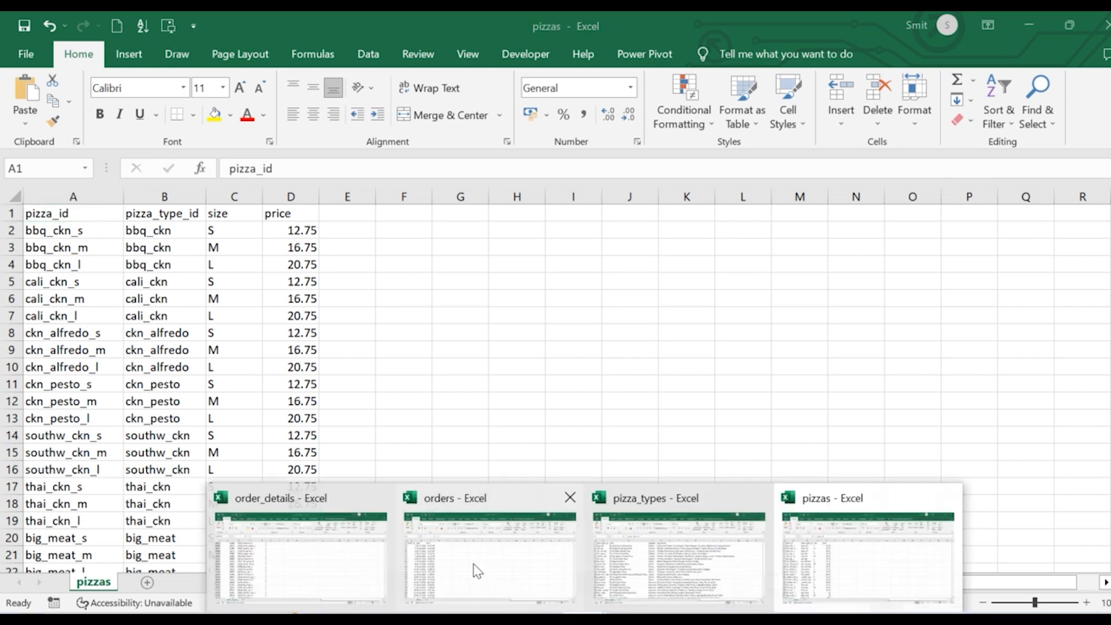
click(341, 541)
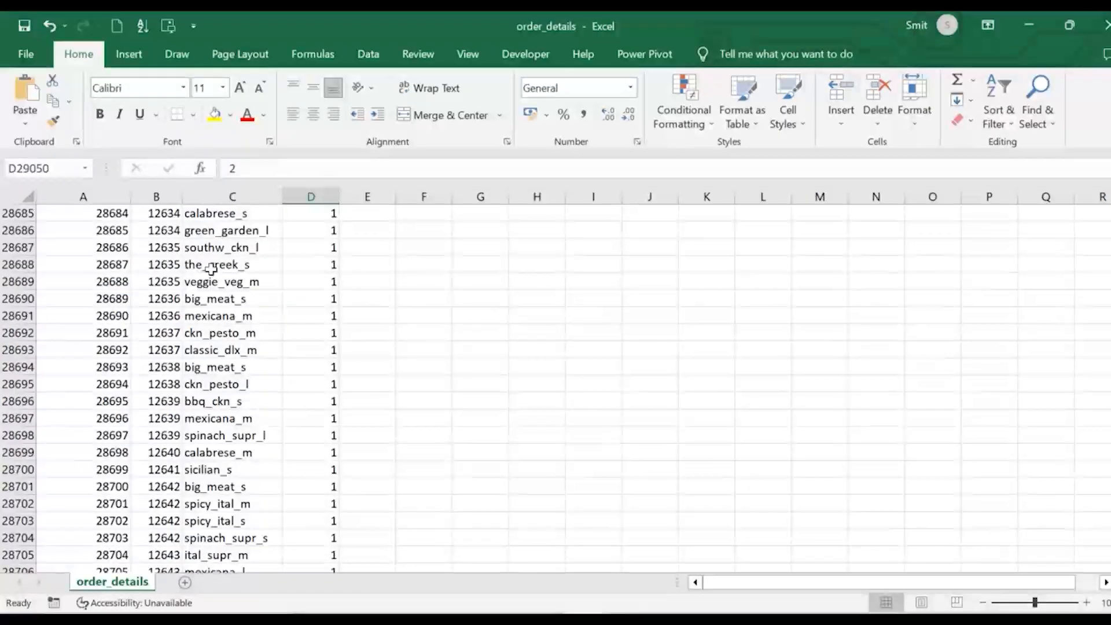
scroll(265, 307, up, 20)
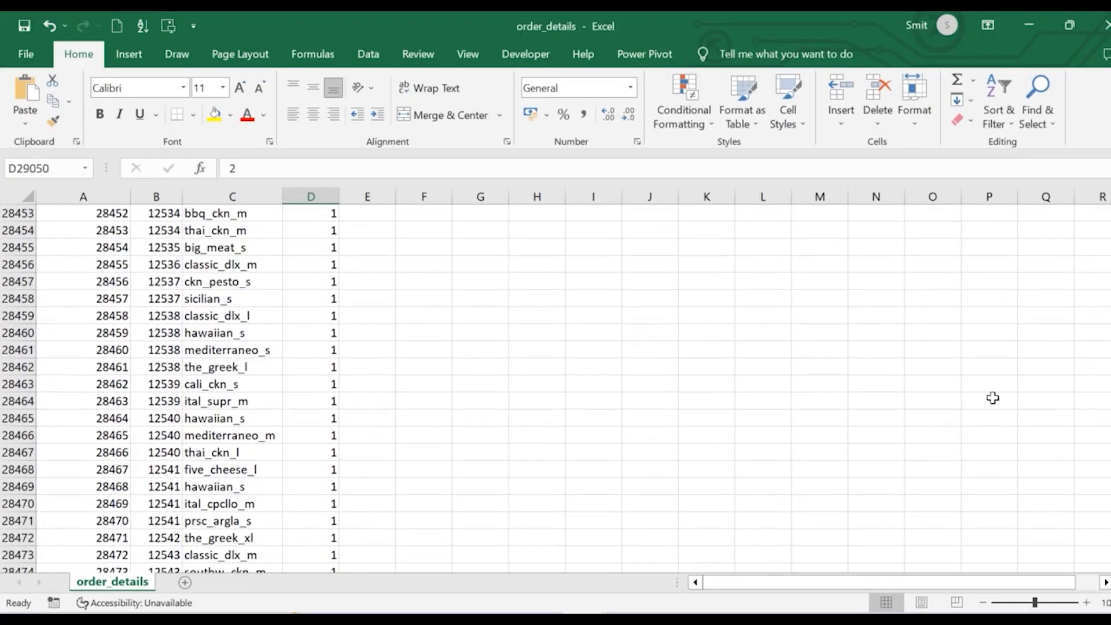
scroll(556, 388, down, 1)
drag(1110, 408, 1110, 209)
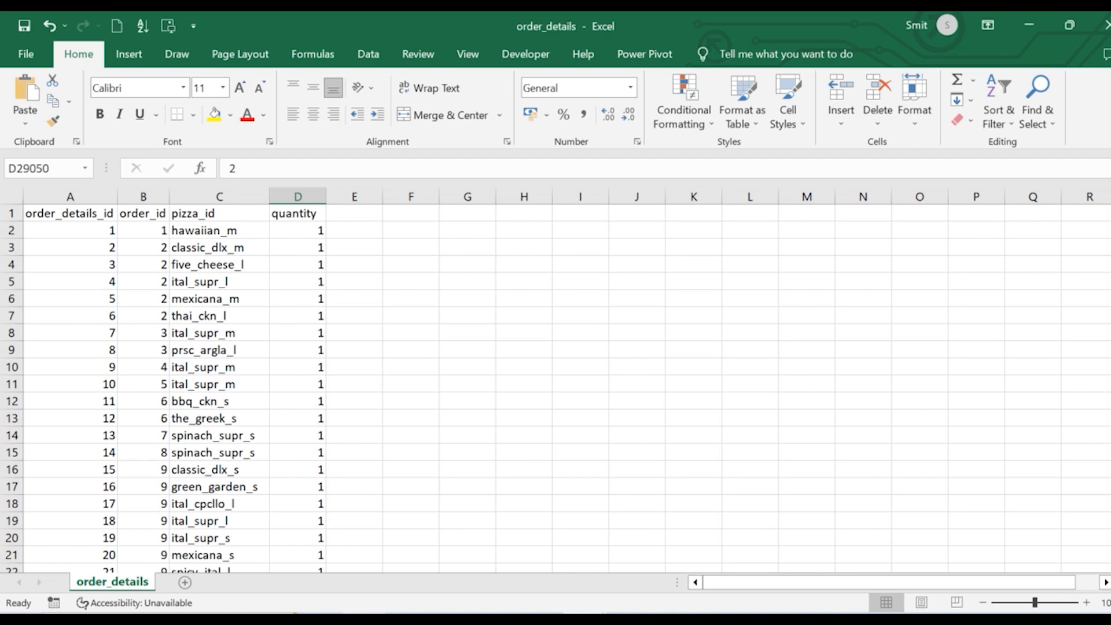
Step: Review the files in the Pizza folder, then compare the open pizzas and pizza_types workbooks
mouse_move(363, 619)
click(363, 619)
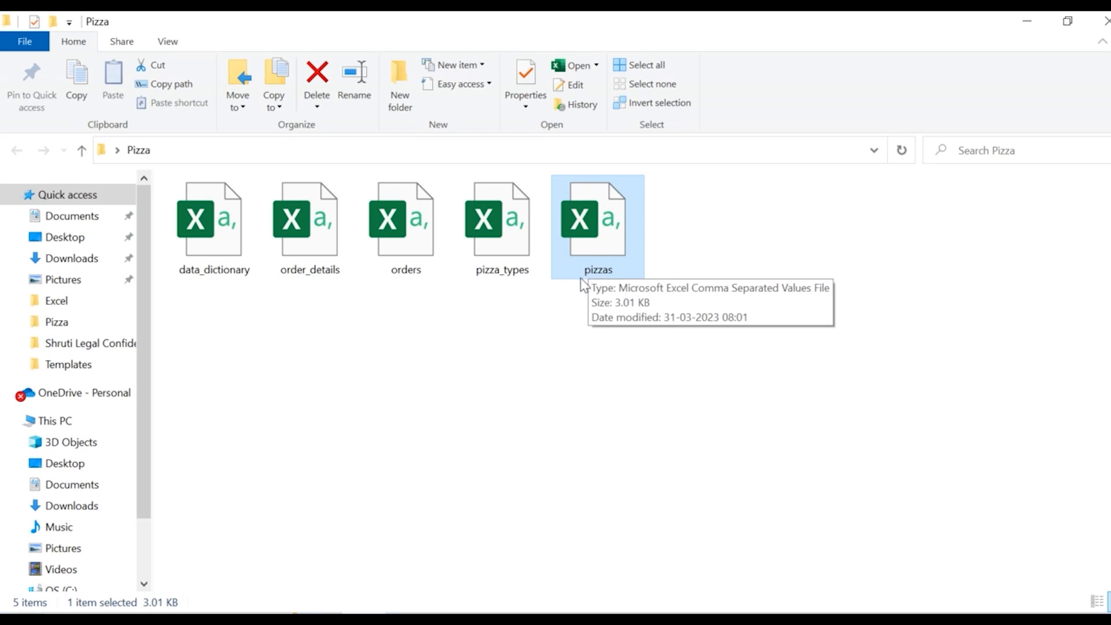
mouse_move(586, 617)
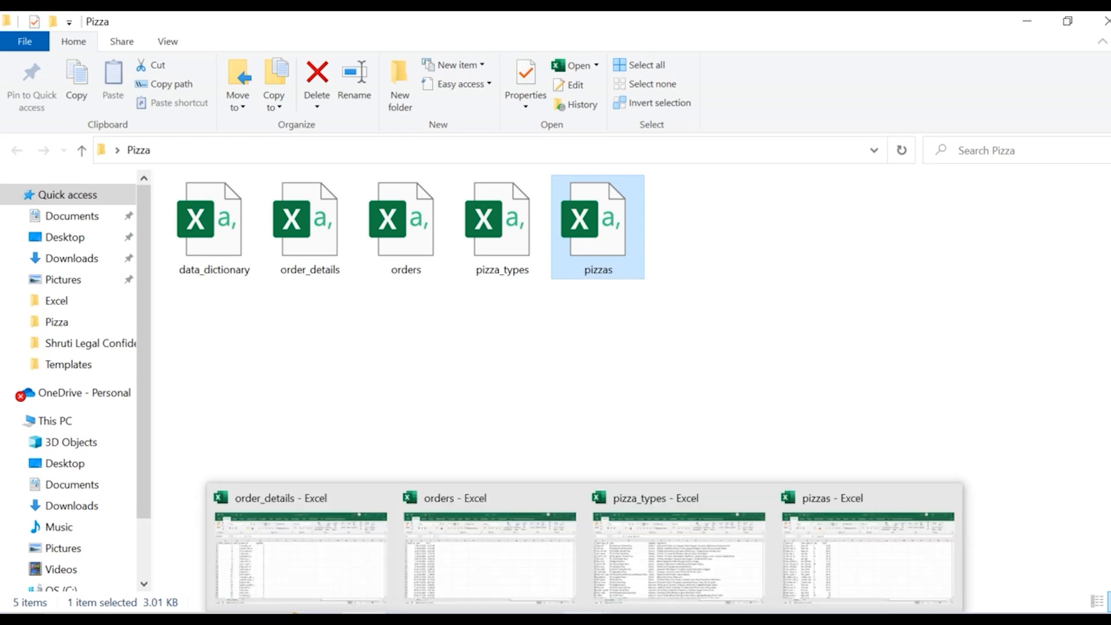
click(807, 544)
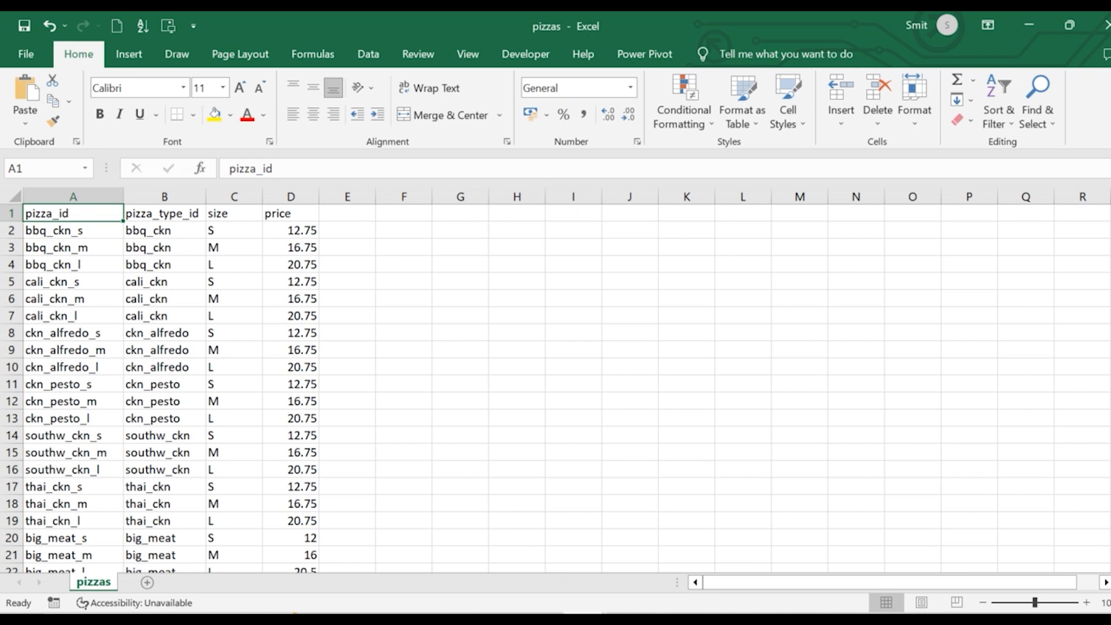
mouse_move(586, 618)
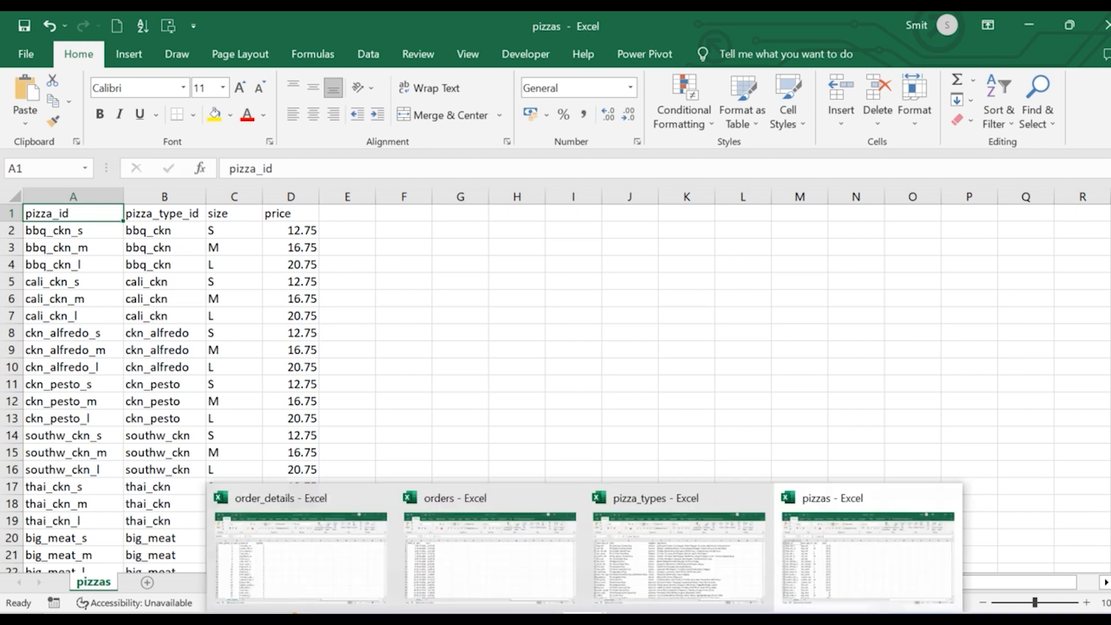
click(665, 555)
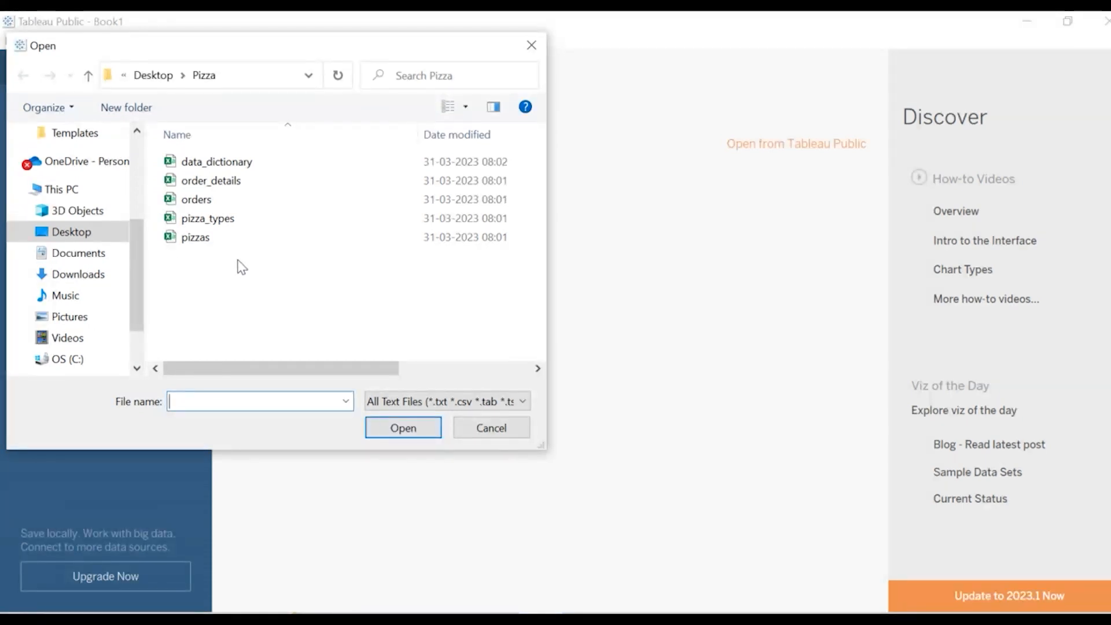
Step: In Tableau Public, connect to the orders text file and relate order_details.csv to orders.csv on Order Id
click(213, 205)
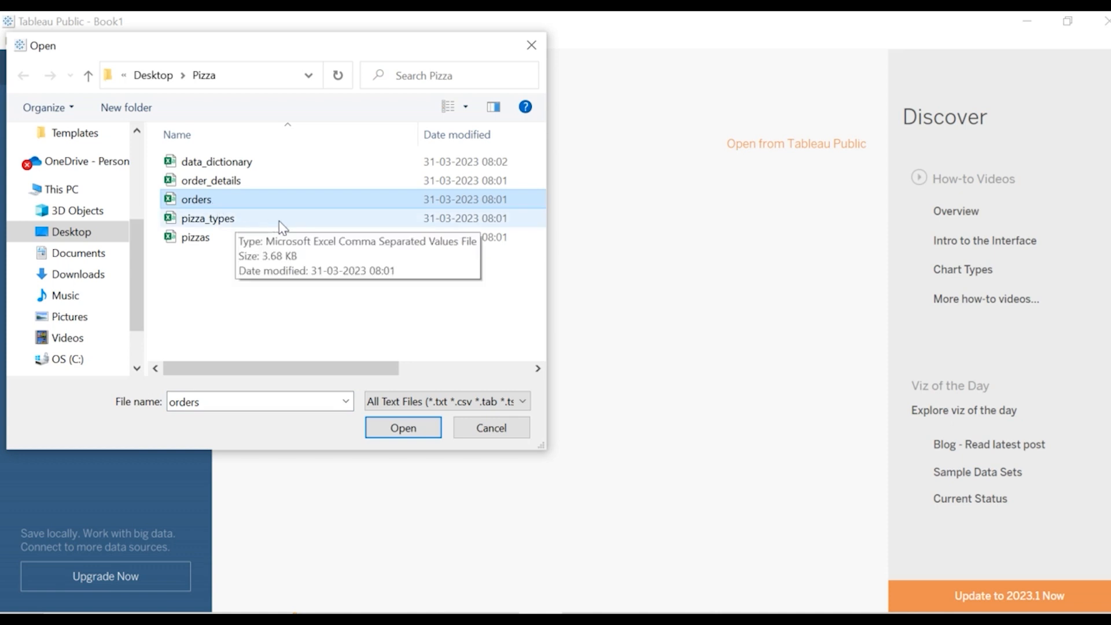
click(403, 429)
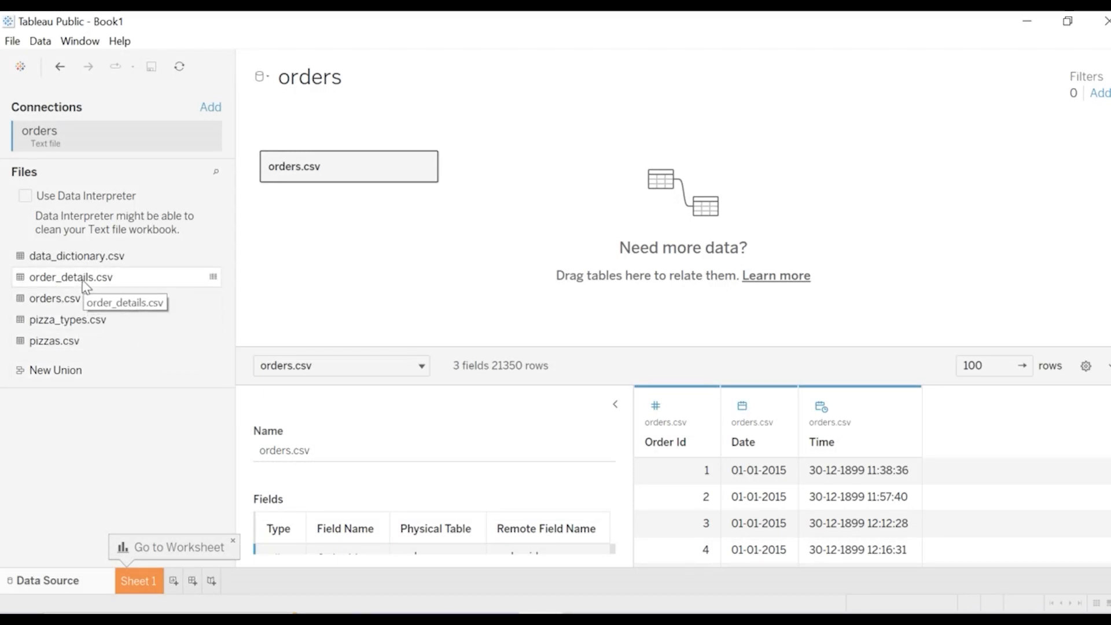
drag(86, 285, 560, 166)
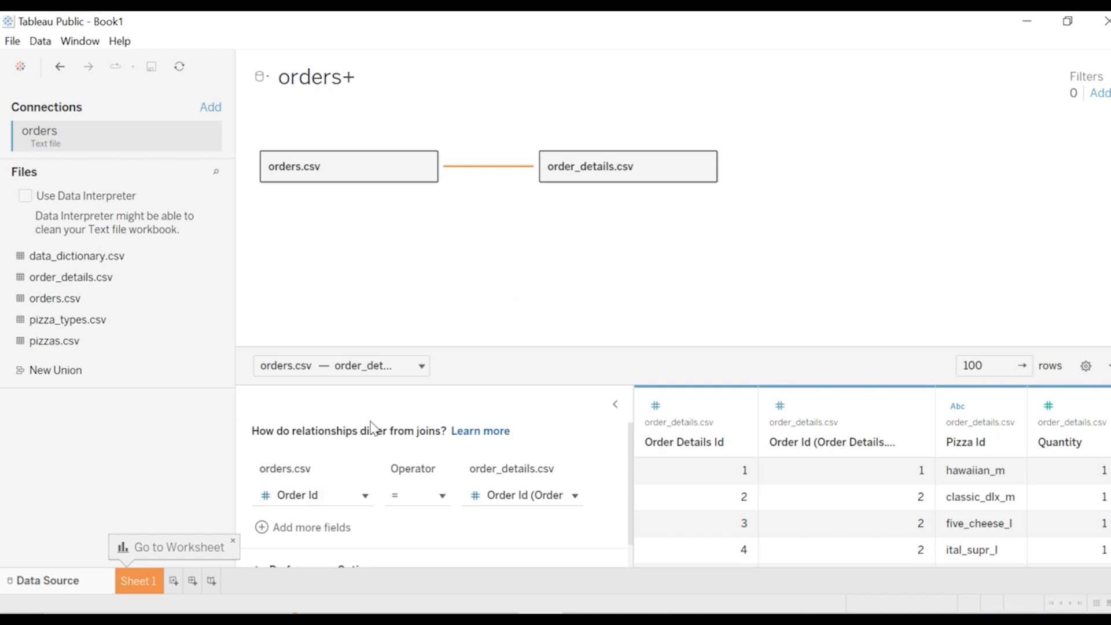
click(365, 496)
click(365, 495)
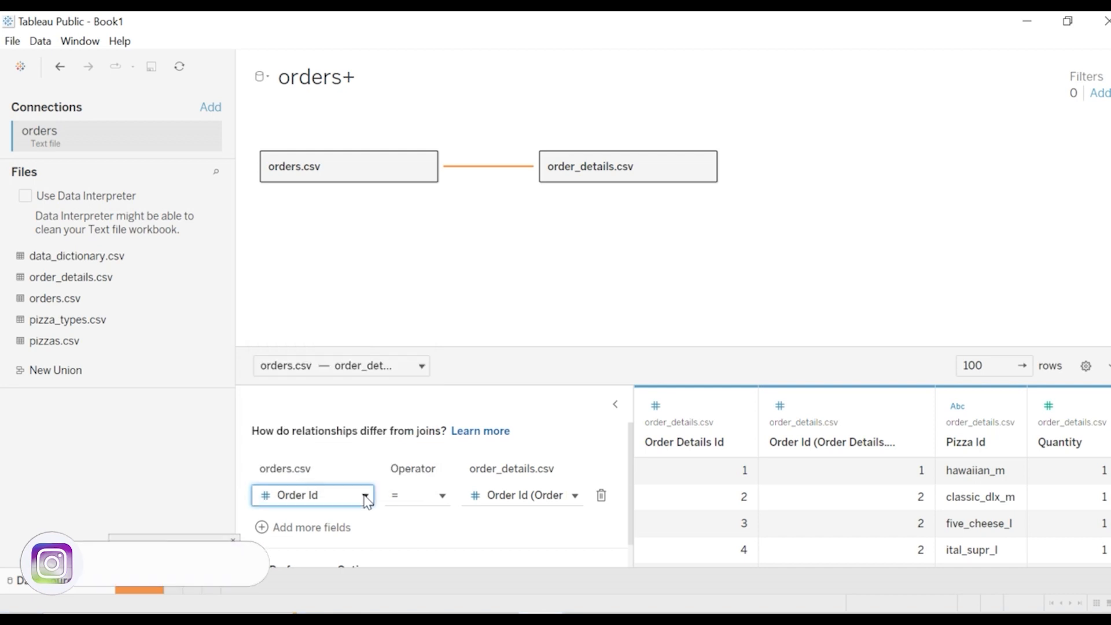
Step: Add pizzas.csv related to order_details.csv on Pizza Id, and pizza_types.csv related to pizzas.csv on Pizza Type Id
click(576, 496)
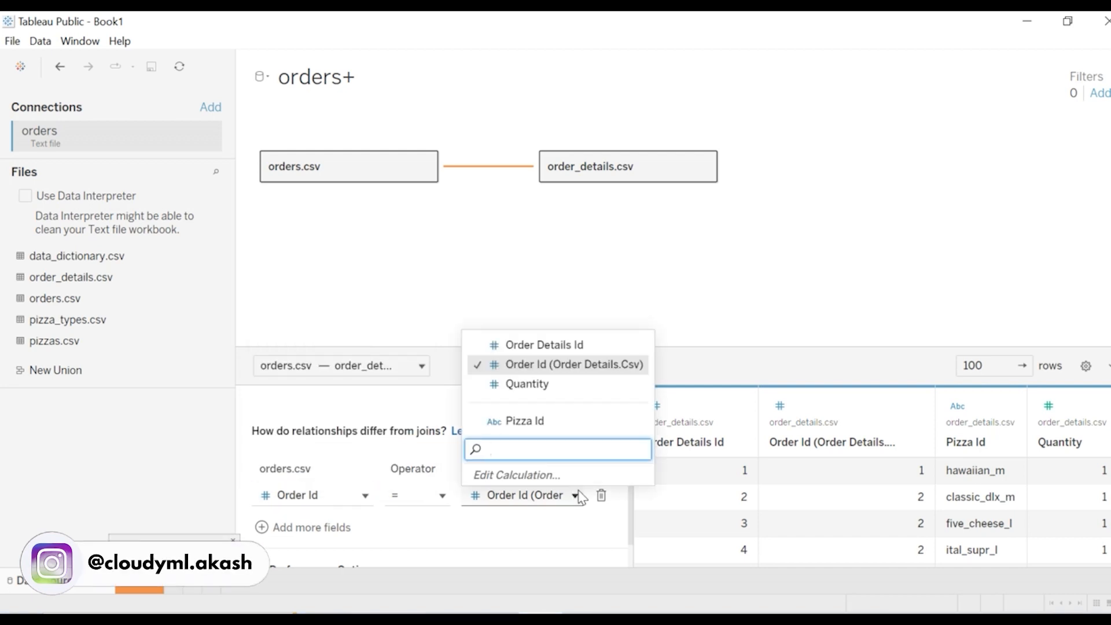
click(579, 496)
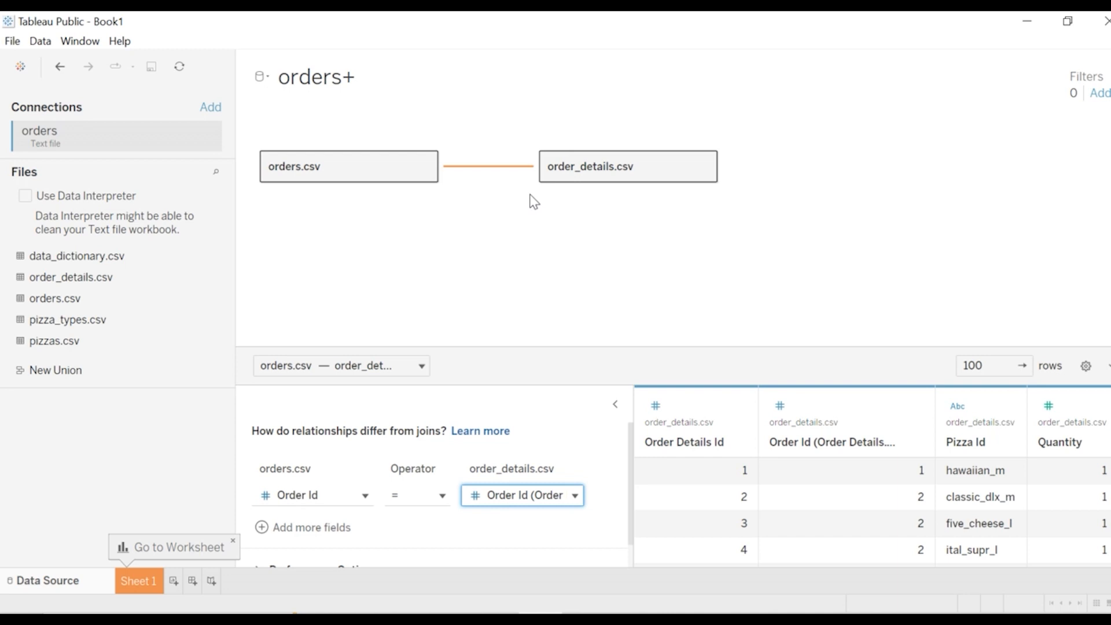
drag(81, 347, 842, 172)
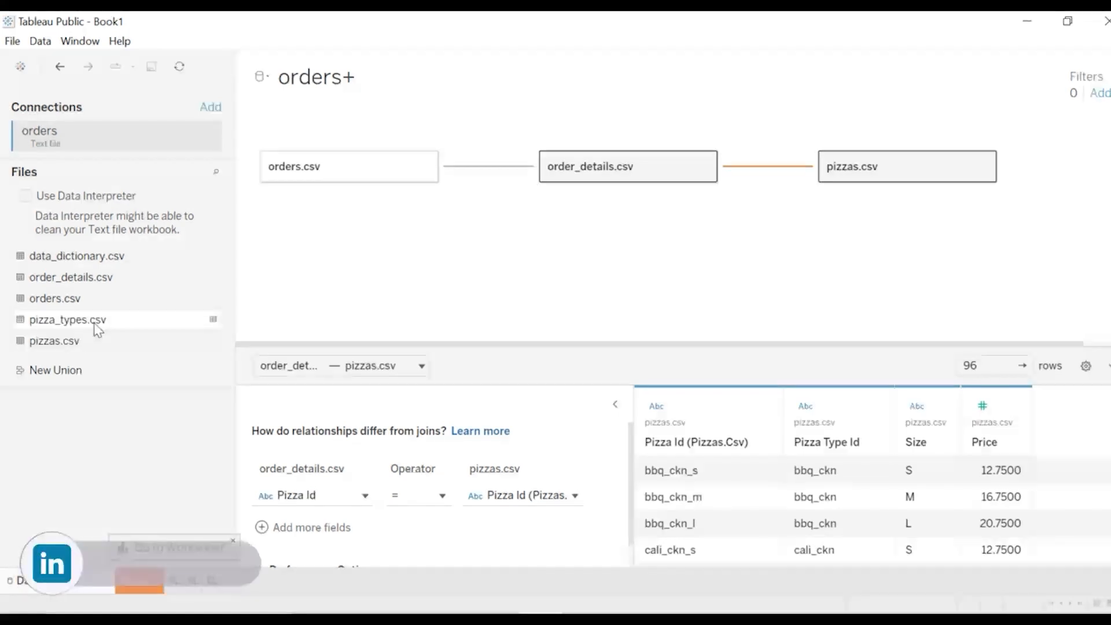
drag(98, 324, 1075, 181)
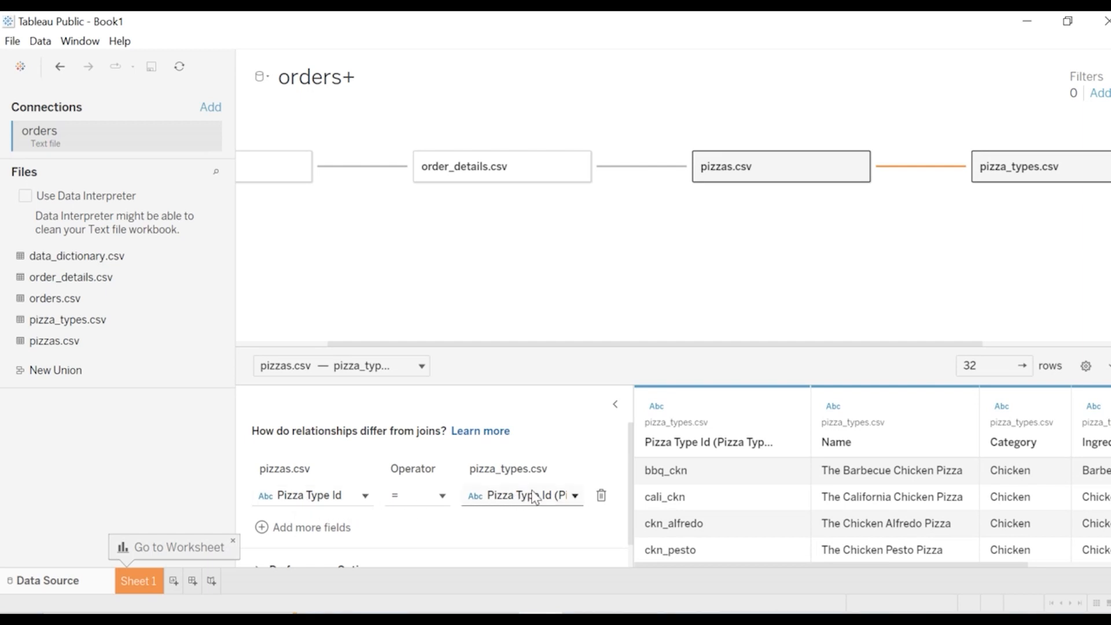
scroll(446, 307, left, 2)
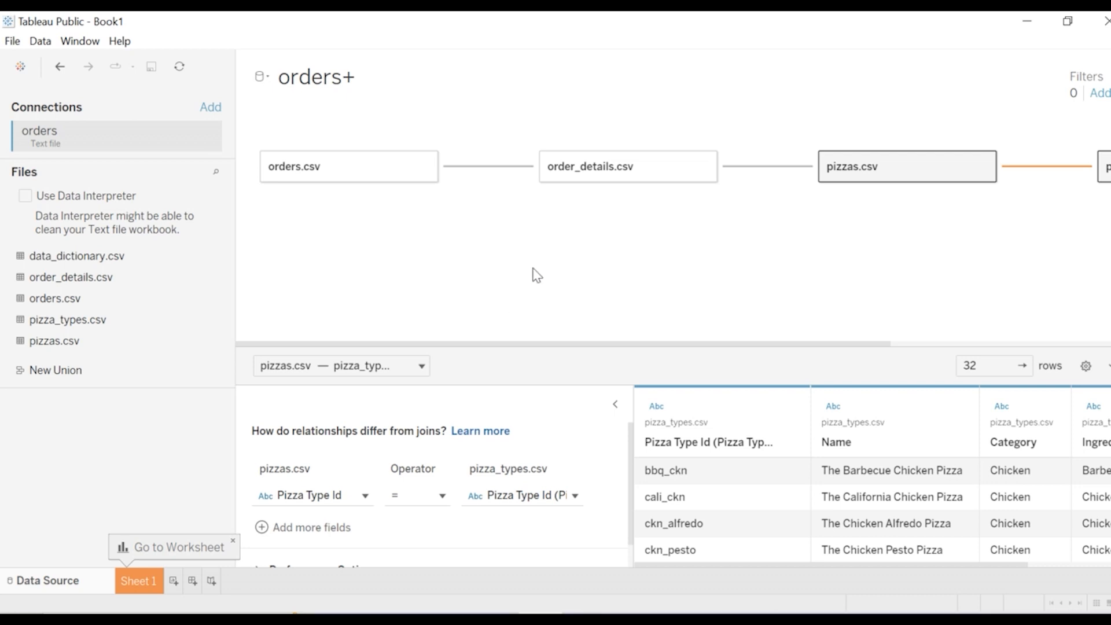
scroll(511, 231, right, 3)
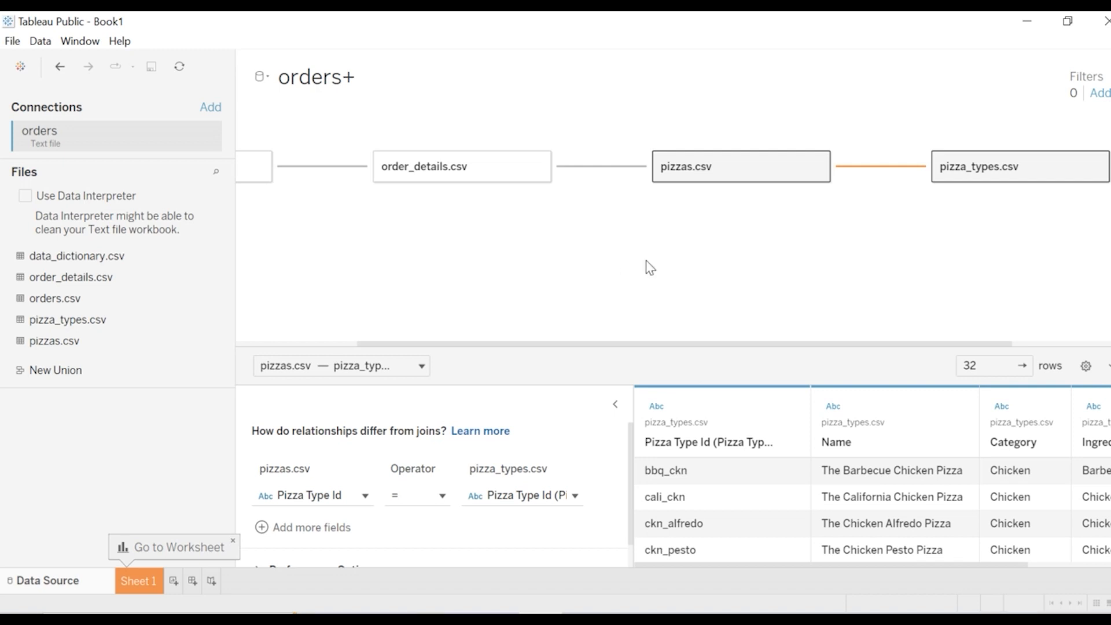
scroll(515, 241, left, 3)
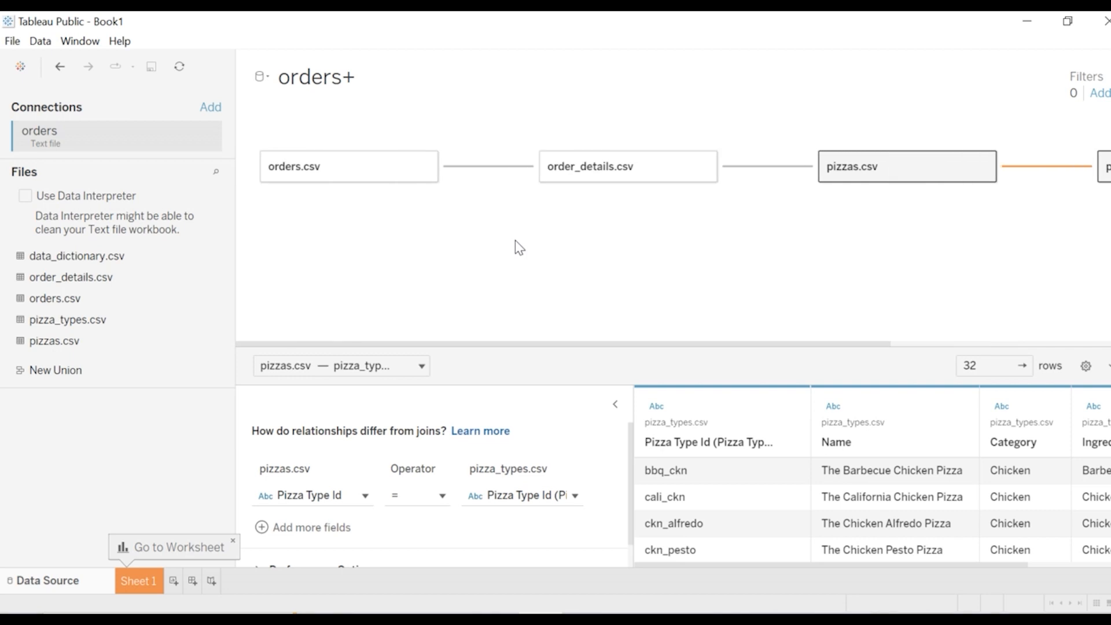
Step: Open Sheet 1 and compare its available fields with the recommended analysis questions in the Word document
click(137, 591)
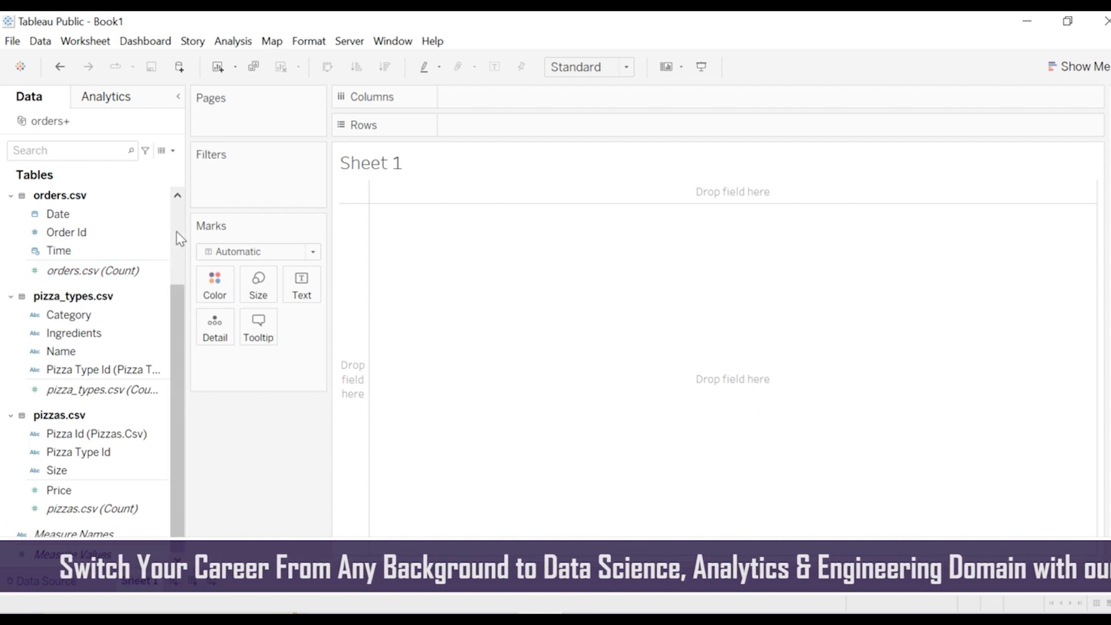
scroll(178, 245, up, 3)
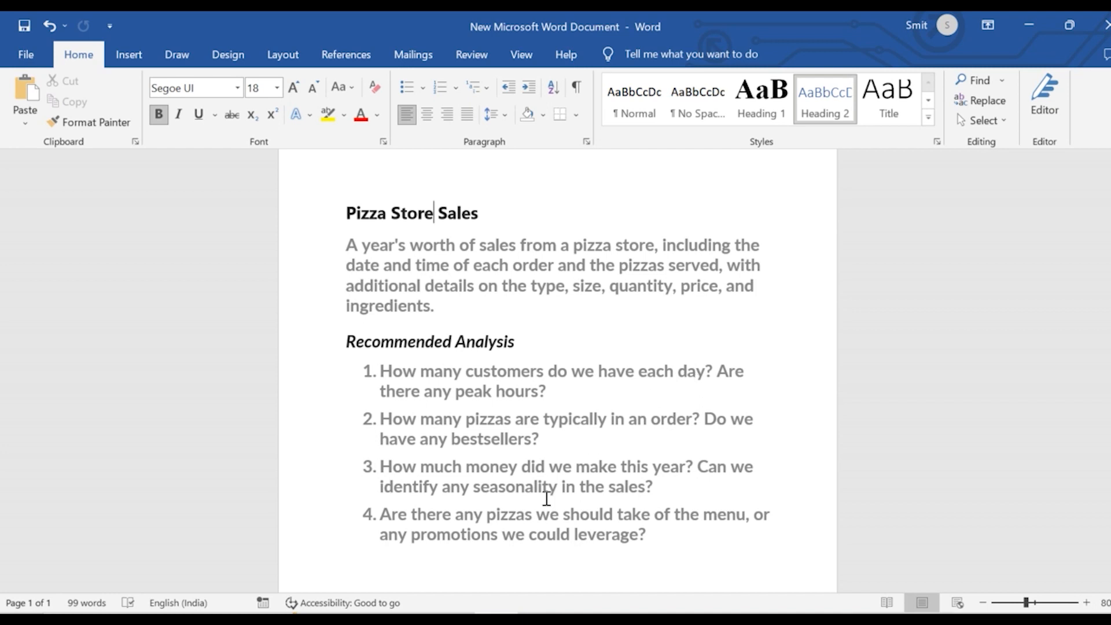
key(alt+Tab)
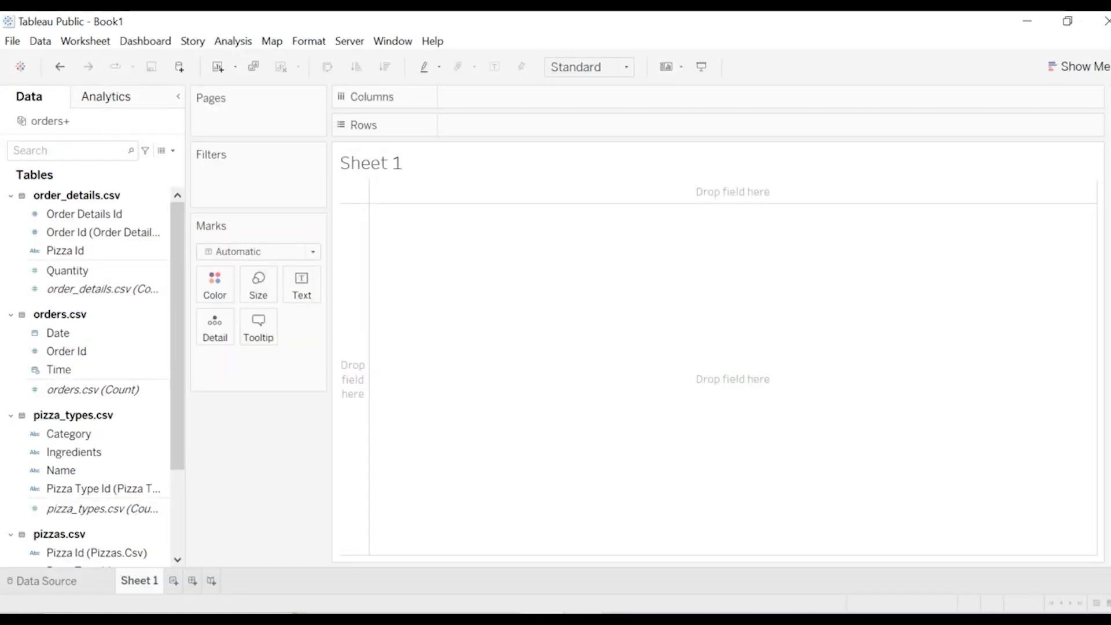
mouse_move(584, 619)
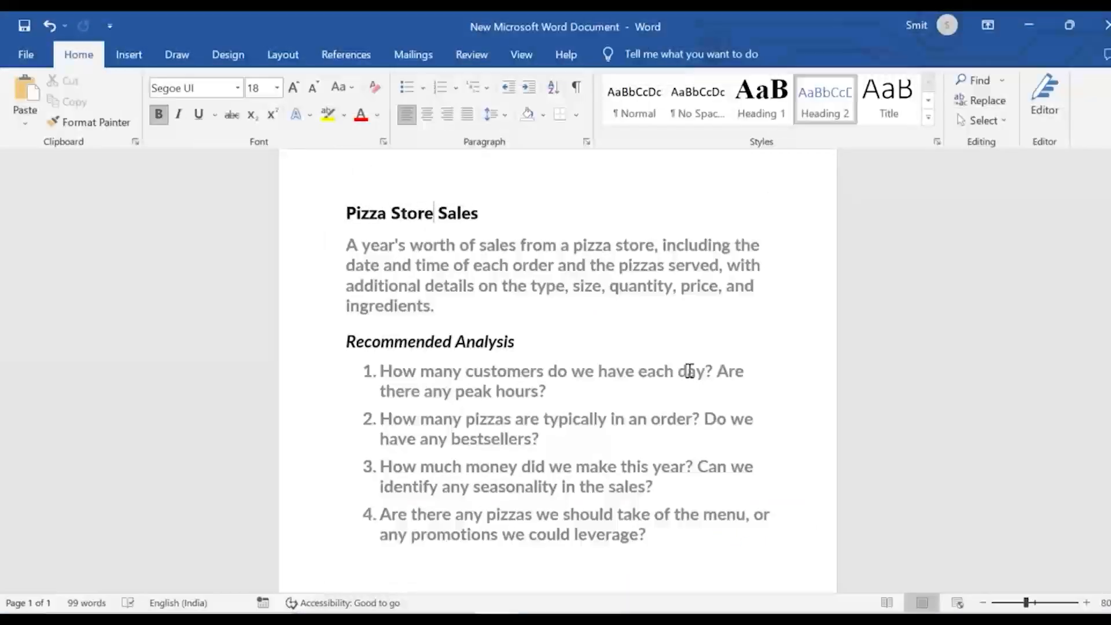
scroll(446, 554, down, 3)
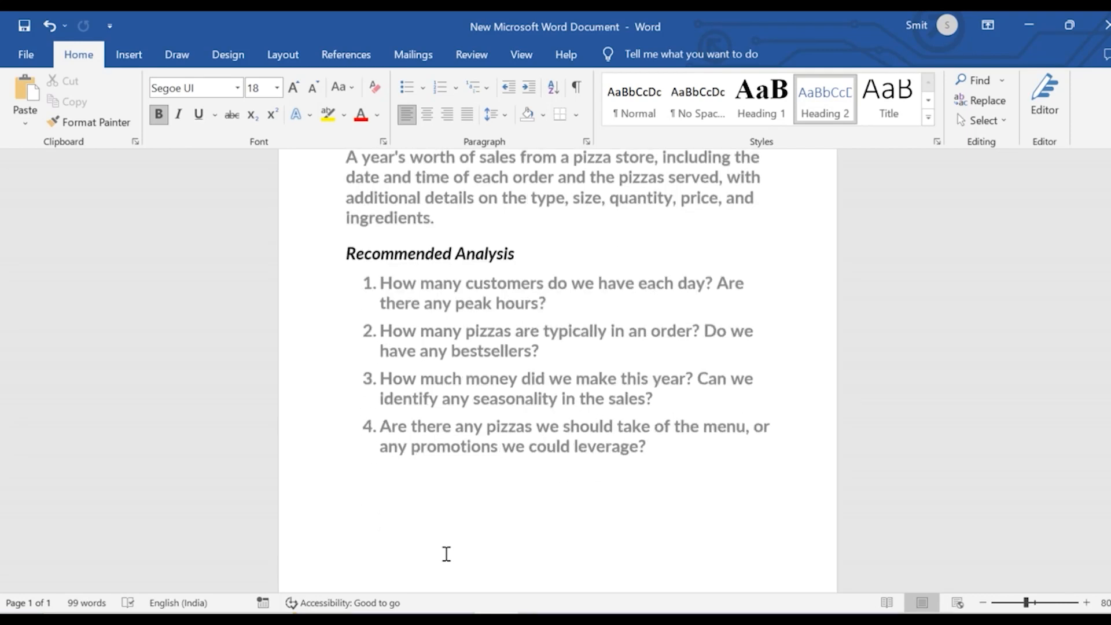
Step: Below the analysis questions in Word, add the note line "Count(order_id)=Count(customers)"
click(366, 517)
key(ctrl+z)
text(n)
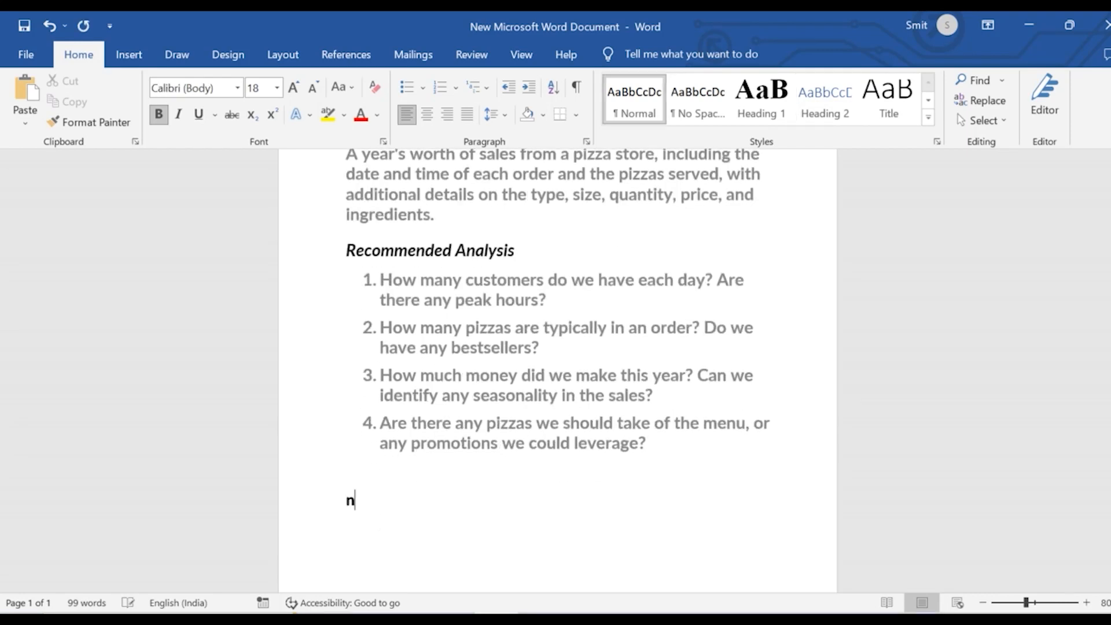
text(umber)
key(BackSpace)
key(BackSpace)
key(BackSpace)
key(BackSpace)
key(BackSpace)
key(BackSpace)
key(BackSpace)
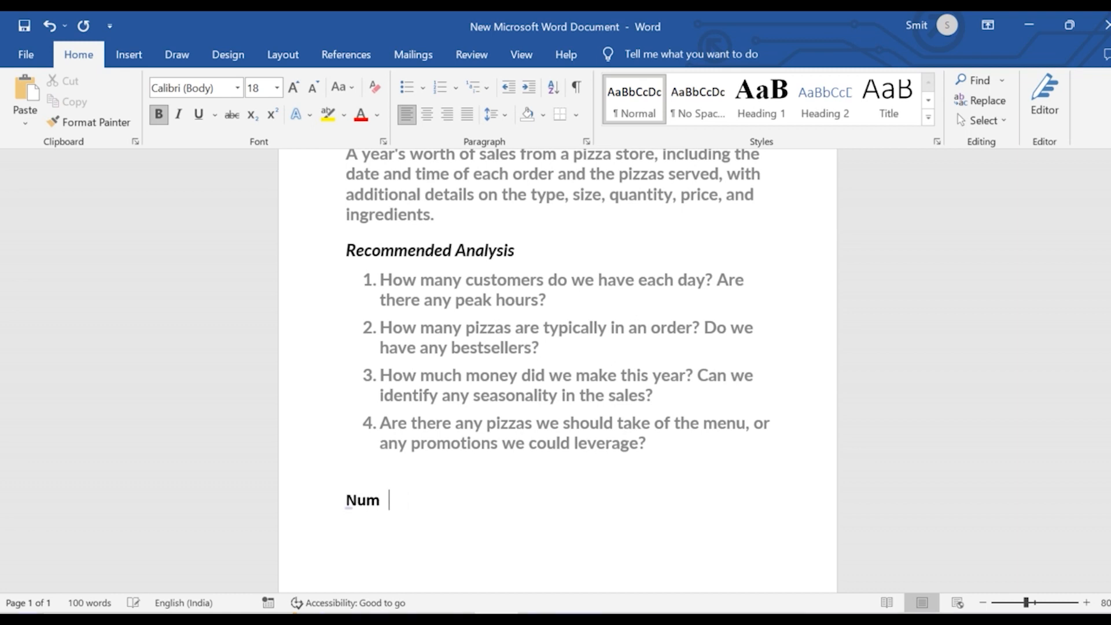
text(coun)
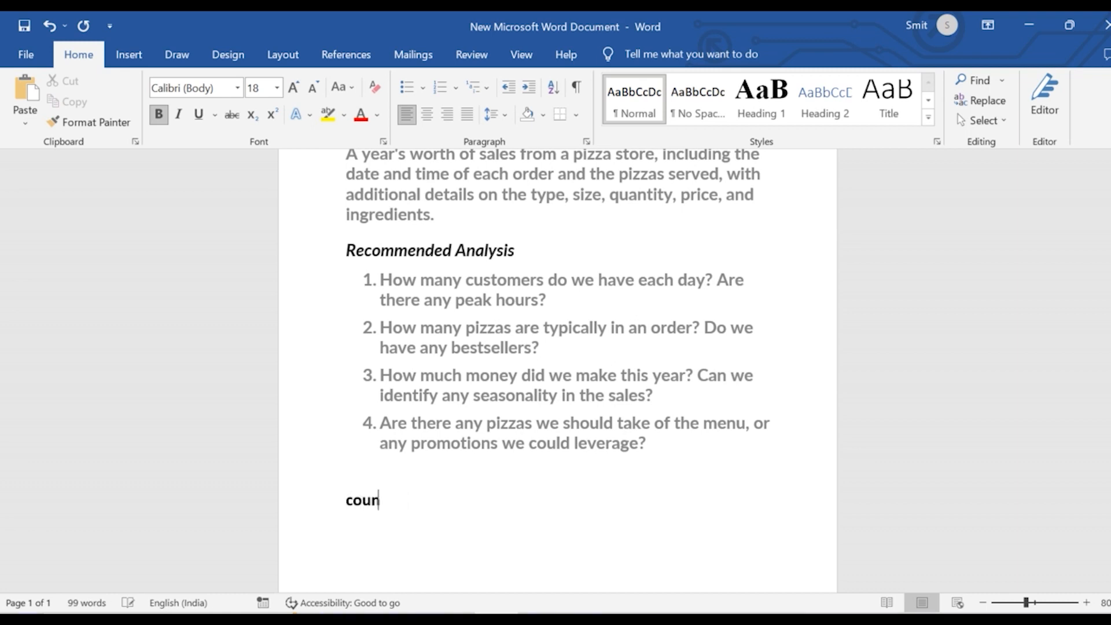
text(t(o)
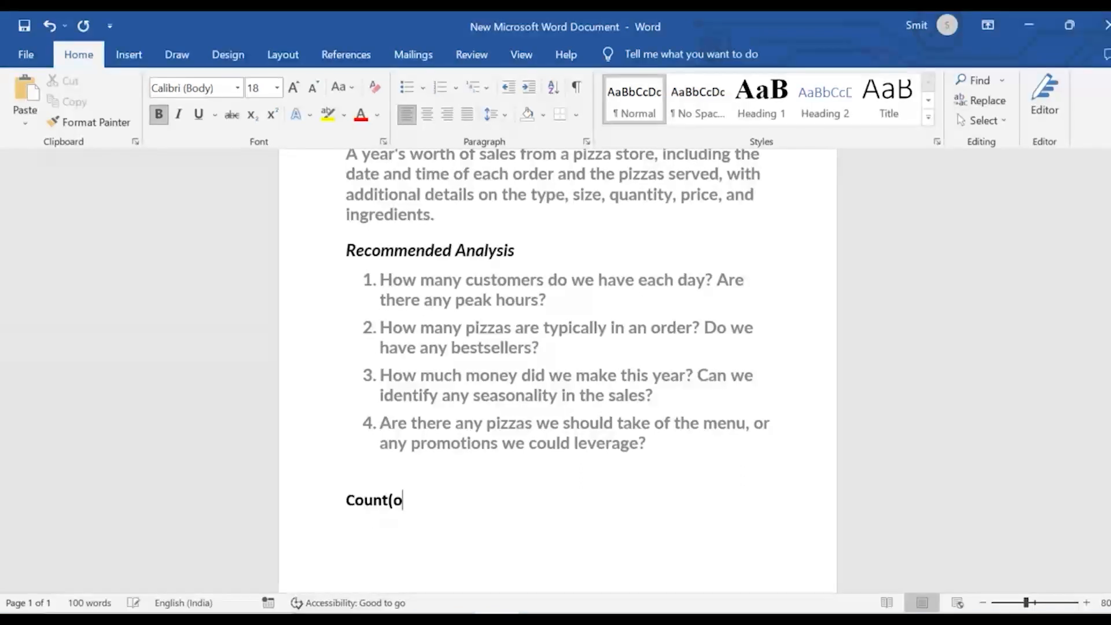
text(rder_id))
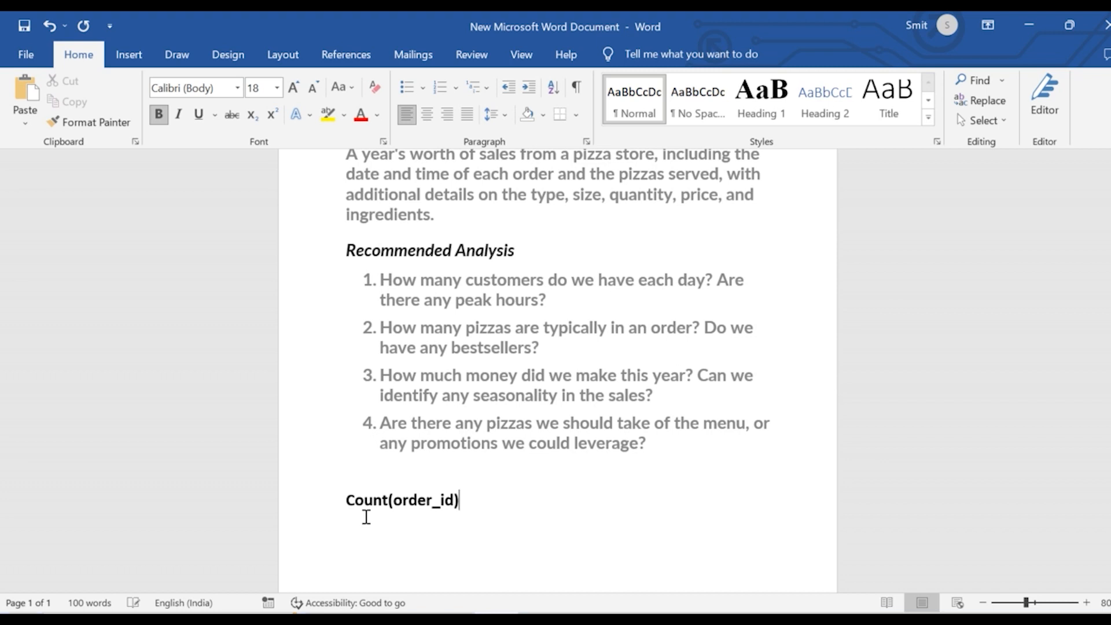
key(BackSpace)
text()=Count(customers))
key(Return)
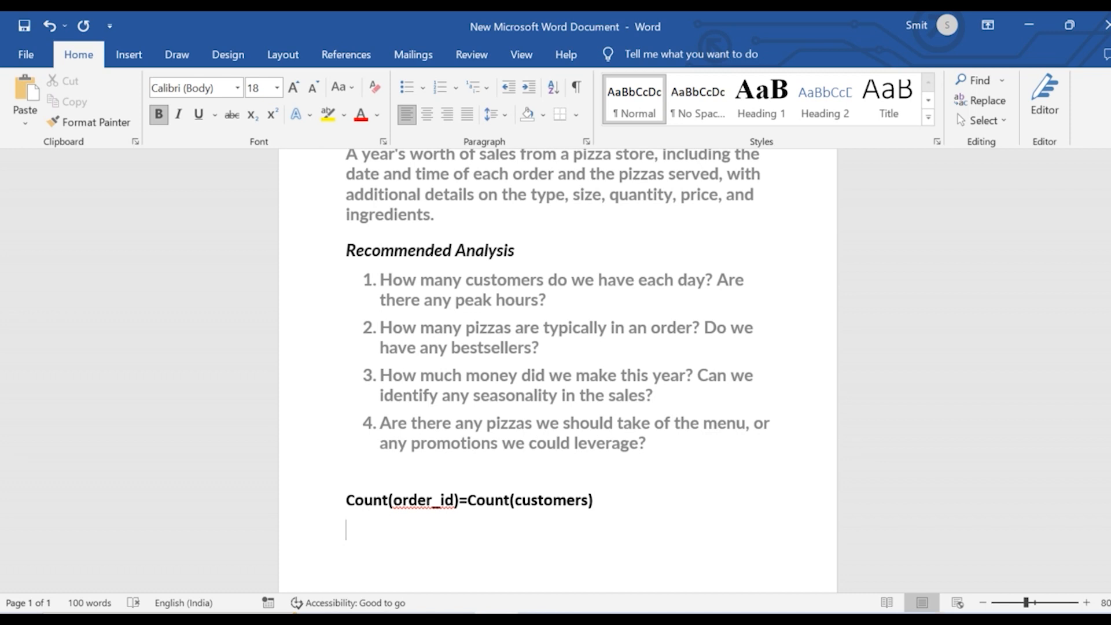
Step: Add a second note line reading "Sum(Quantity)=Count (customer)"
text(C)
key(BackSpace)
text(Sum(Qua)
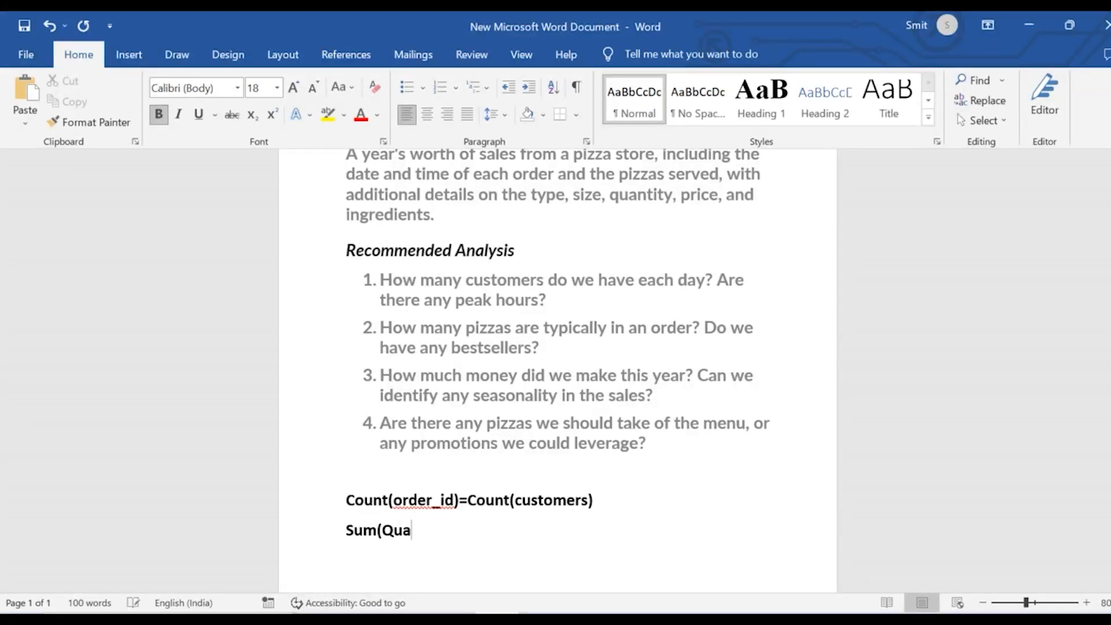
text(ntity)=Count (customrr)
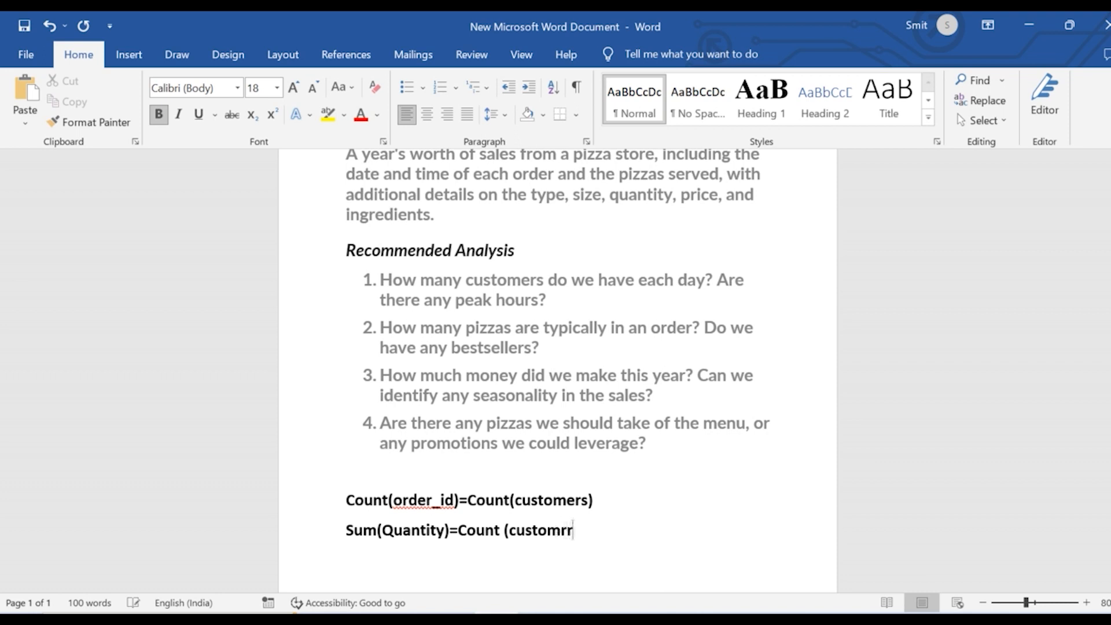
key(BackSpace)
text(er))
Step: Switch to the order_details workbook in Excel and examine the rows belonging to order_id 2
click(474, 619)
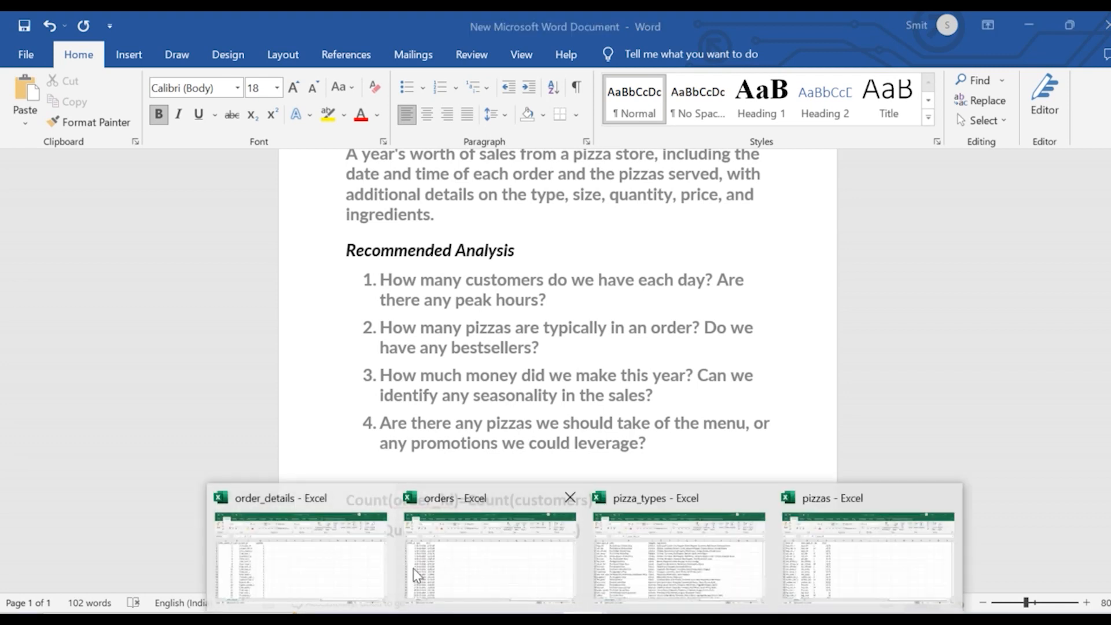
click(333, 575)
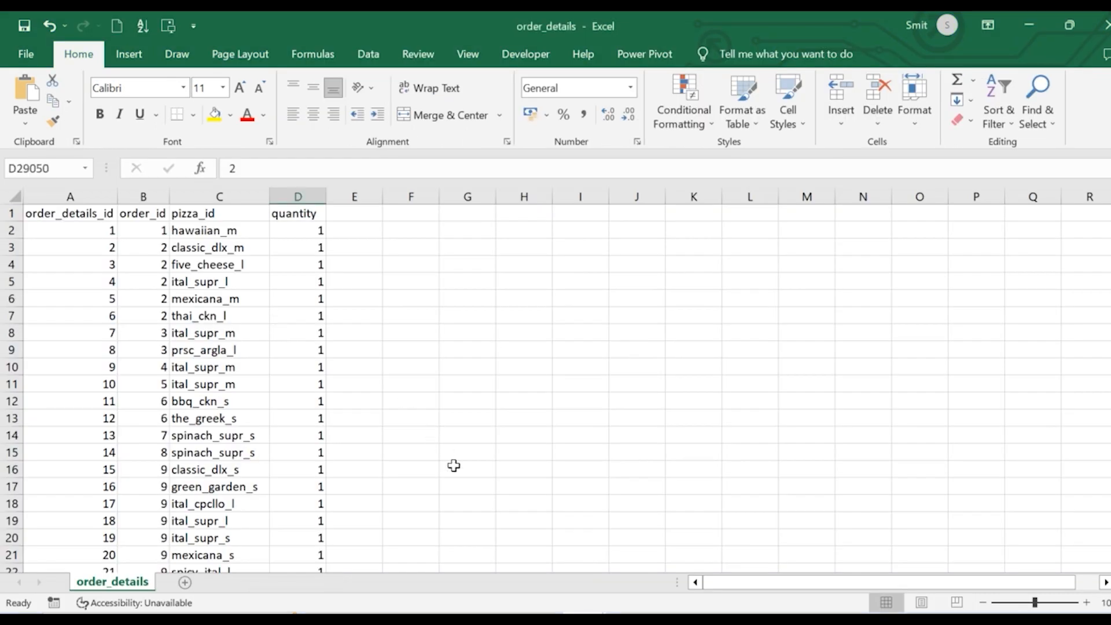
click(152, 250)
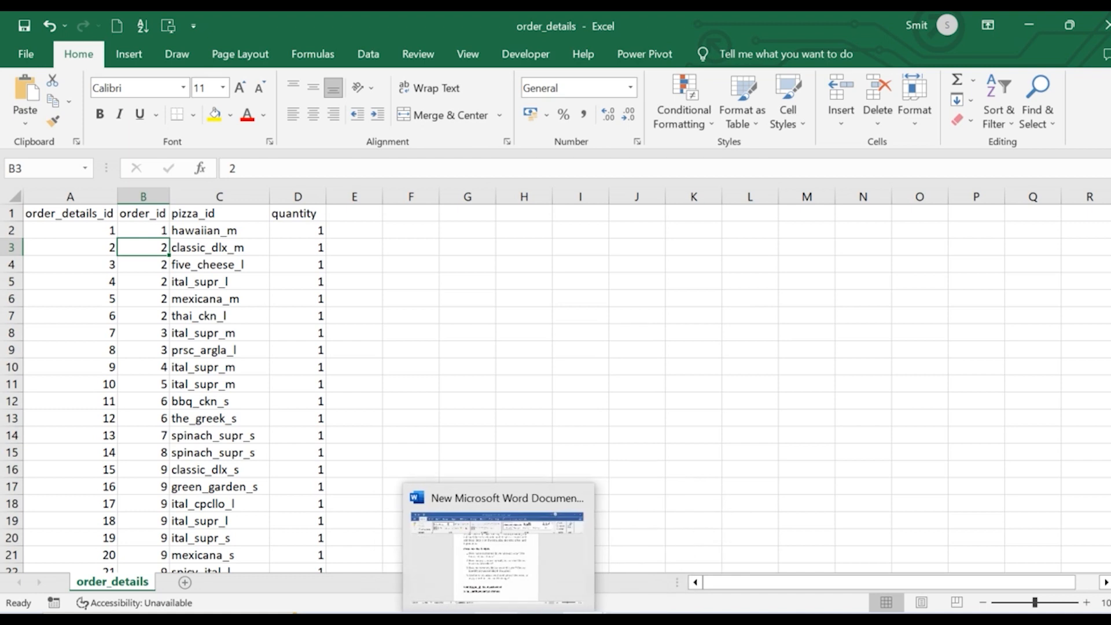
Step: Back in the Word document, replace the two note lines with "Assume- 1 person eats 1 pizza"
click(584, 547)
key(BackSpace)
key(BackSpace)
key(BackSpace)
key(BackSpace)
key(BackSpace)
key(BackSpace)
key(BackSpace)
key(BackSpace)
key(BackSpace)
key(BackSpace)
key(BackSpace)
key(BackSpace)
key(BackSpace)
key(BackSpace)
key(BackSpace)
key(BackSpace)
key(BackSpace)
key(BackSpace)
key(BackSpace)
key(BackSpace)
key(BackSpace)
key(BackSpace)
key(BackSpace)
key(BackSpace)
key(BackSpace)
key(BackSpace)
key(BackSpace)
key(BackSpace)
key(BackSpace)
key(BackSpace)
key(BackSpace)
key(BackSpace)
key(BackSpace)
key(BackSpace)
key(BackSpace)
key(BackSpace)
key(BackSpace)
key(BackSpace)
key(BackSpace)
key(BackSpace)
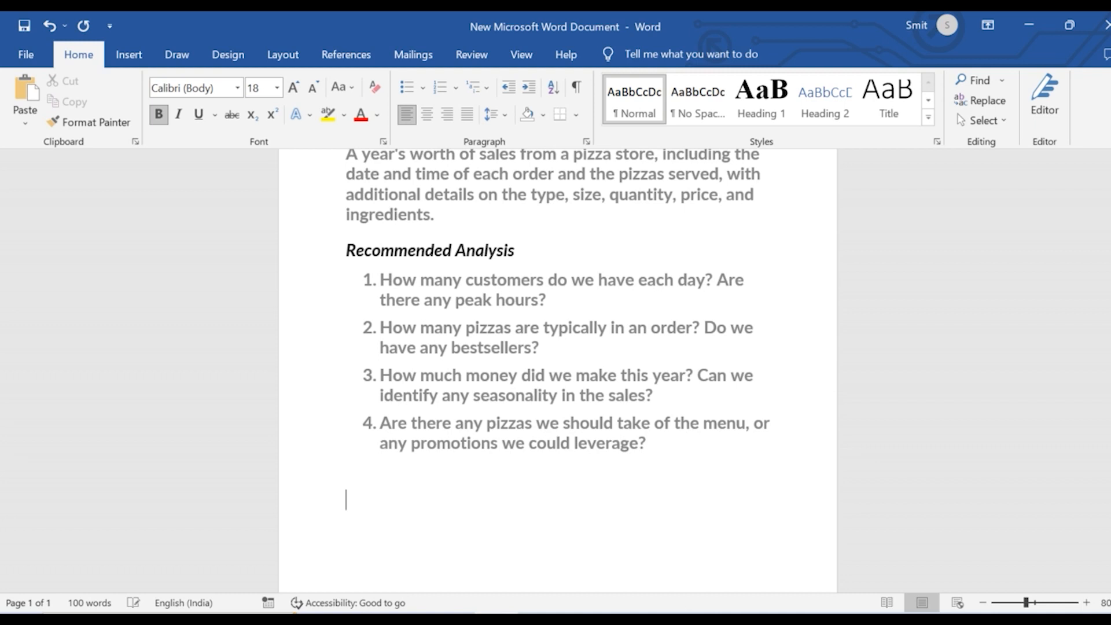
text(Assume-)
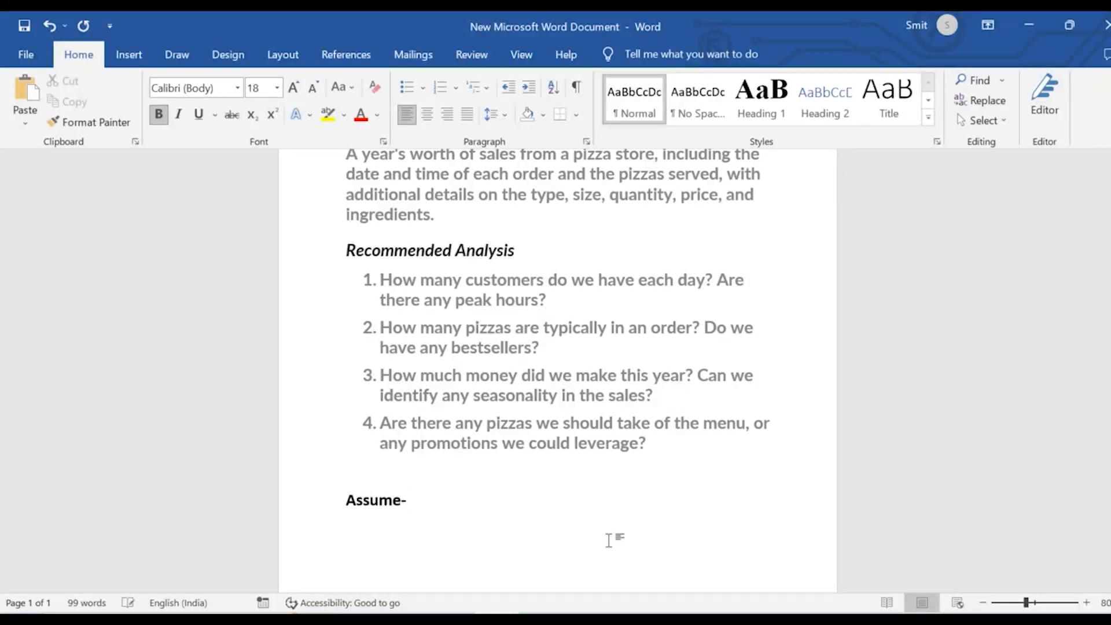
text( 1 person eats 1 pizza)
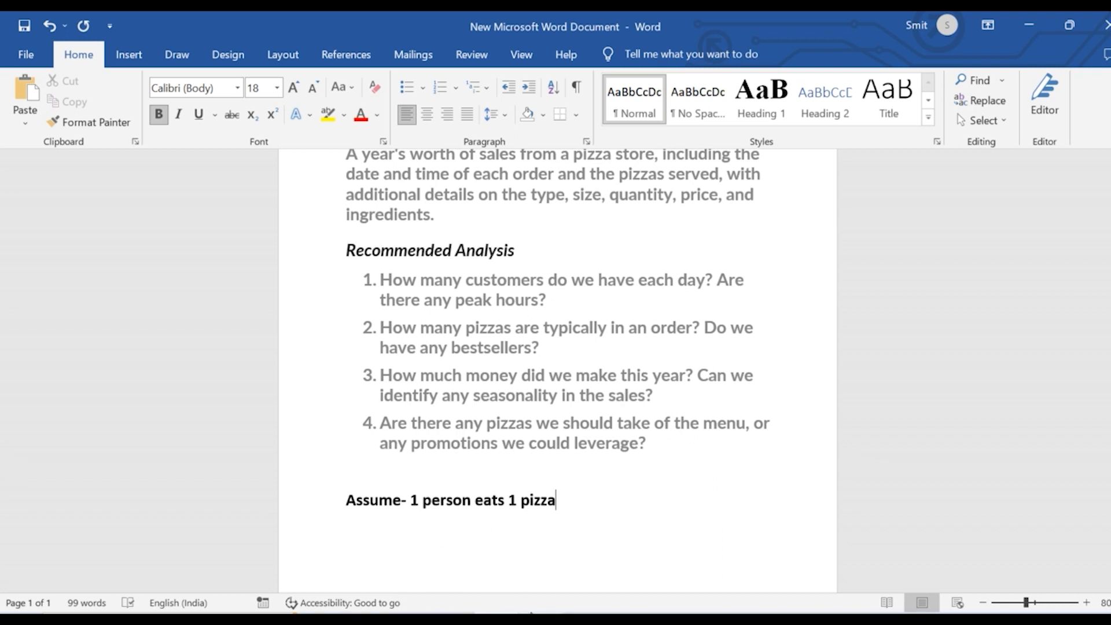
Step: Switch to Tableau Public and place the orders Date field on Columns in Sheet 1, grouped by Day
mouse_move(528, 604)
click(464, 544)
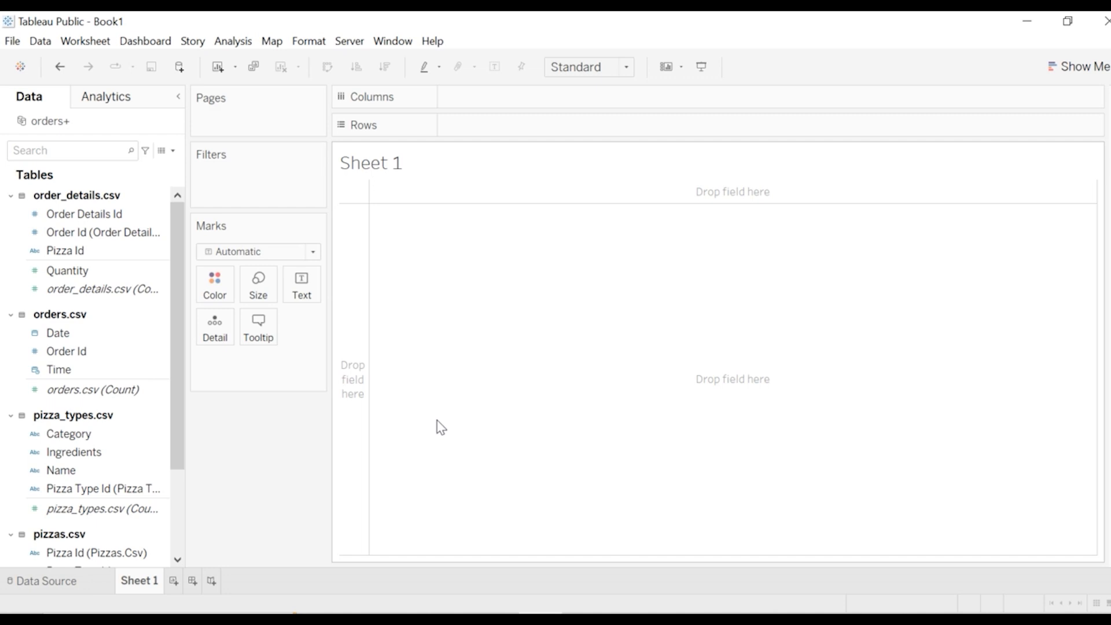
click(91, 336)
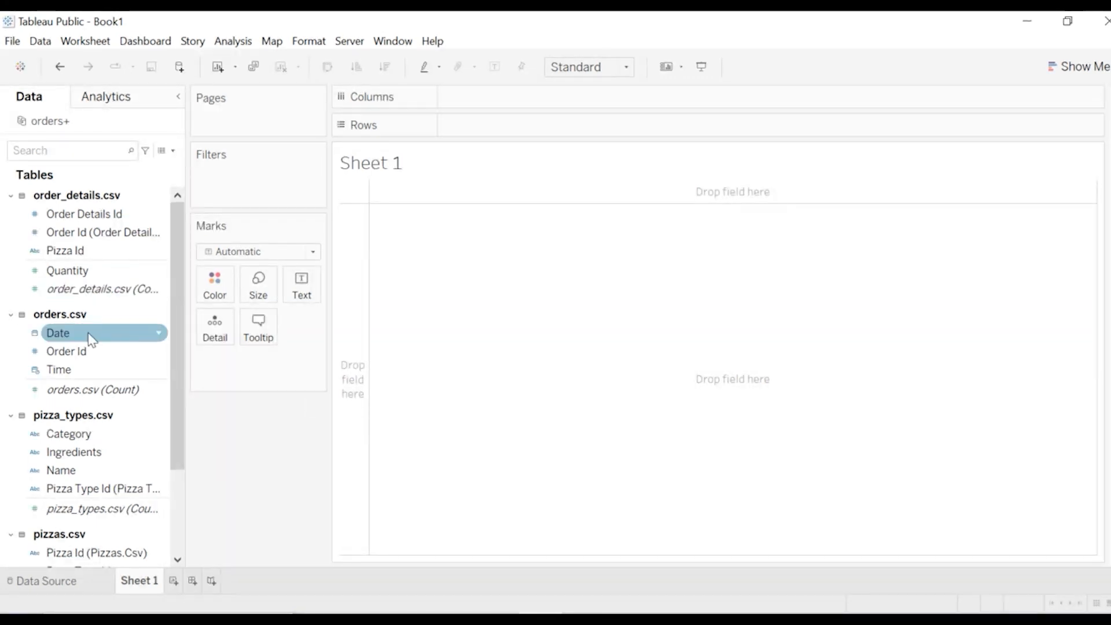
drag(89, 336, 508, 92)
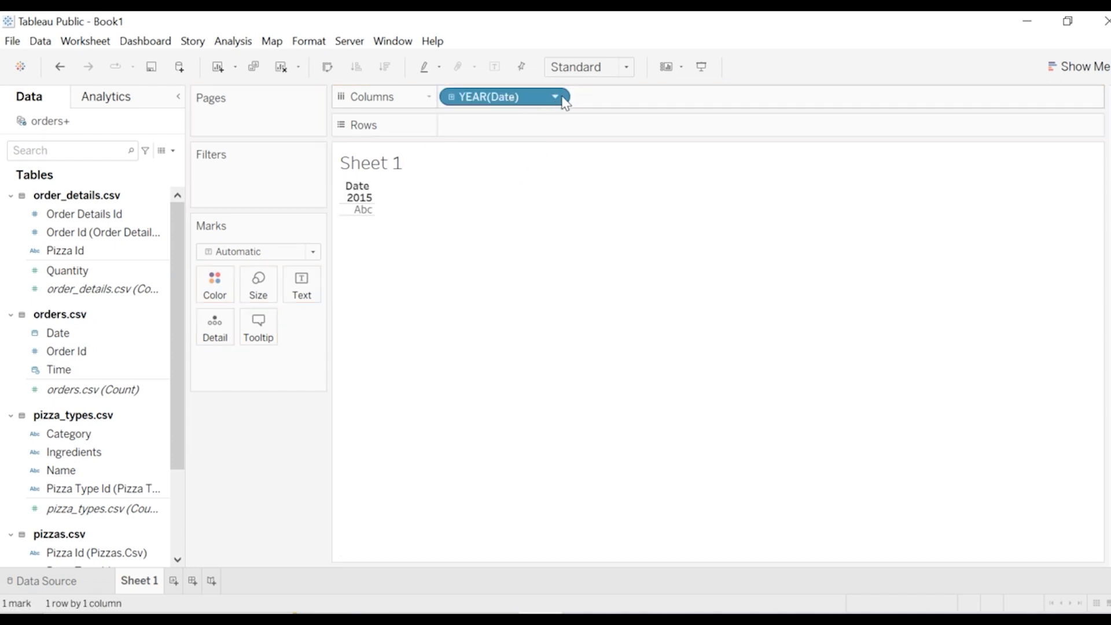
click(555, 97)
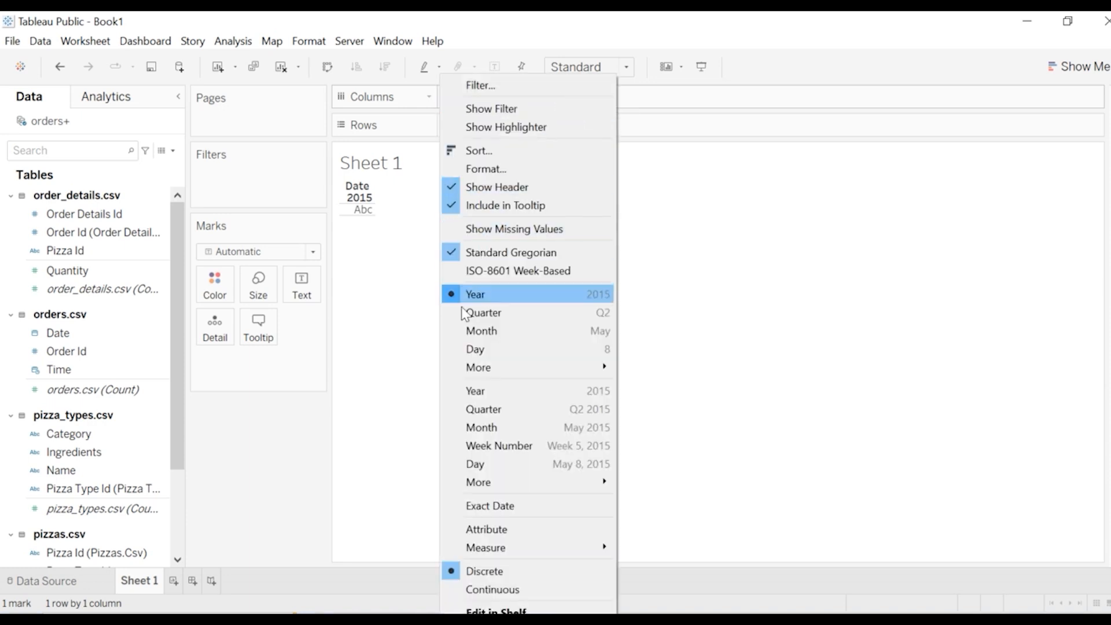
click(453, 351)
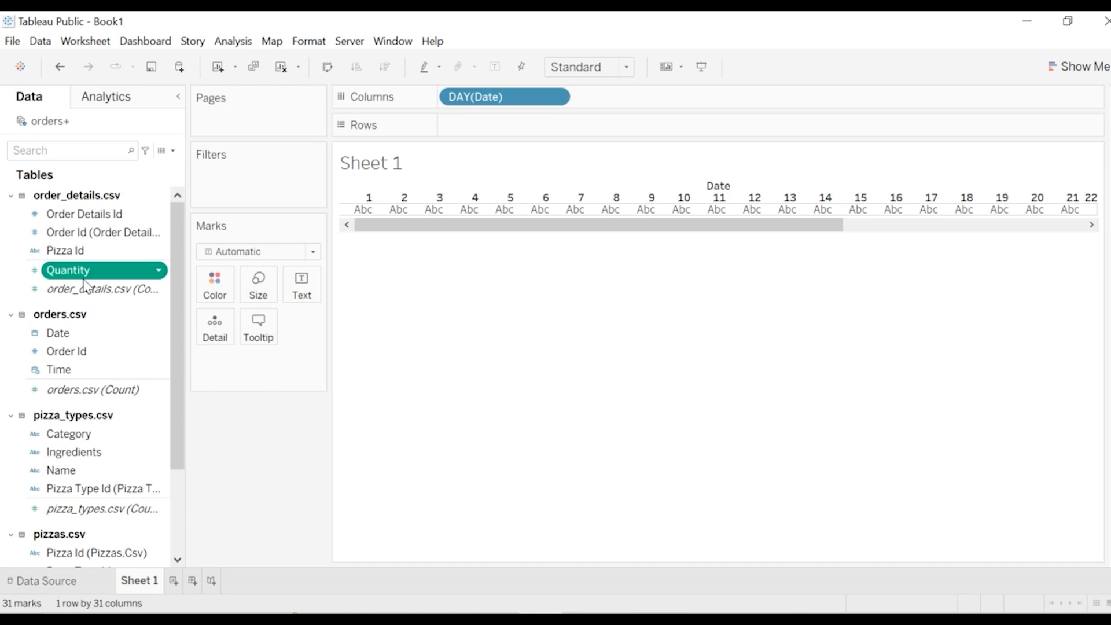
Step: Plot the sum of Quantity on Rows with Quantity as mark labels, and fit the chart to Entire View
drag(136, 269, 478, 129)
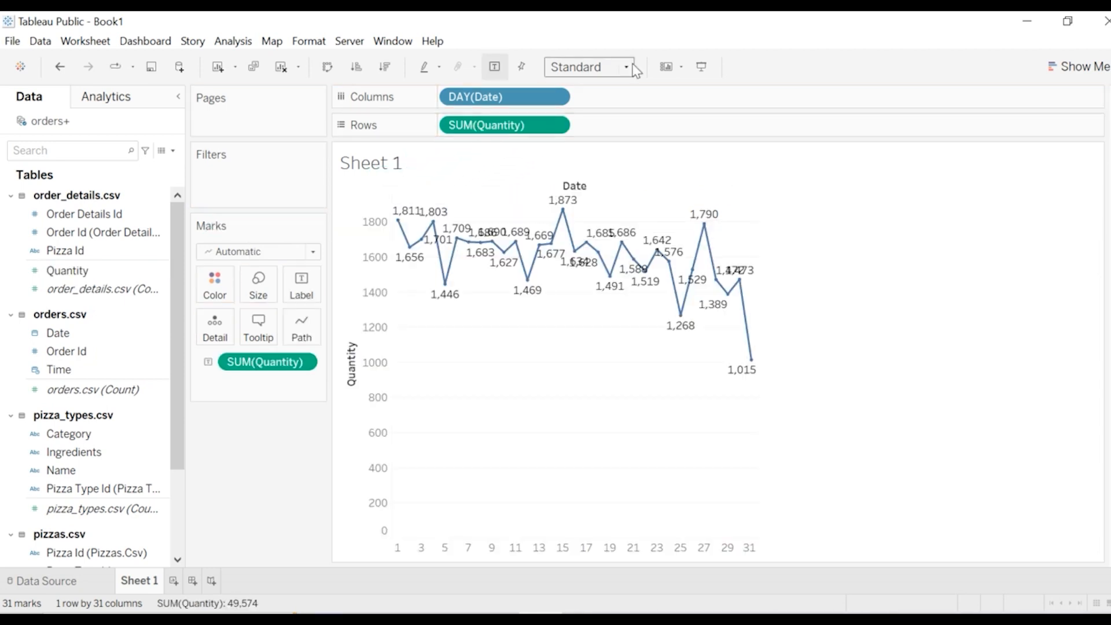
click(630, 72)
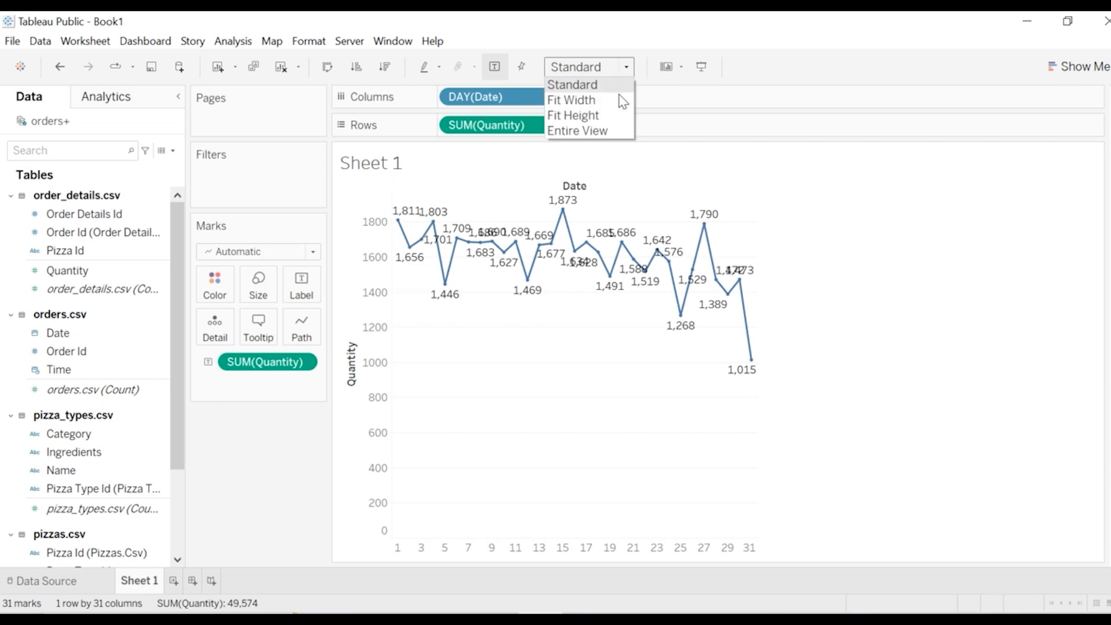
click(611, 131)
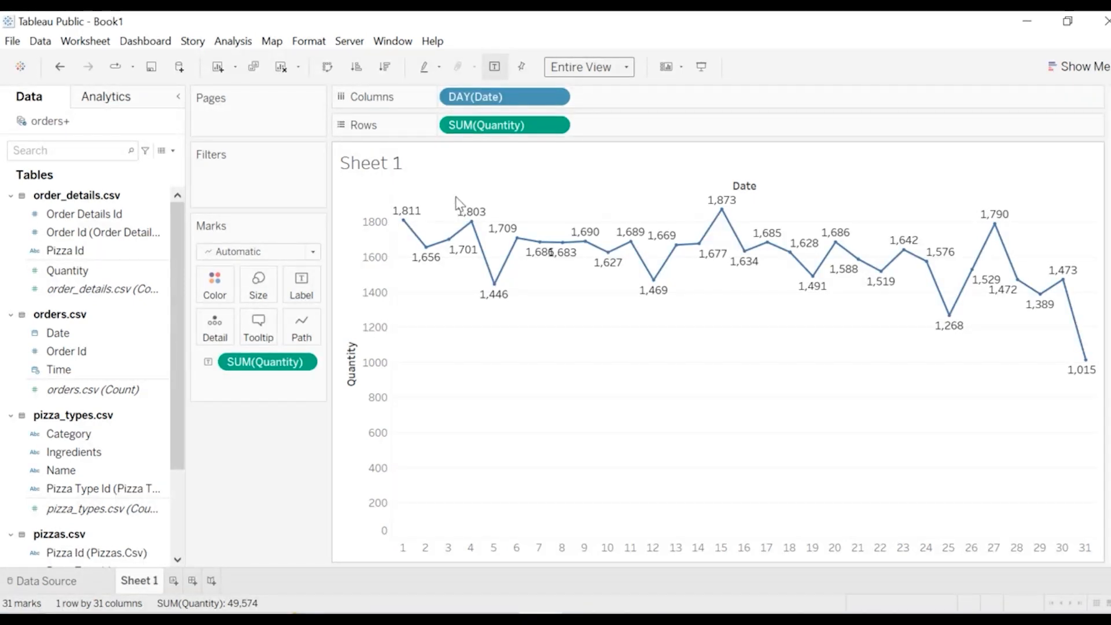
mouse_move(403, 227)
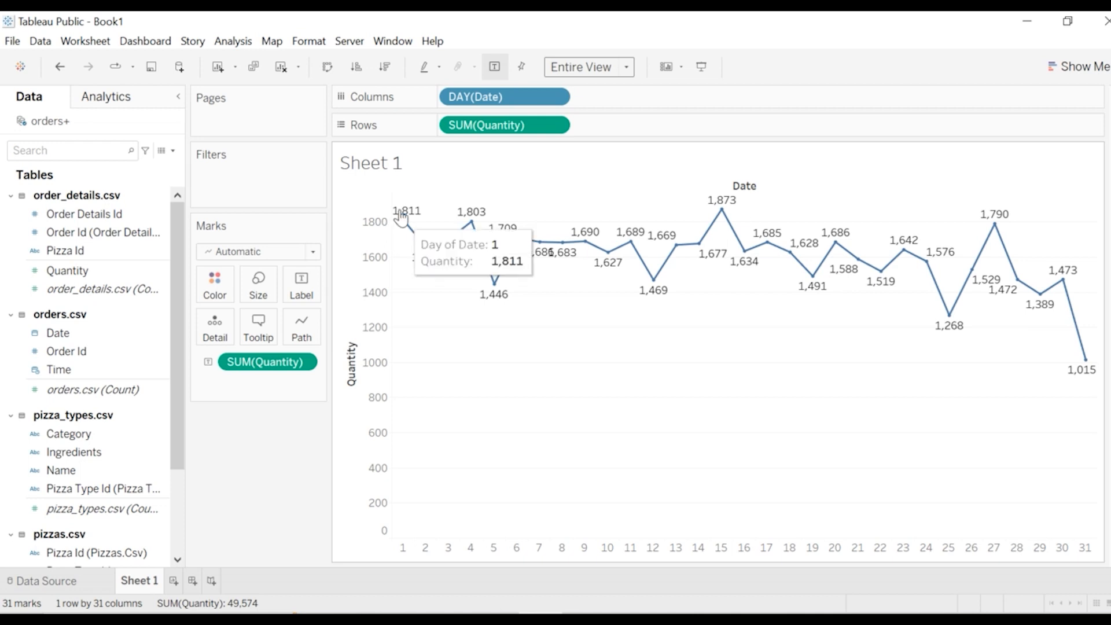
Step: Add an average line for the summed Quantity to the daily line chart in Sheet 1
mouse_move(426, 255)
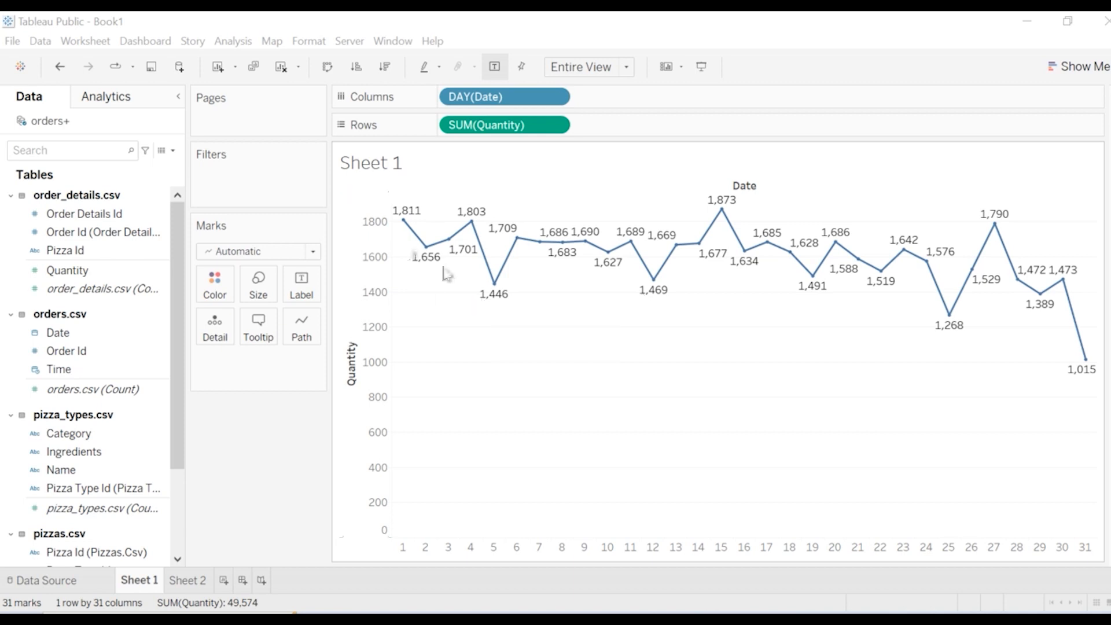
mouse_move(405, 223)
mouse_move(427, 261)
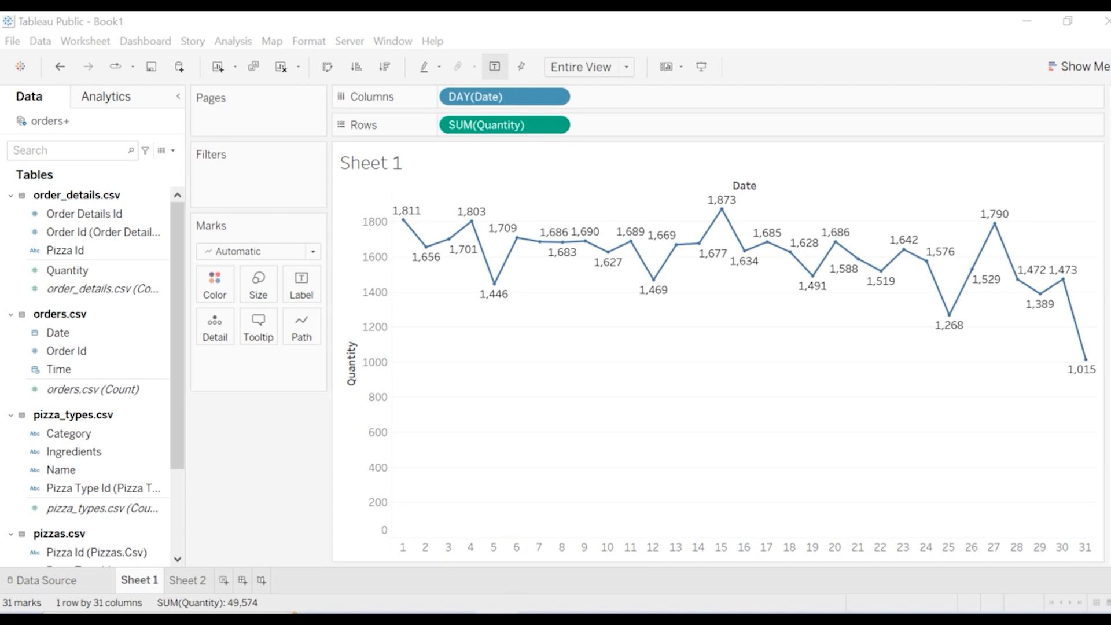
key(alt+Tab)
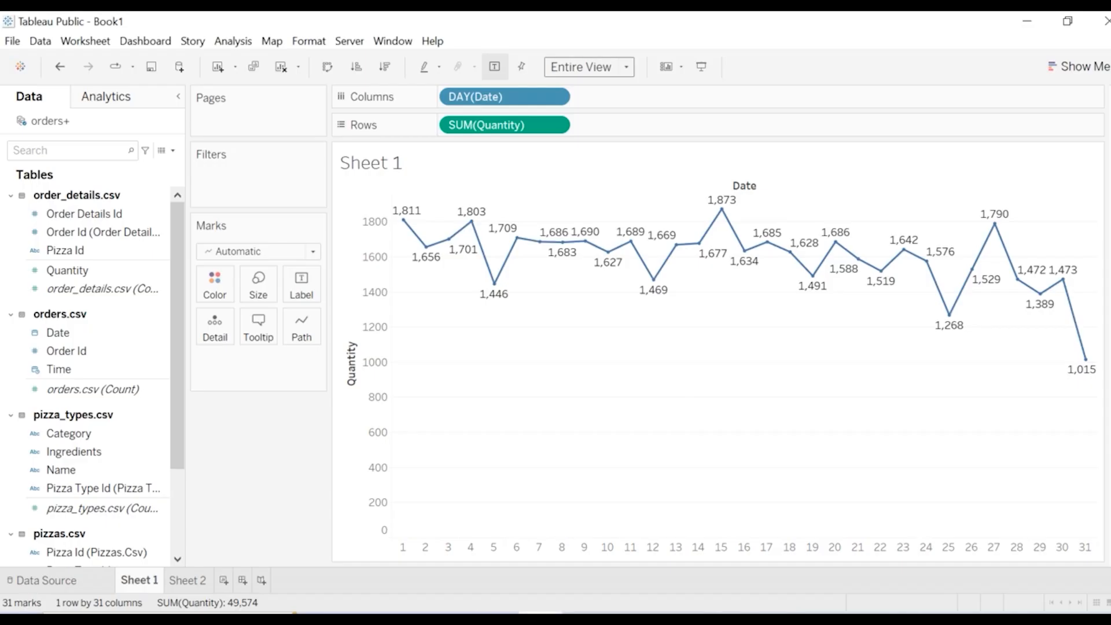
mouse_move(650, 301)
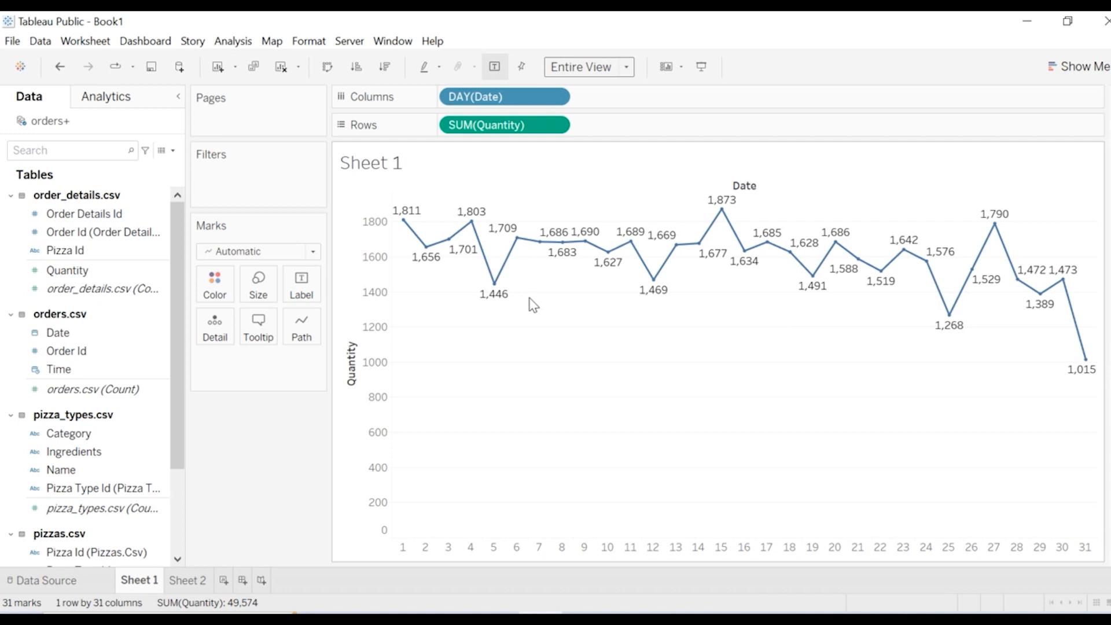
click(115, 99)
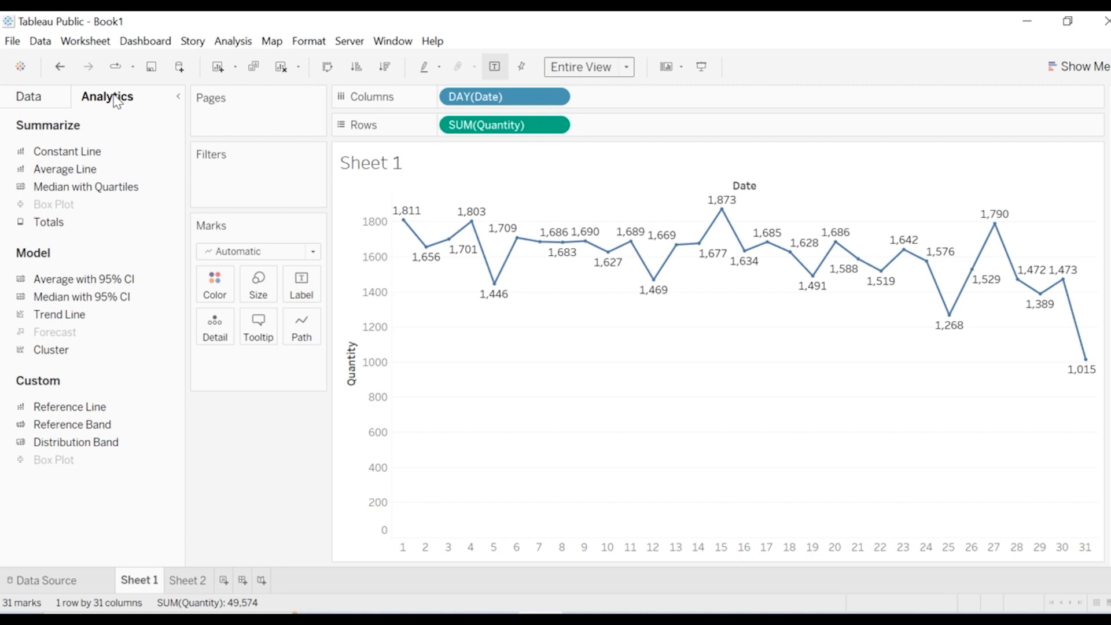
drag(89, 174, 417, 208)
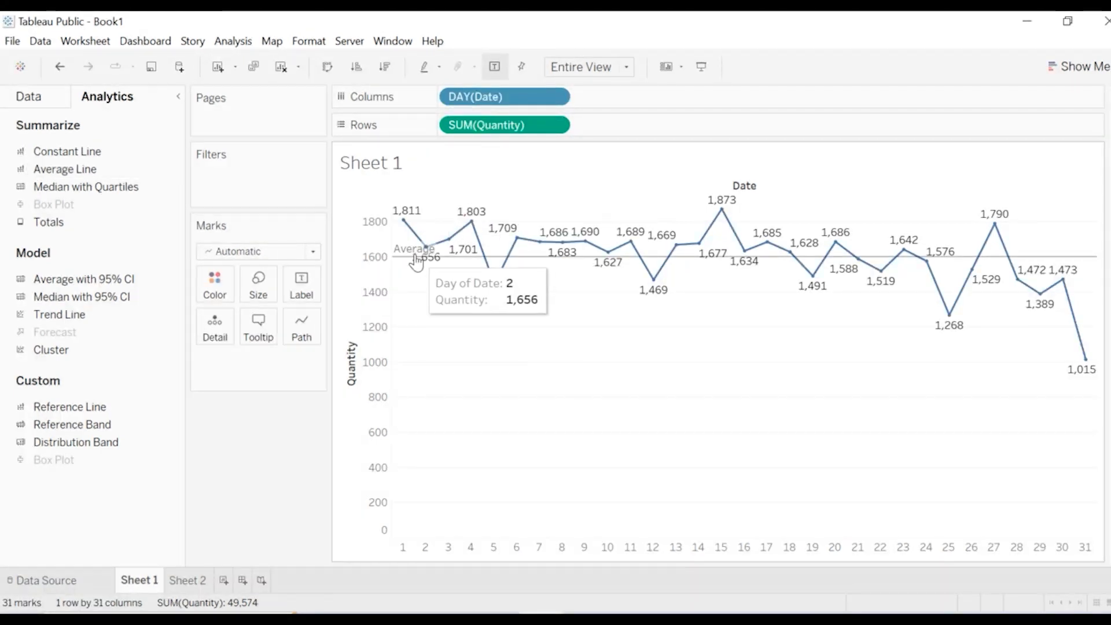
mouse_move(396, 262)
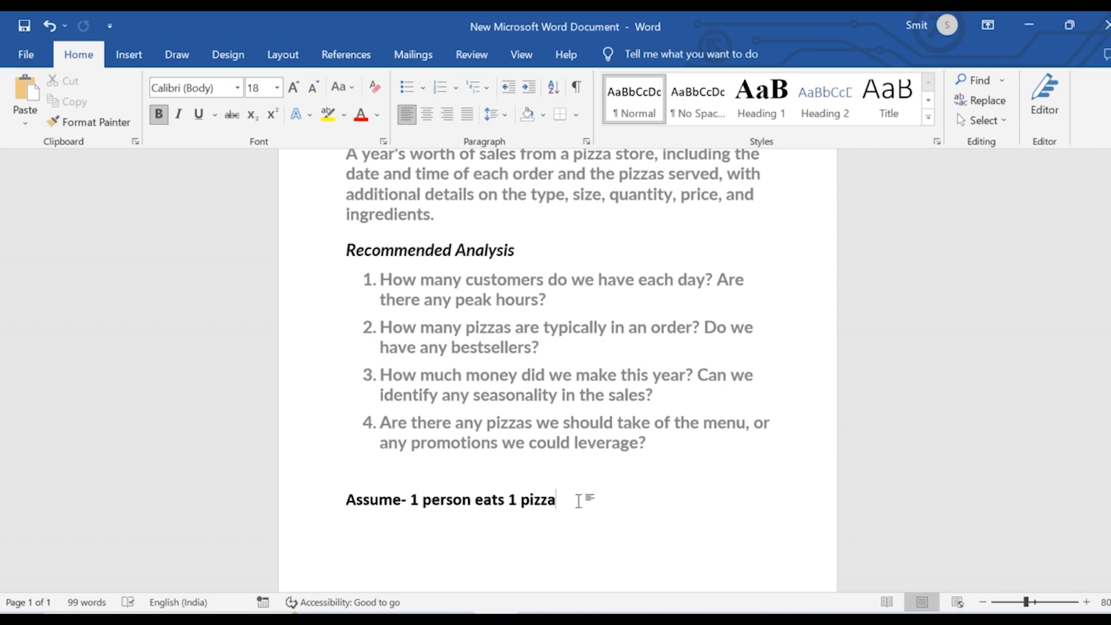
Step: In the Word document, try adding the line "Therefore – Sum(Quantity" below the pizza assumption, and delete it
key(Return)
text(therefore )
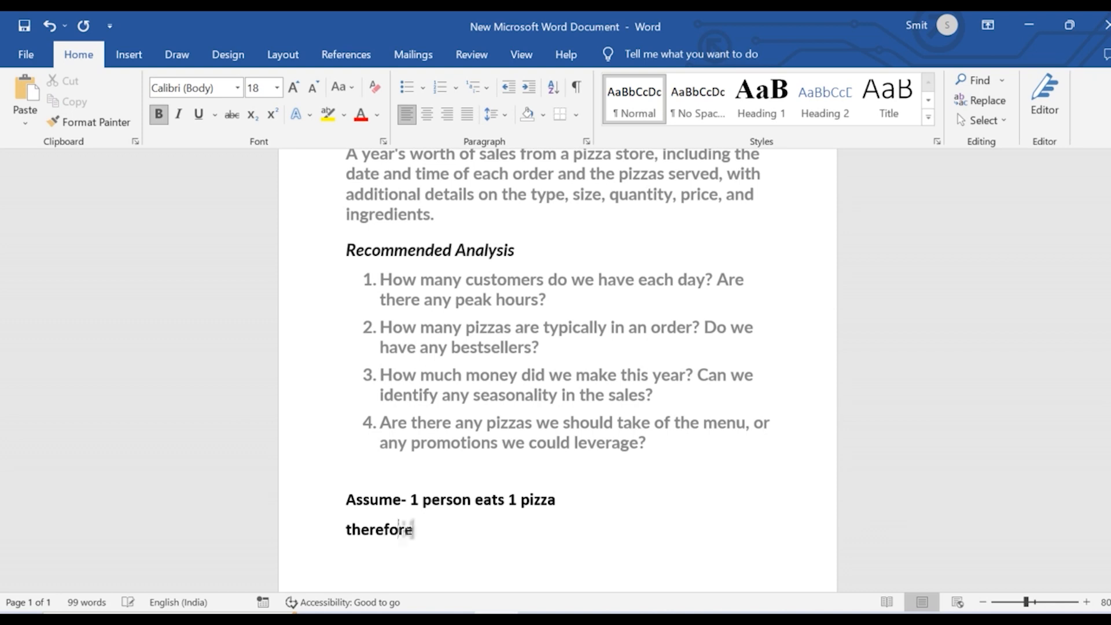
text(-)
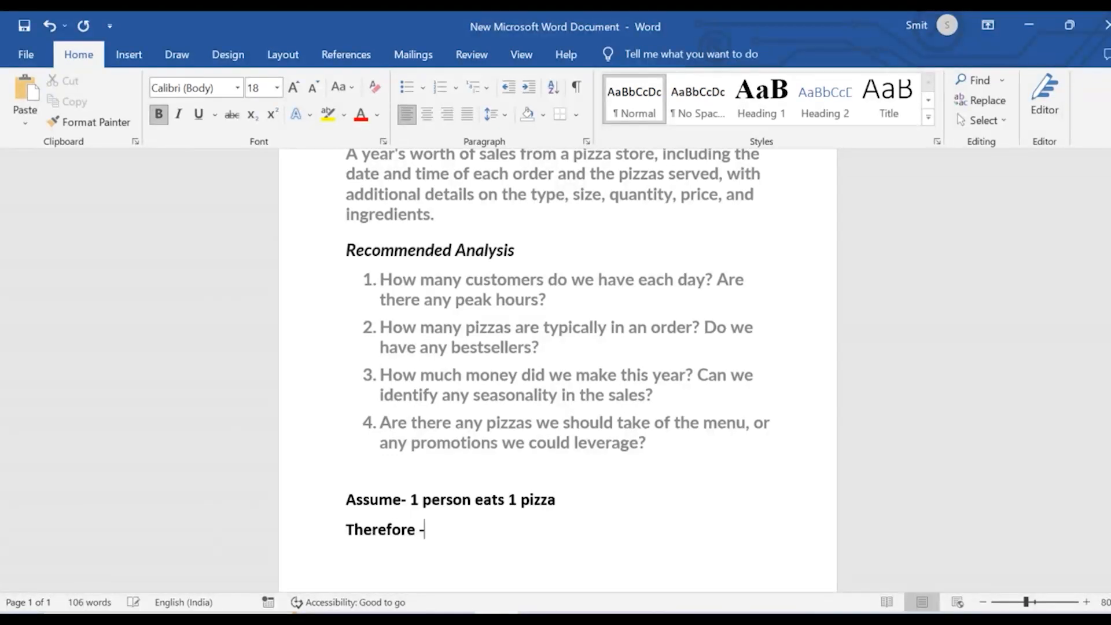
text( Sum(Quan)
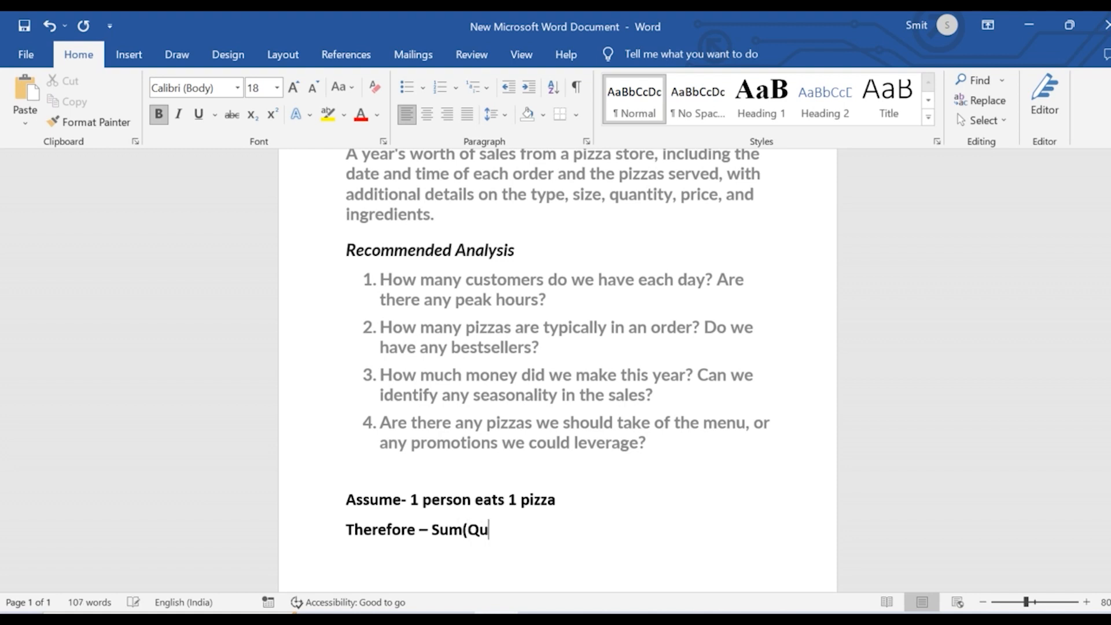
text(tity)
drag(503, 538, 372, 504)
key(BackSpace)
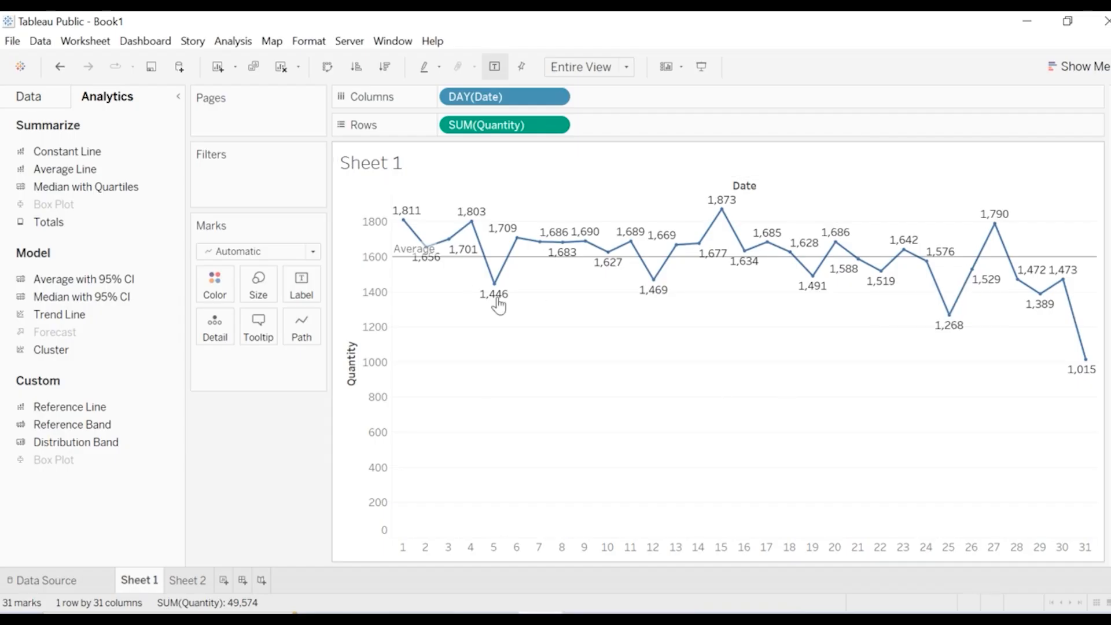
Step: Switch to Tableau Public and plot the sum of Quantity by hour of Time in Sheet 2, with mark labels shown
click(46, 104)
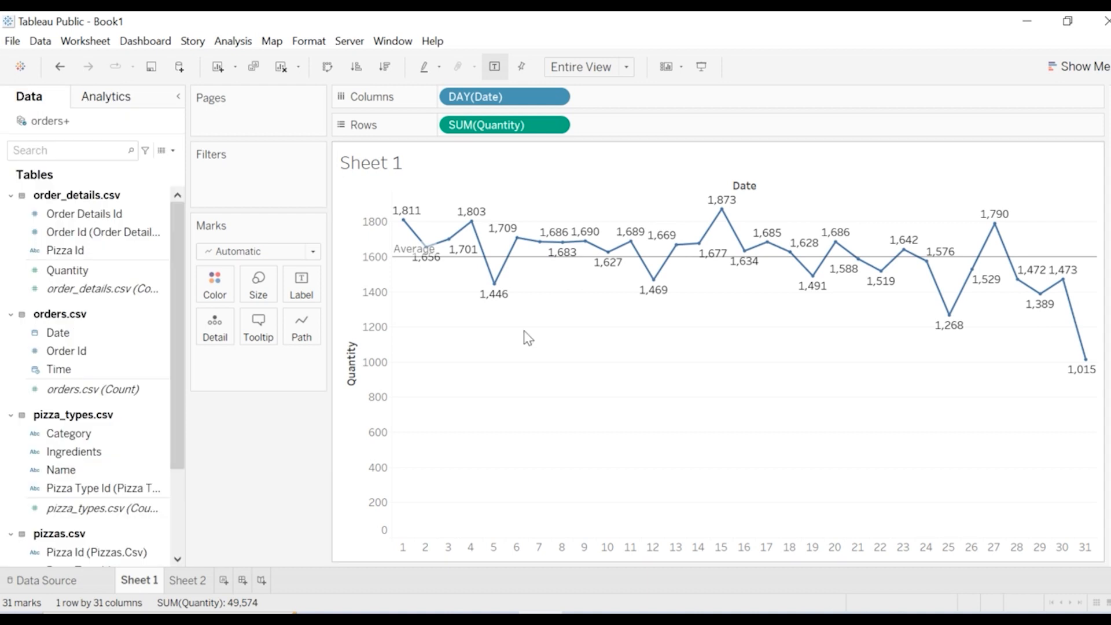
mouse_move(659, 292)
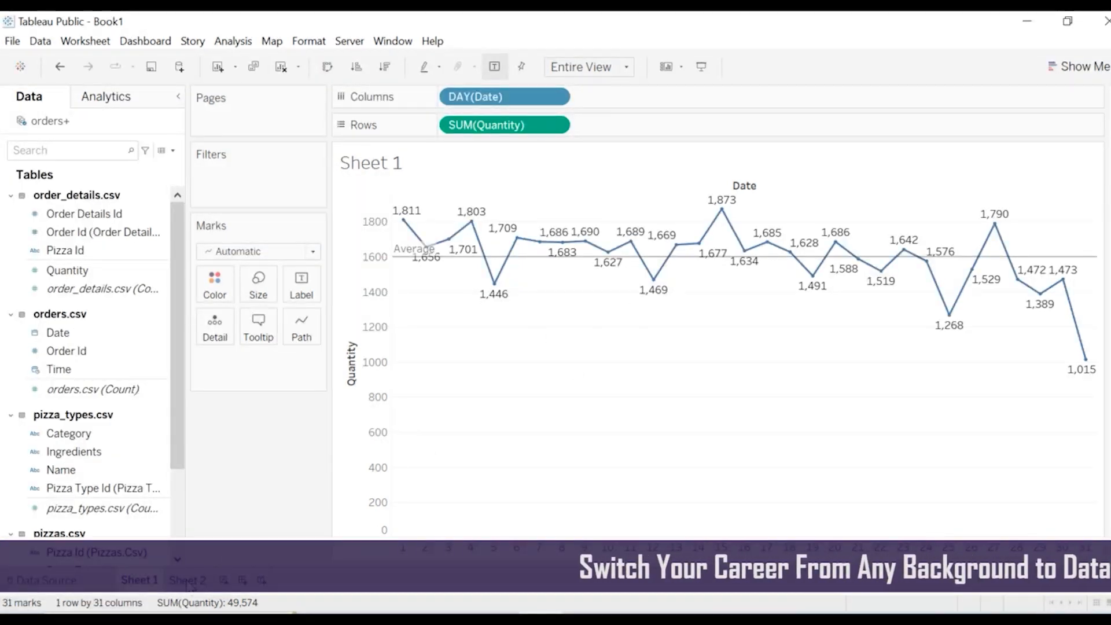
mouse_move(189, 585)
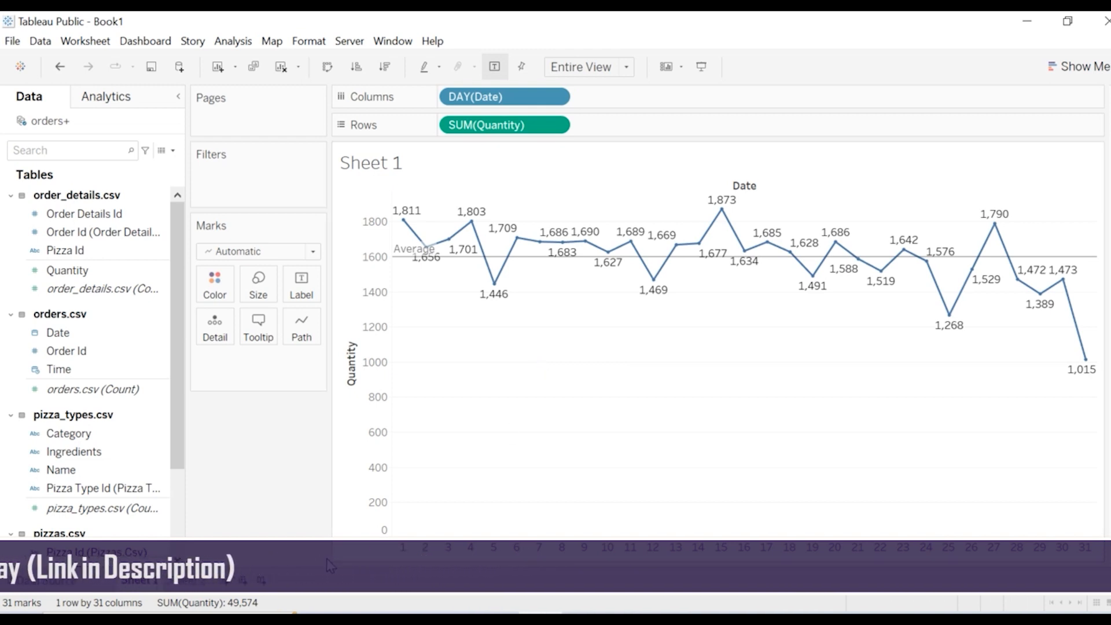
click(184, 580)
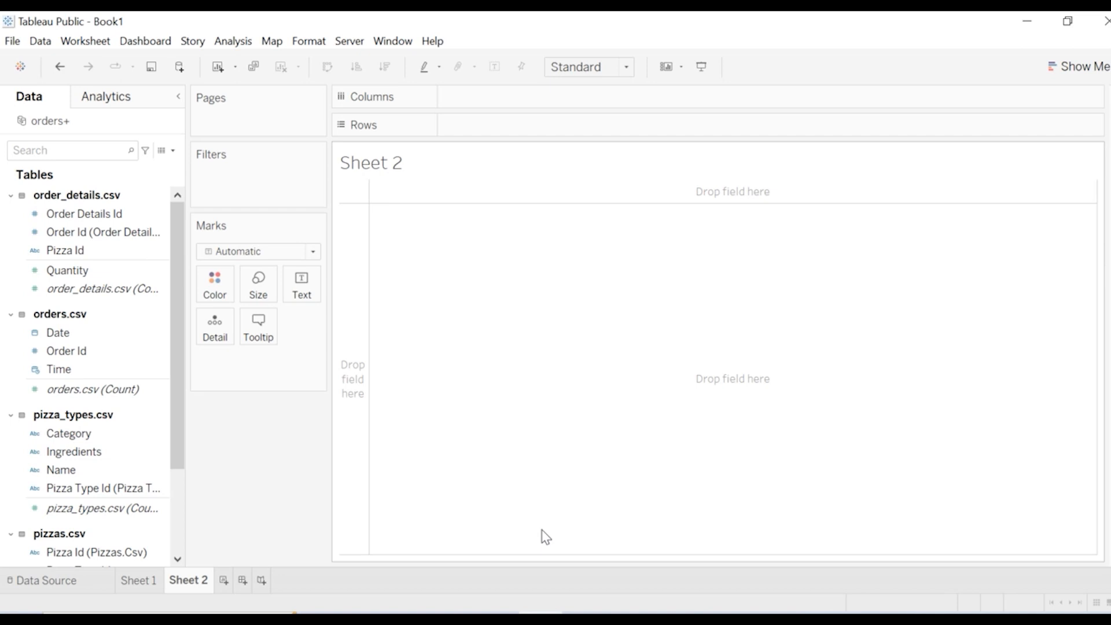
drag(104, 376, 470, 102)
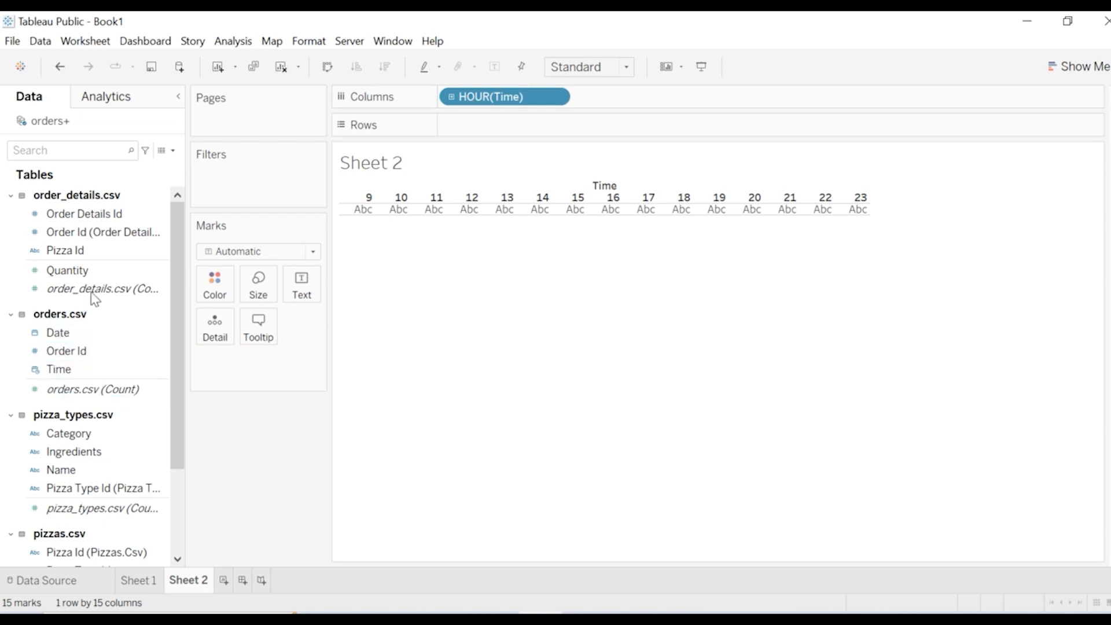
drag(90, 276, 492, 122)
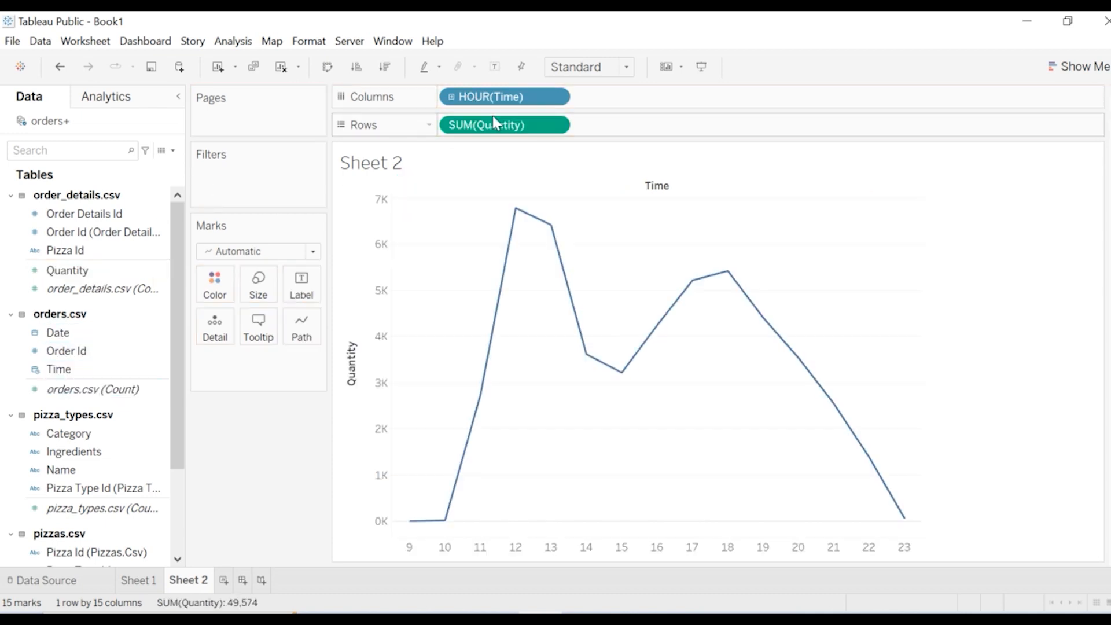
click(495, 68)
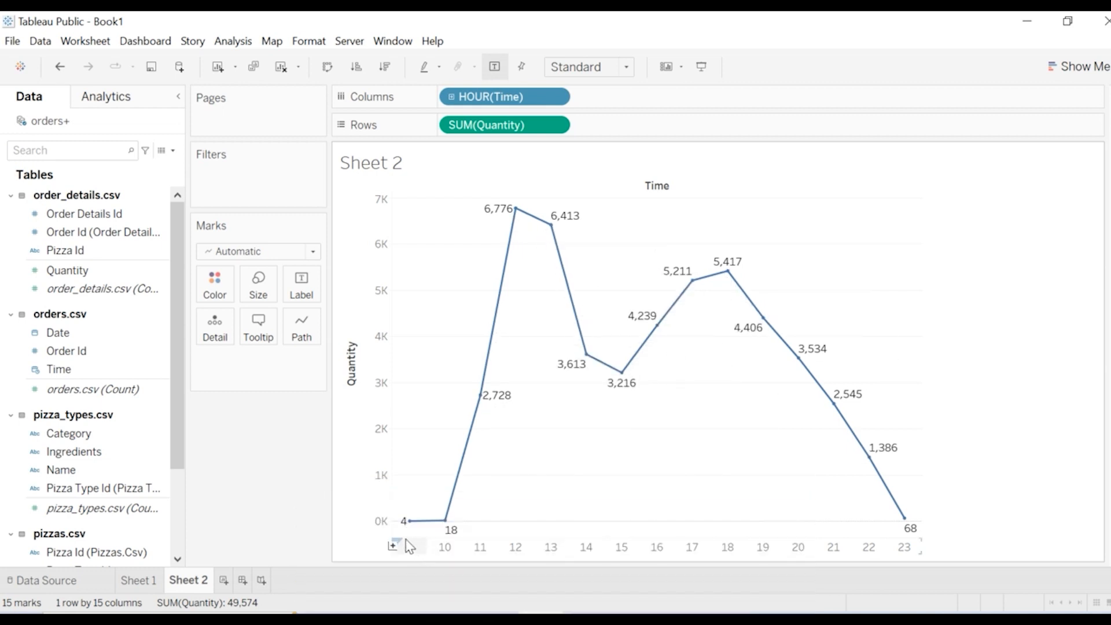
mouse_move(407, 537)
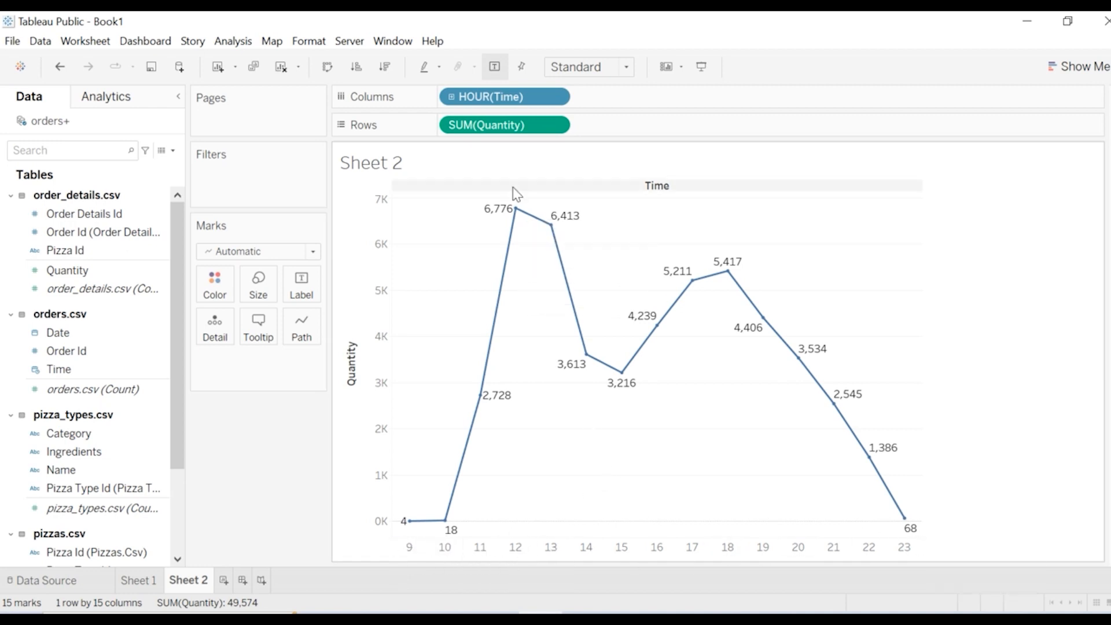
mouse_move(518, 215)
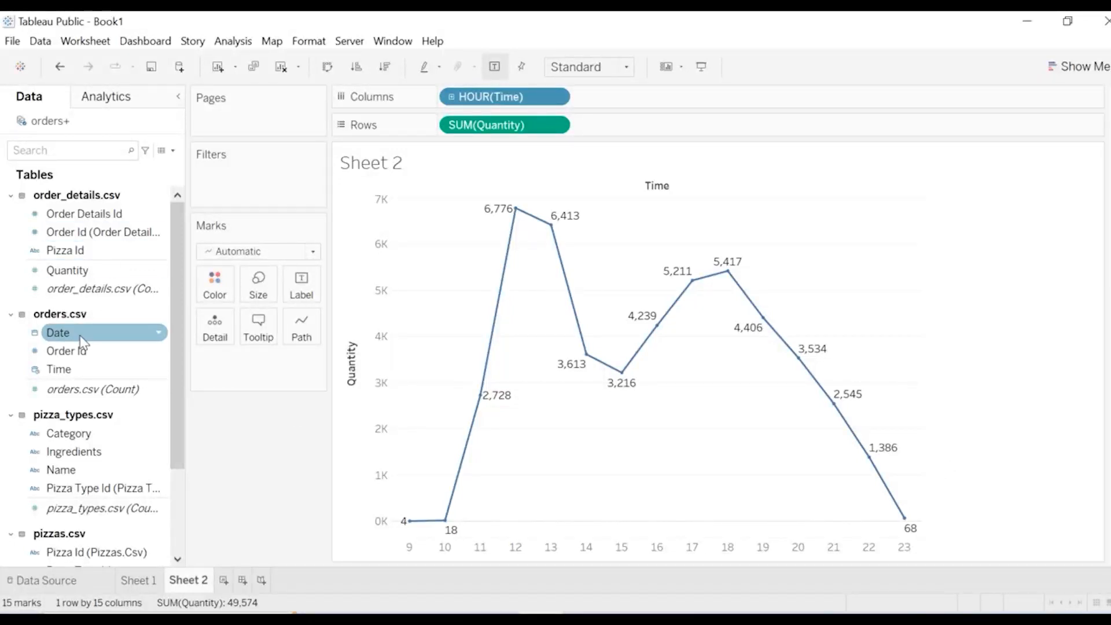
Step: Temporarily split the hourly chart with Date on Rows grouped by Day to compare the daily midday quantities, and remove the Date field
drag(83, 341, 621, 127)
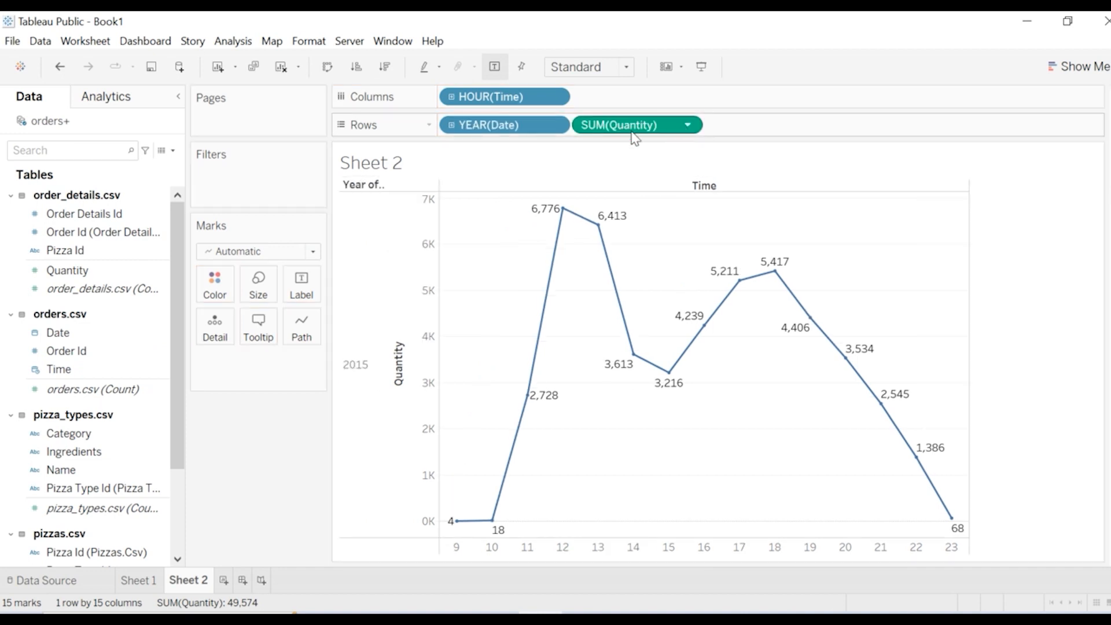
click(560, 125)
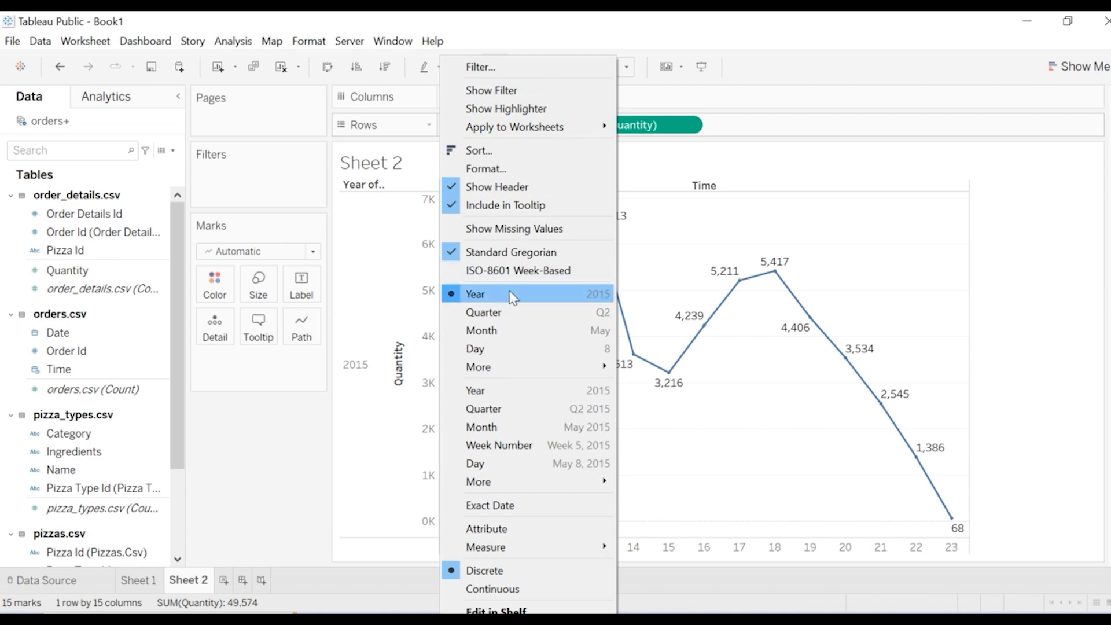
click(500, 348)
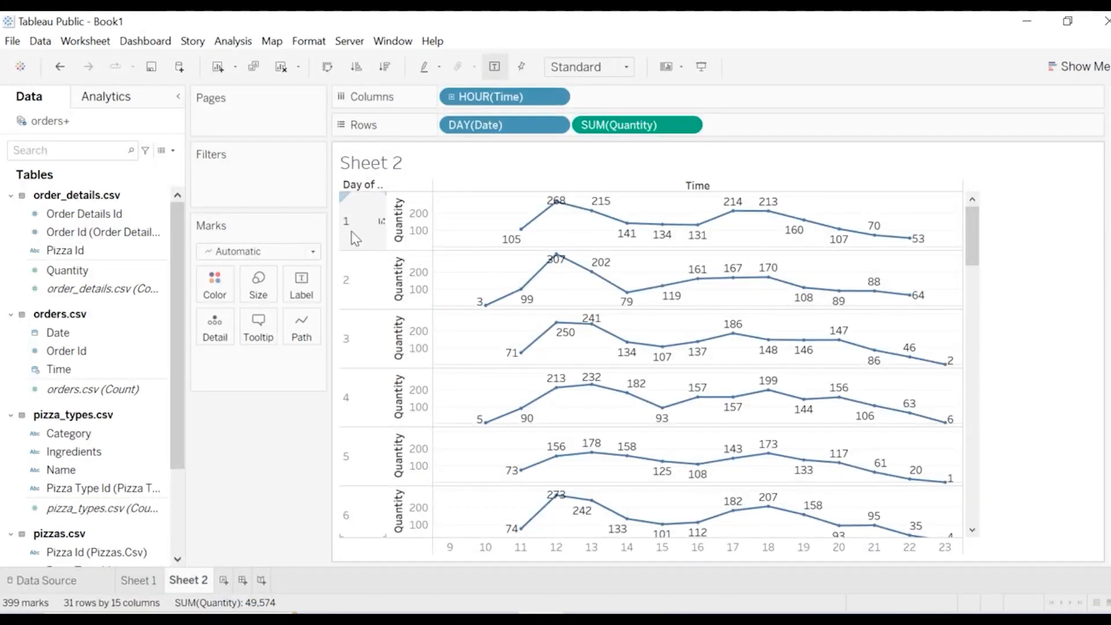
mouse_move(556, 206)
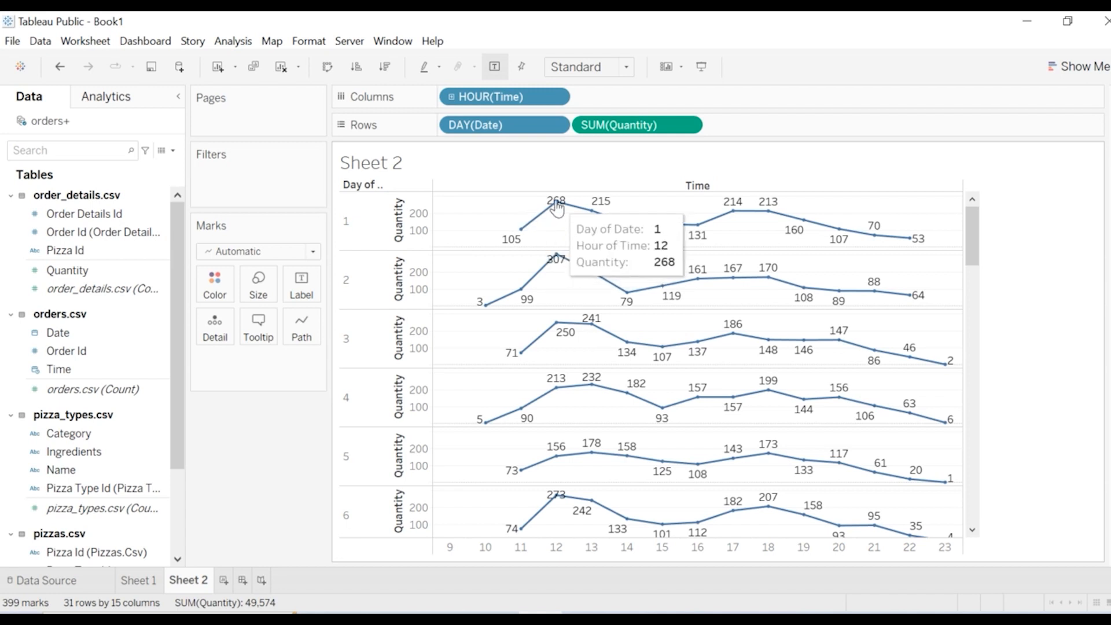
mouse_move(557, 258)
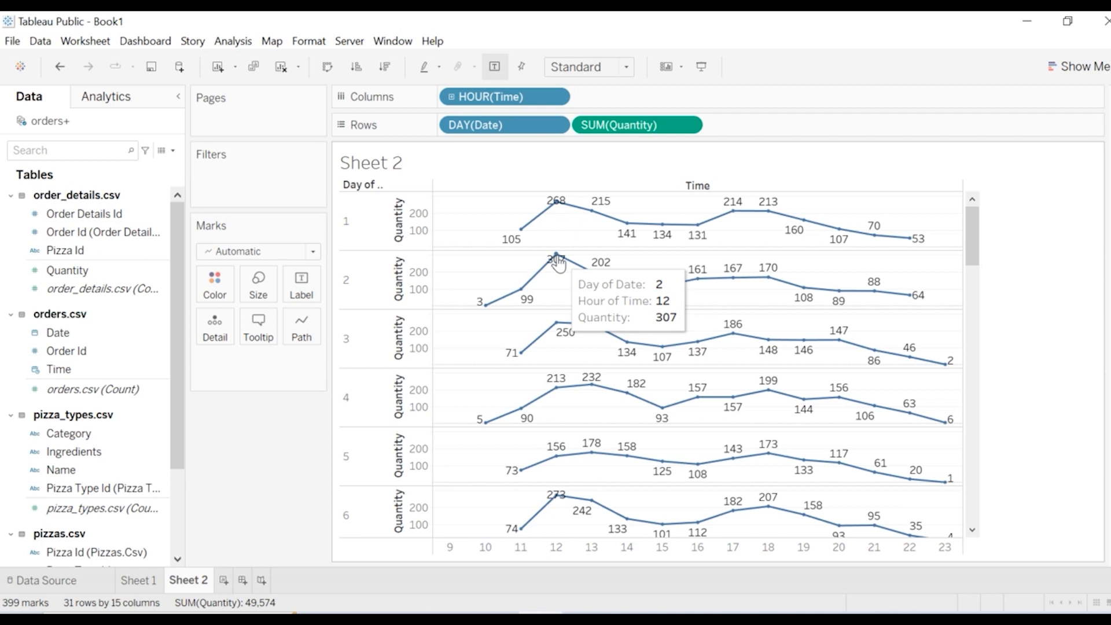
mouse_move(558, 327)
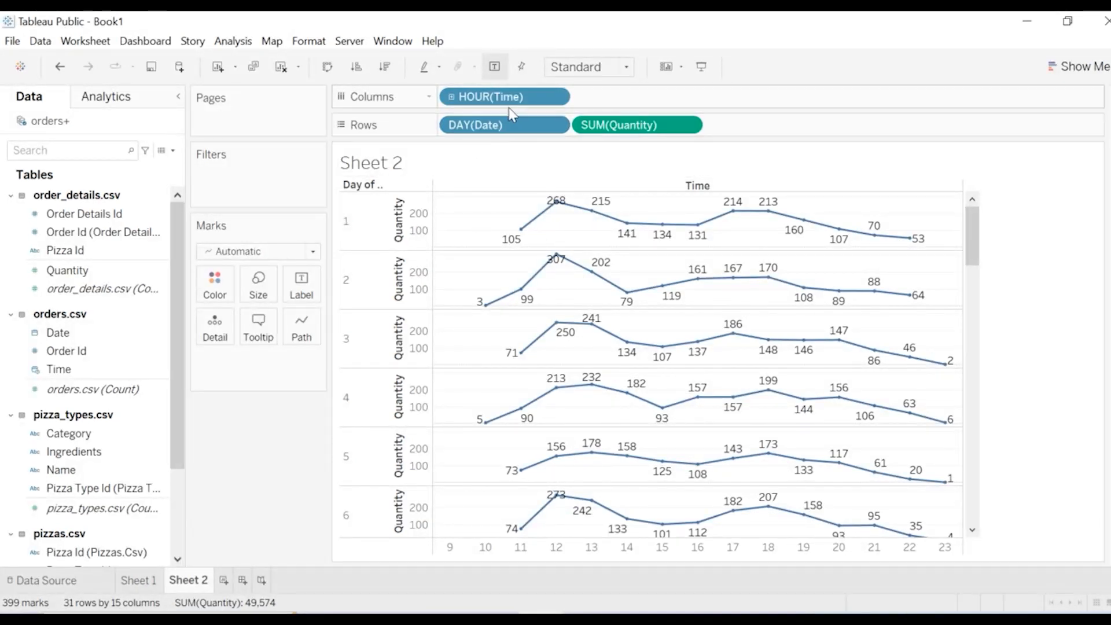
drag(505, 128, 278, 426)
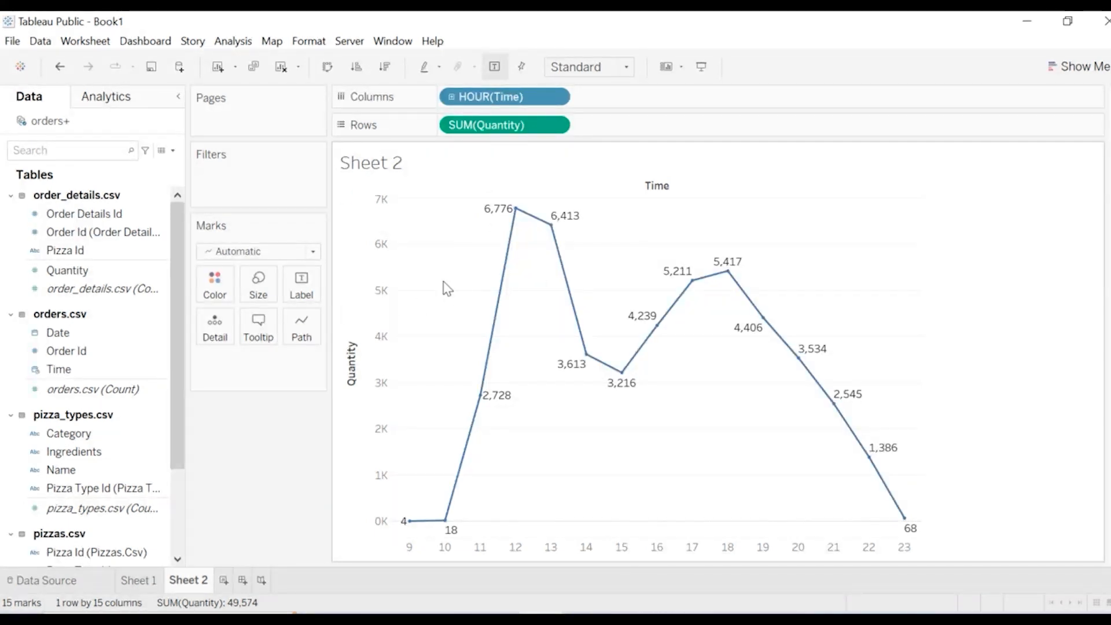
Step: Place Date on Rows by Day once more to inspect the hour 12 quantities for days 1 and 2, and take it off
mouse_move(517, 196)
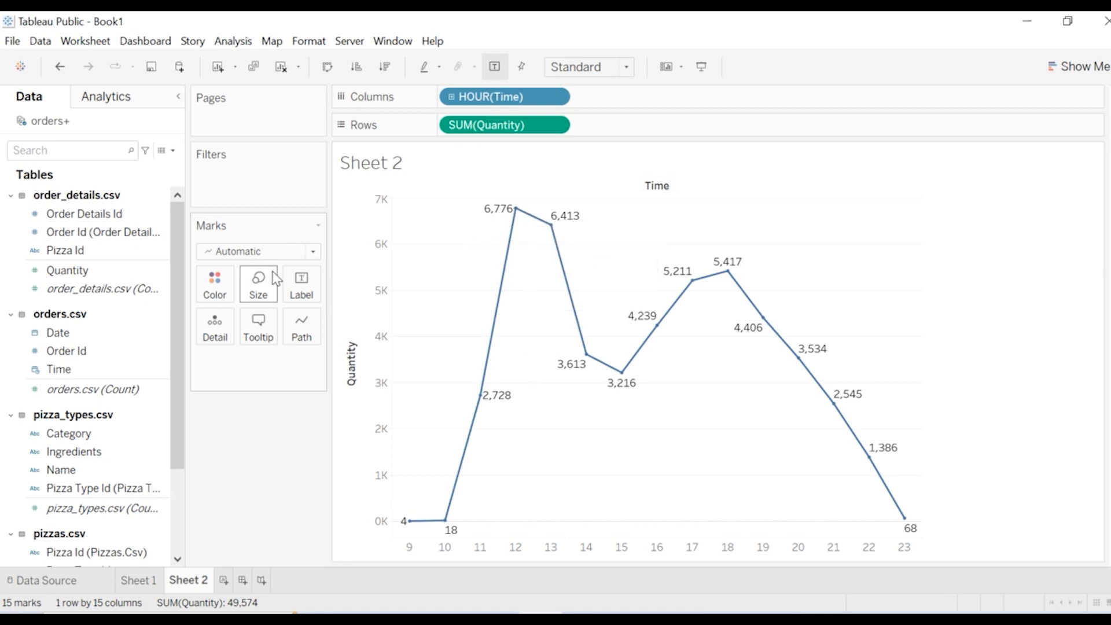
click(56, 335)
drag(56, 338, 590, 124)
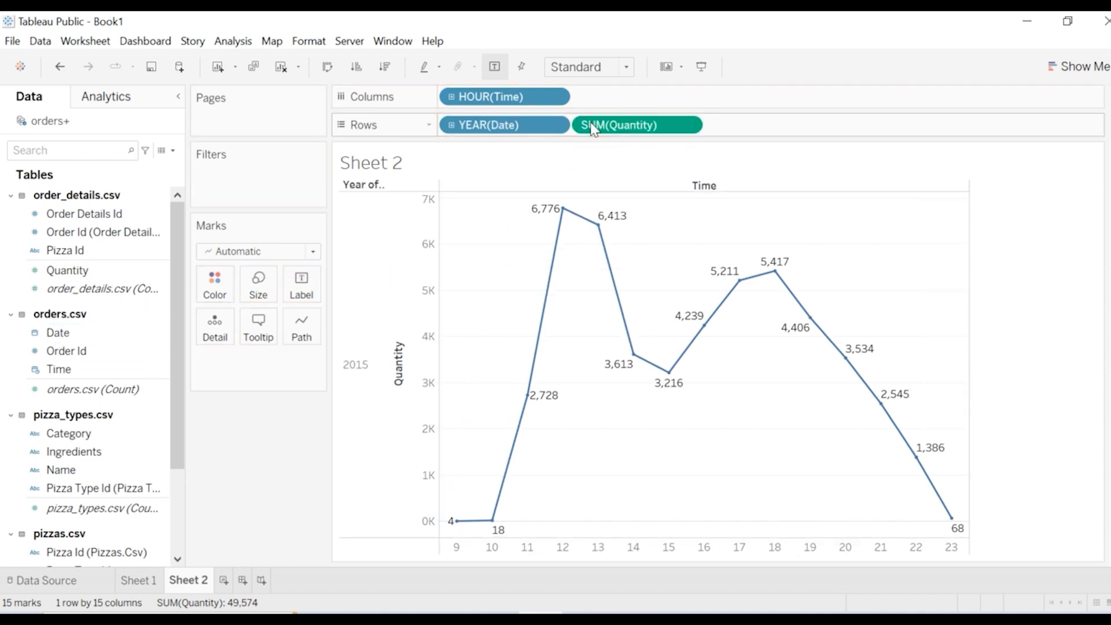
click(559, 126)
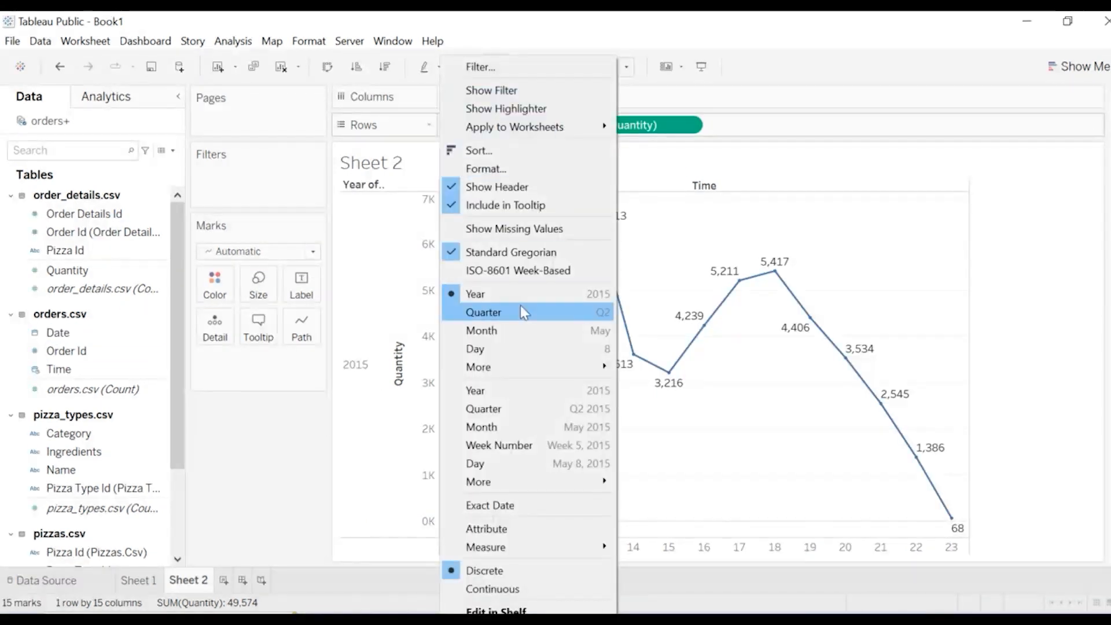
click(514, 350)
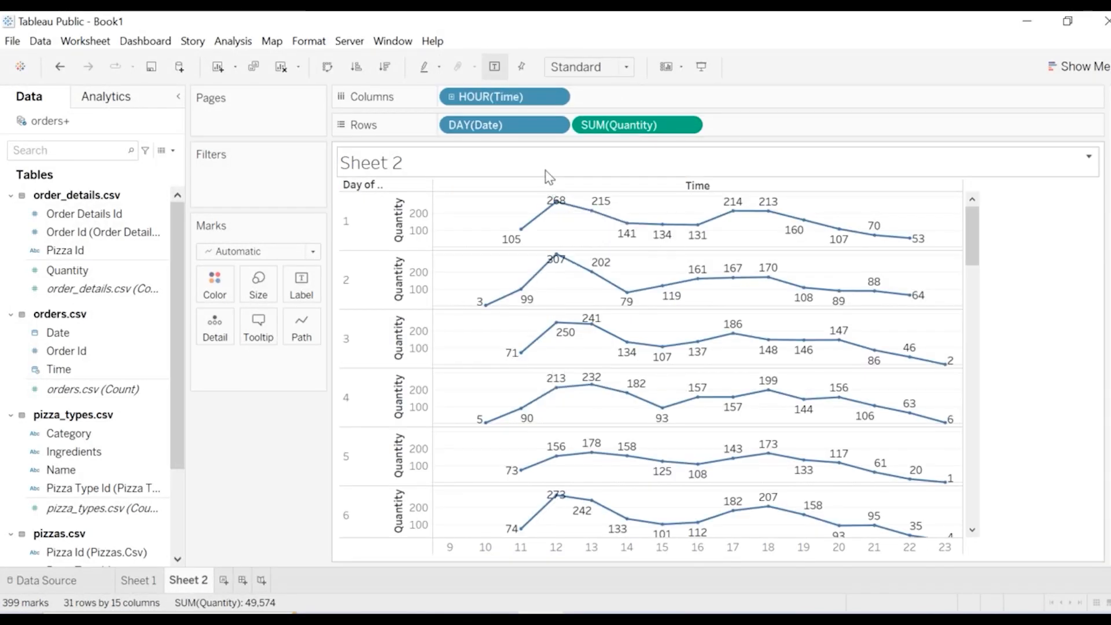
mouse_move(556, 213)
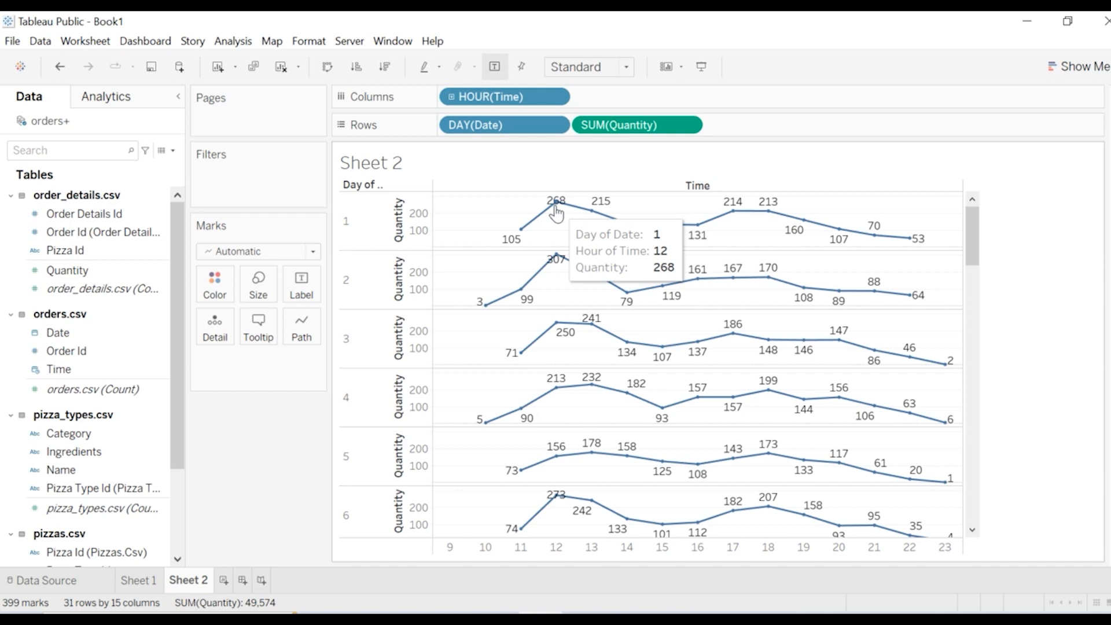
mouse_move(558, 268)
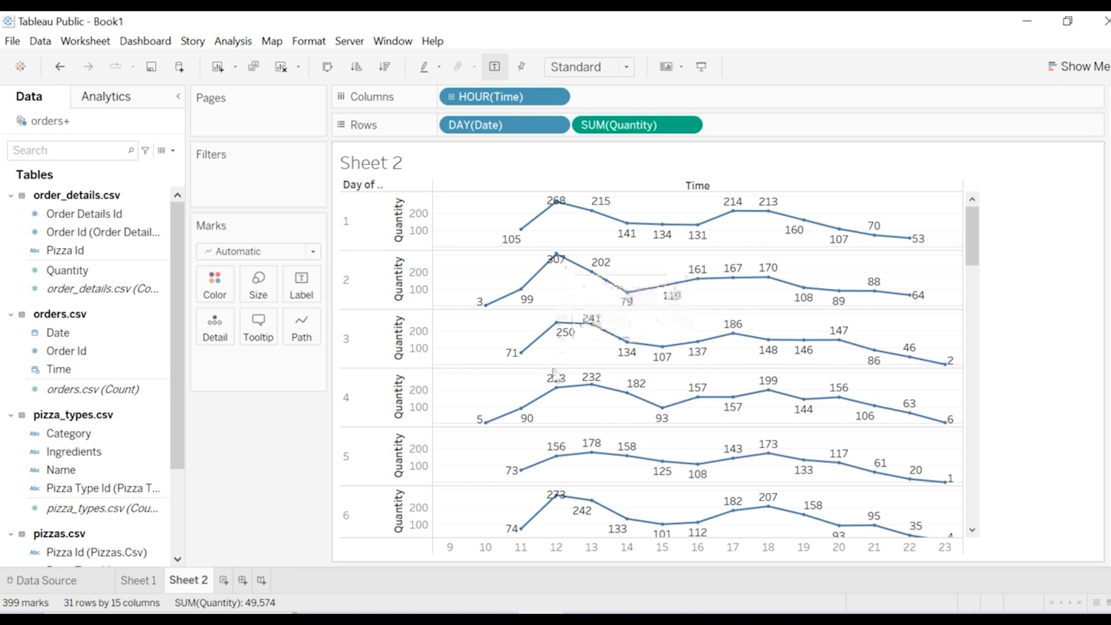
mouse_move(667, 363)
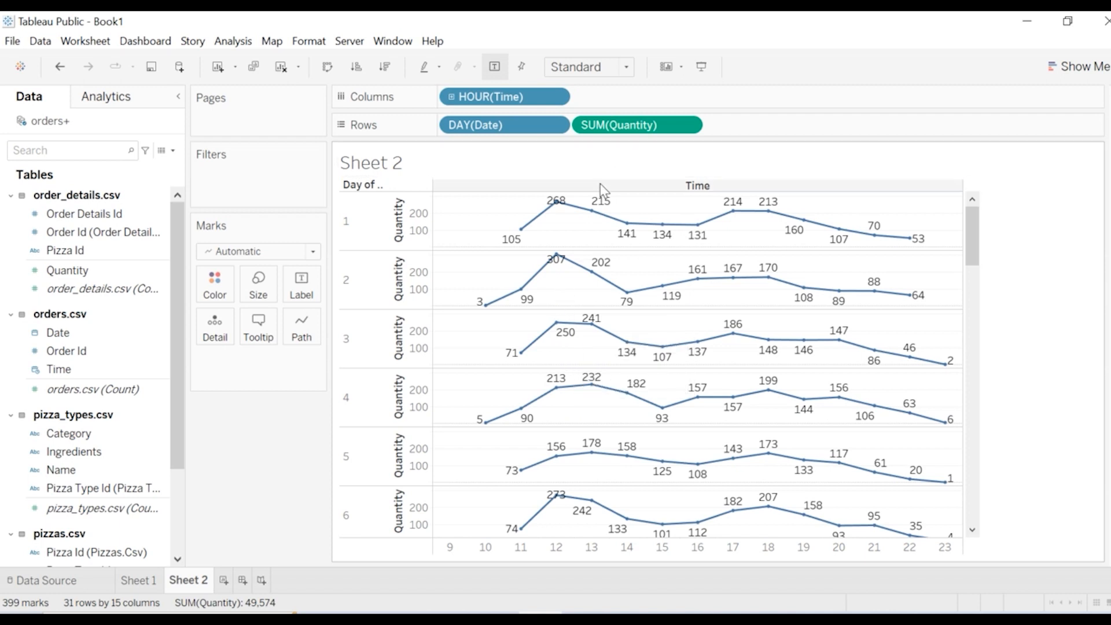
drag(528, 124, 270, 480)
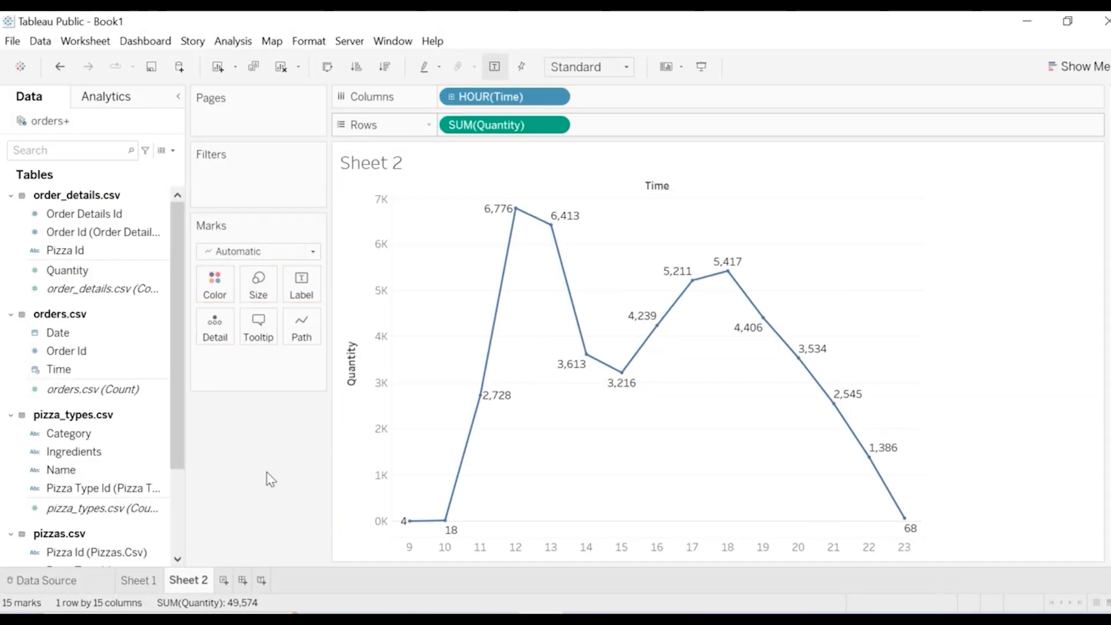
Step: Create a new worksheet and place Order Id from orders.csv on Columns, adding all members
click(224, 579)
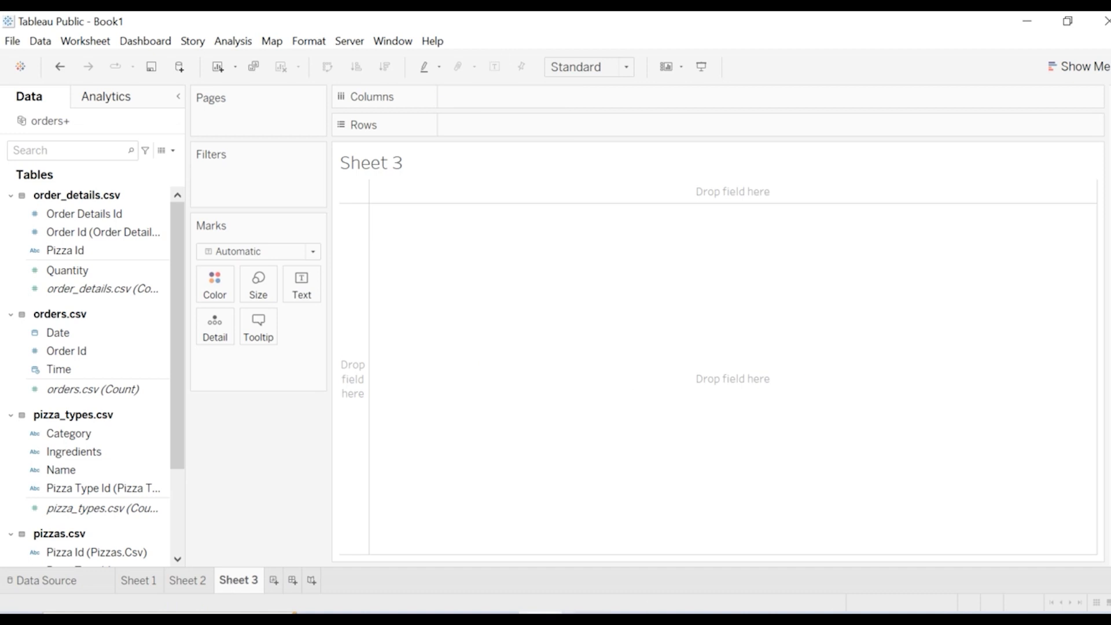
click(540, 617)
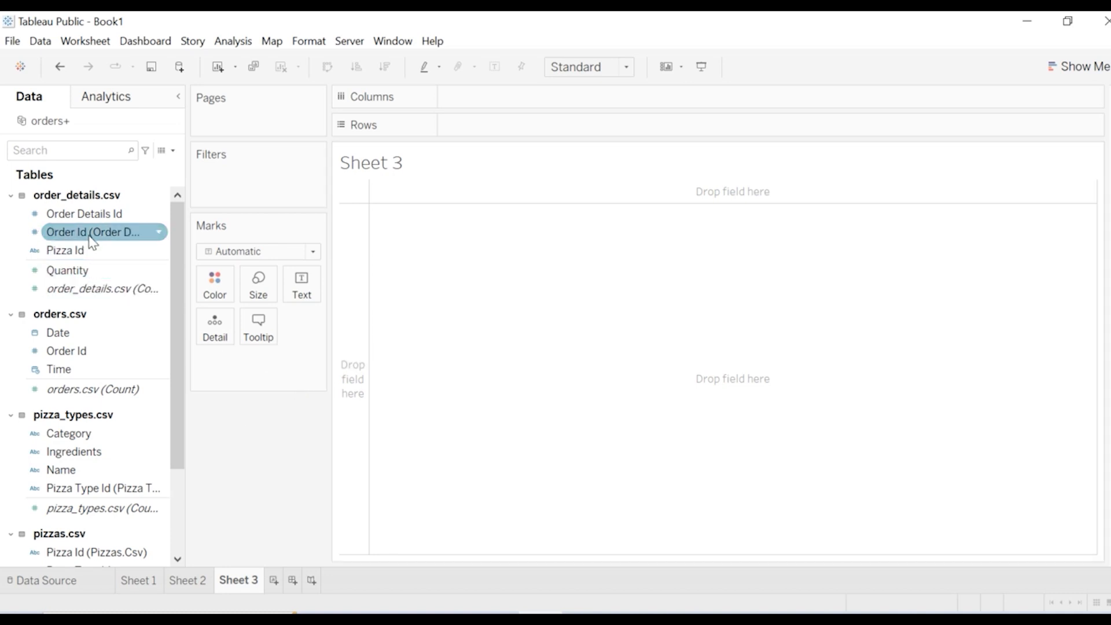
drag(94, 354, 501, 103)
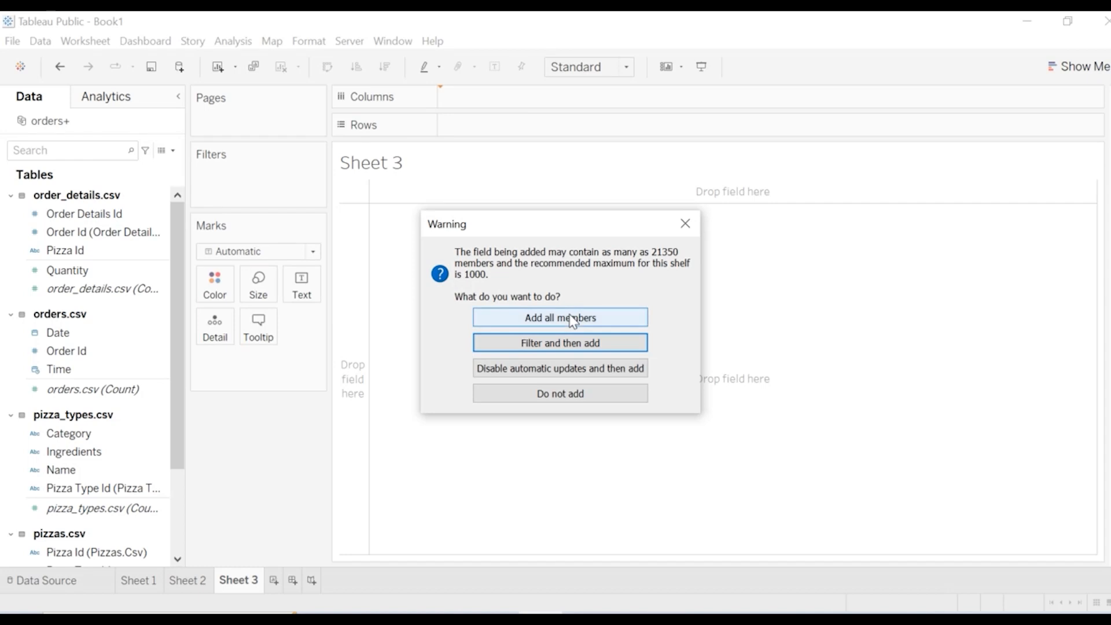
click(573, 321)
Step: Place Pizza Id from order_details.csv on Rows and aggregate it as Count (Distinct)
drag(78, 254, 476, 126)
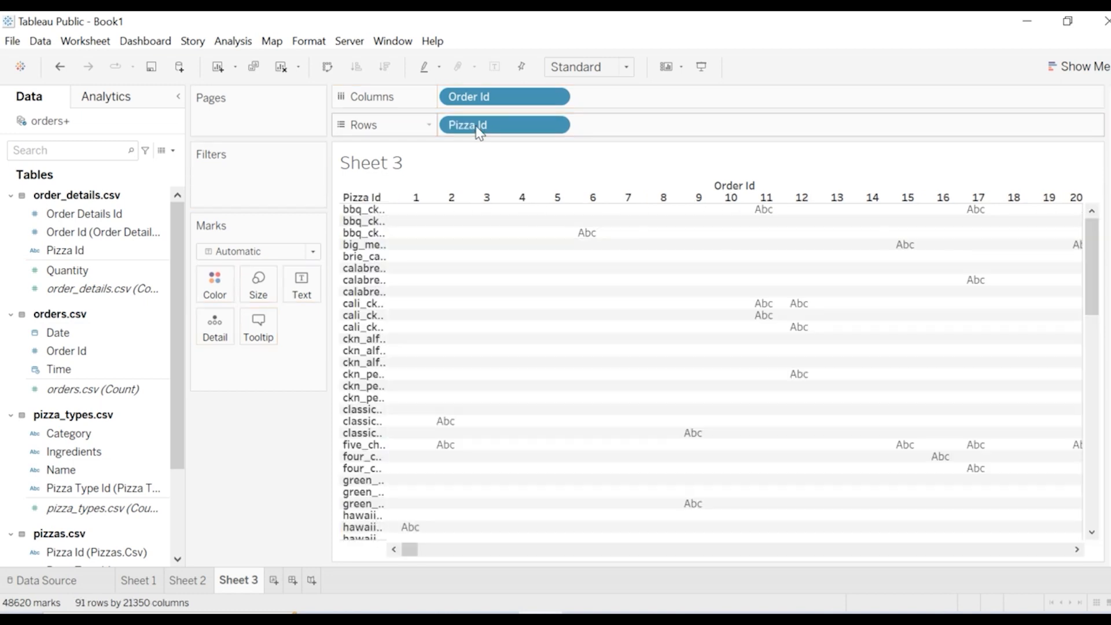
click(554, 125)
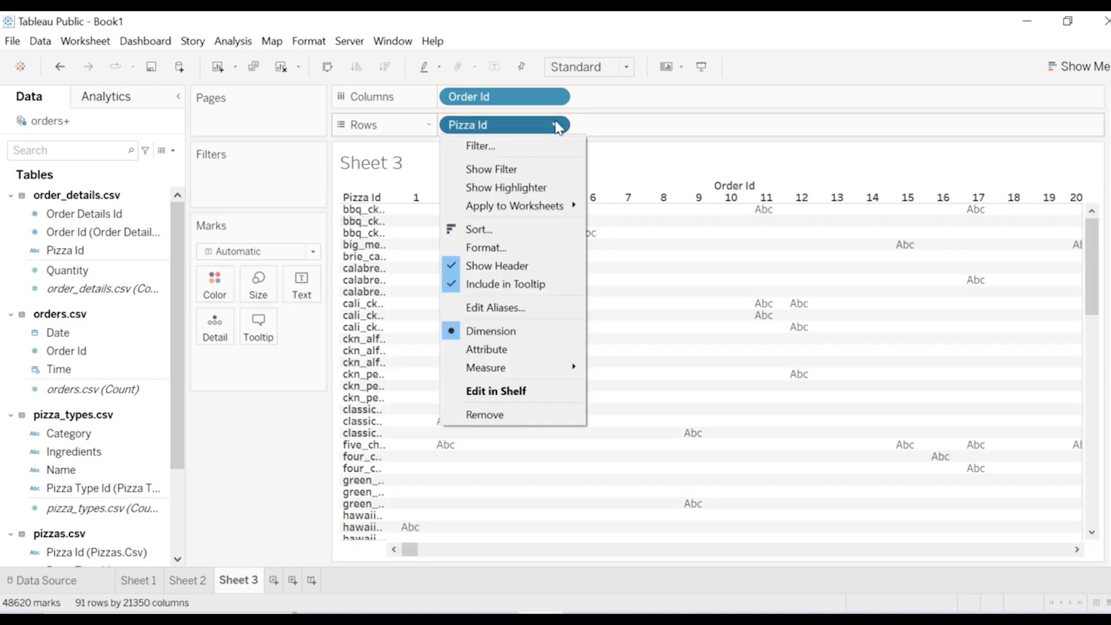
mouse_move(512, 366)
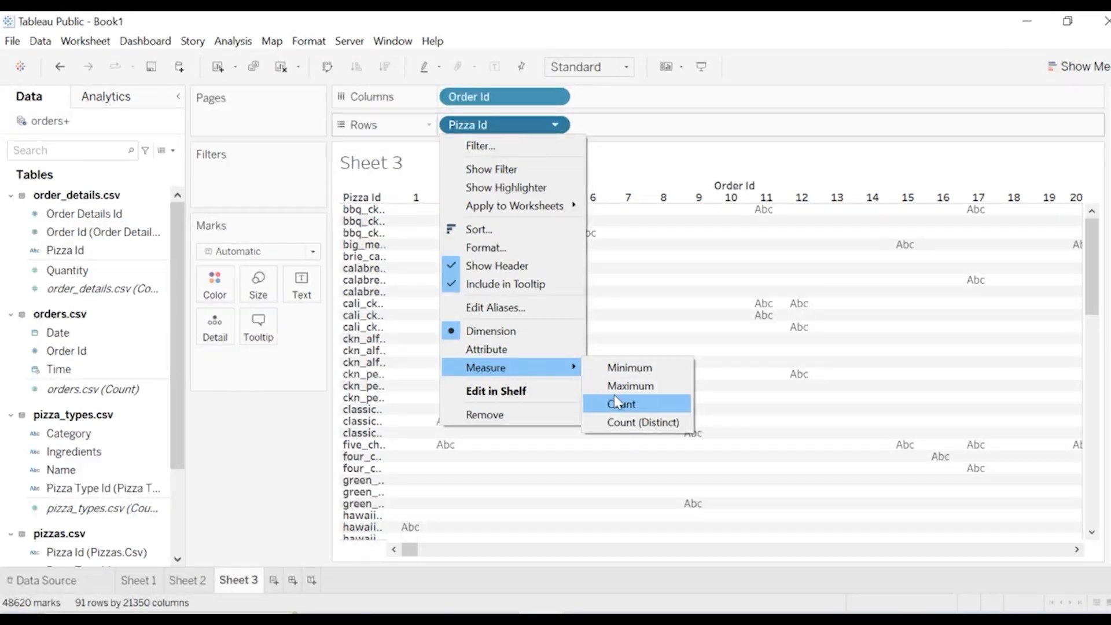
click(622, 421)
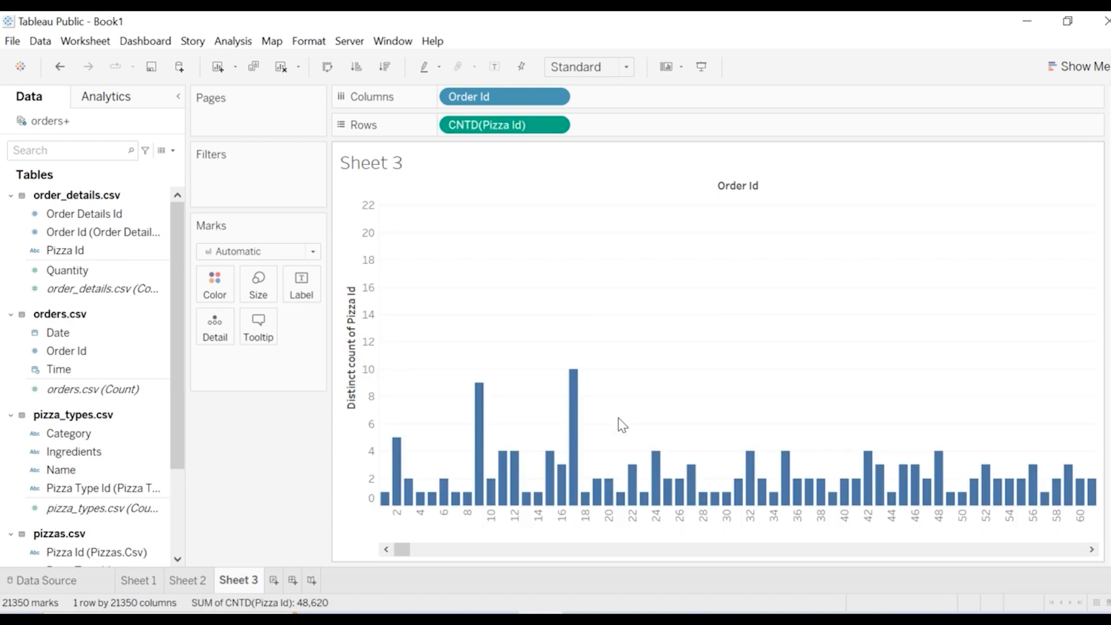
Step: Show mark labels on the bars and sort the orders by distinct pizza count in descending order
click(502, 70)
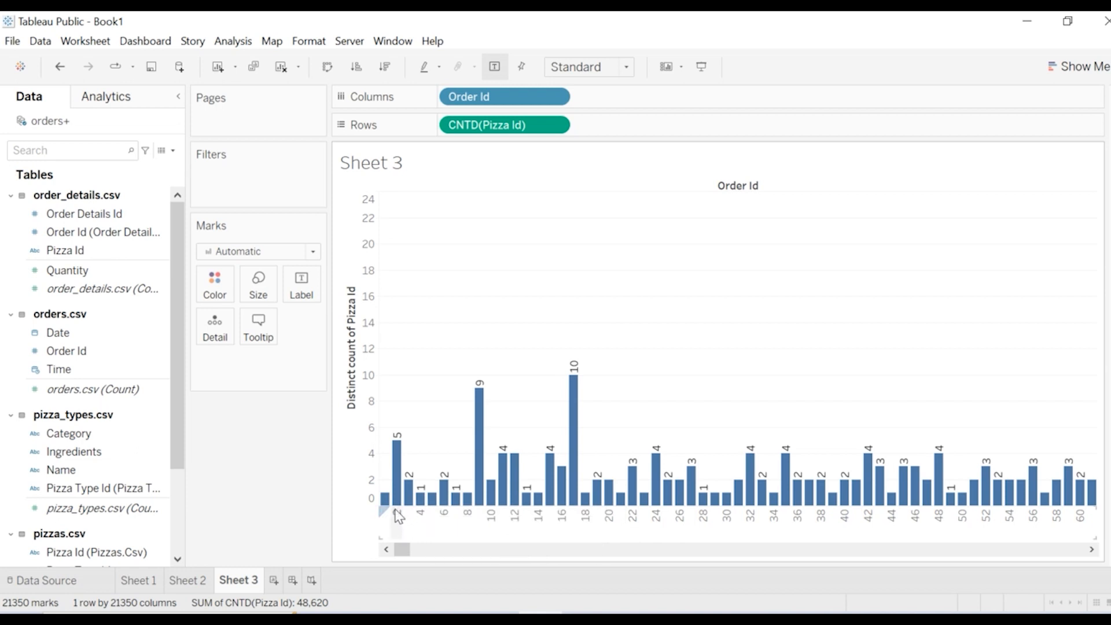
mouse_move(386, 504)
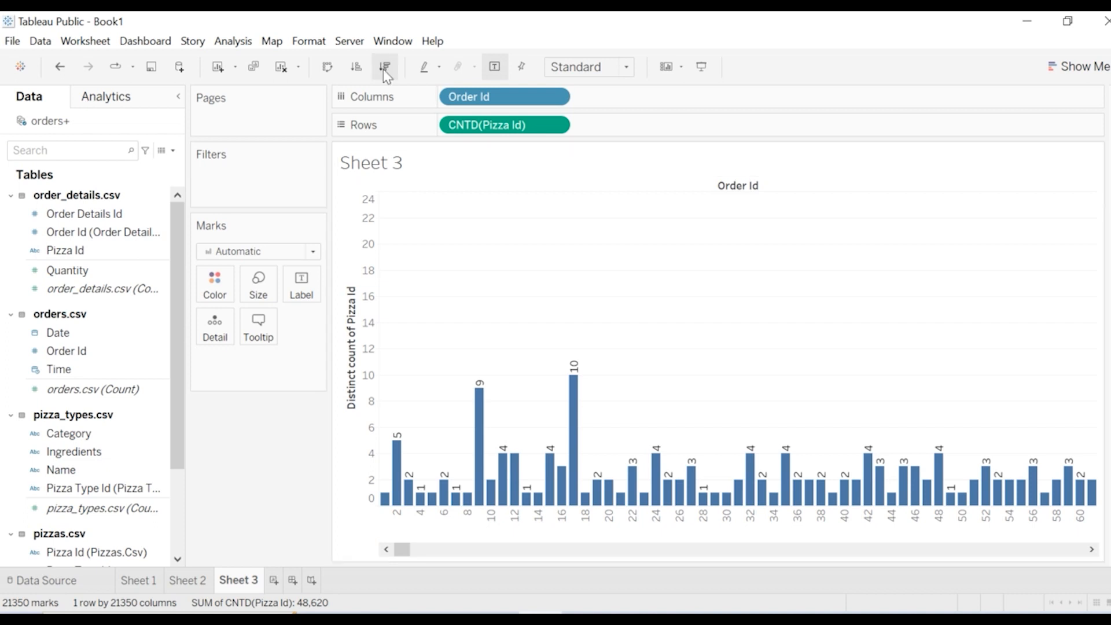
click(356, 67)
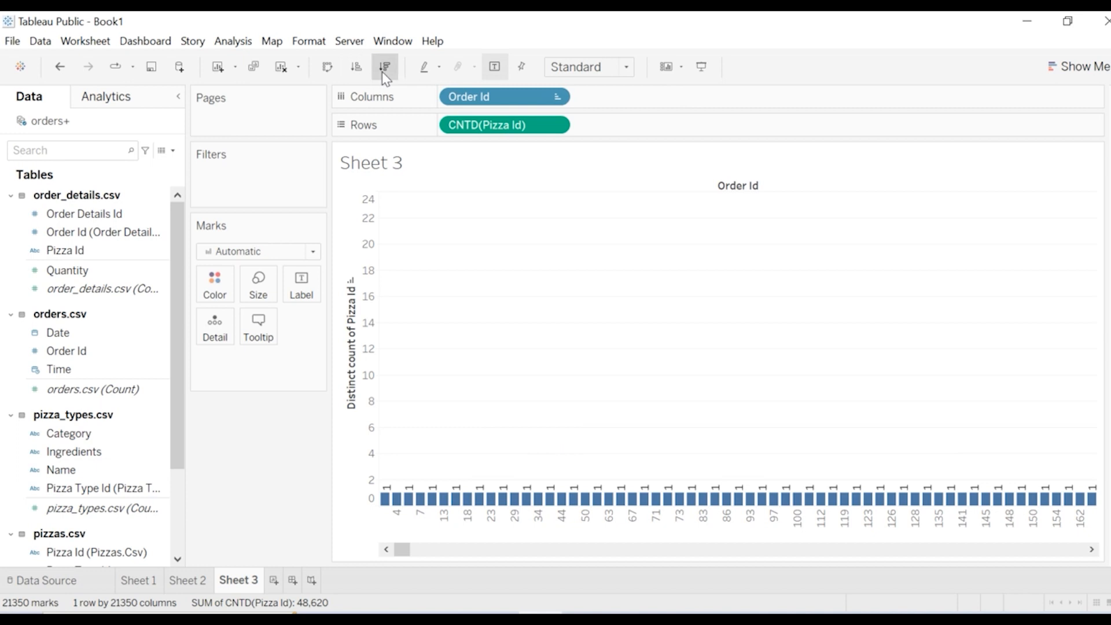
click(383, 71)
mouse_move(422, 350)
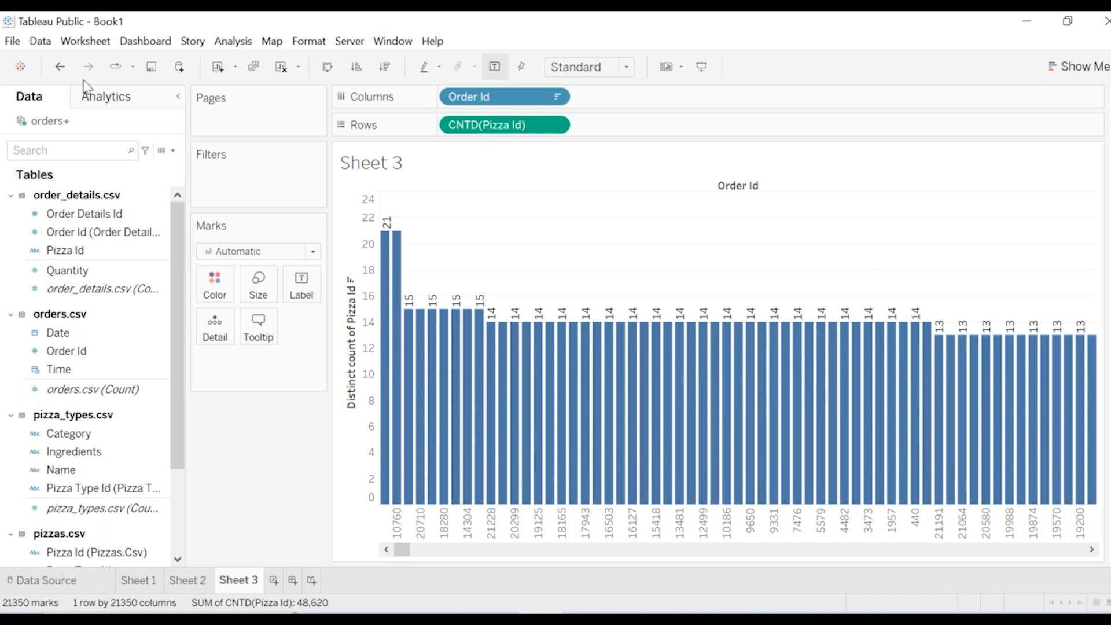
Step: Add an average line to the Sheet 3 chart and inspect where it crosses the distinct pizza count axis
click(106, 99)
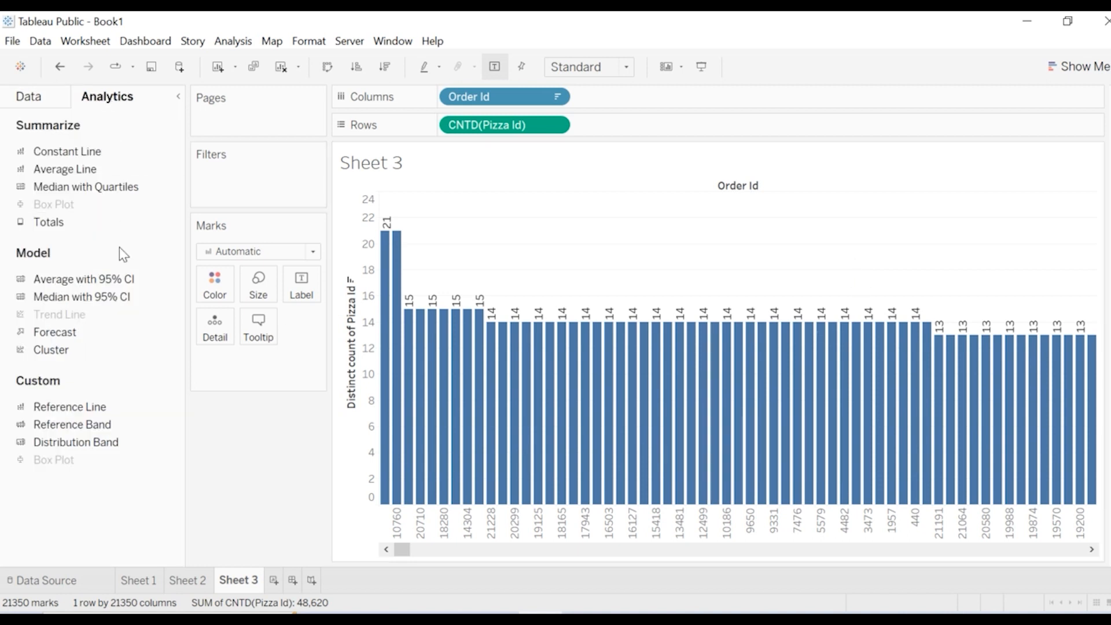
drag(67, 174, 472, 206)
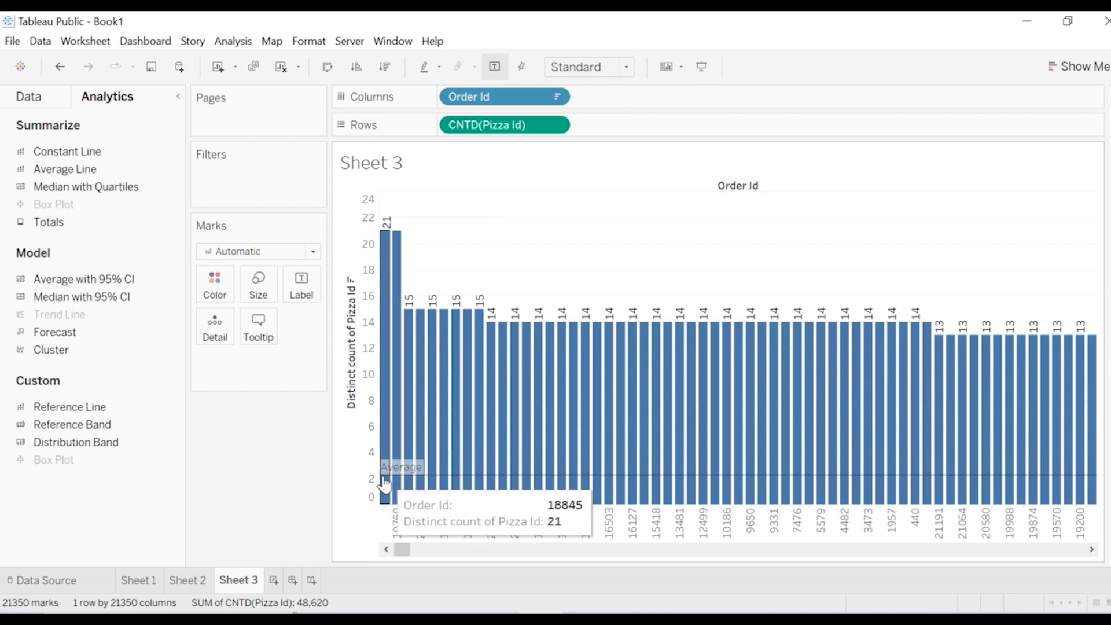
mouse_move(378, 475)
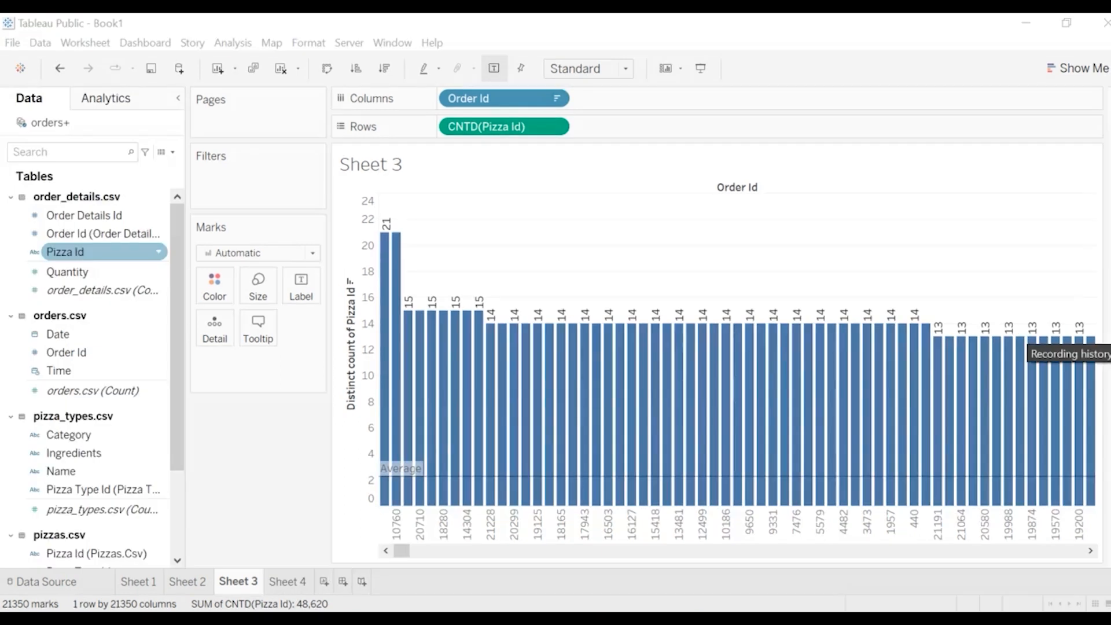
mouse_move(905, 427)
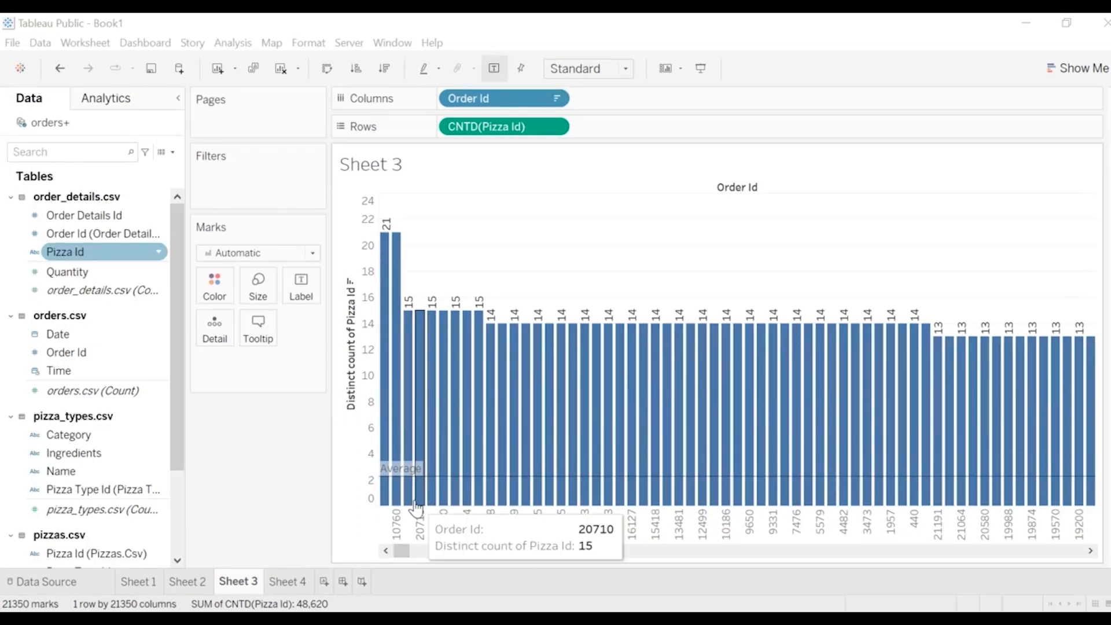
mouse_move(387, 494)
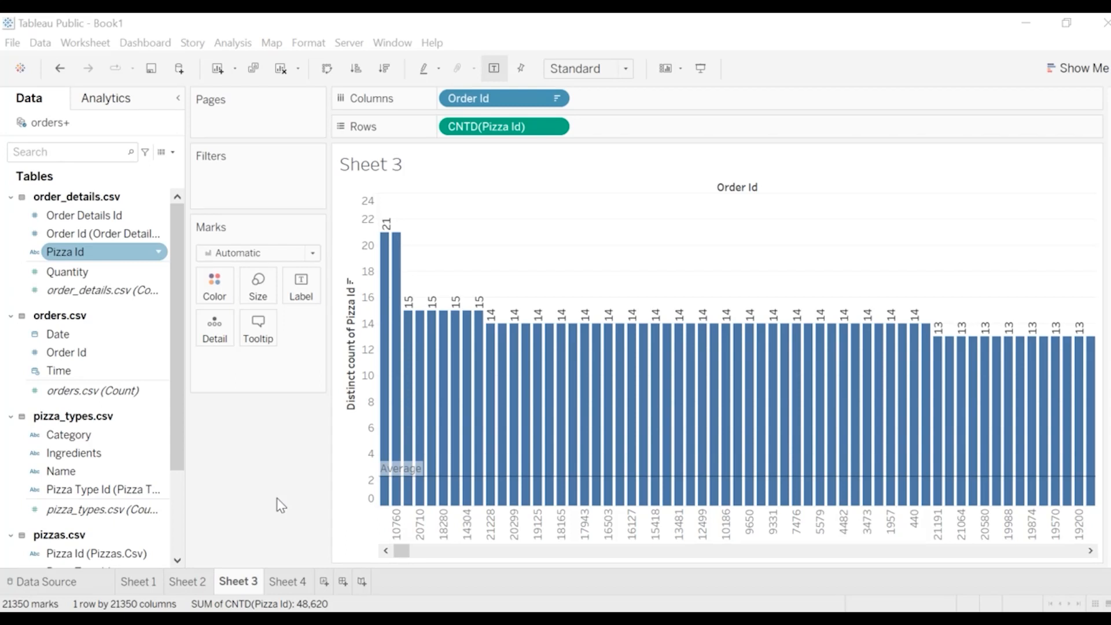
Step: In Sheet 4, place Pizza Id on Columns and Order Id from orders.csv on Rows, adding all members
click(289, 583)
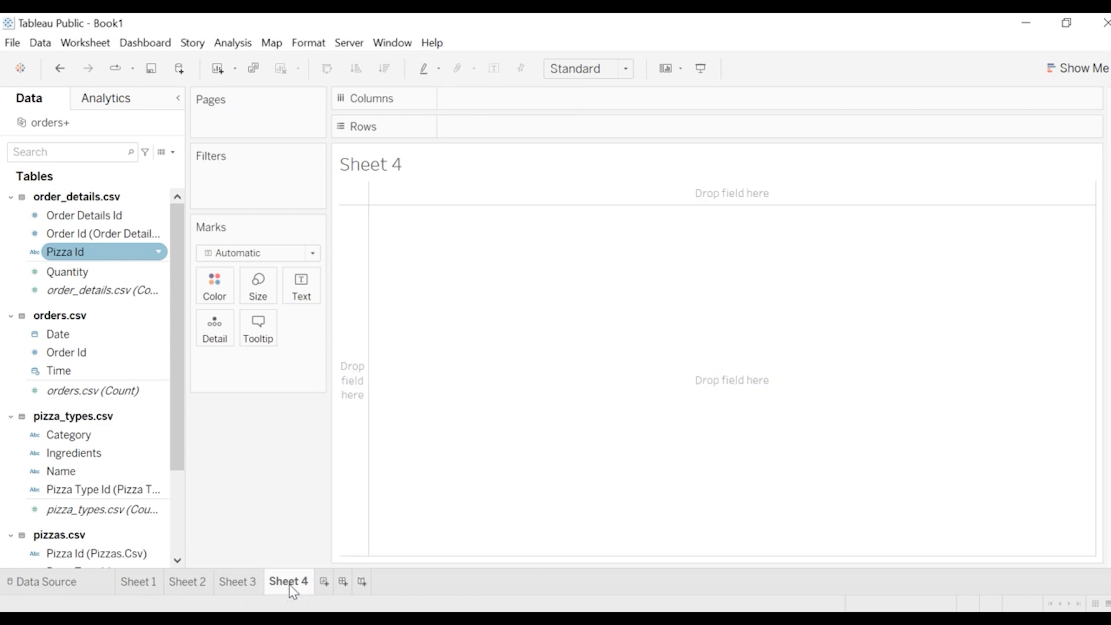
click(234, 584)
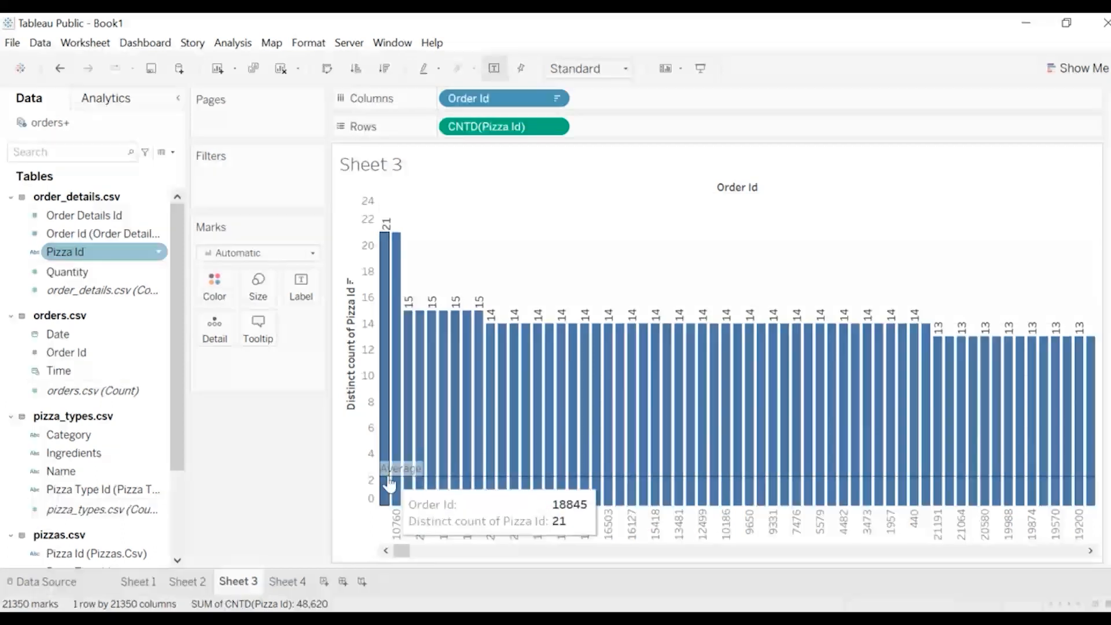
click(280, 584)
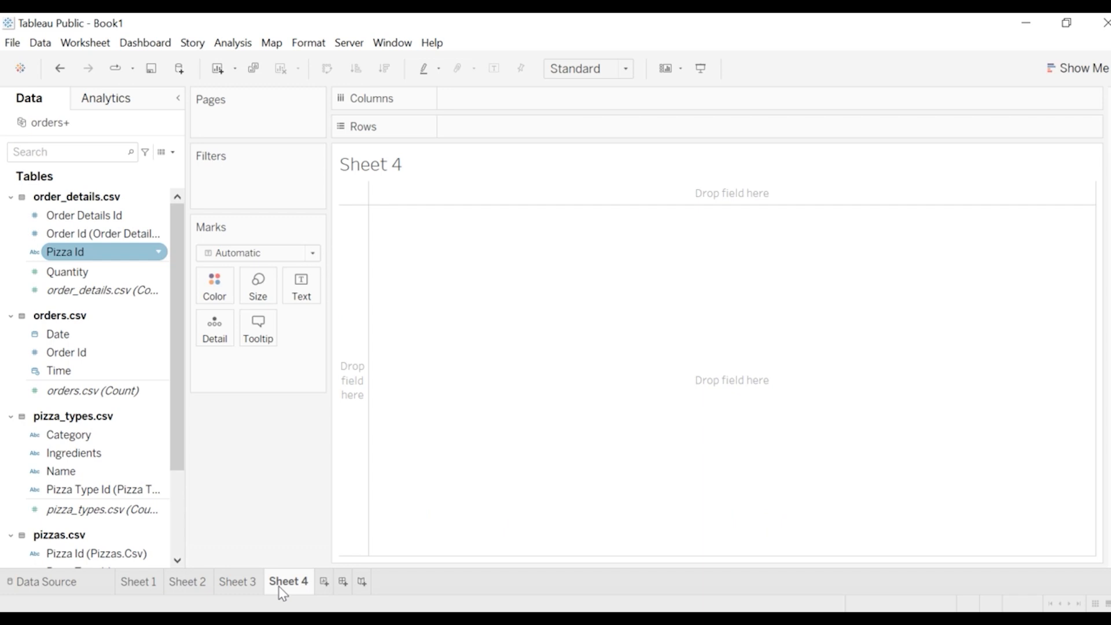
drag(109, 258, 515, 102)
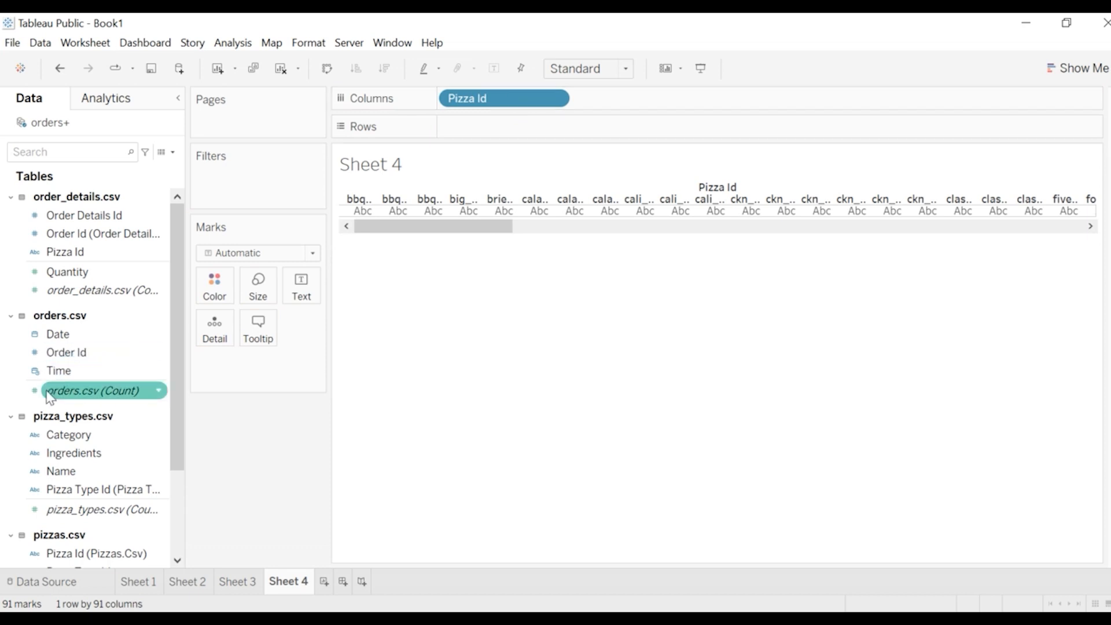
mouse_move(66, 363)
mouse_down()
mouse_move(454, 181)
mouse_move(471, 133)
mouse_up()
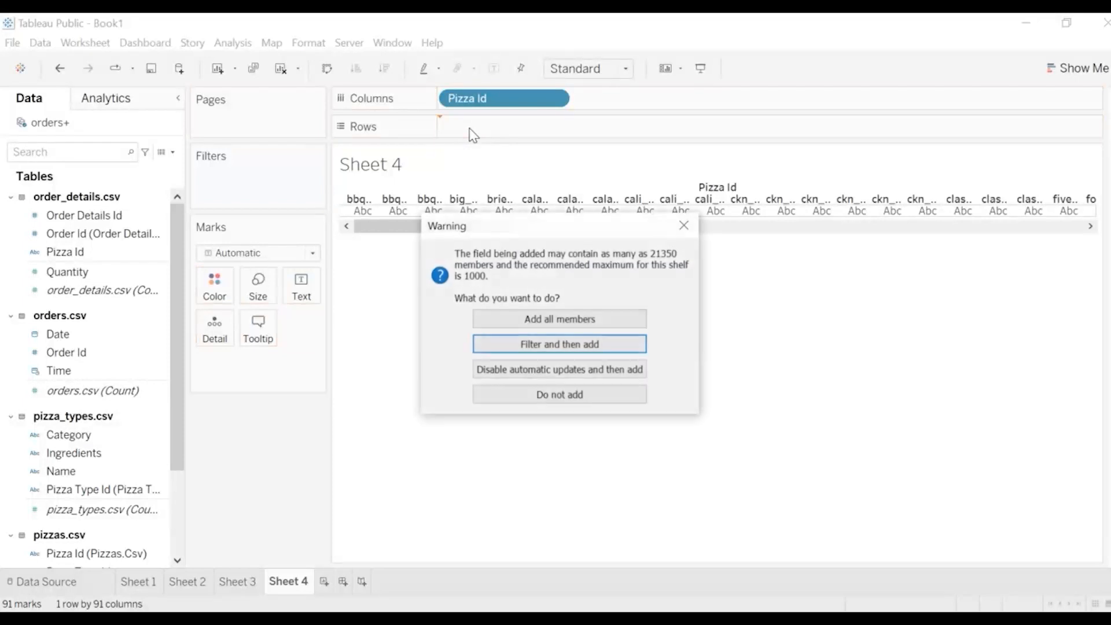
click(557, 326)
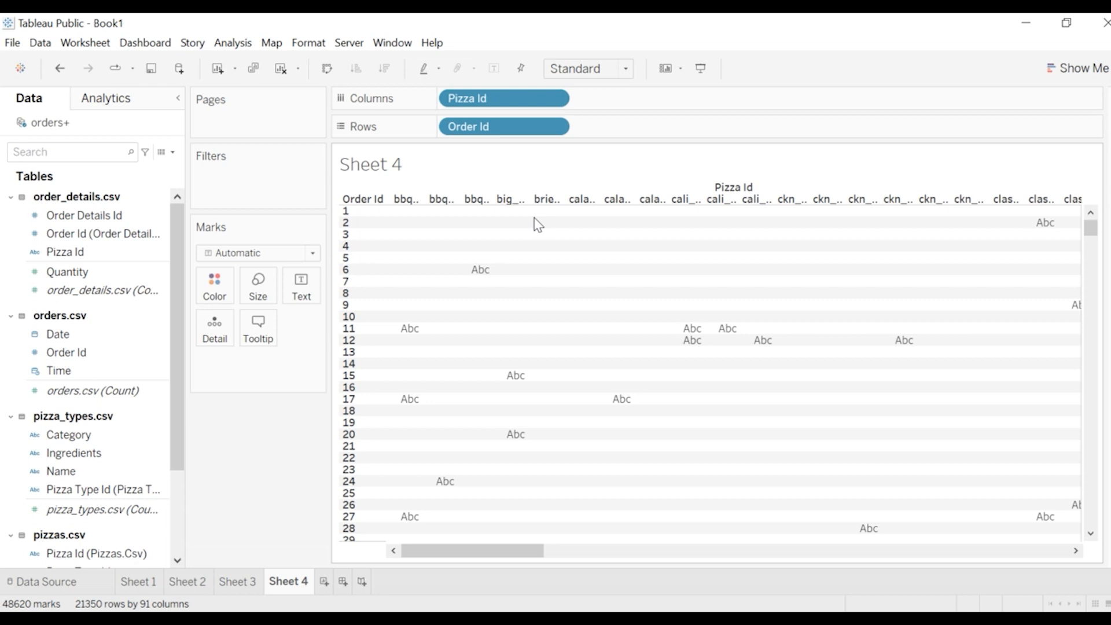
Step: Aggregate both Pizza Id on Columns and Order Id on Rows as Count, and inspect the resulting mark
click(555, 100)
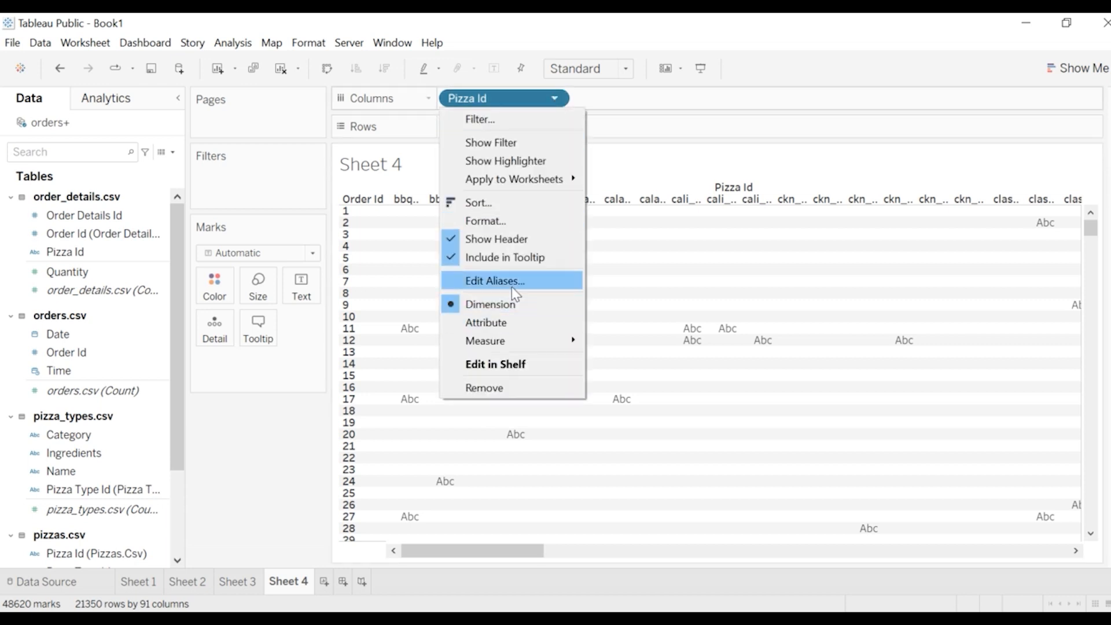
mouse_move(509, 340)
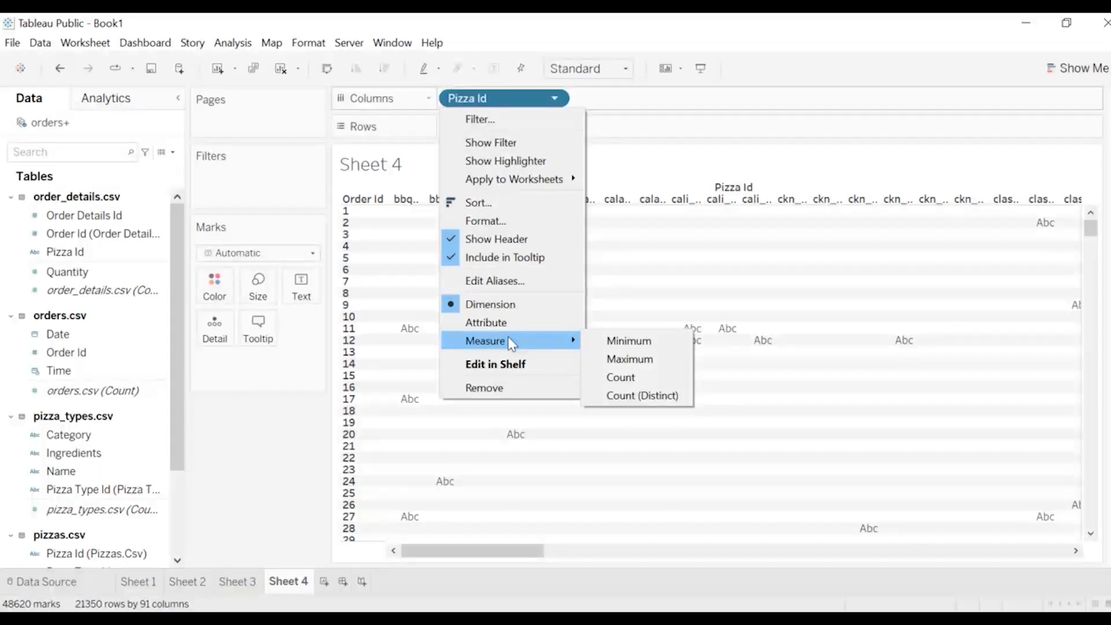
click(642, 380)
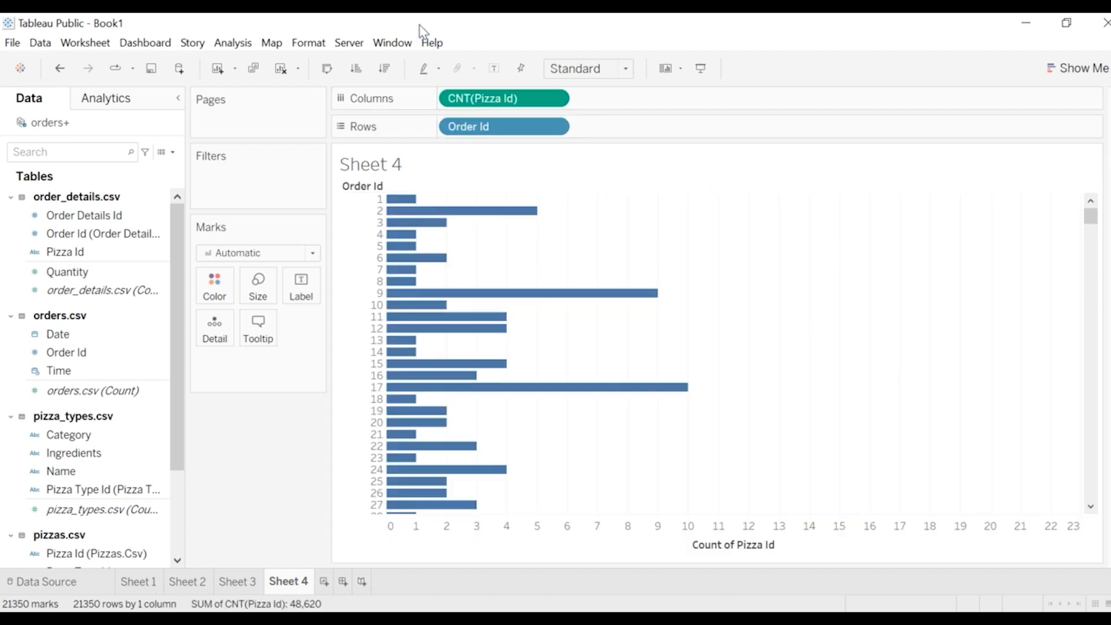
click(554, 127)
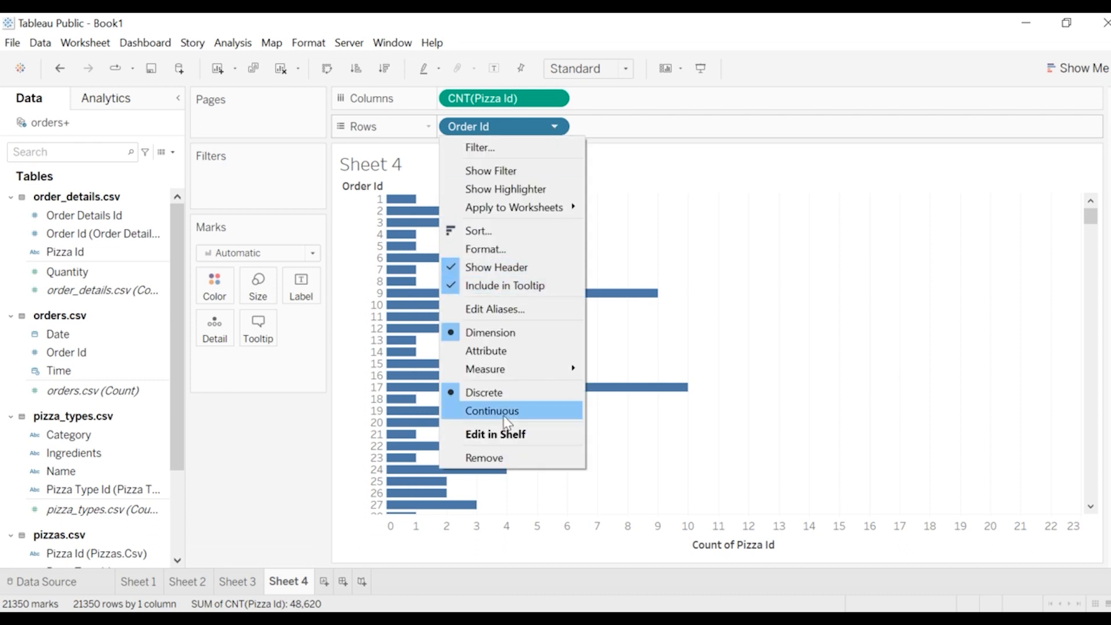
mouse_move(516, 376)
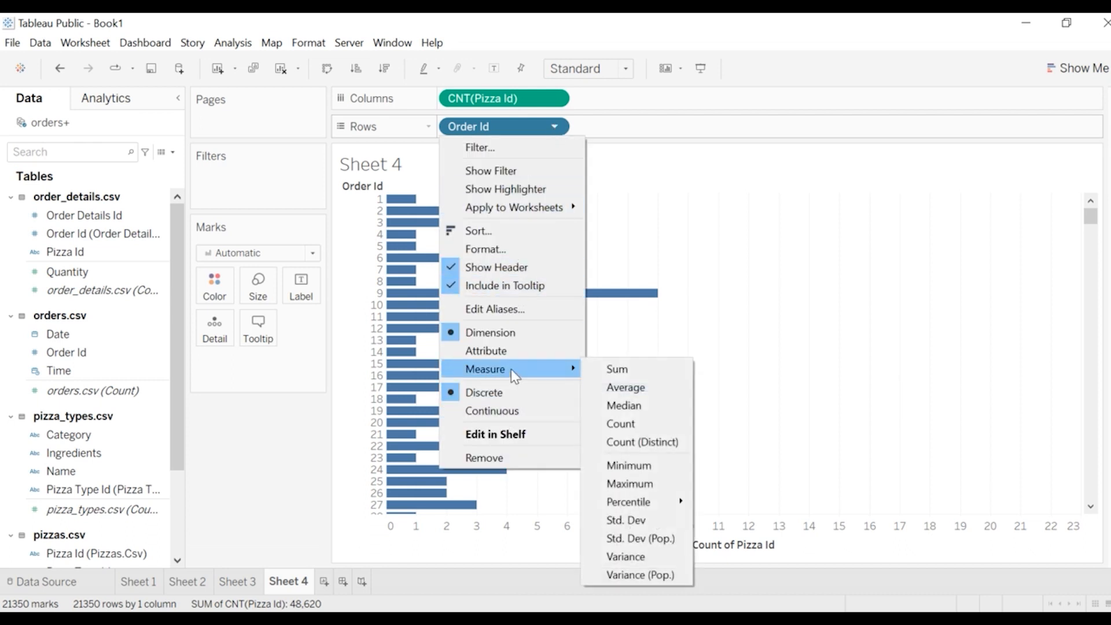
click(651, 421)
mouse_move(699, 202)
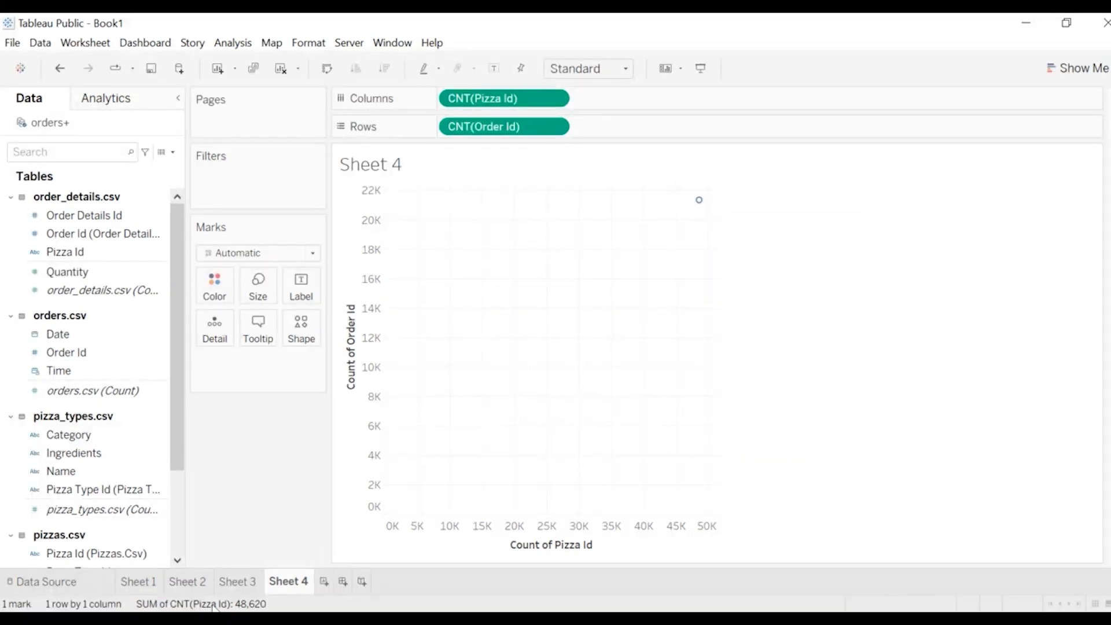
Step: Compare the total pizza and order counts in Sheet 4 with the average line of distinct pizzas per order in Sheet 3
click(237, 581)
mouse_move(384, 479)
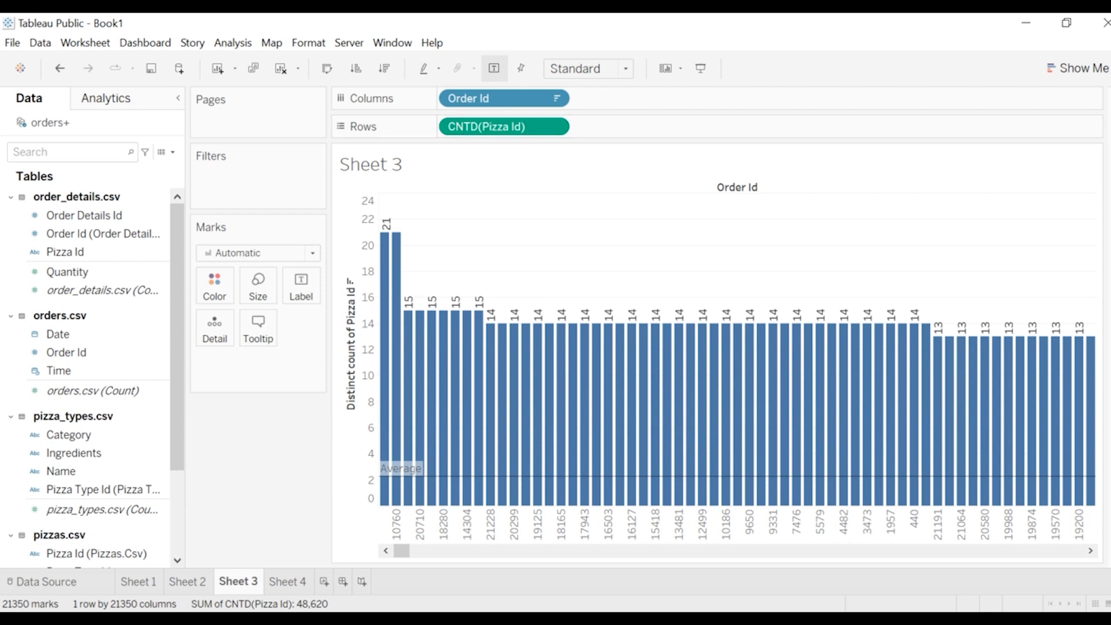
click(289, 580)
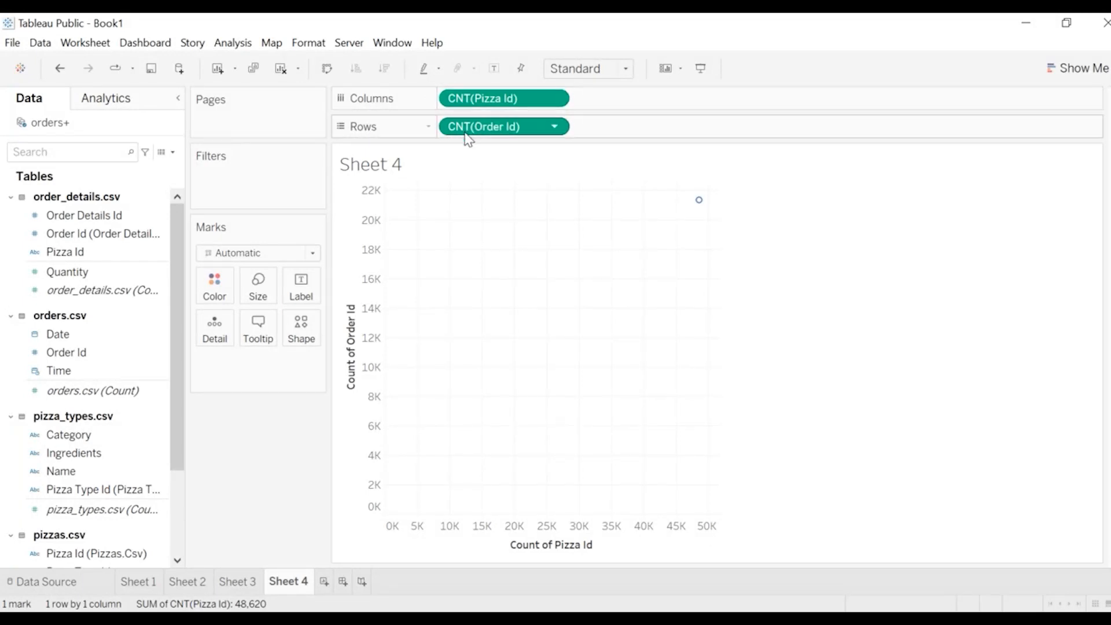
click(240, 582)
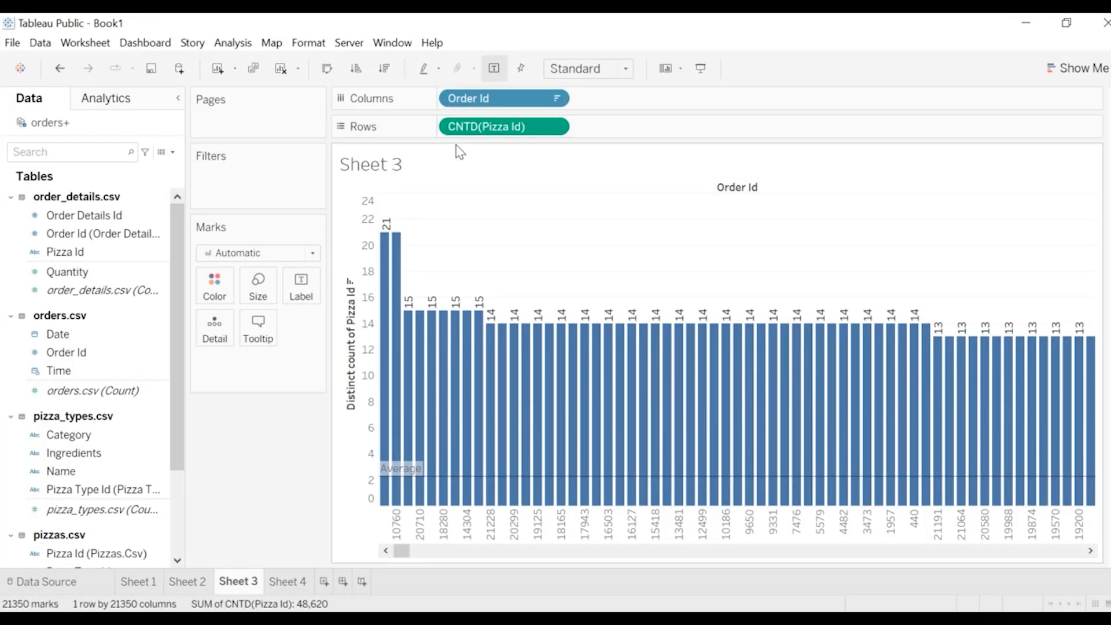
click(298, 583)
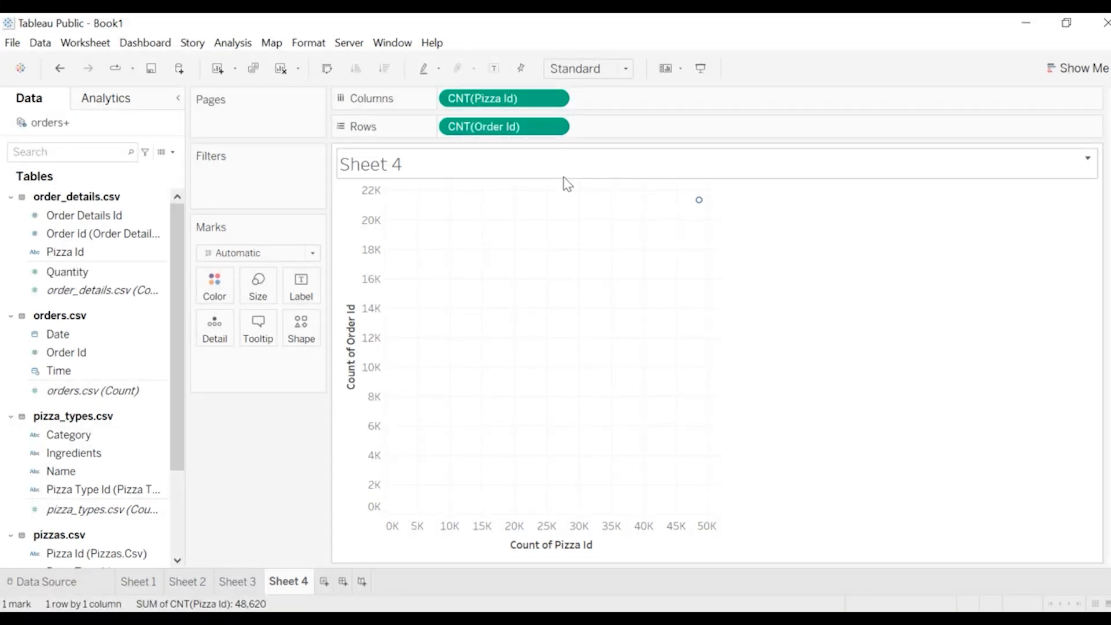
click(240, 584)
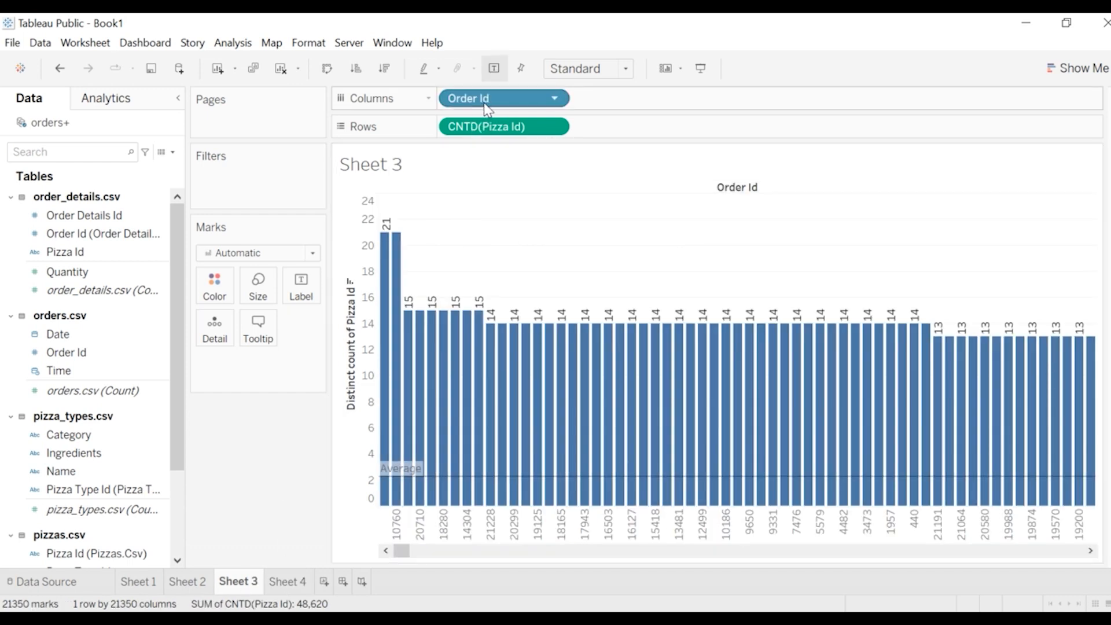
drag(486, 107, 459, 141)
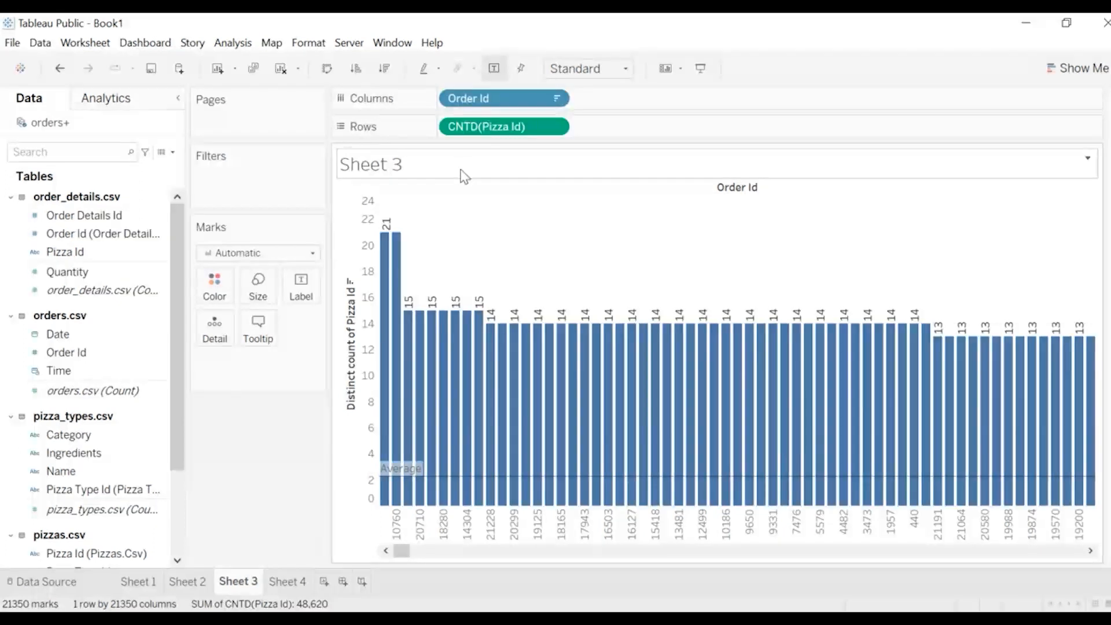
mouse_move(404, 458)
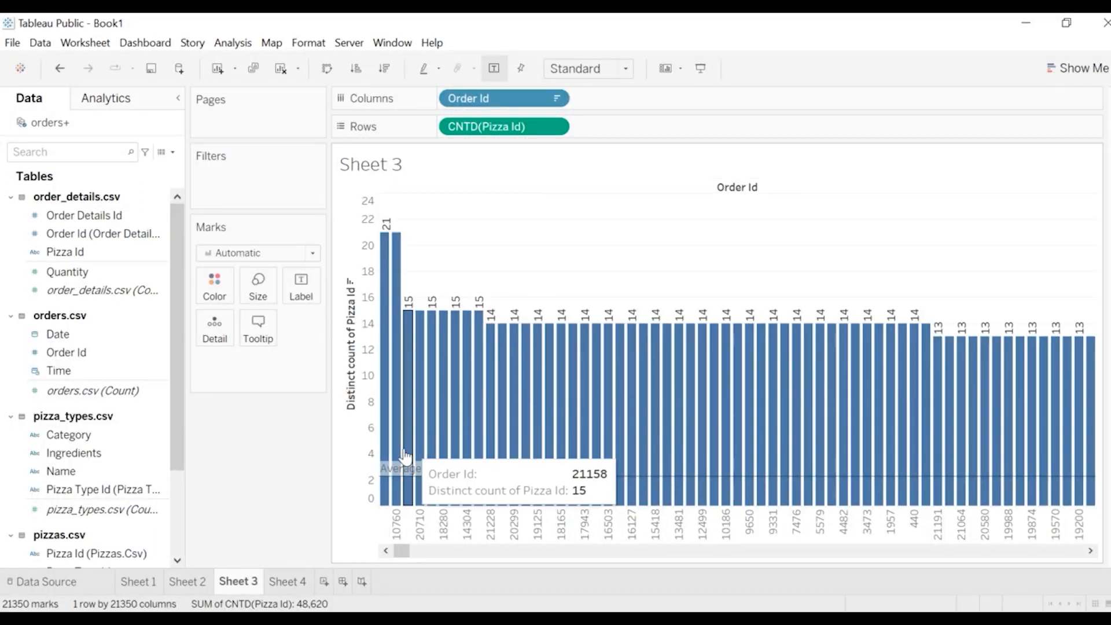
Step: Recheck the order and pizza counts of the Sheet 4 mark against the average line in Sheet 3
click(292, 586)
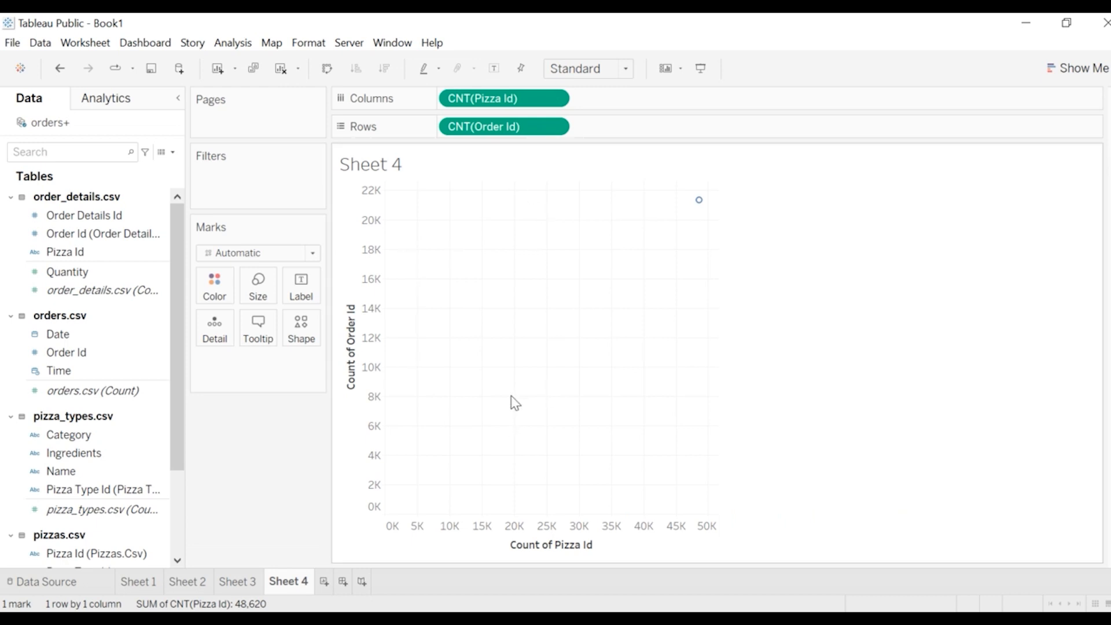
mouse_move(703, 214)
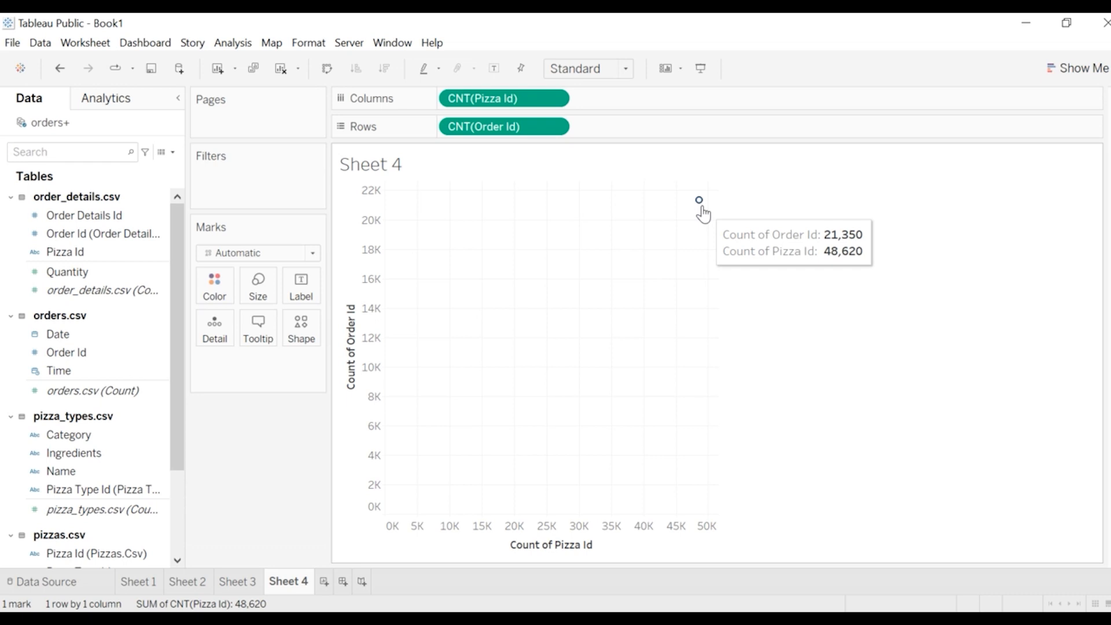
click(235, 585)
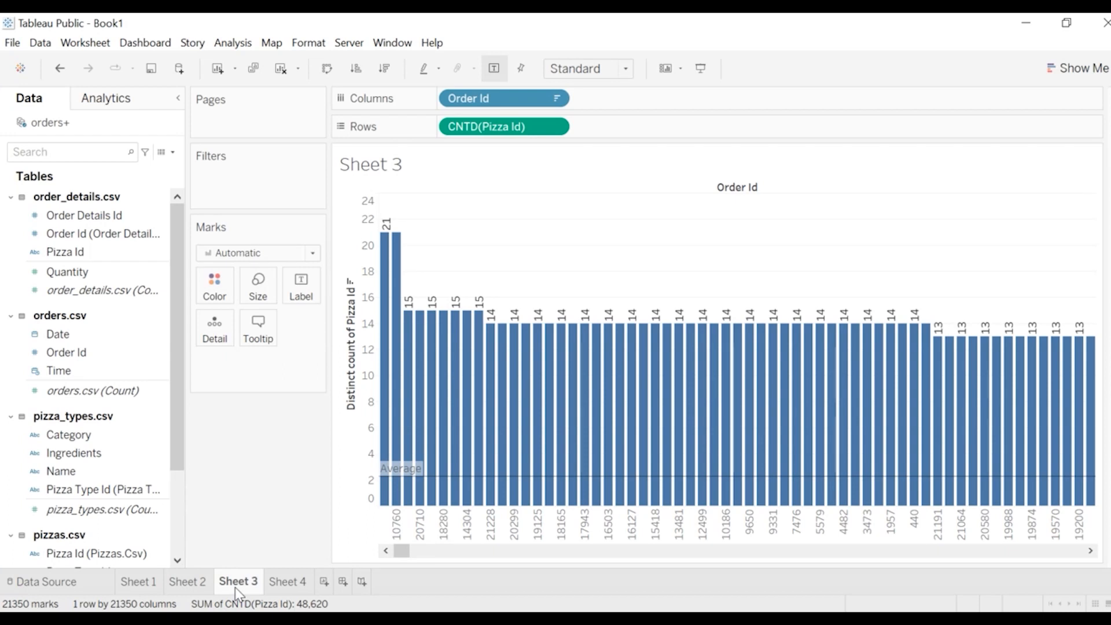
click(290, 587)
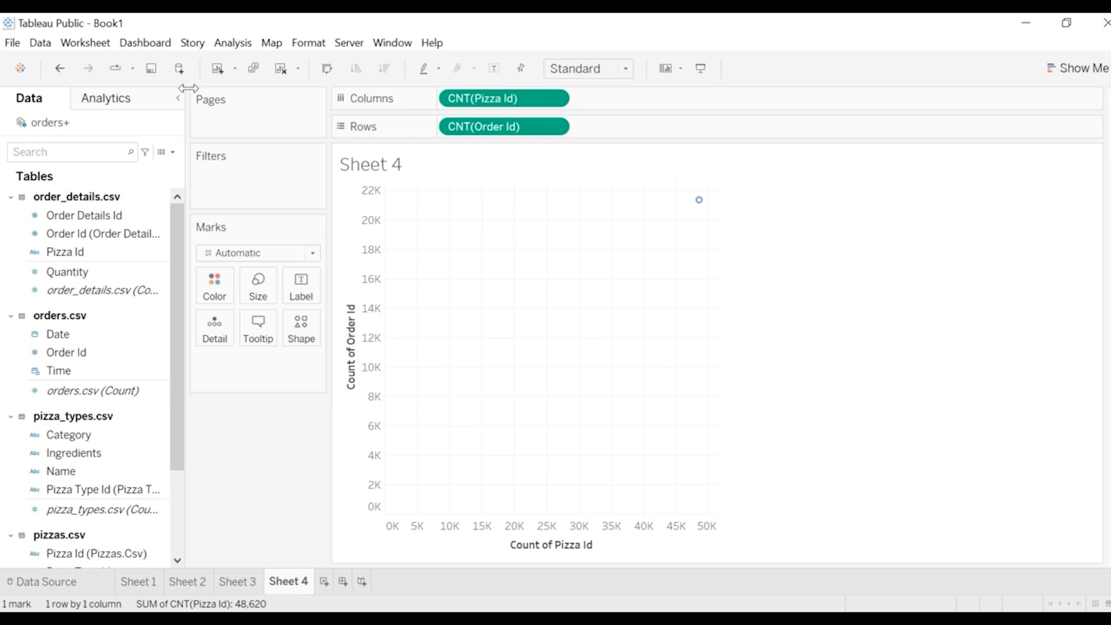
Step: Clear Sheet 4 and chart the sum of Quantity on Rows by Pizza Id from order_details.csv on Columns
click(281, 69)
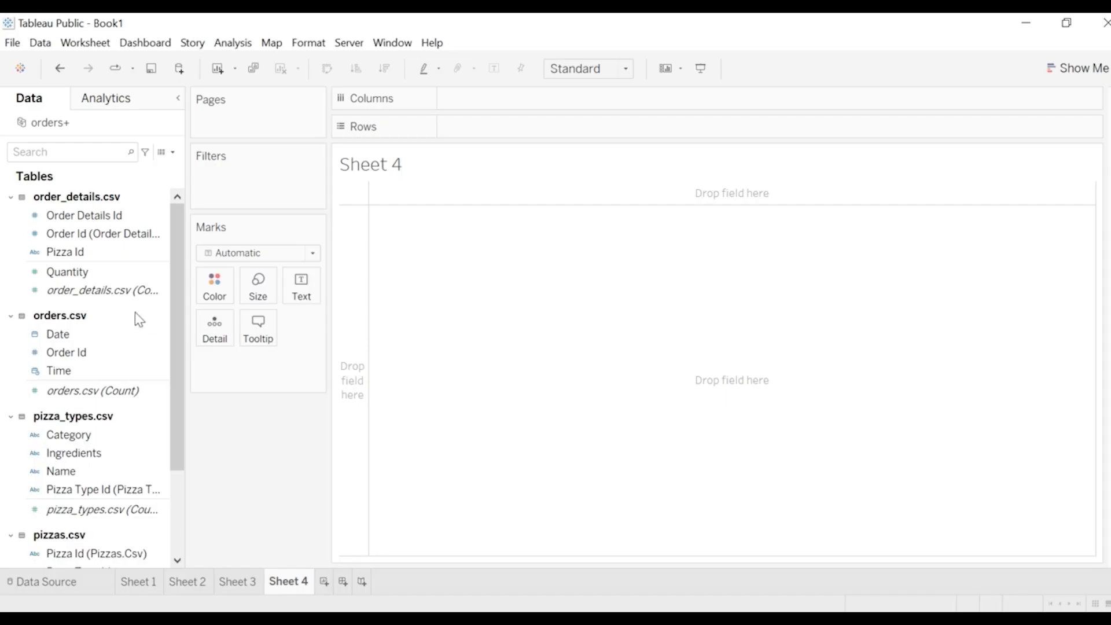
click(120, 273)
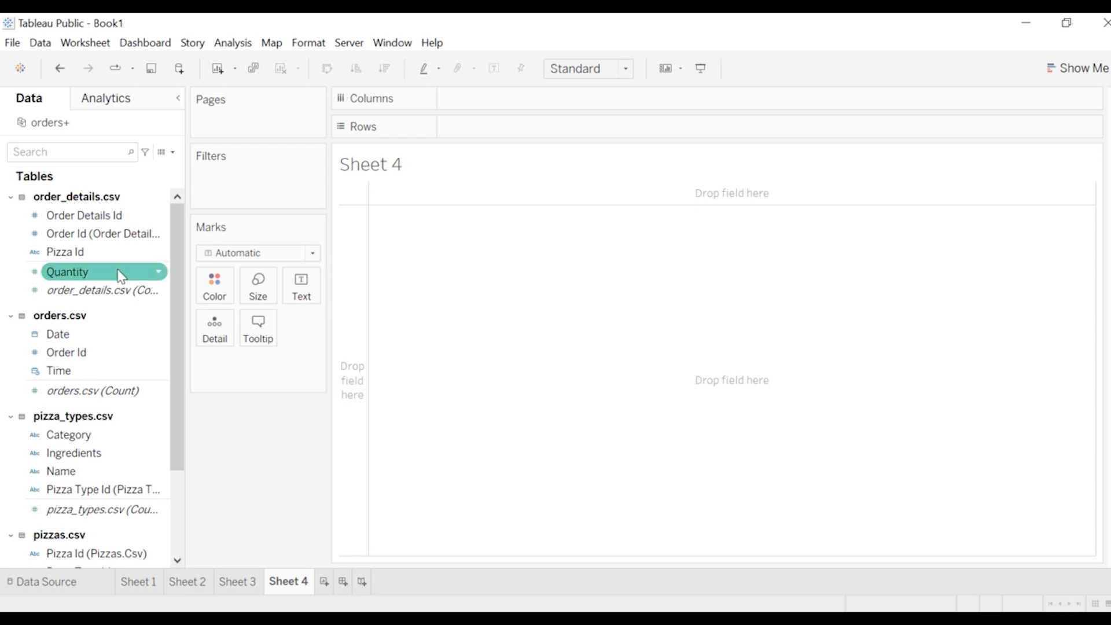
click(98, 353)
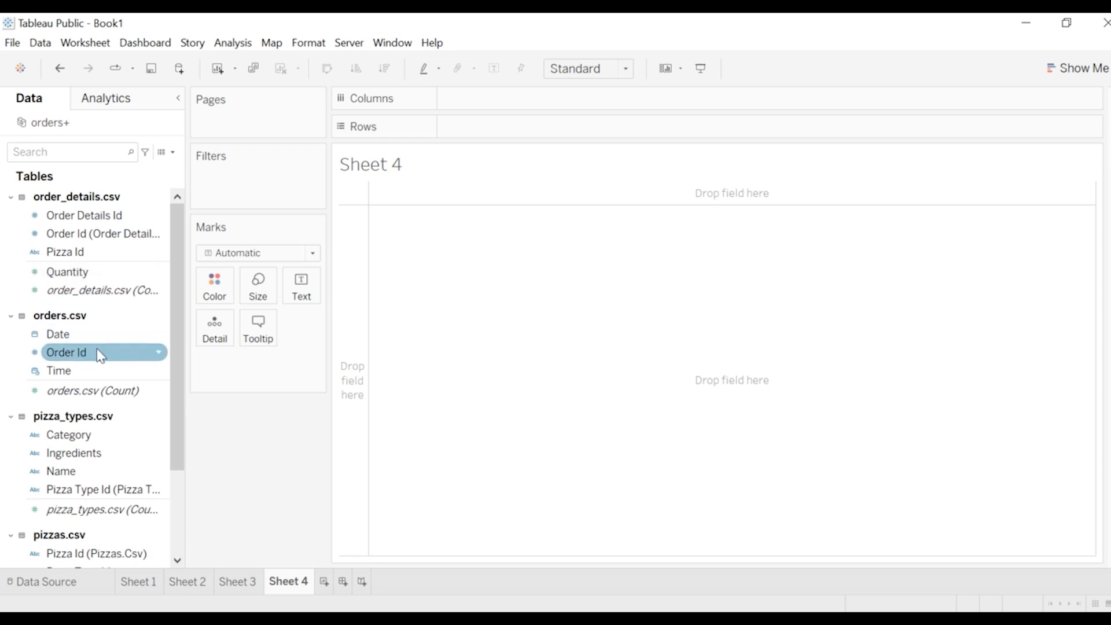
click(72, 254)
mouse_move(72, 254)
mouse_down()
mouse_move(223, 235)
mouse_move(434, 143)
mouse_move(467, 107)
mouse_up()
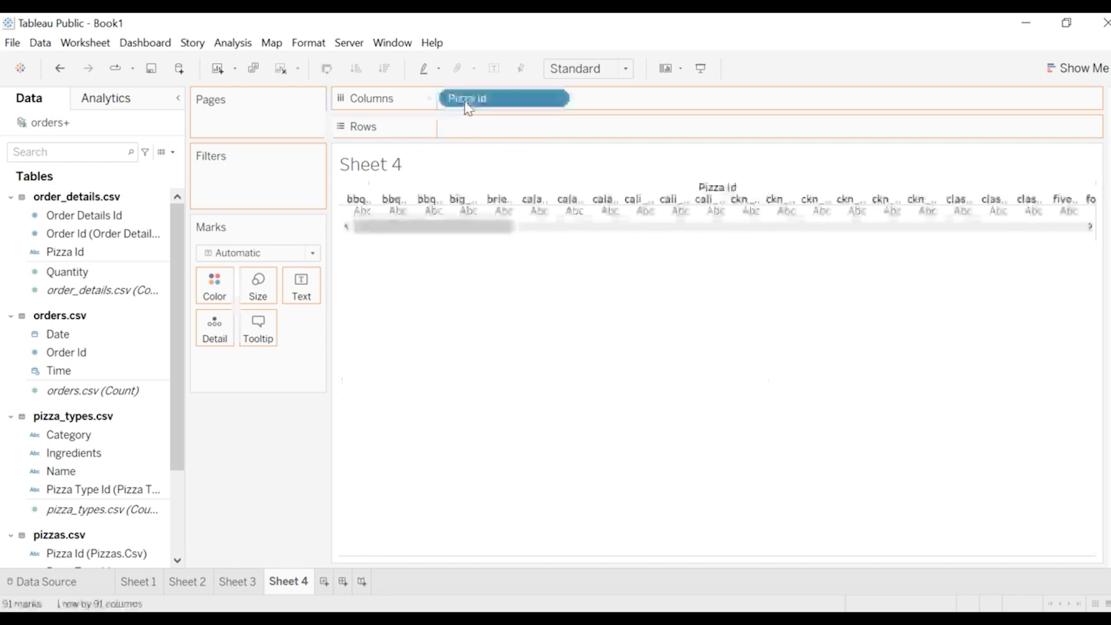
click(165, 334)
click(90, 356)
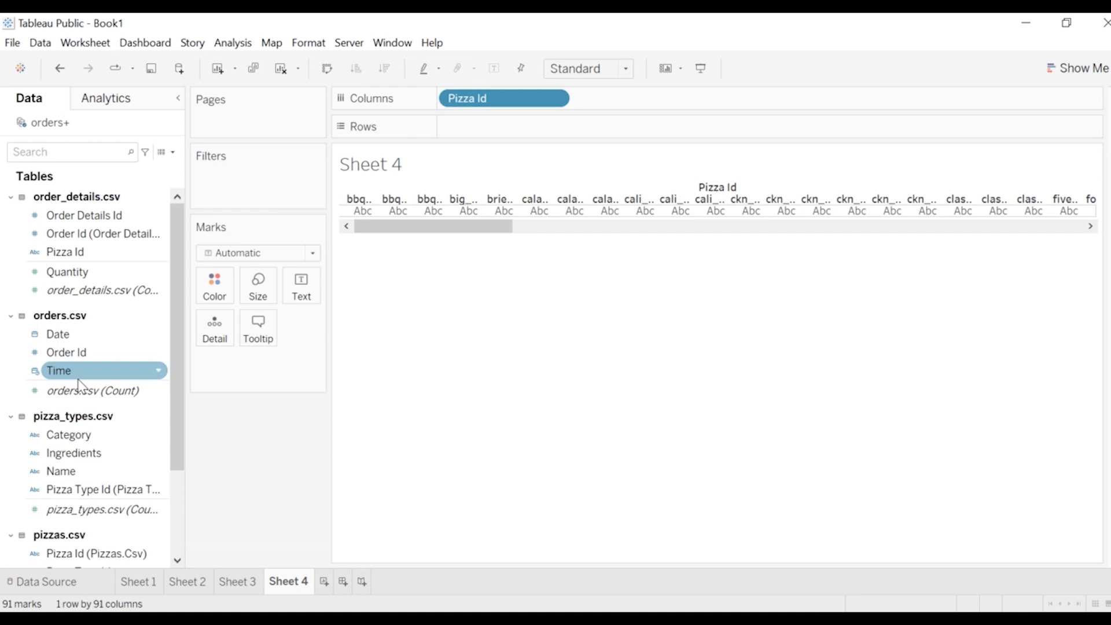
mouse_move(85, 278)
mouse_down()
mouse_move(347, 209)
mouse_move(526, 137)
mouse_move(499, 139)
mouse_up()
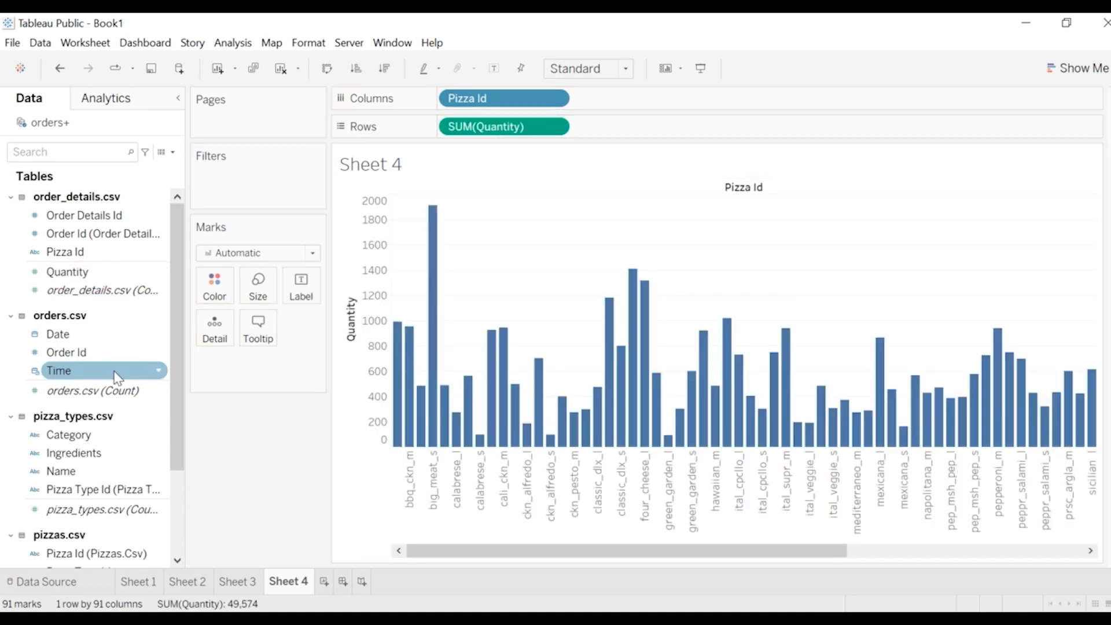
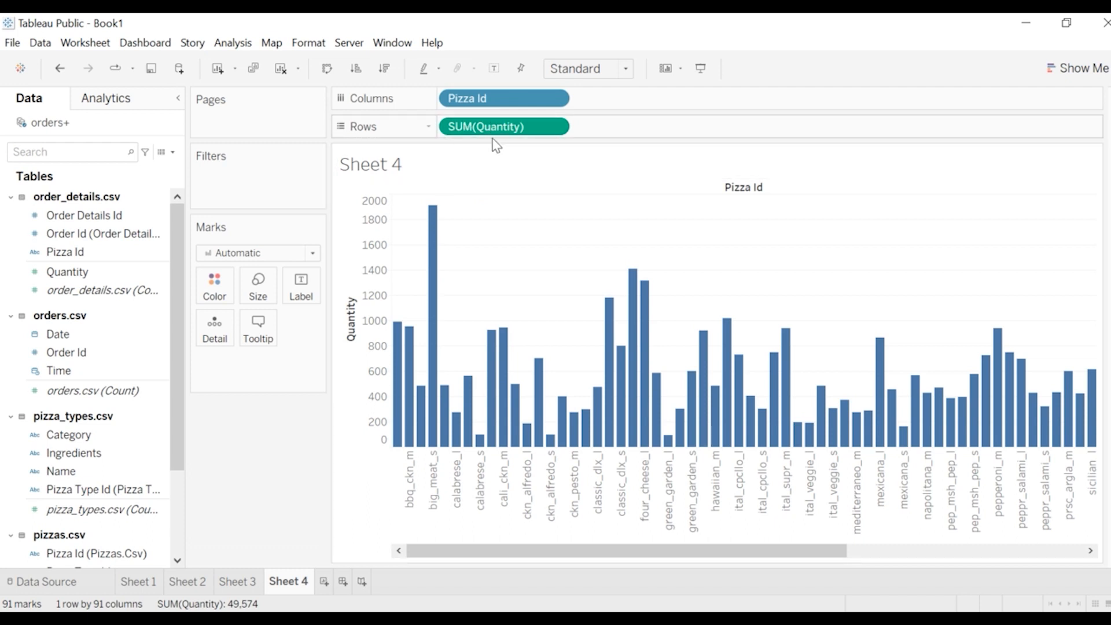
Step: Sort the Pizza Id bars by descending quantity and show their mark labels, checking the best-selling pizzas
click(385, 70)
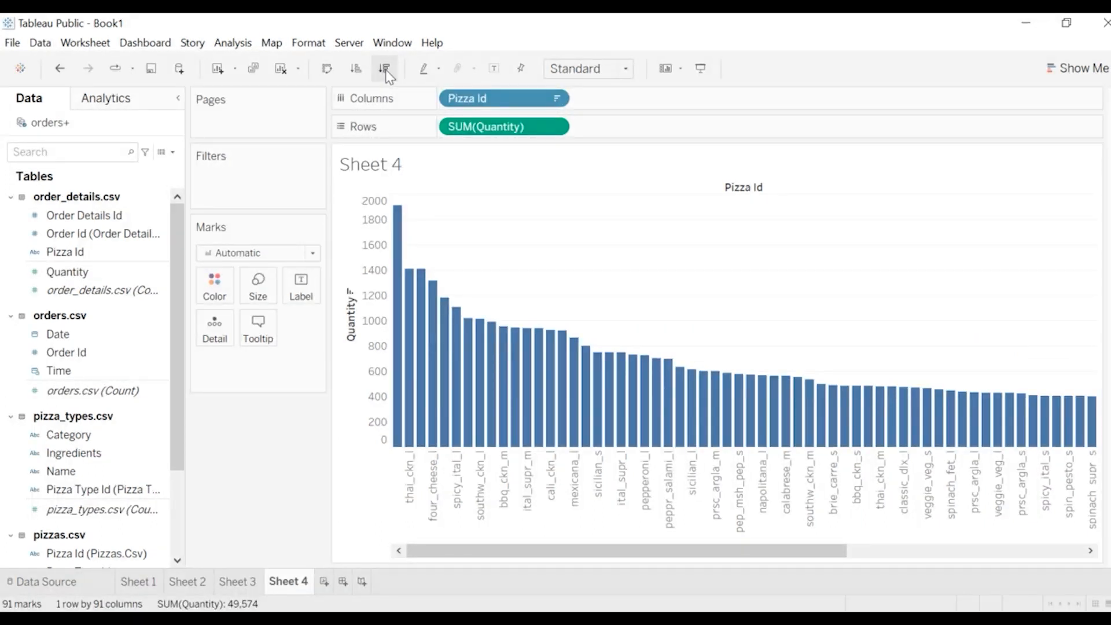
click(495, 69)
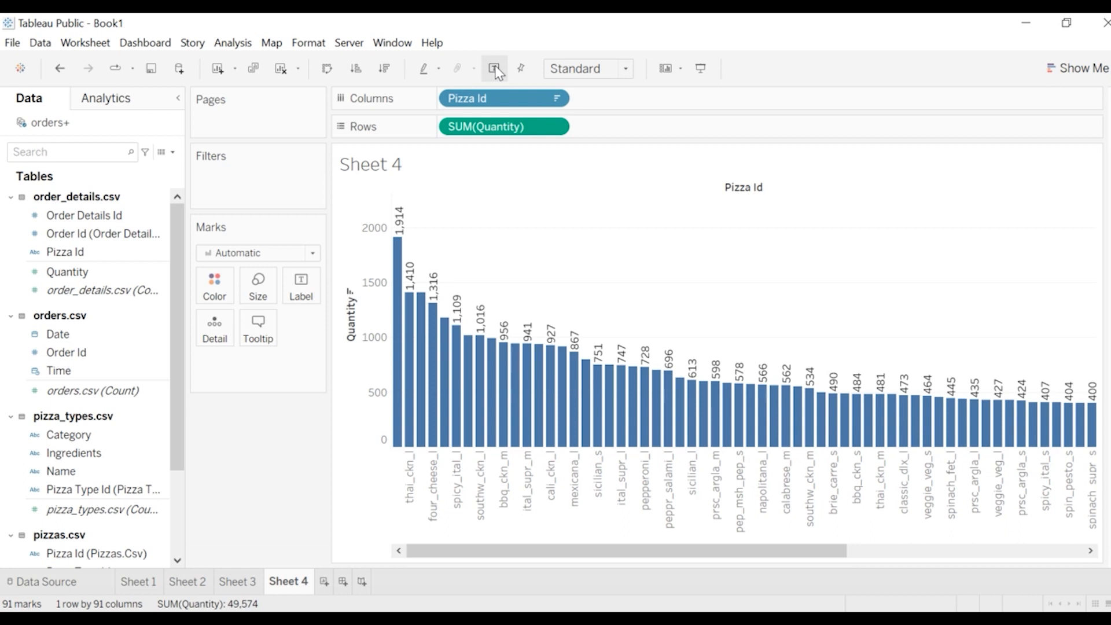
mouse_move(409, 396)
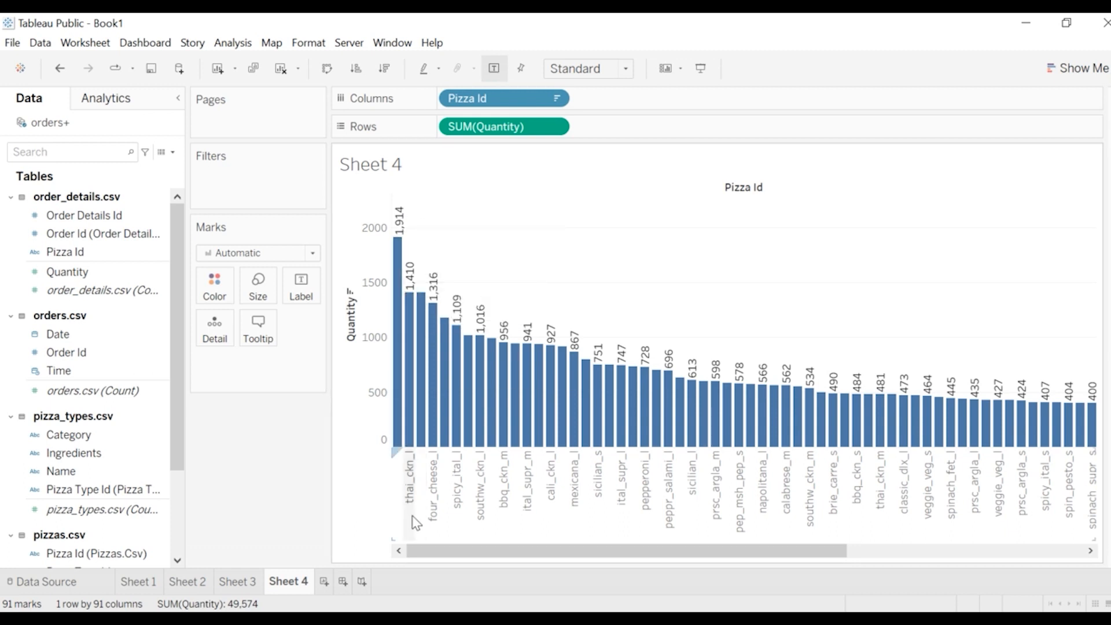
mouse_move(402, 246)
mouse_move(412, 290)
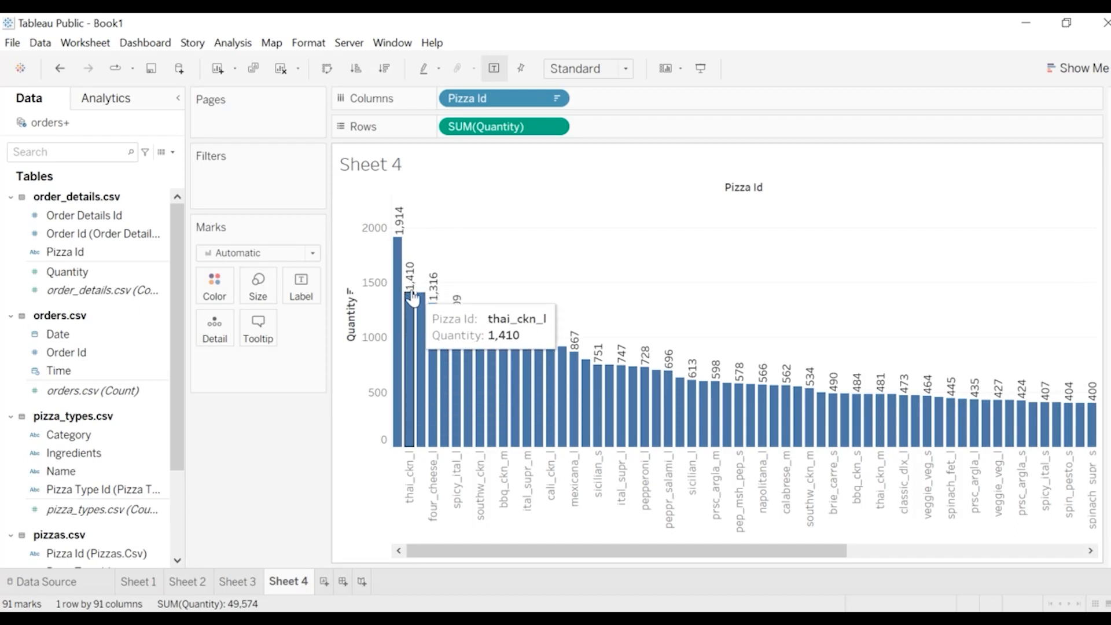
mouse_move(429, 465)
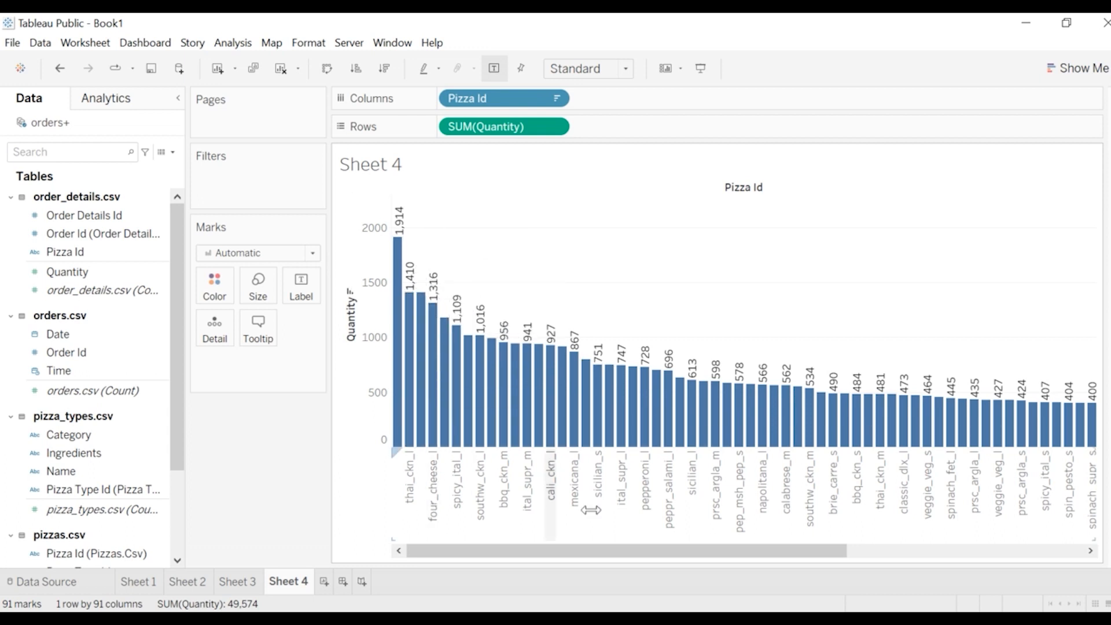
mouse_move(596, 383)
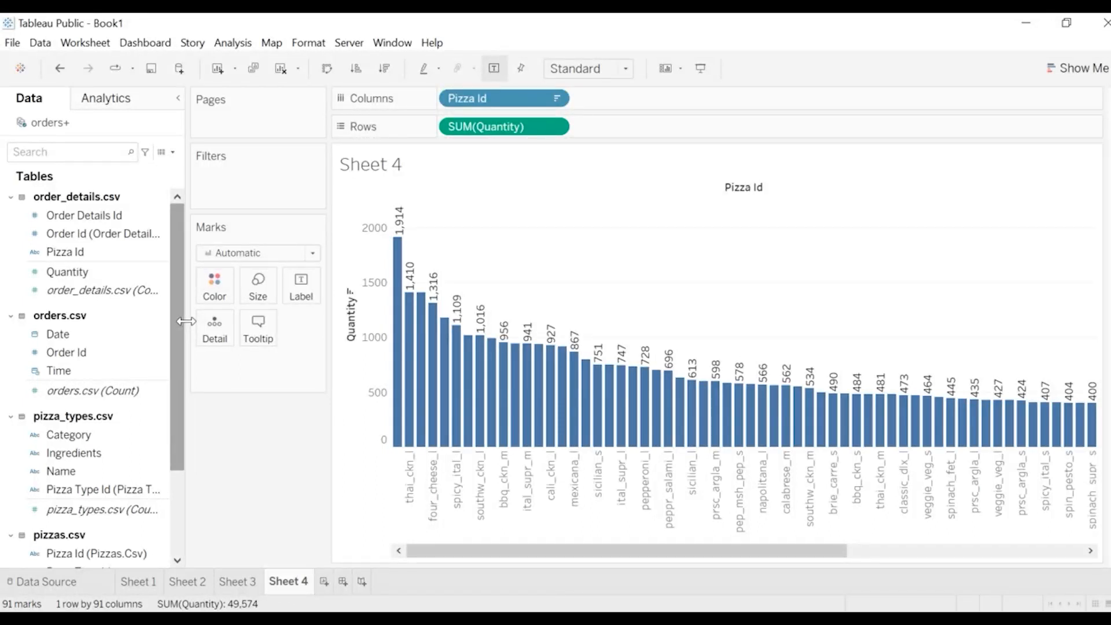
click(61, 354)
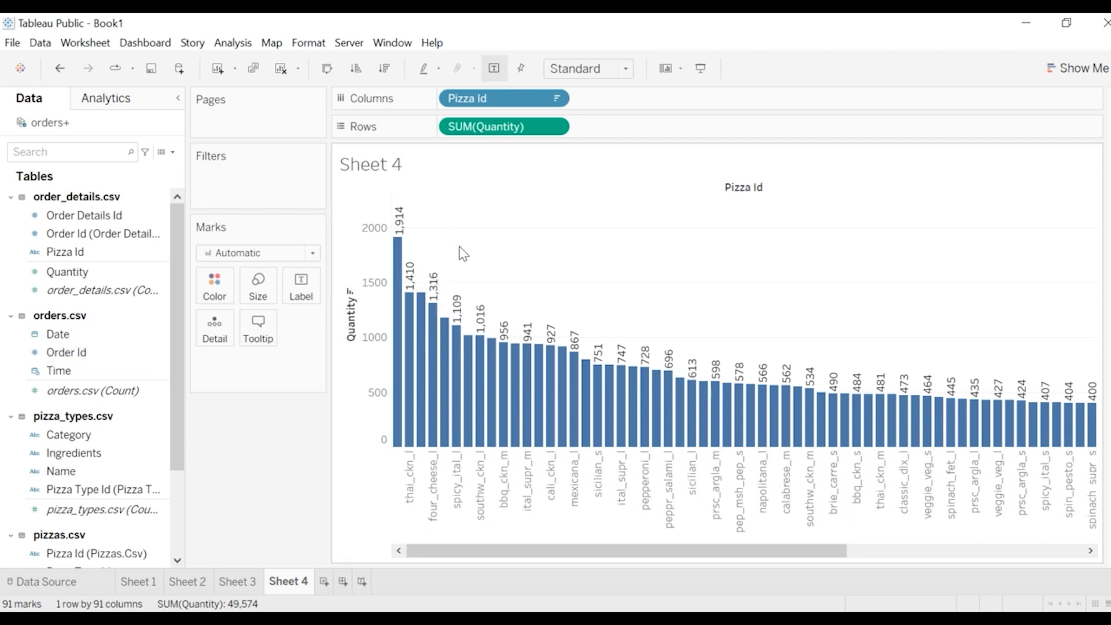
mouse_move(685, 372)
mouse_move(393, 218)
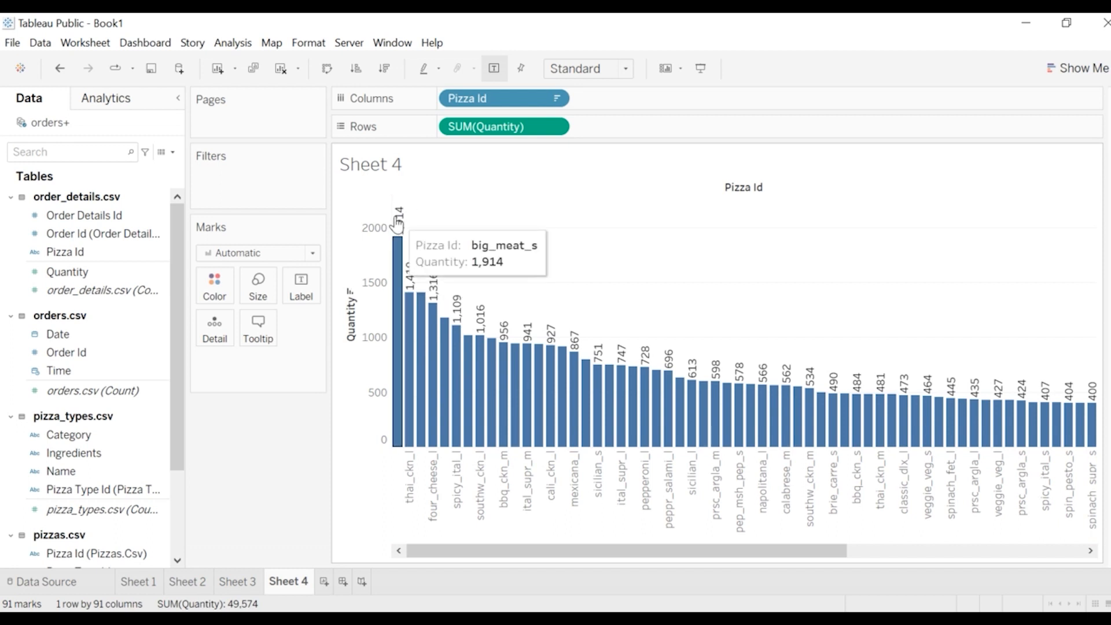
Step: Apply a Percent of Total quick table calculation to the summed Quantity and inspect the pizzas' shares
click(555, 128)
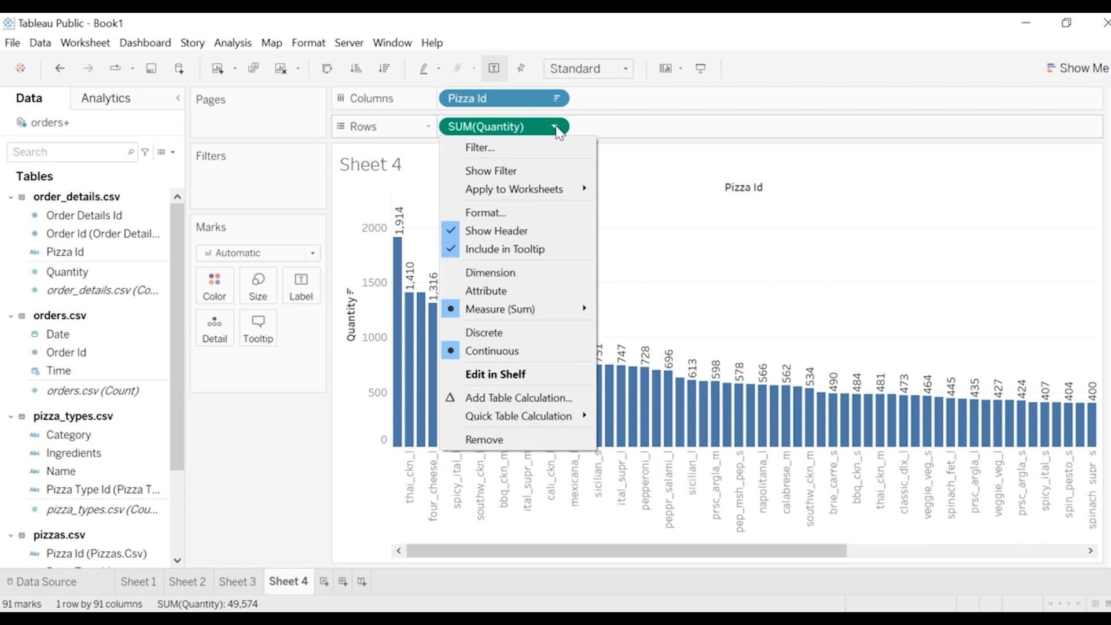
mouse_move(572, 417)
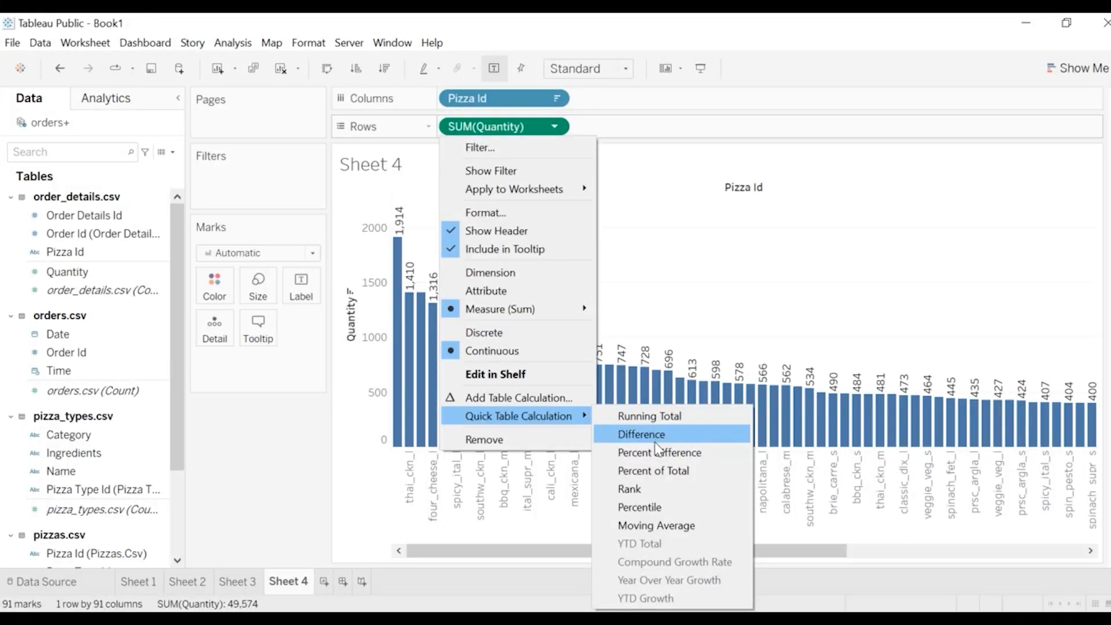
click(659, 473)
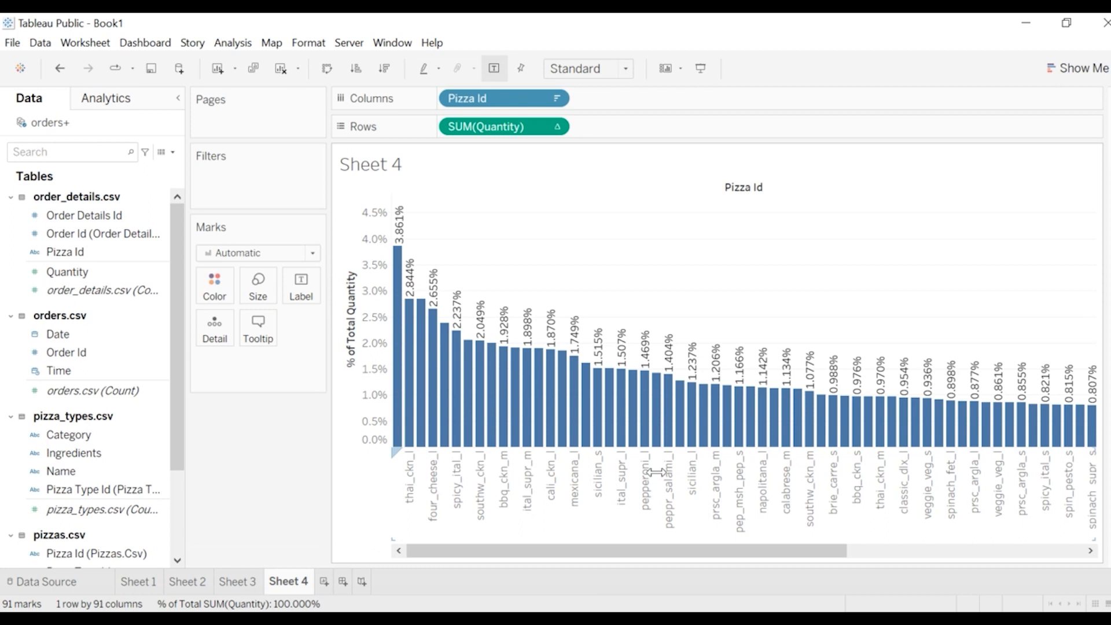
mouse_move(399, 250)
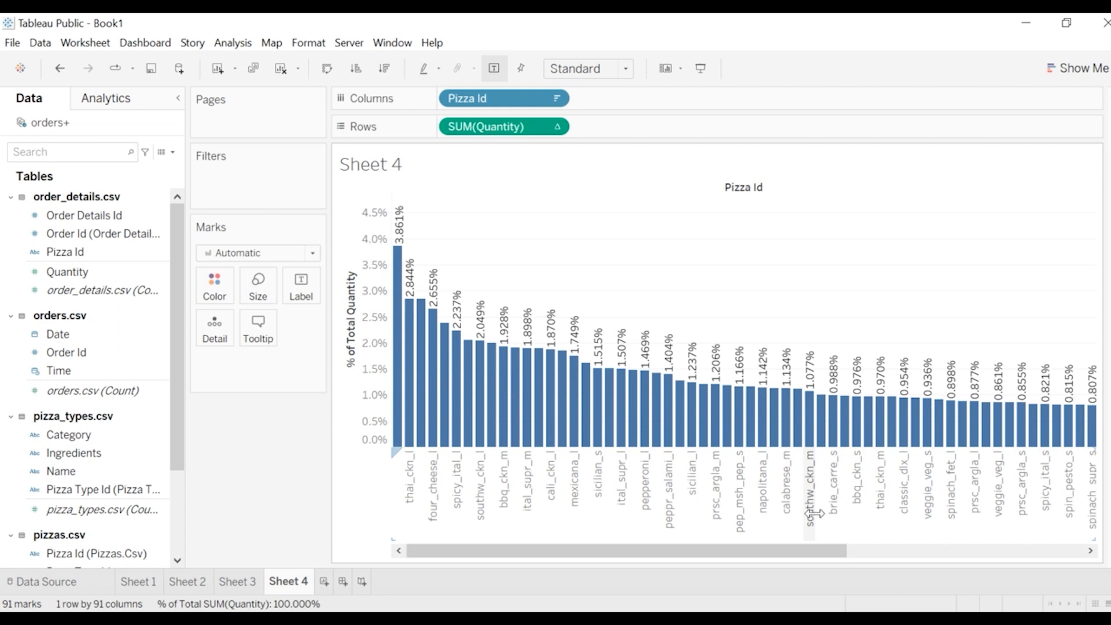
mouse_move(809, 445)
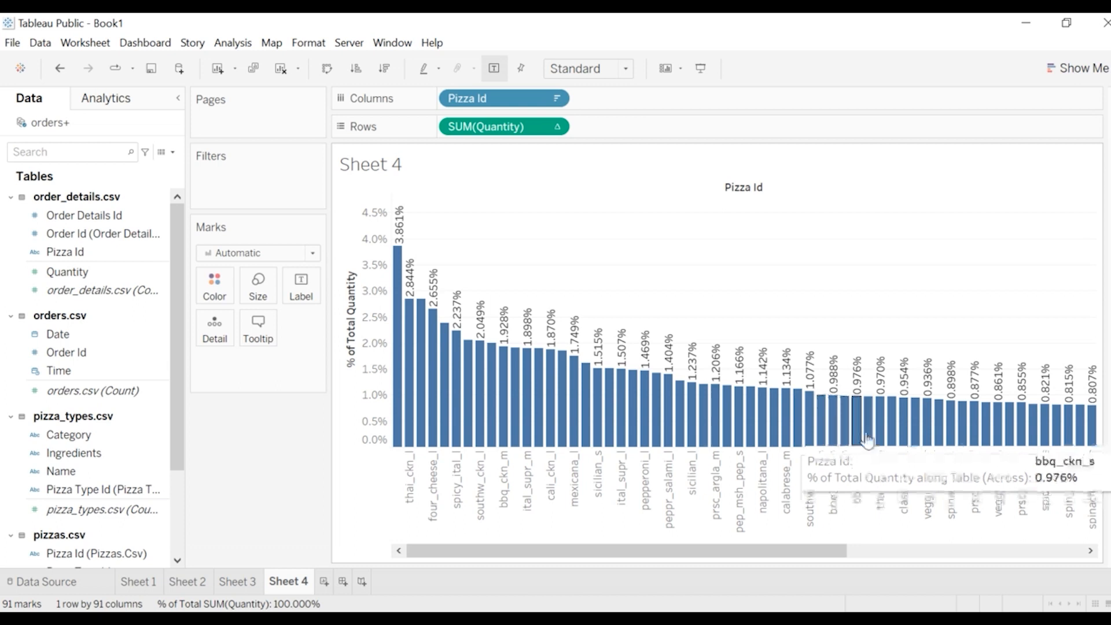
mouse_move(955, 443)
mouse_move(1022, 439)
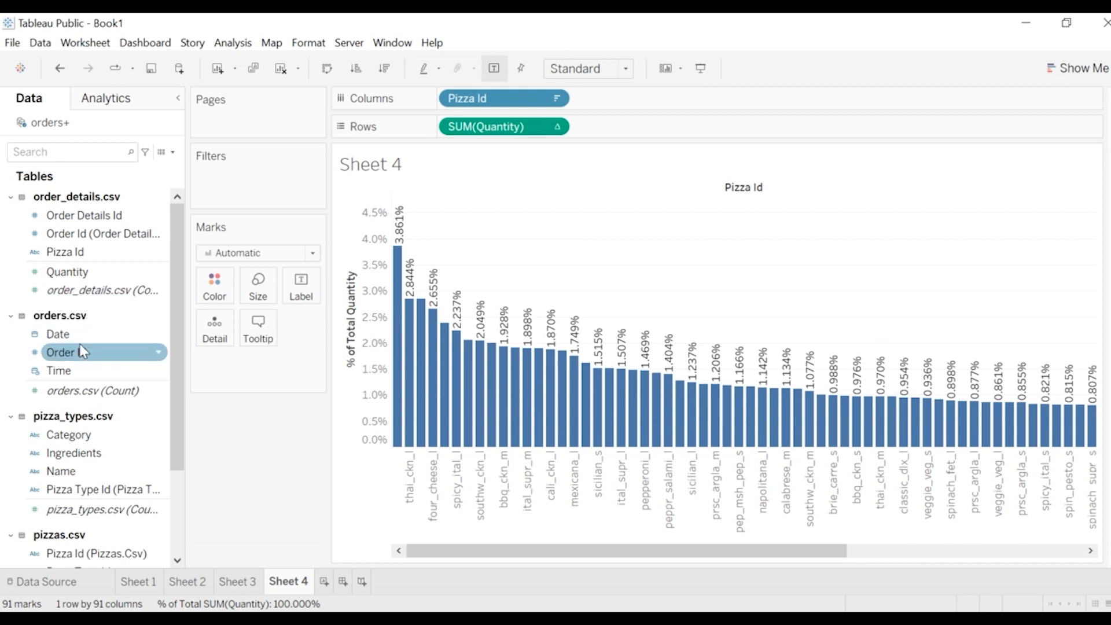
click(86, 252)
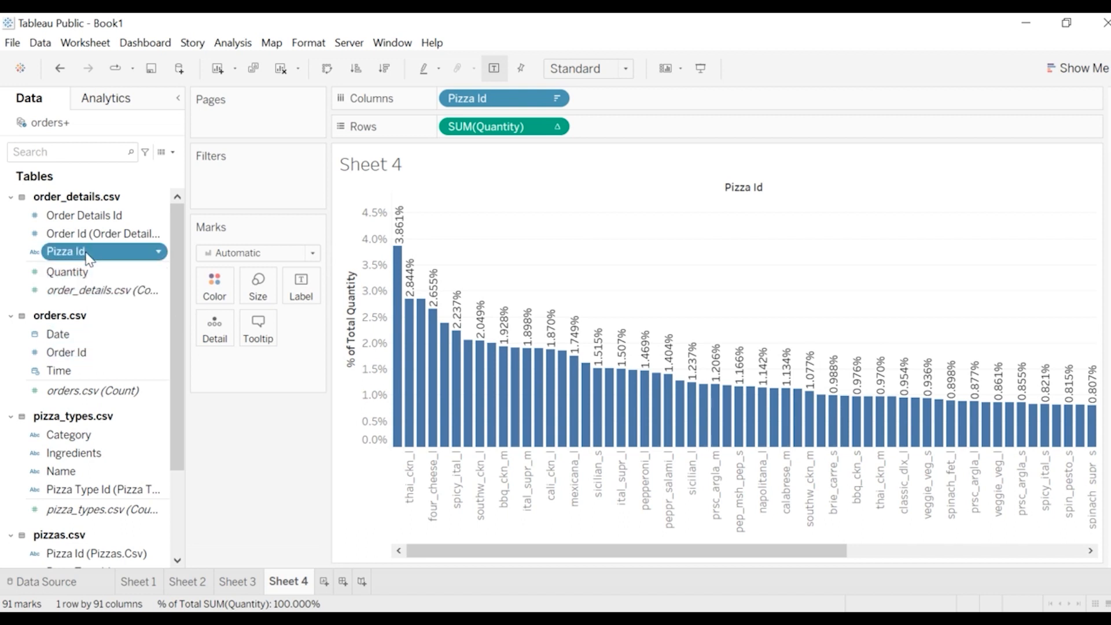
click(87, 253)
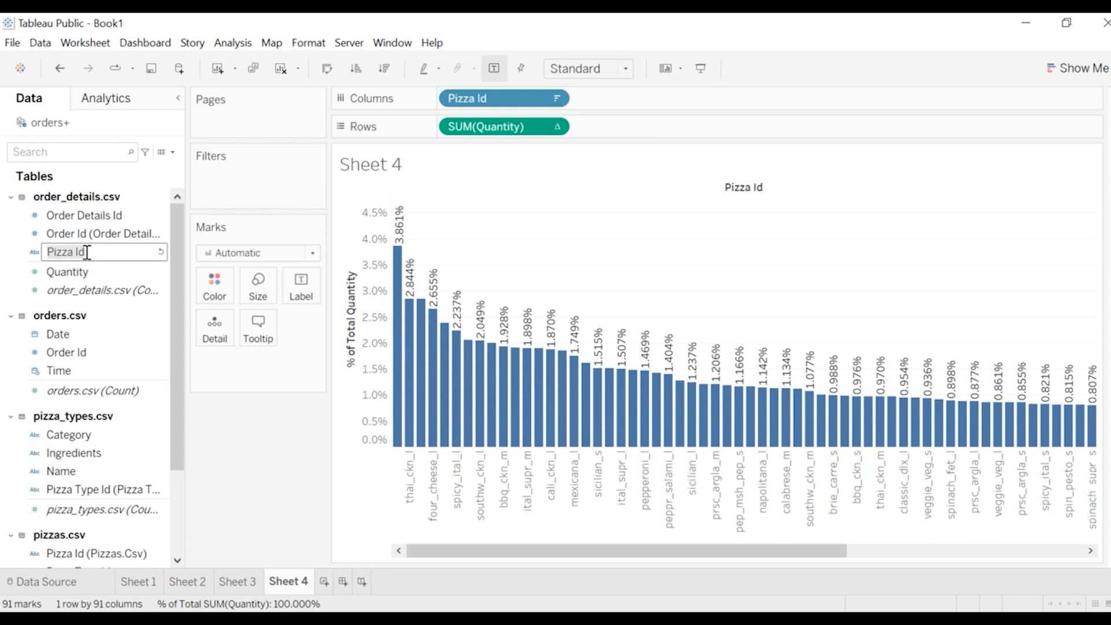
click(122, 272)
click(149, 319)
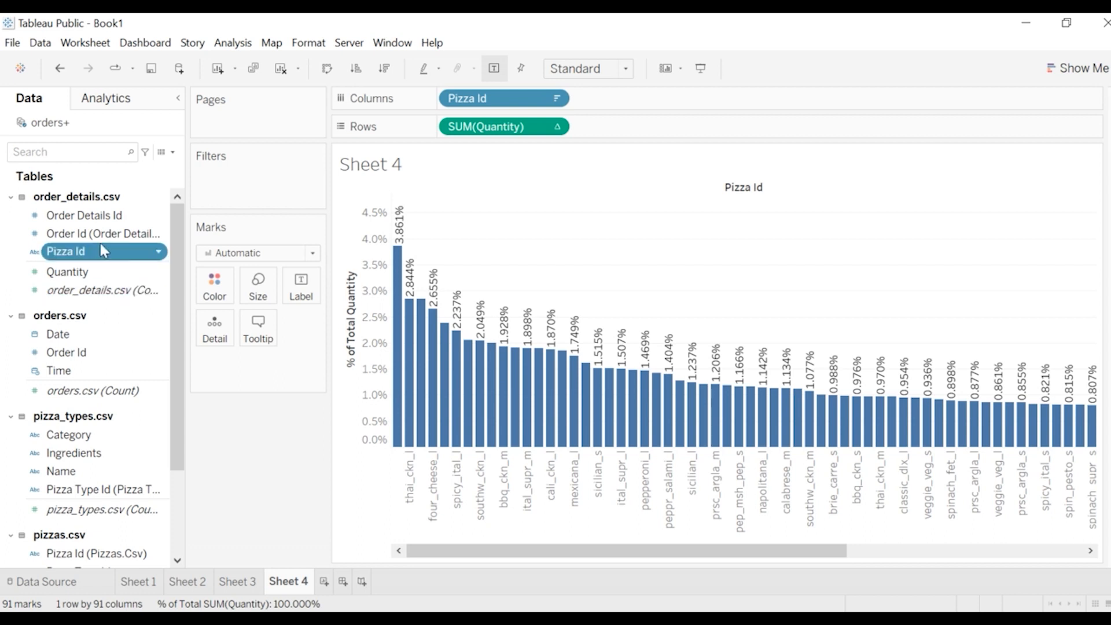
drag(104, 254, 276, 167)
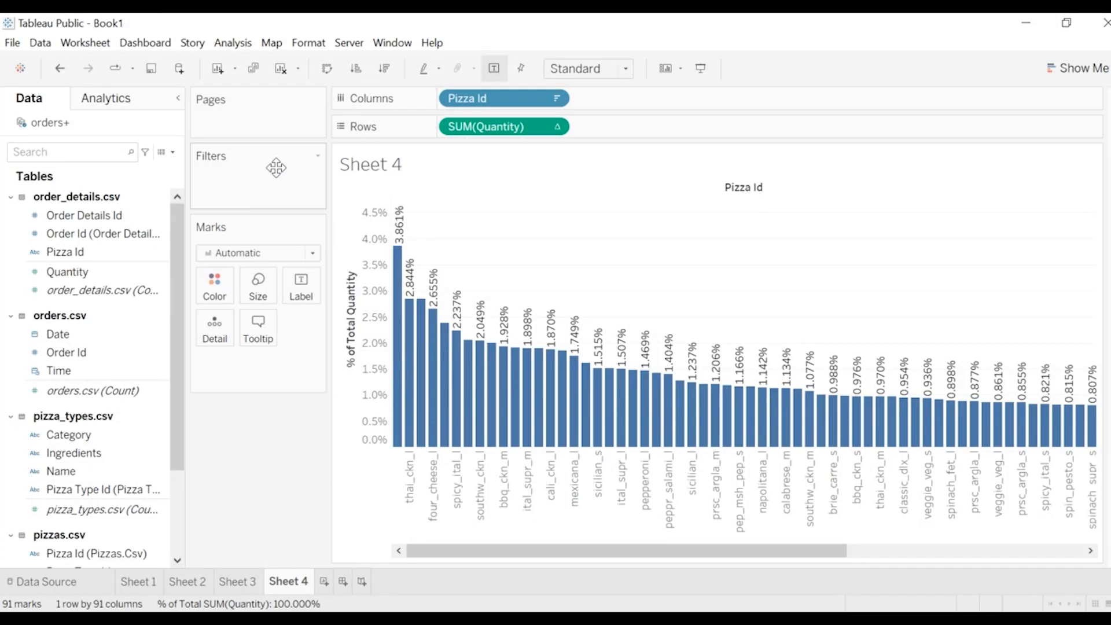
Step: Filter Pizza Id to the top 10 by sum of Quantity and inspect the leading pizza's share
drag(81, 257, 232, 169)
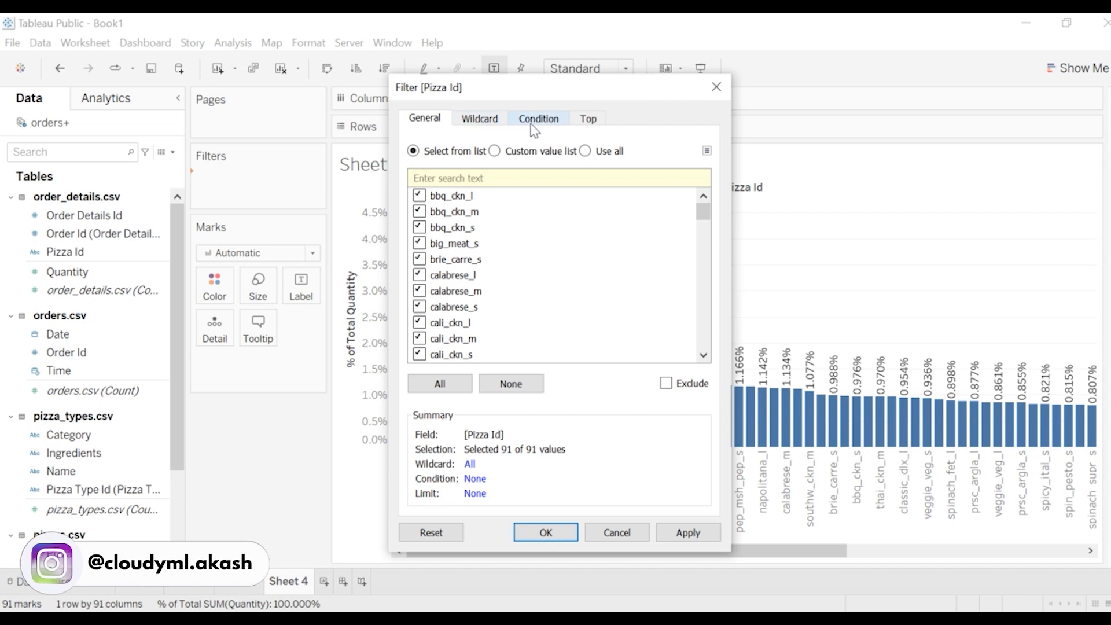
click(596, 122)
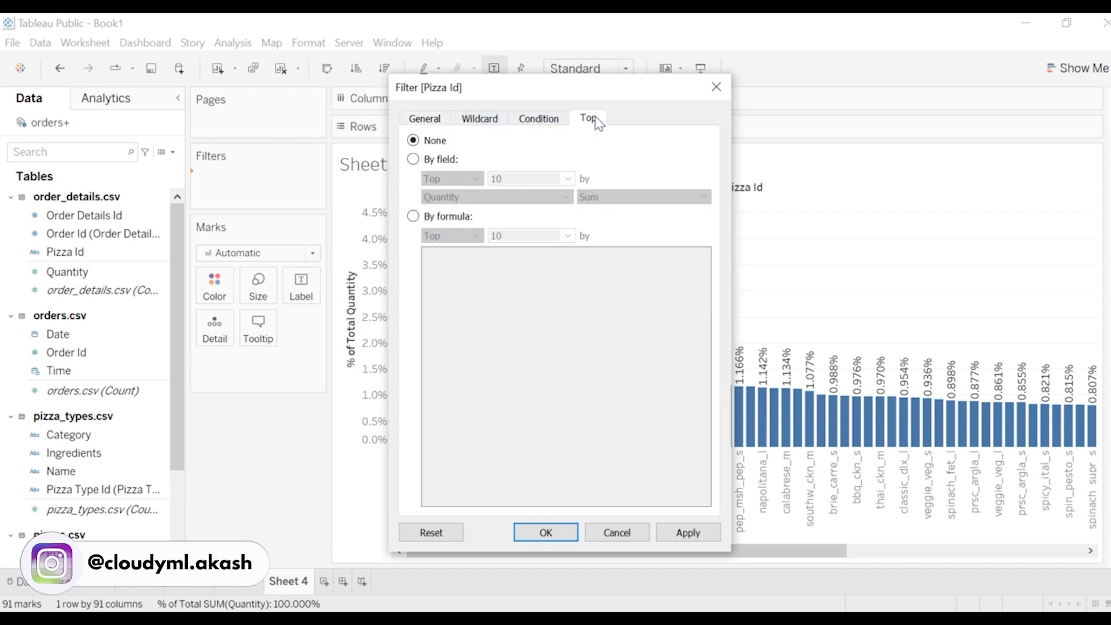
click(413, 160)
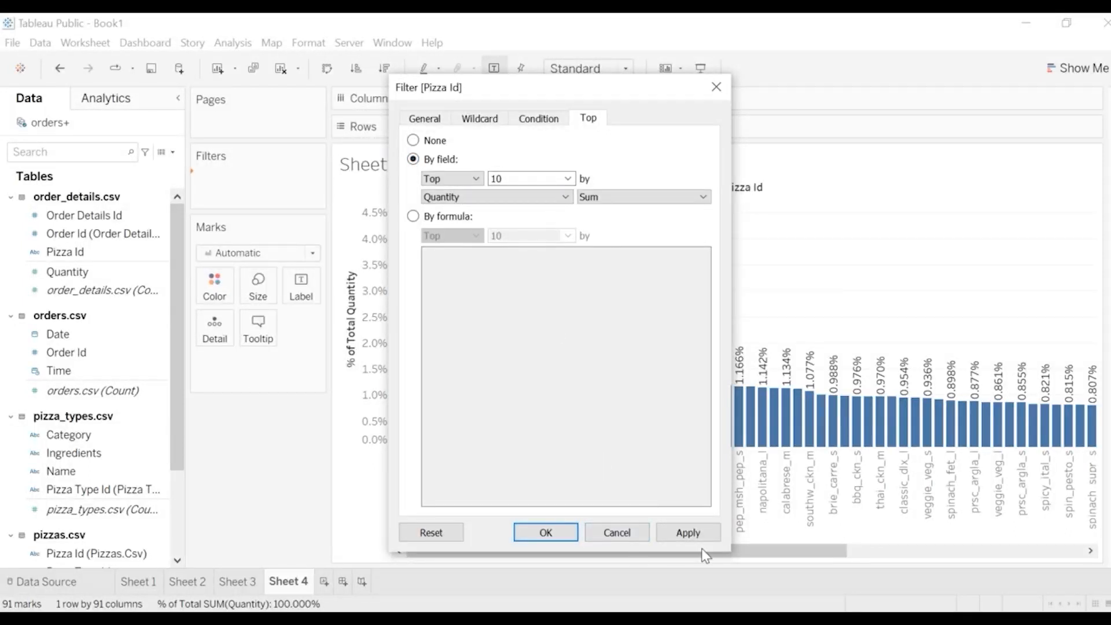
click(688, 533)
click(545, 534)
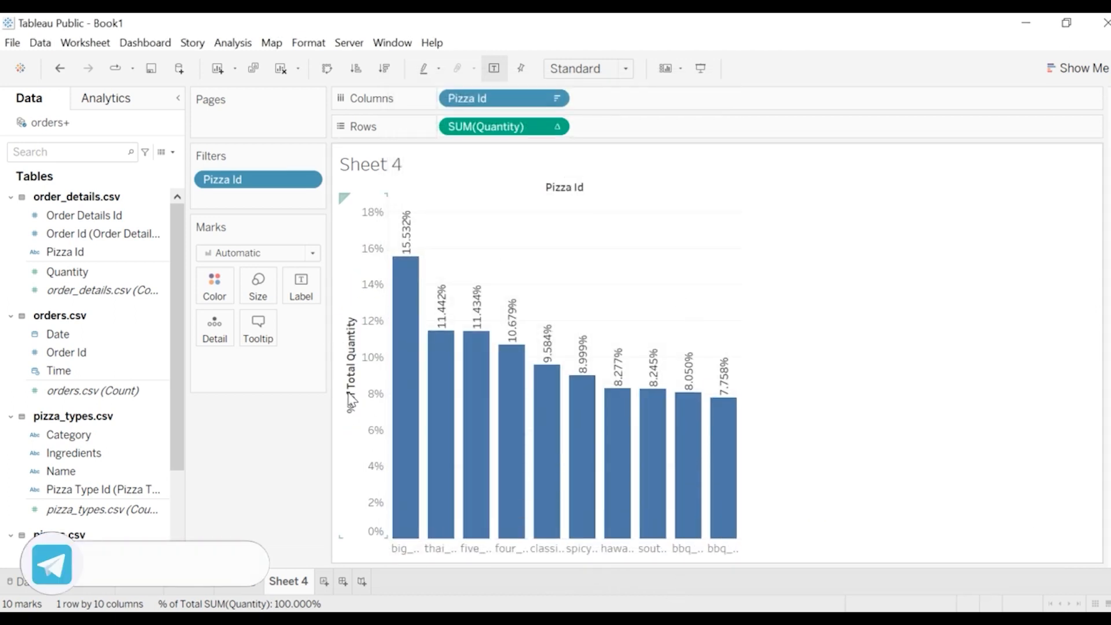
mouse_move(399, 263)
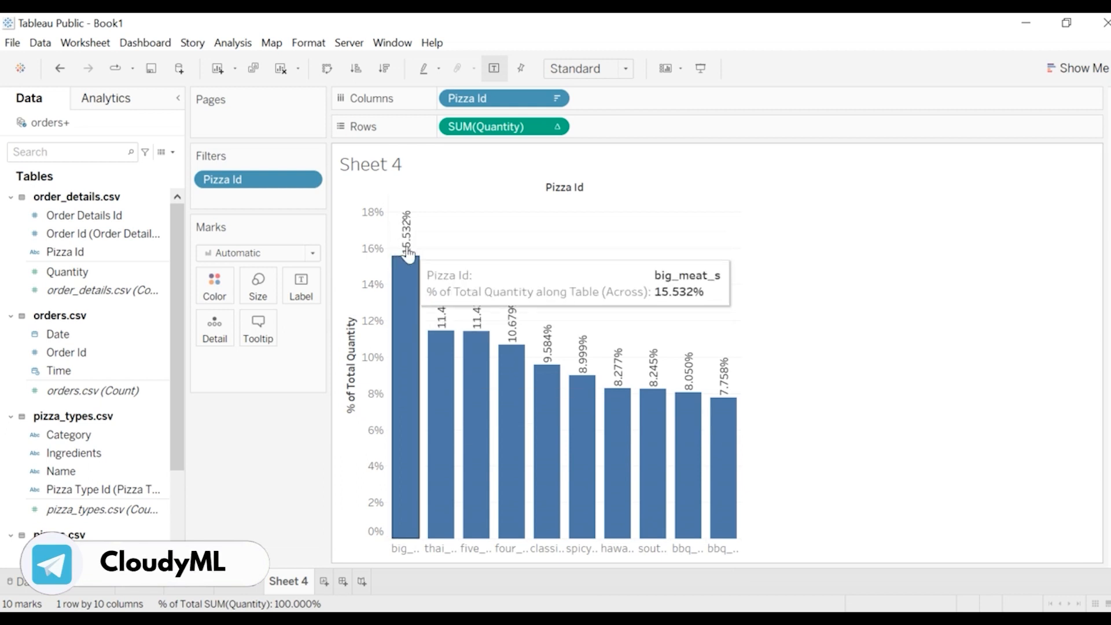
Step: Clear the table calculation from the summed Quantity and fit the top 10 pizza chart to the entire view
click(556, 127)
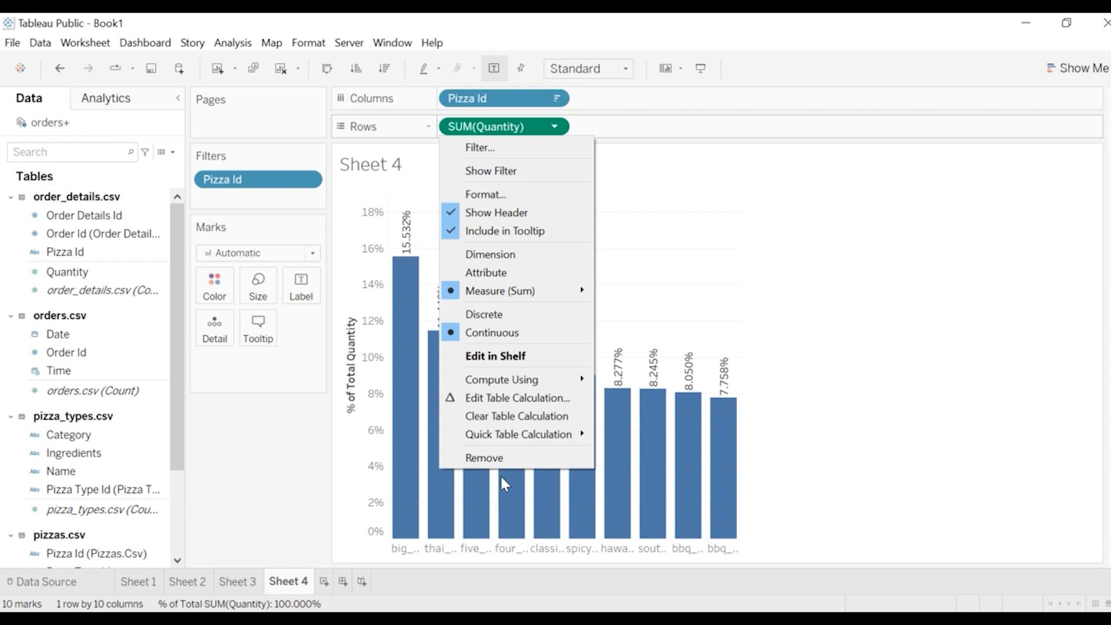
mouse_move(516, 436)
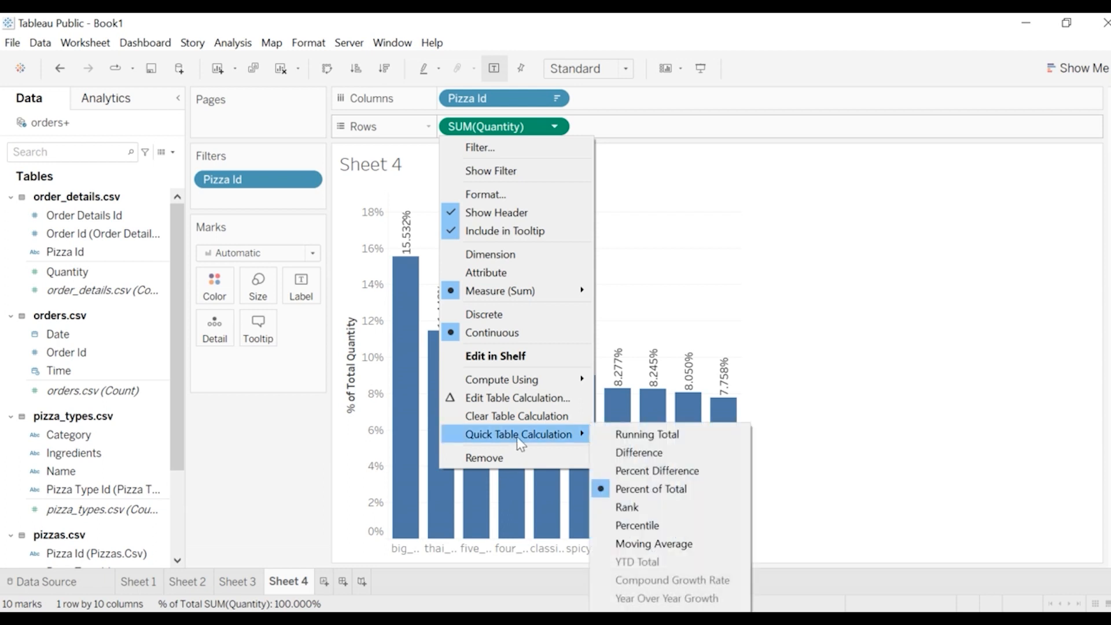
click(523, 416)
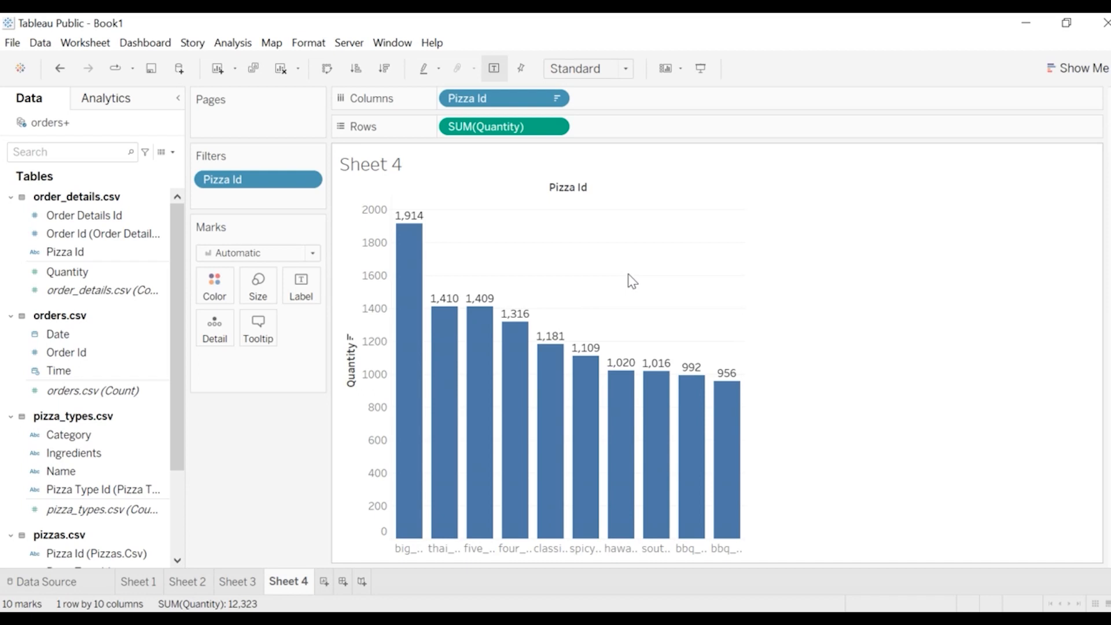
click(626, 69)
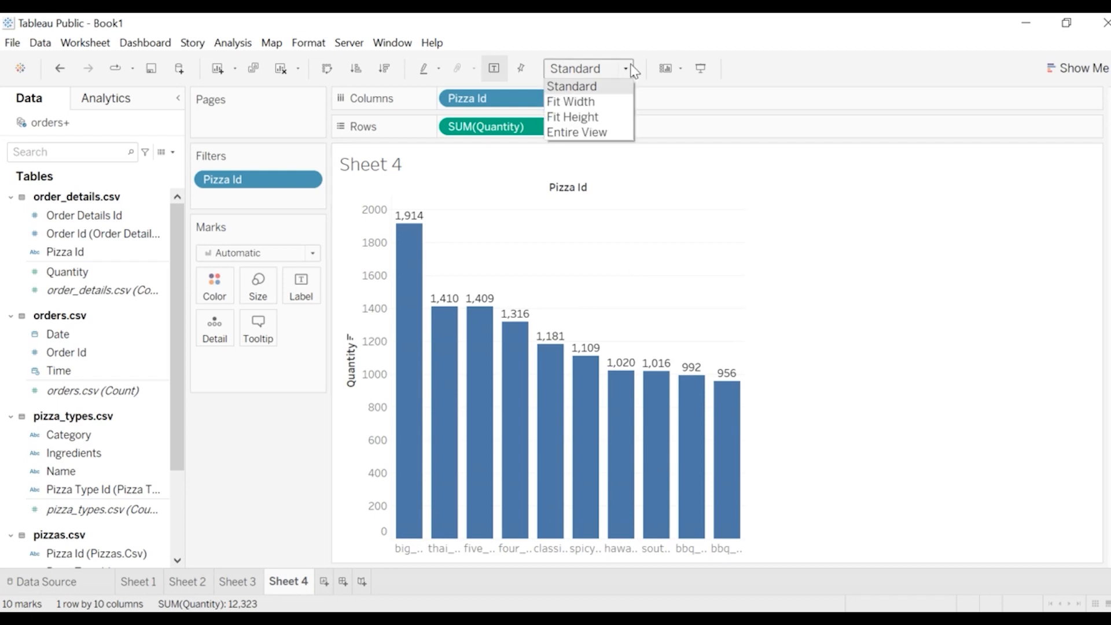
click(611, 146)
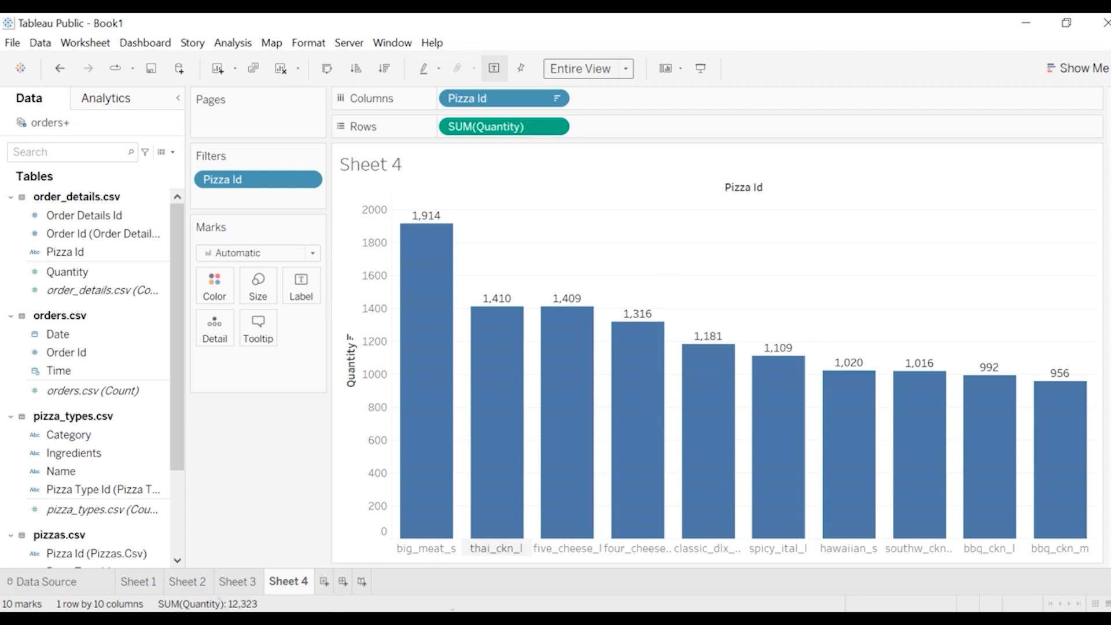
Step: Switch to the Word document to read the next recommended question, and return to Tableau Public to add a new worksheet
key(alt+Tab)
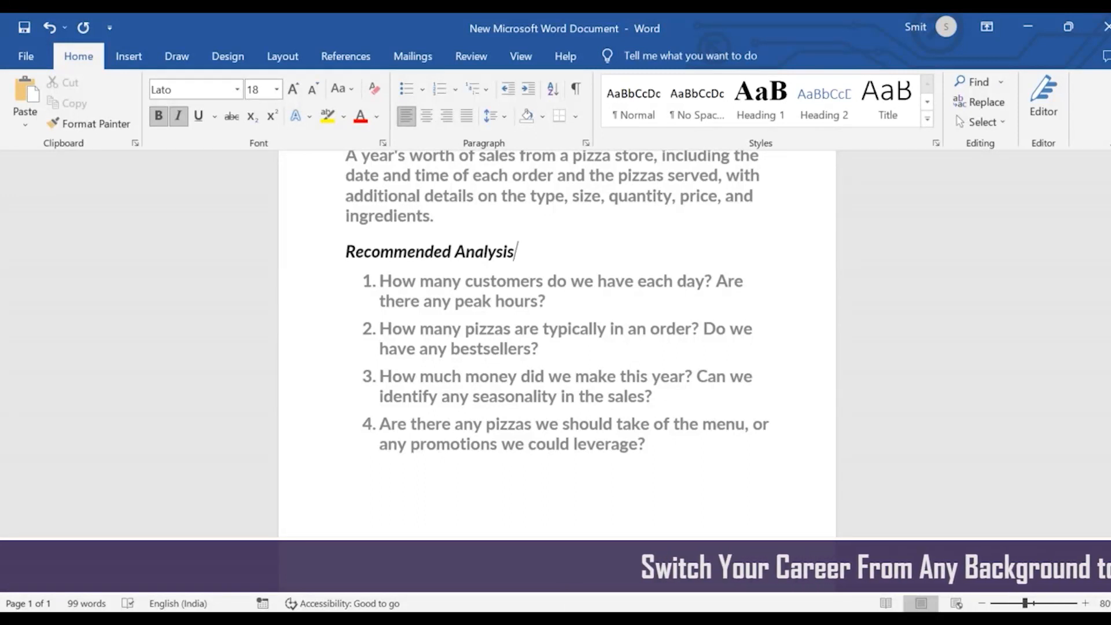
mouse_move(539, 618)
click(538, 544)
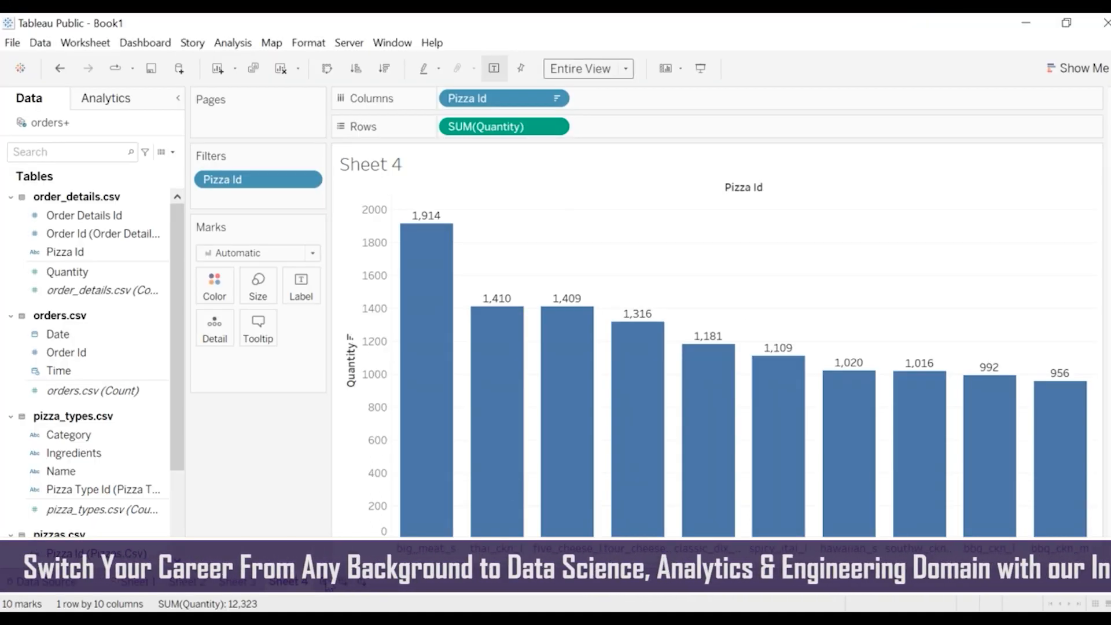
click(325, 582)
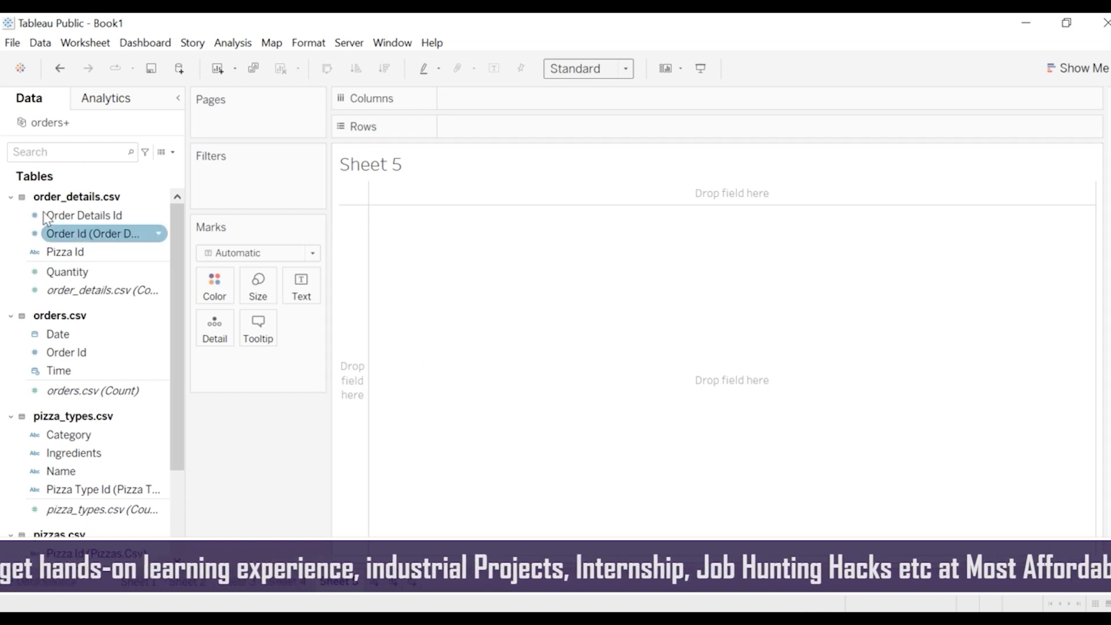
Step: Create a calculated field and name it Total Sales
click(173, 153)
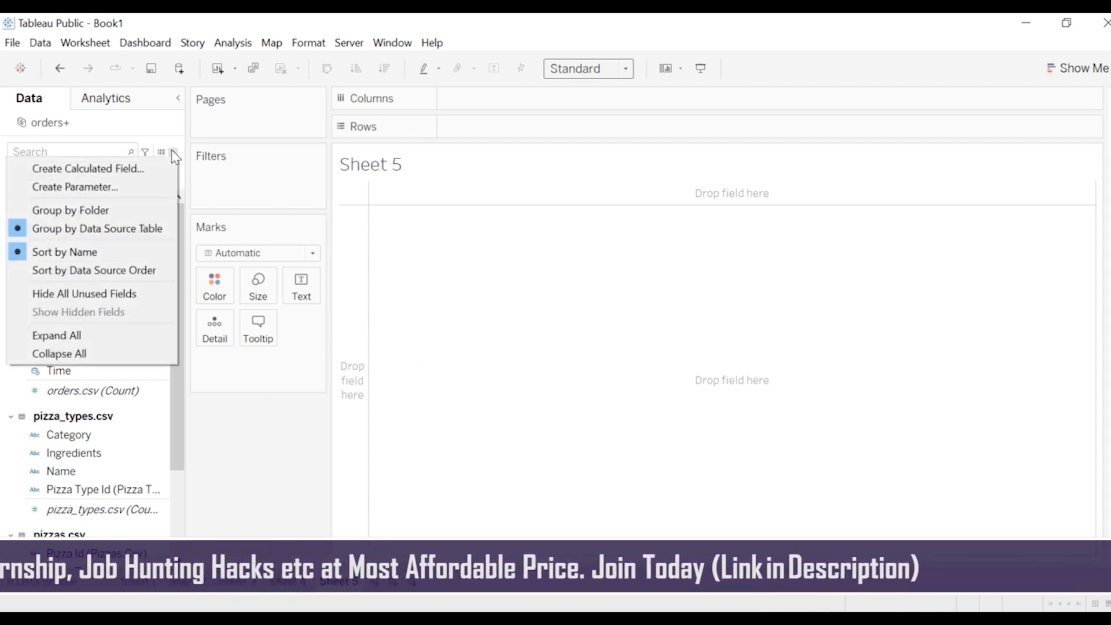
click(128, 176)
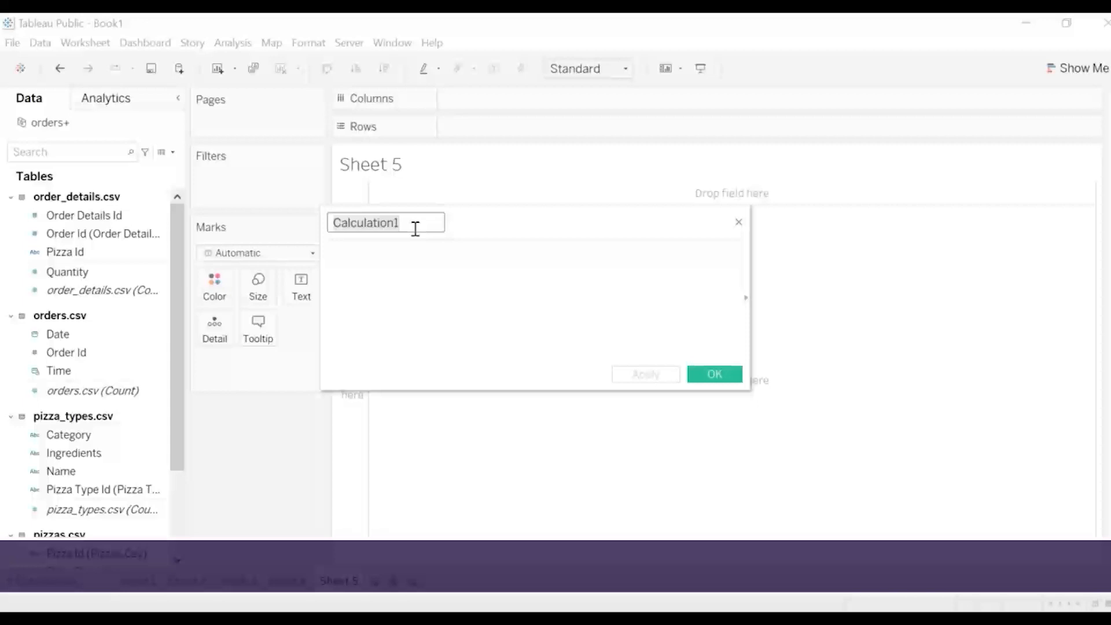
text(To)
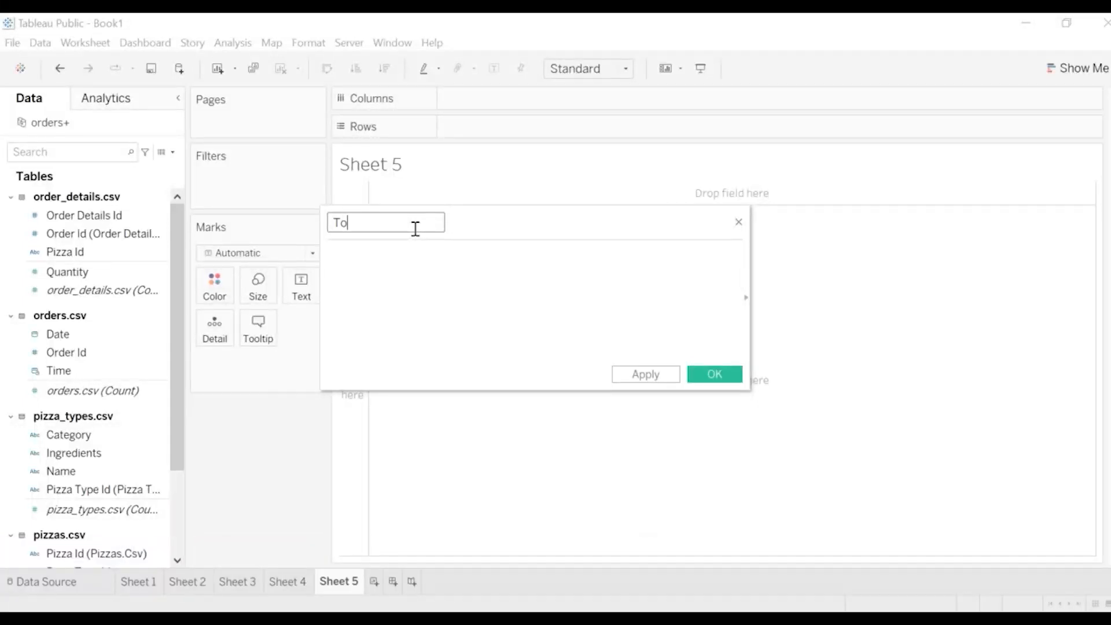
text(tal Sales)
click(363, 263)
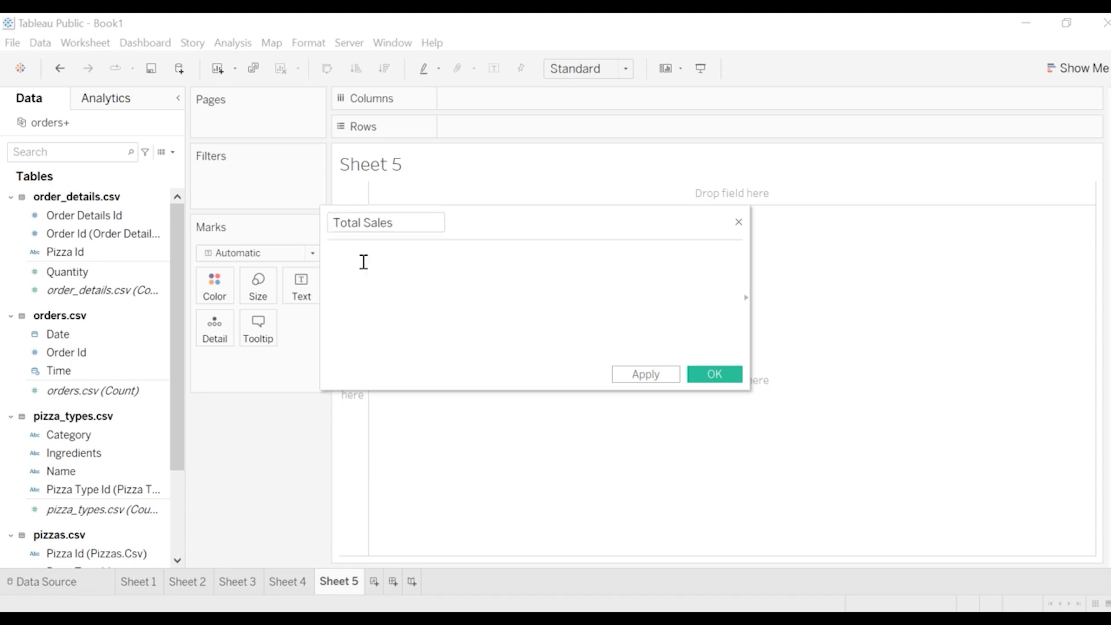
Step: Define the Total Sales formula as [Quantity]*[Price], apply it and save the field
text(qunat)
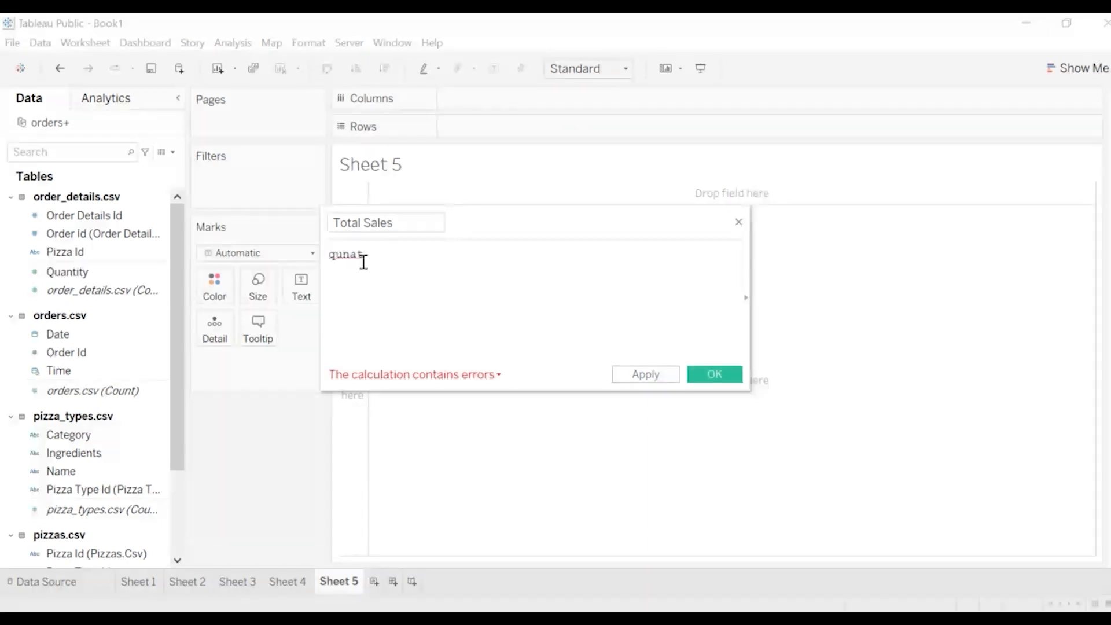
key(BackSpace)
key(BackSpace)
key(BackSpace)
key(BackSpace)
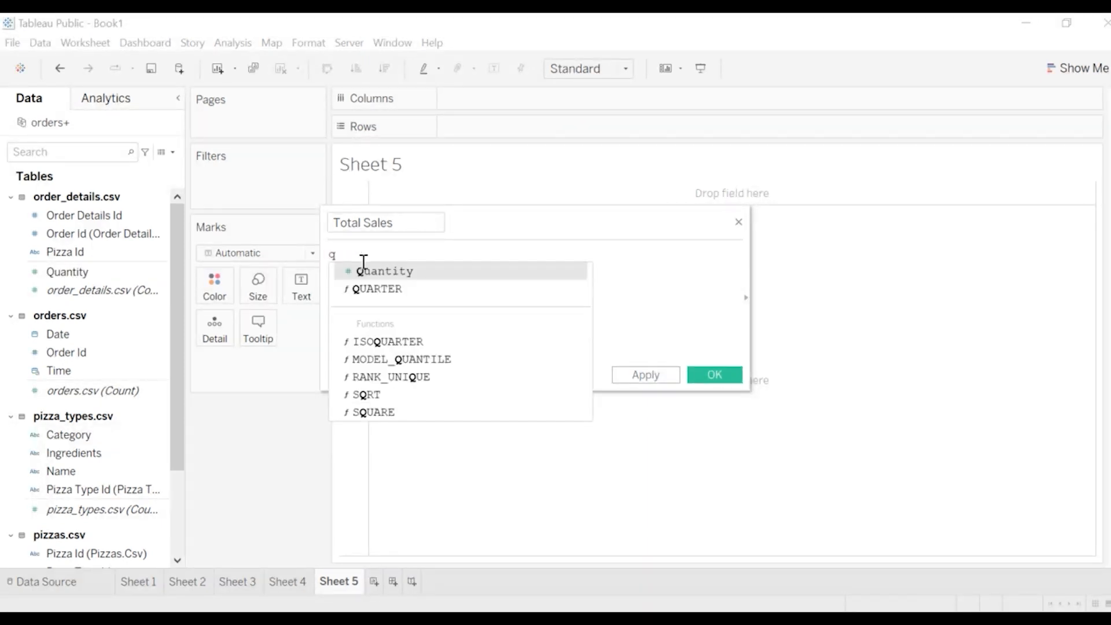
click(391, 271)
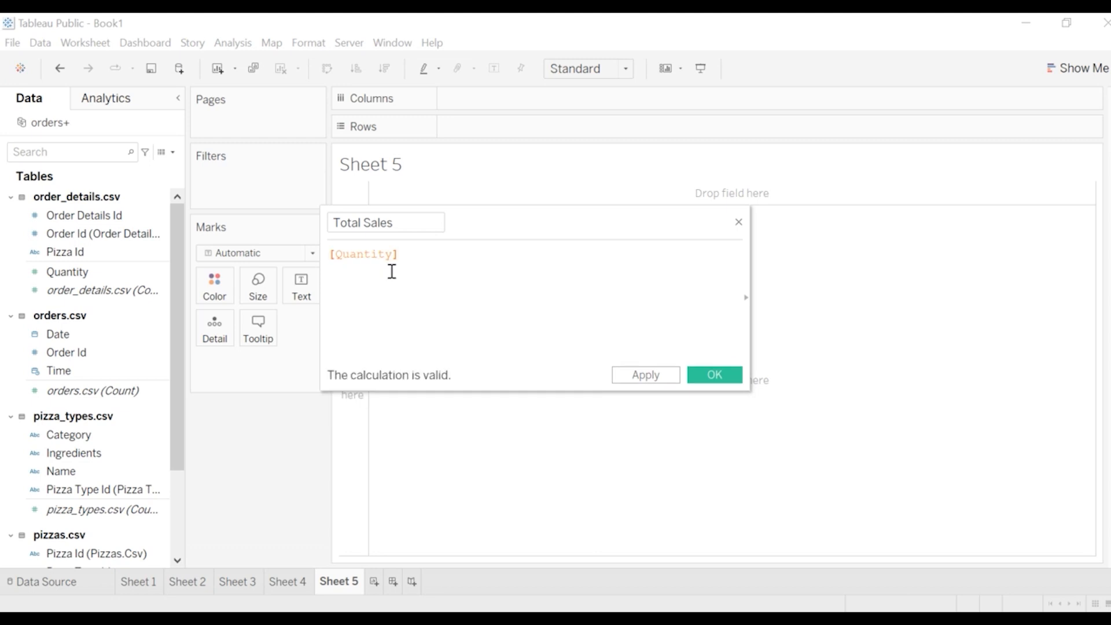
text(*)
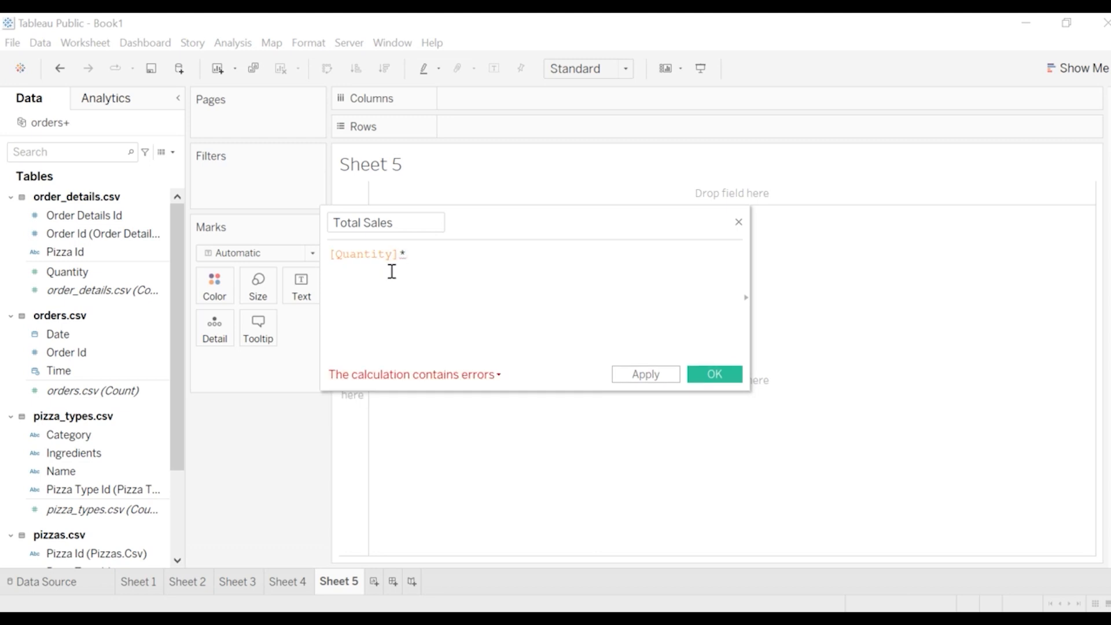
text(p)
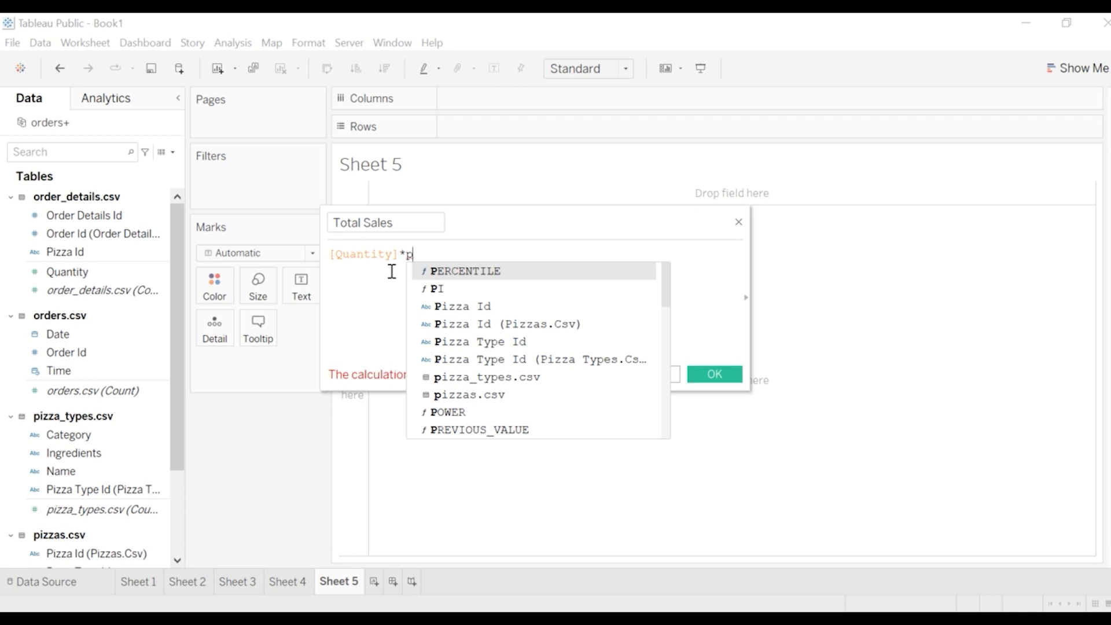
text(ri)
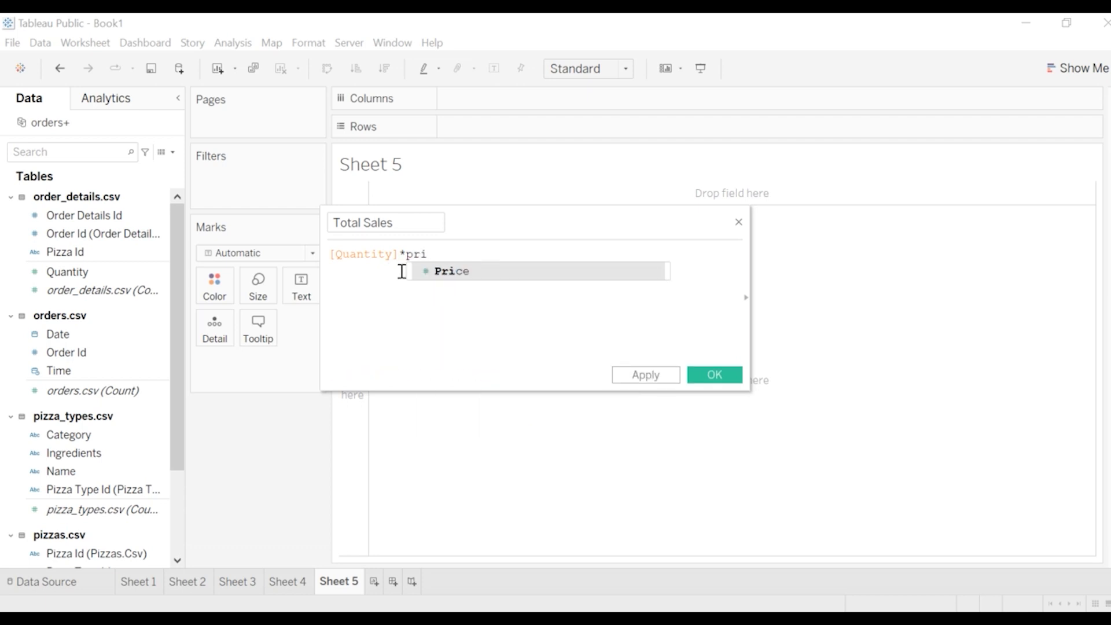
click(470, 272)
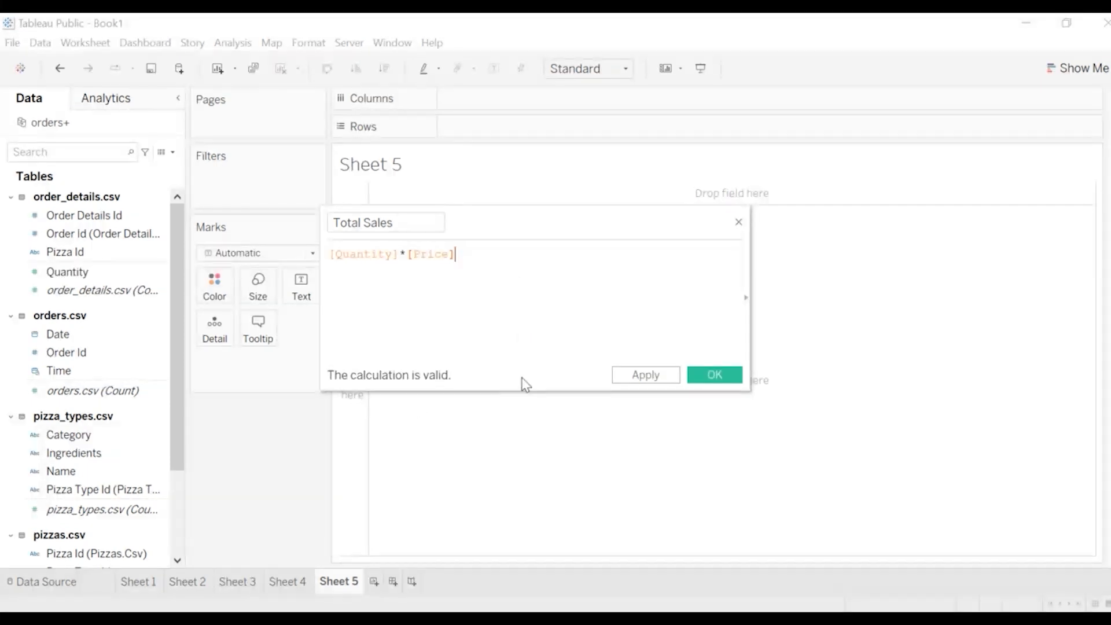
click(638, 379)
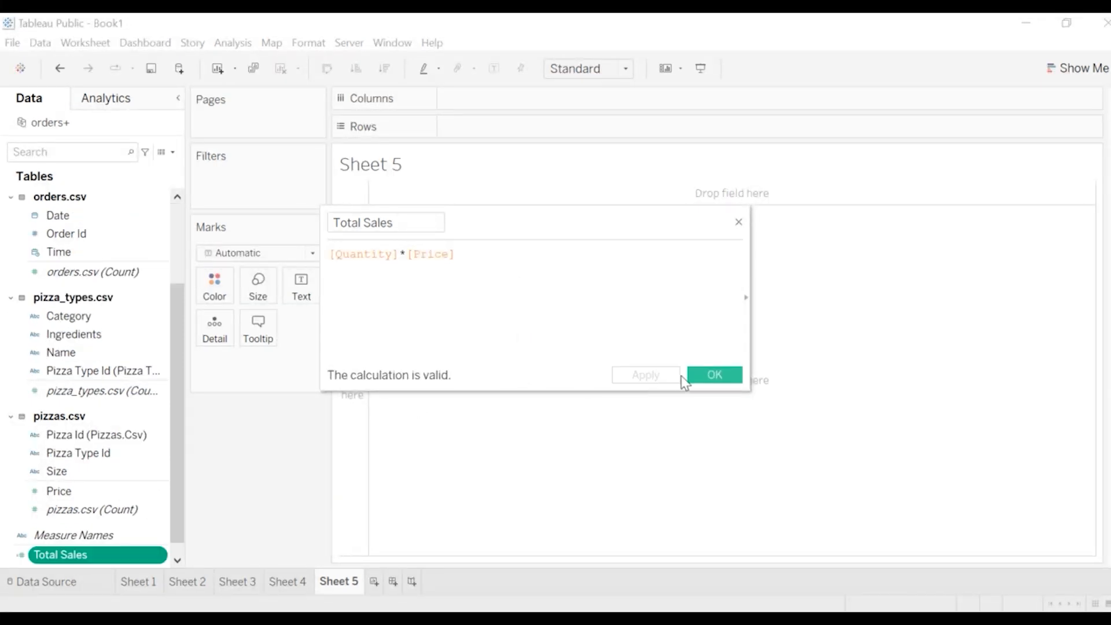
click(713, 375)
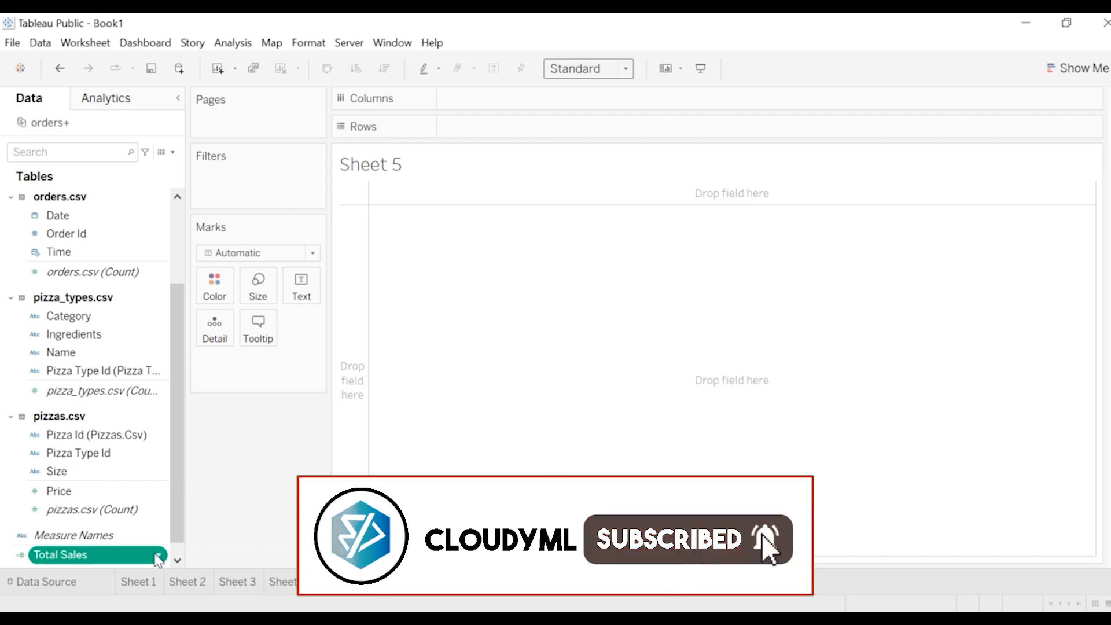
Step: Place the sum of Total Sales on Columns with mark labels on, and recheck the sales seasonality question in the Word document
click(177, 560)
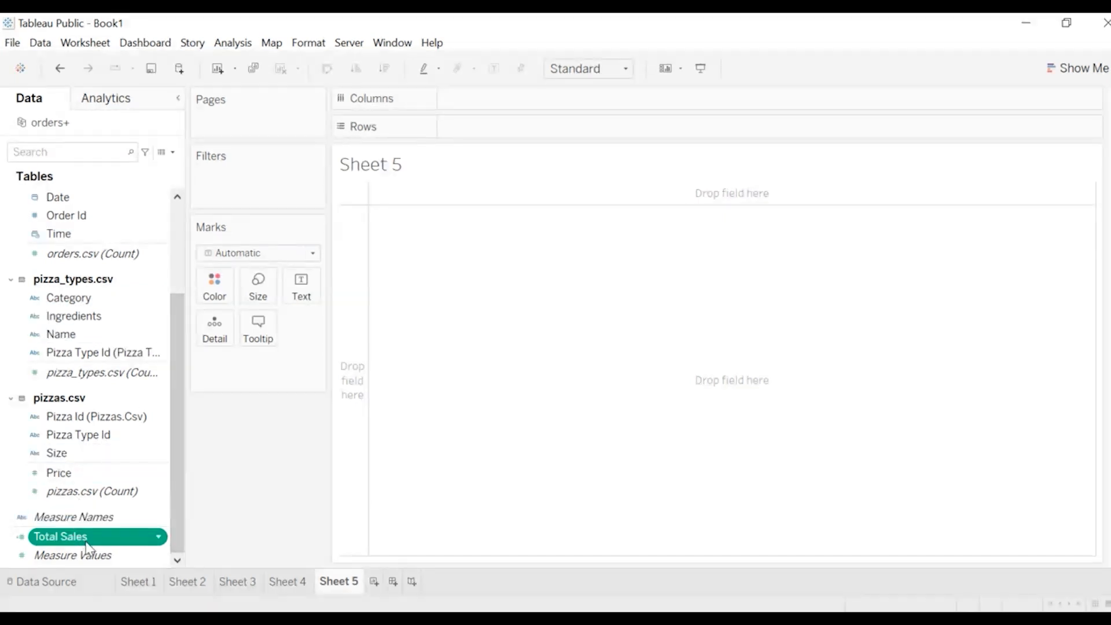
drag(86, 542, 478, 98)
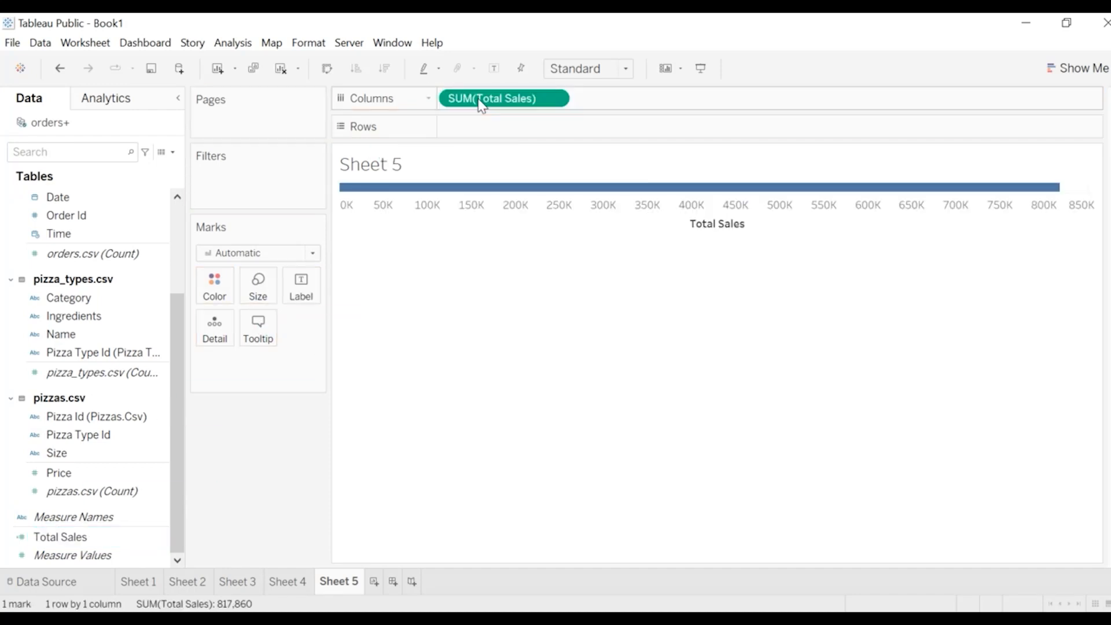
click(494, 68)
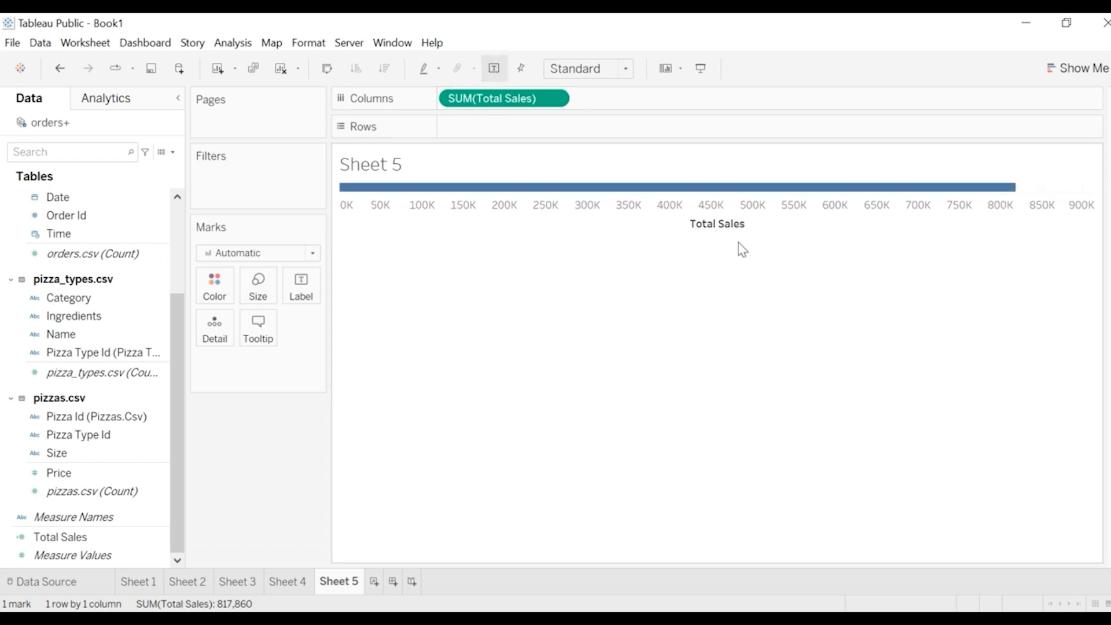
mouse_move(1003, 192)
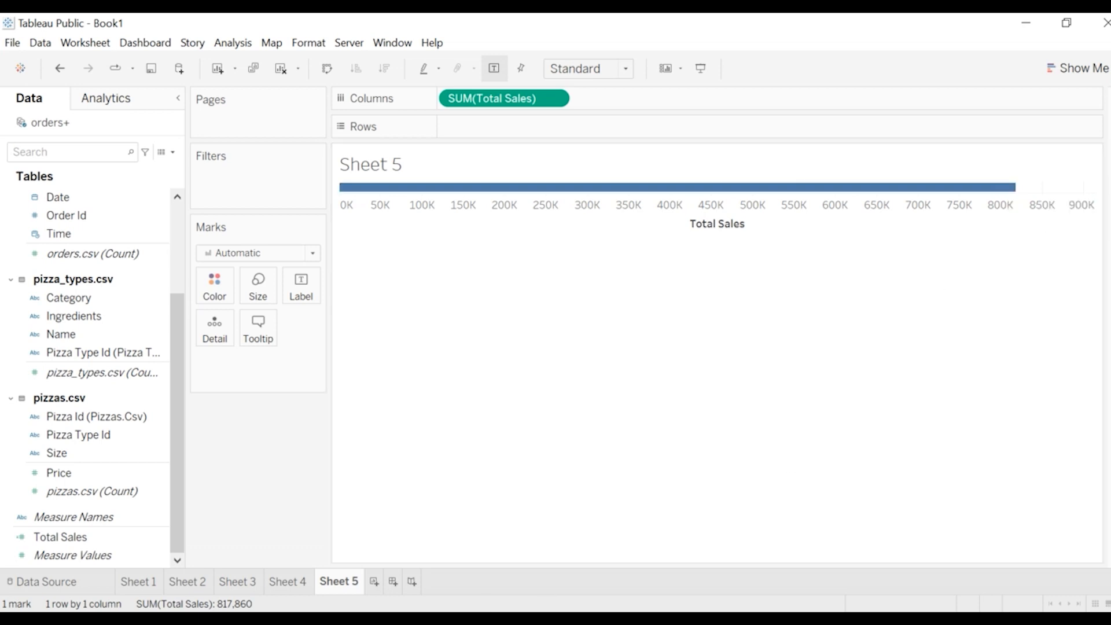
click(496, 556)
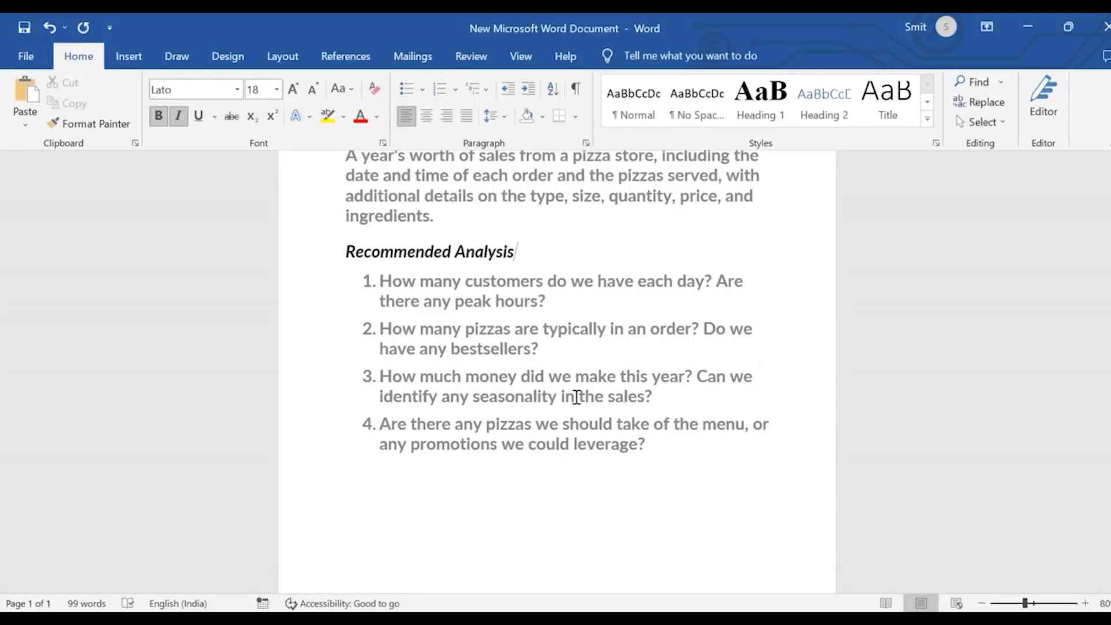
key(alt+Tab)
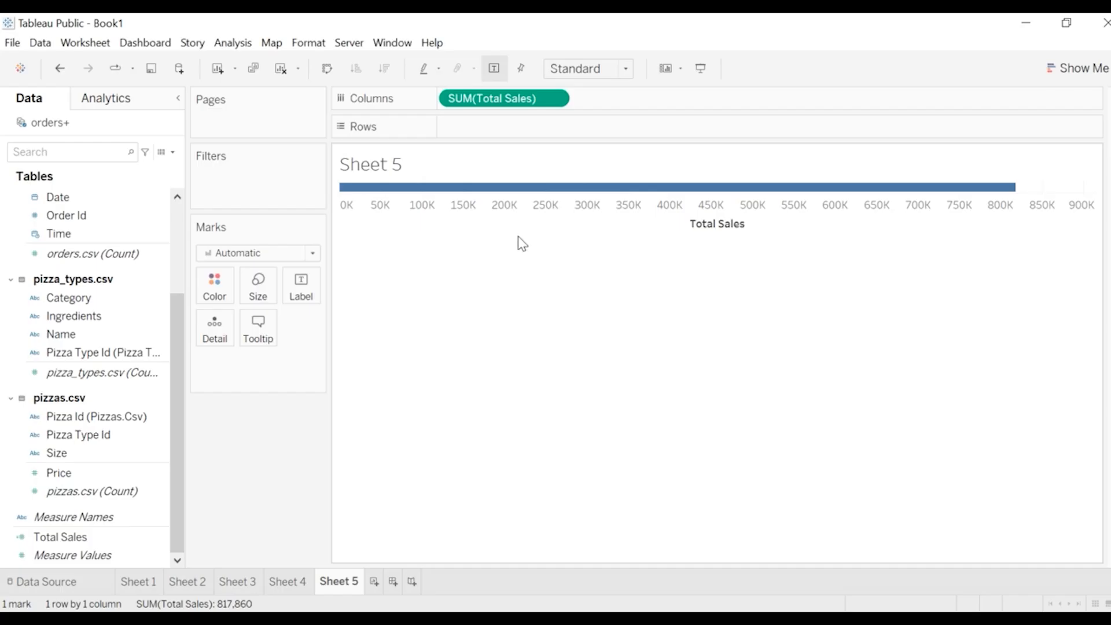
Step: Move the summed Total Sales to Rows and chart it by month of Date from orders.csv on Columns
drag(498, 104, 496, 126)
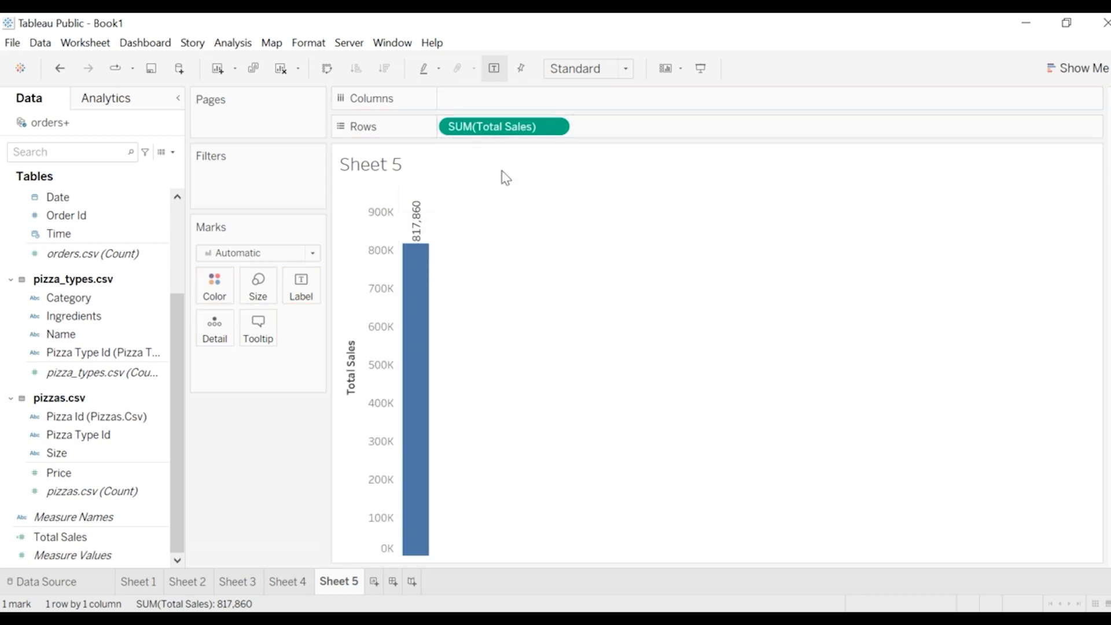
scroll(55, 335, up, 5)
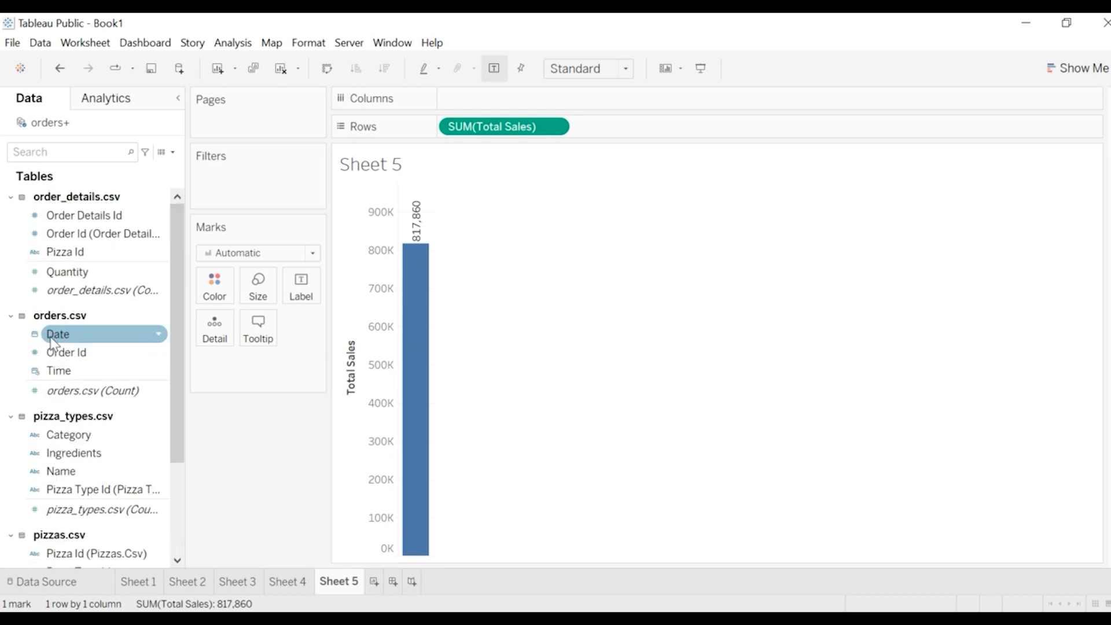
click(75, 343)
drag(75, 343, 471, 98)
click(555, 100)
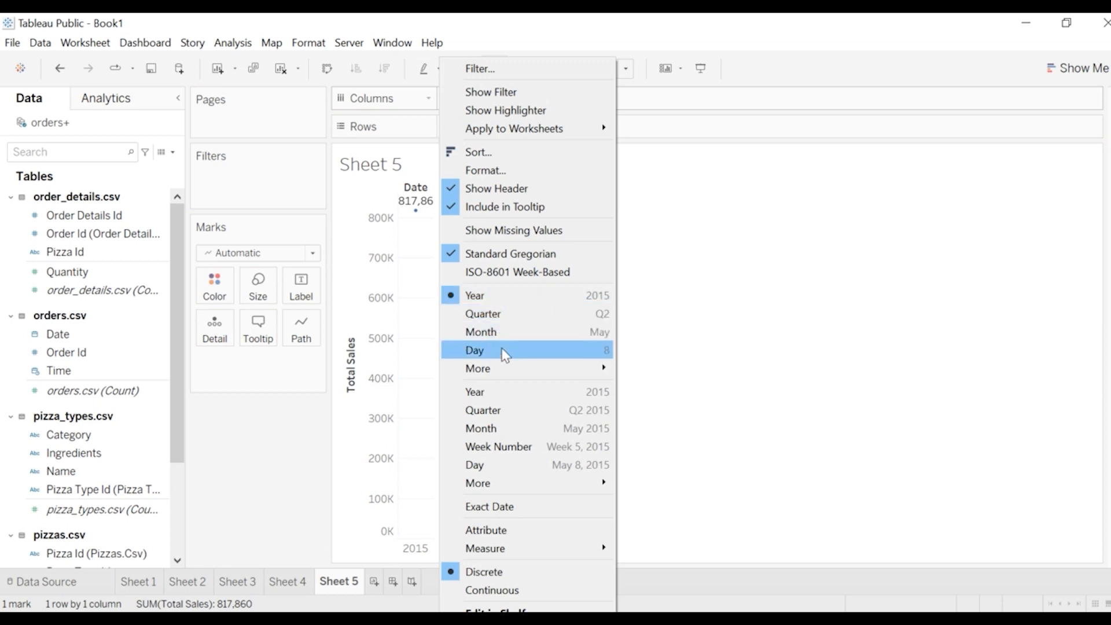
click(505, 333)
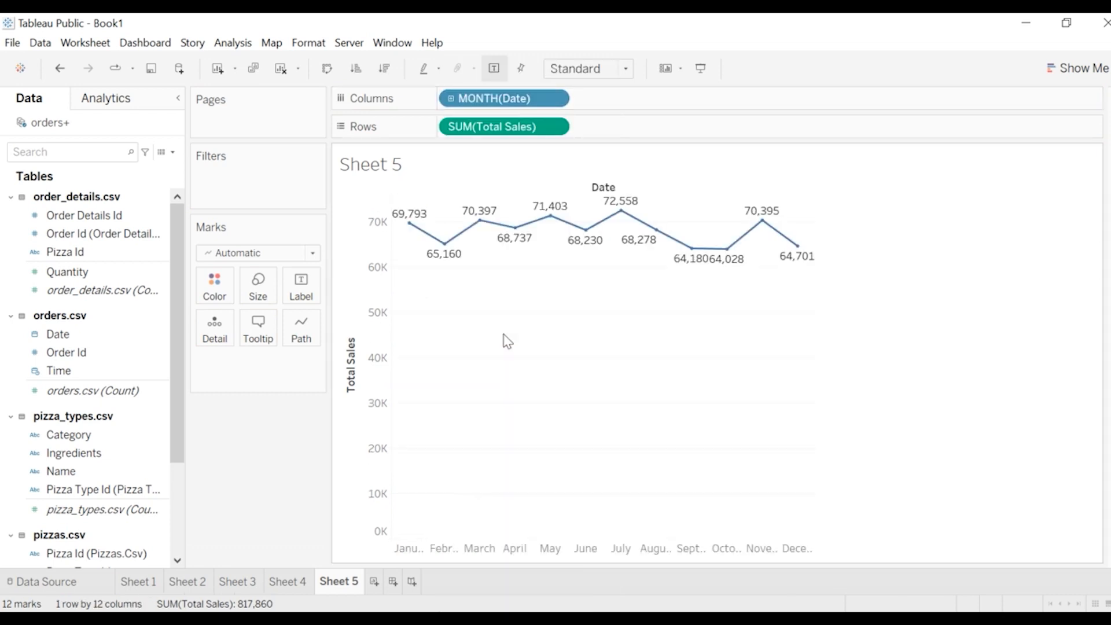
Step: Fit the monthly sales line to the entire view and inspect the January, February and March points for seasonality
click(622, 71)
click(576, 133)
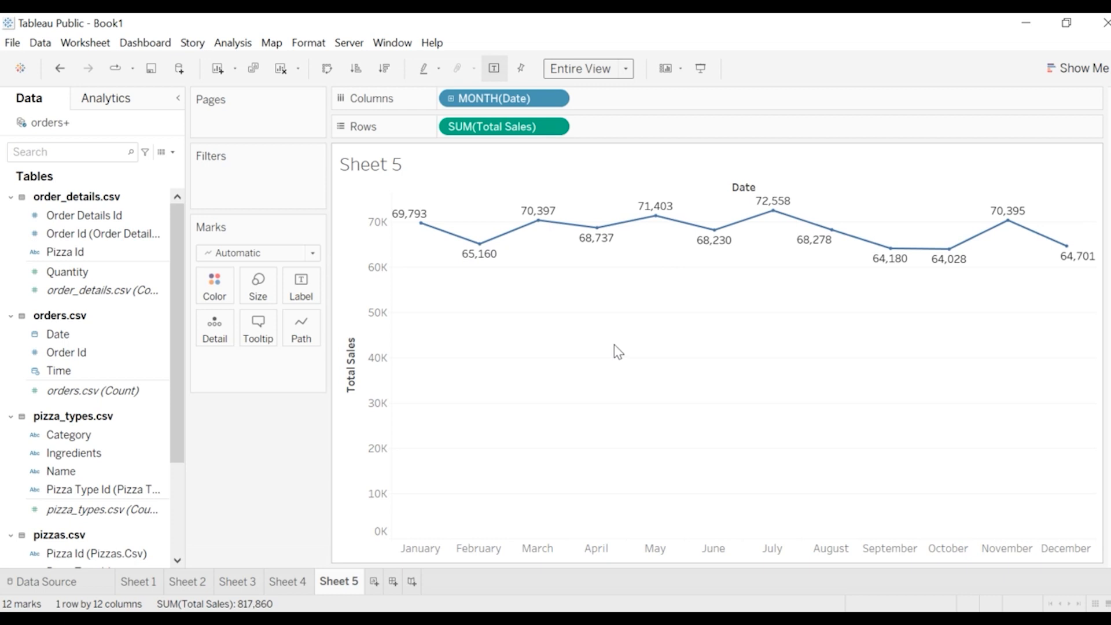
mouse_move(419, 232)
mouse_move(482, 255)
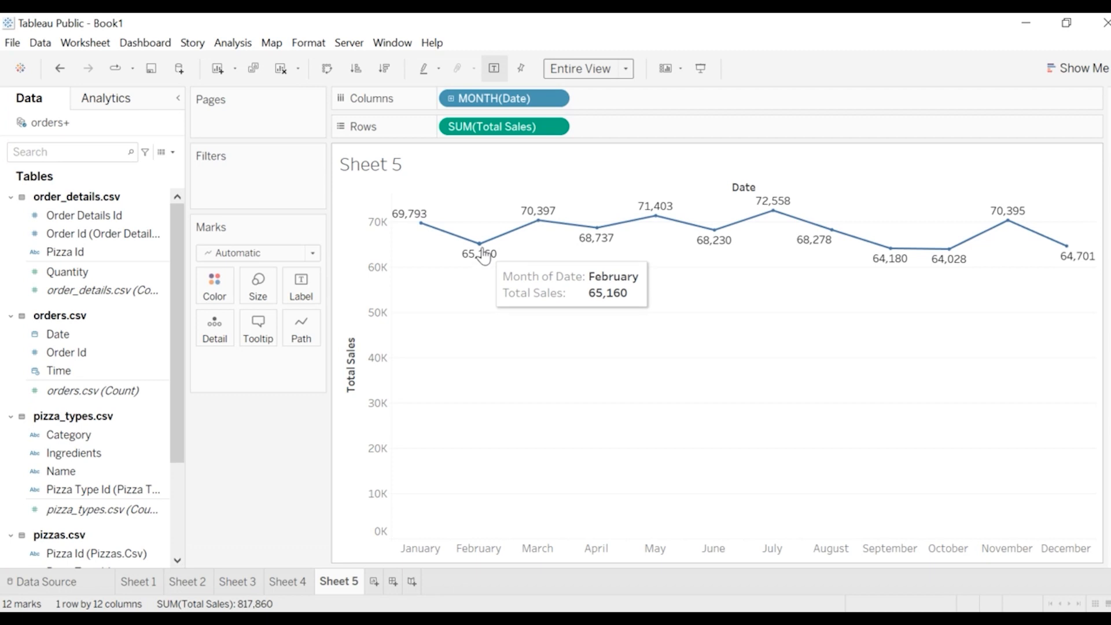
mouse_move(513, 242)
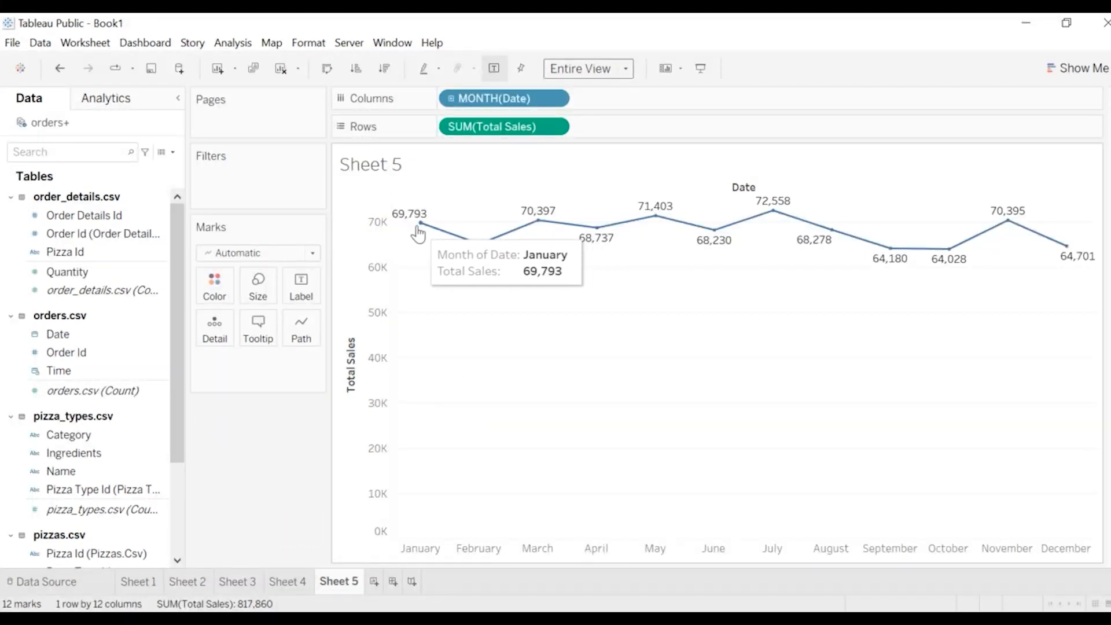
mouse_move(543, 223)
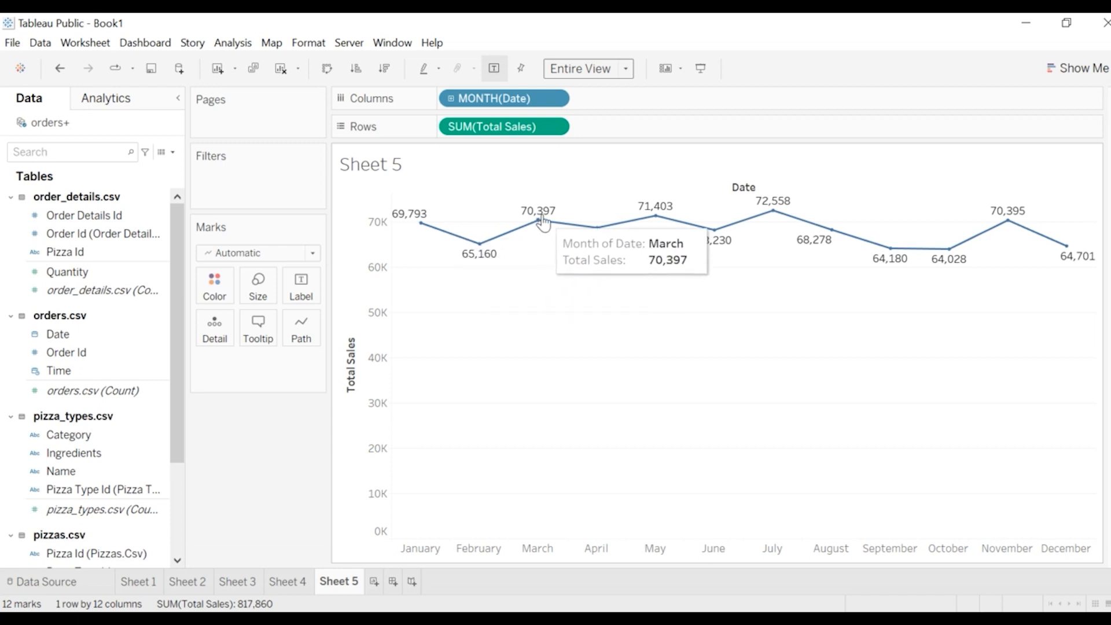
Step: Inspect the June through October and February points on the monthly Total Sales line for seasonality
mouse_move(718, 229)
mouse_move(775, 208)
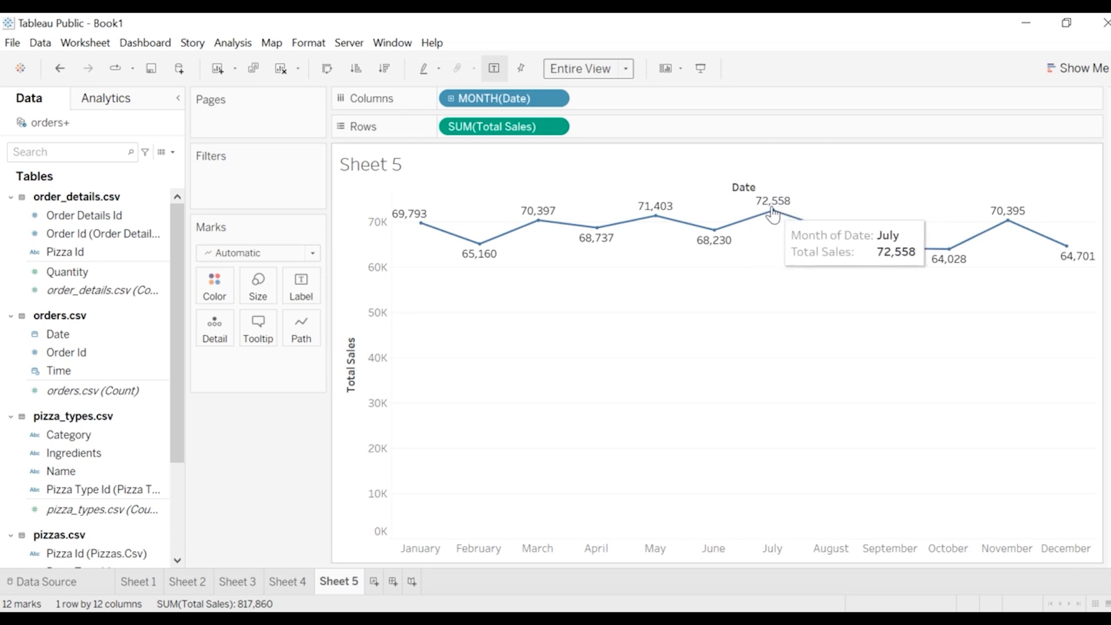
mouse_move(834, 238)
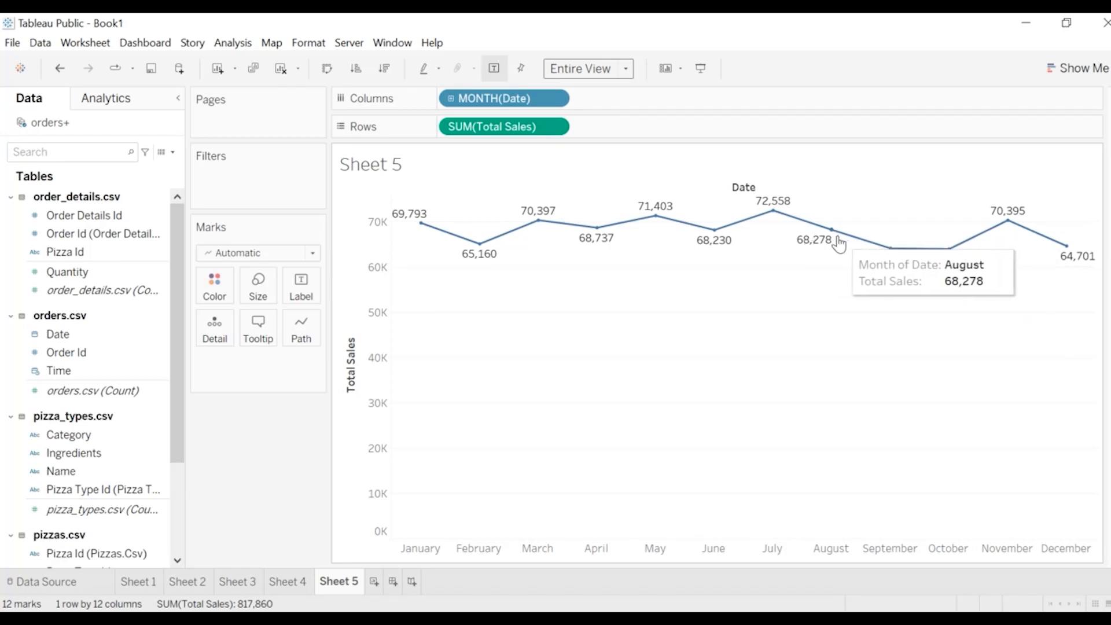
mouse_move(885, 254)
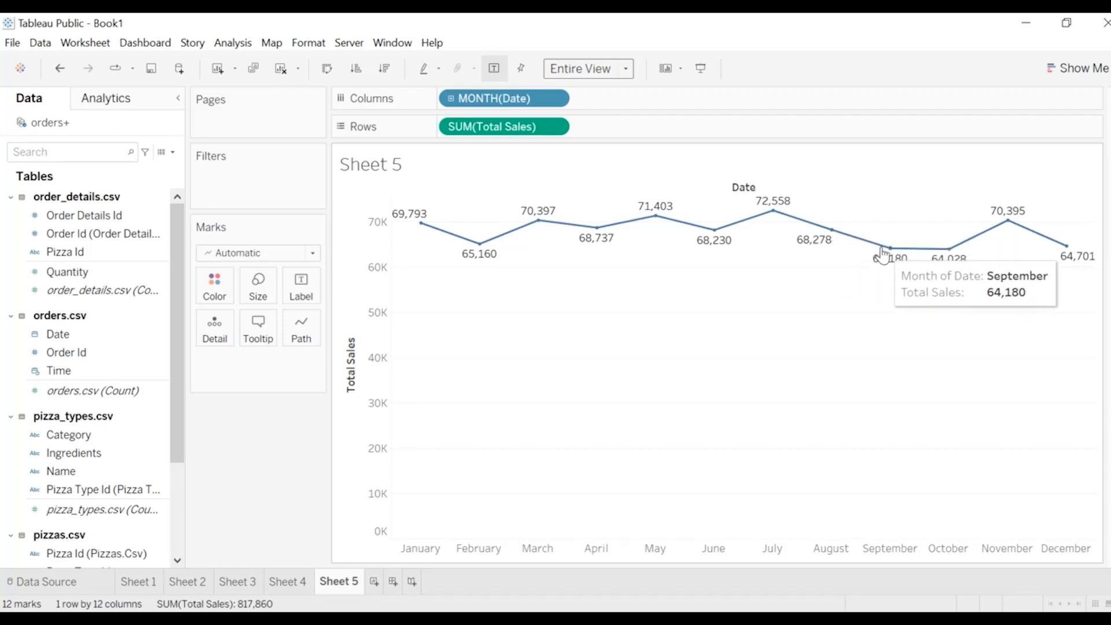
mouse_move(949, 255)
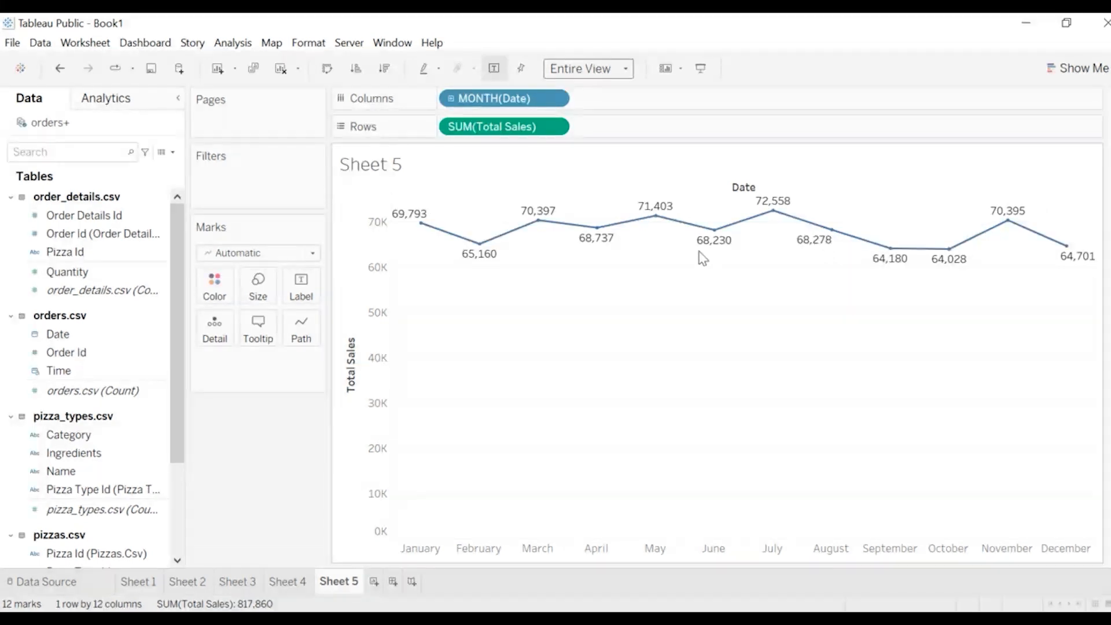
mouse_move(469, 260)
mouse_move(446, 244)
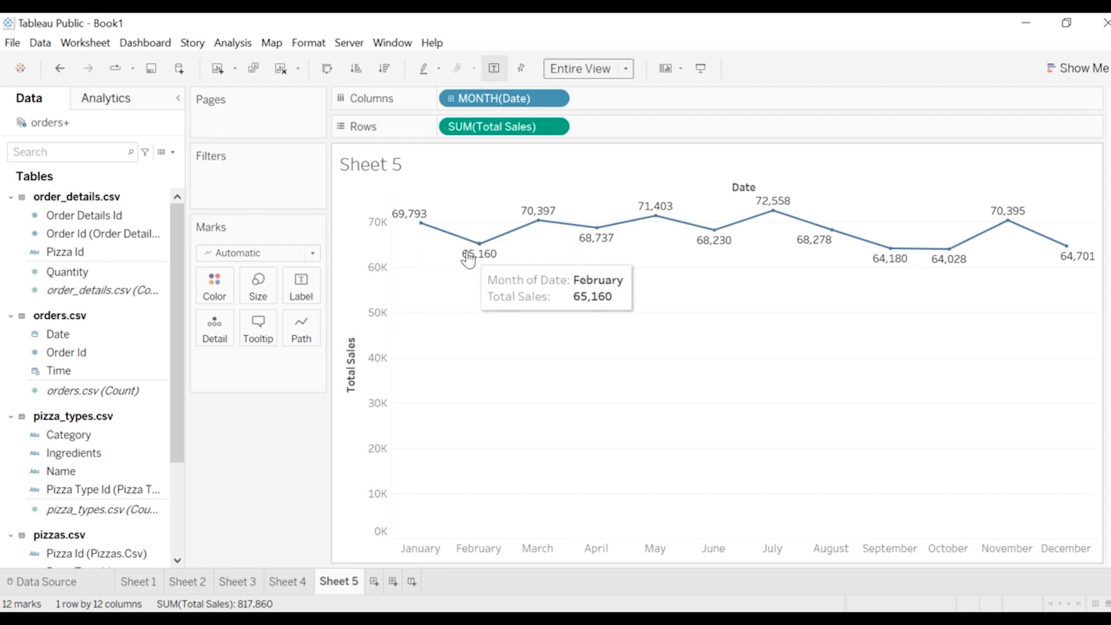
mouse_move(718, 242)
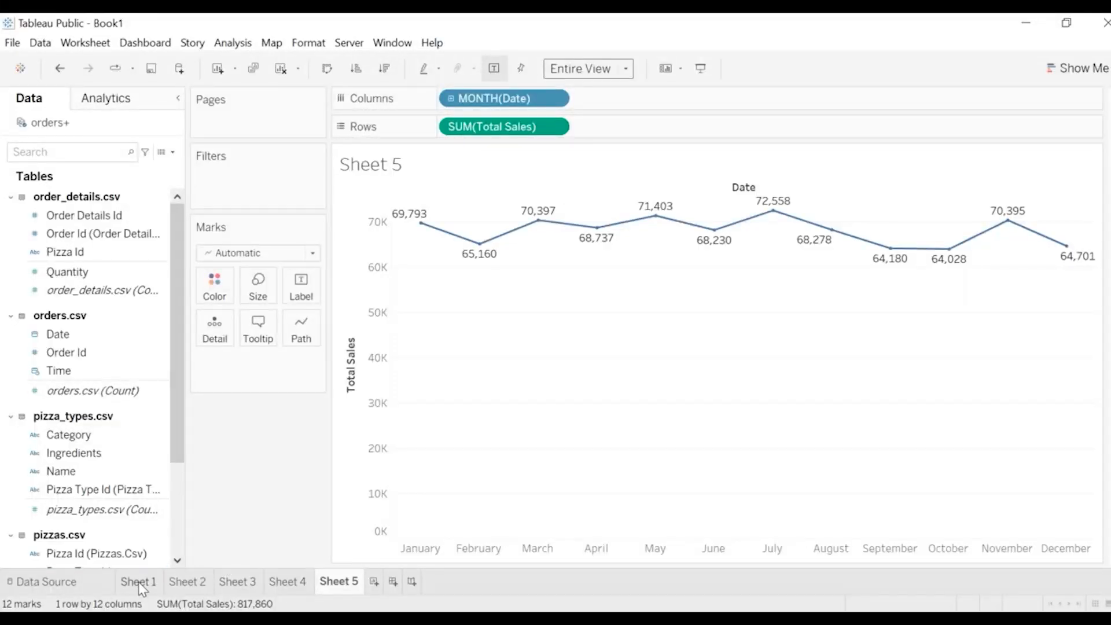
Step: Check the customers question in the Word document and rename Sheet 1 in Tableau as Customers per day
click(138, 582)
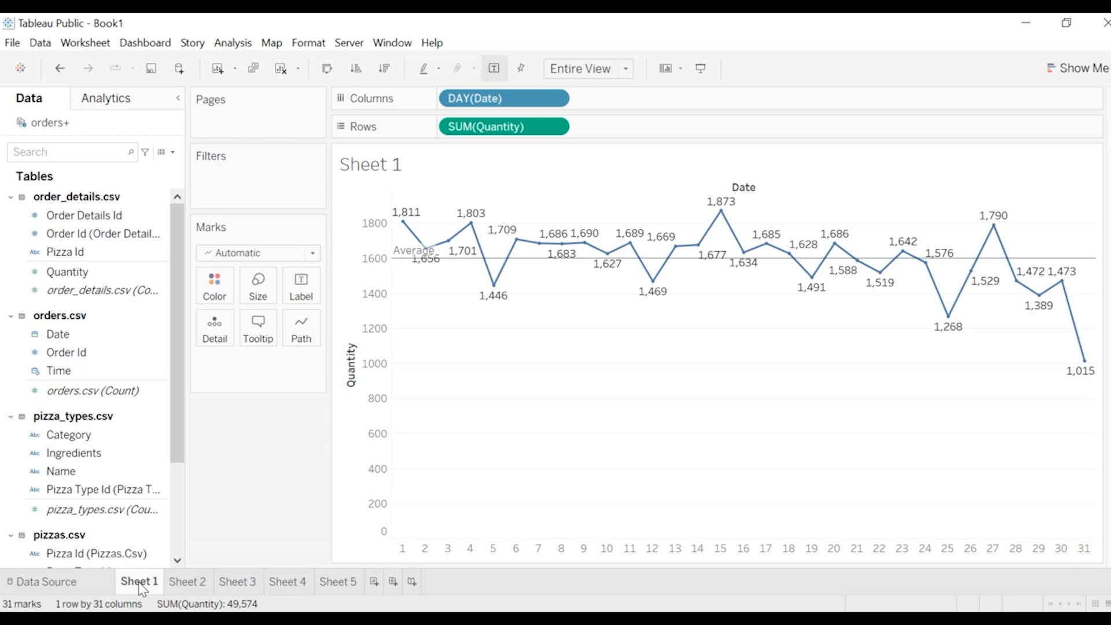
mouse_move(426, 258)
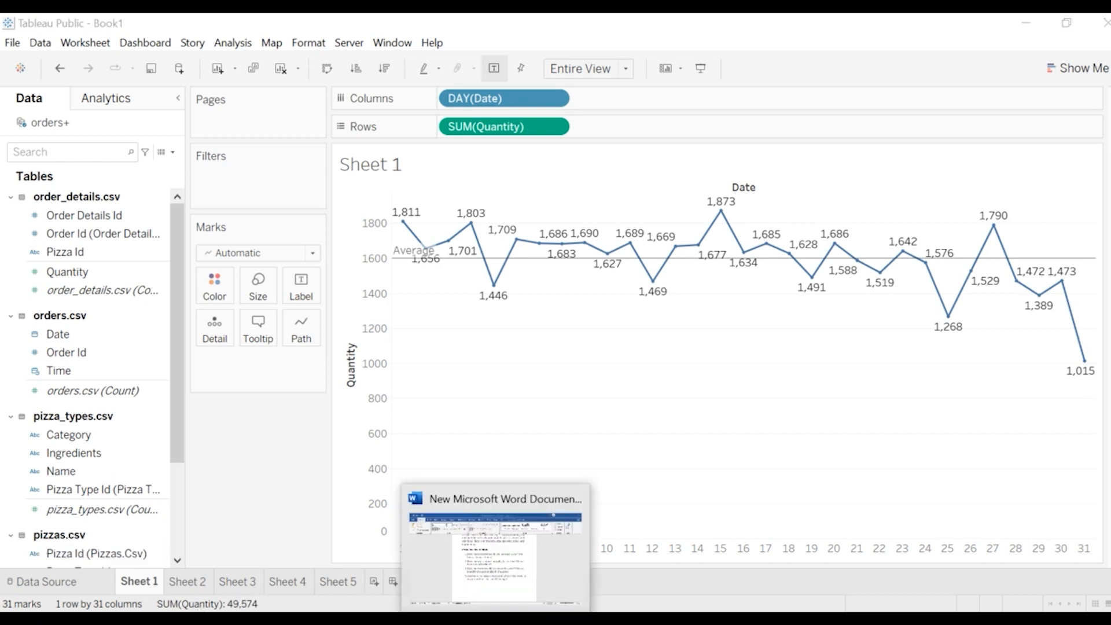
click(496, 556)
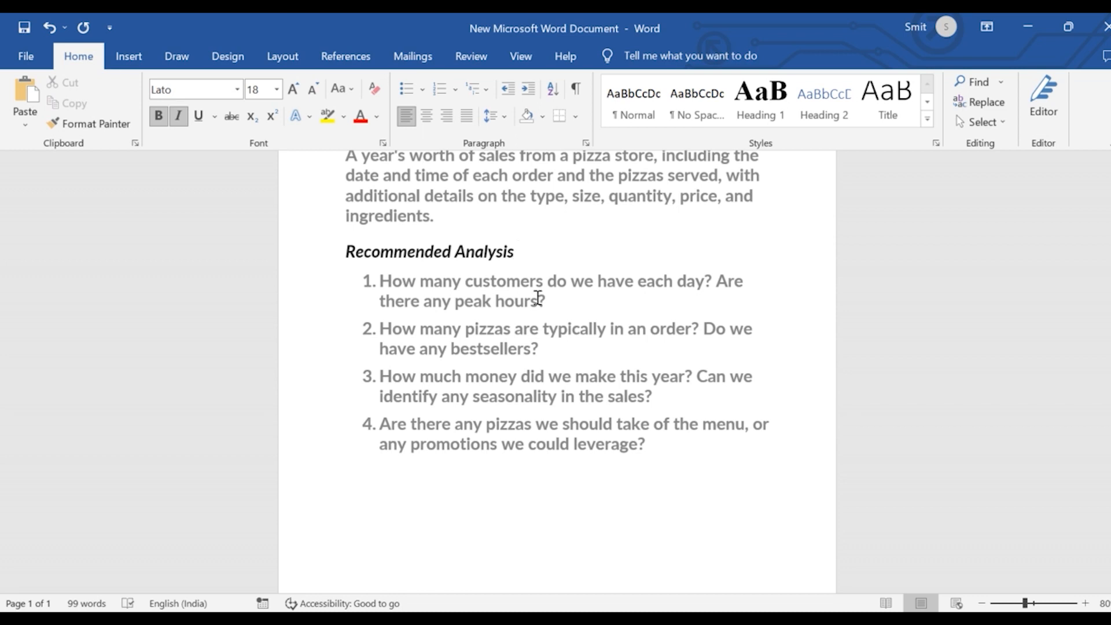
key(alt+Tab)
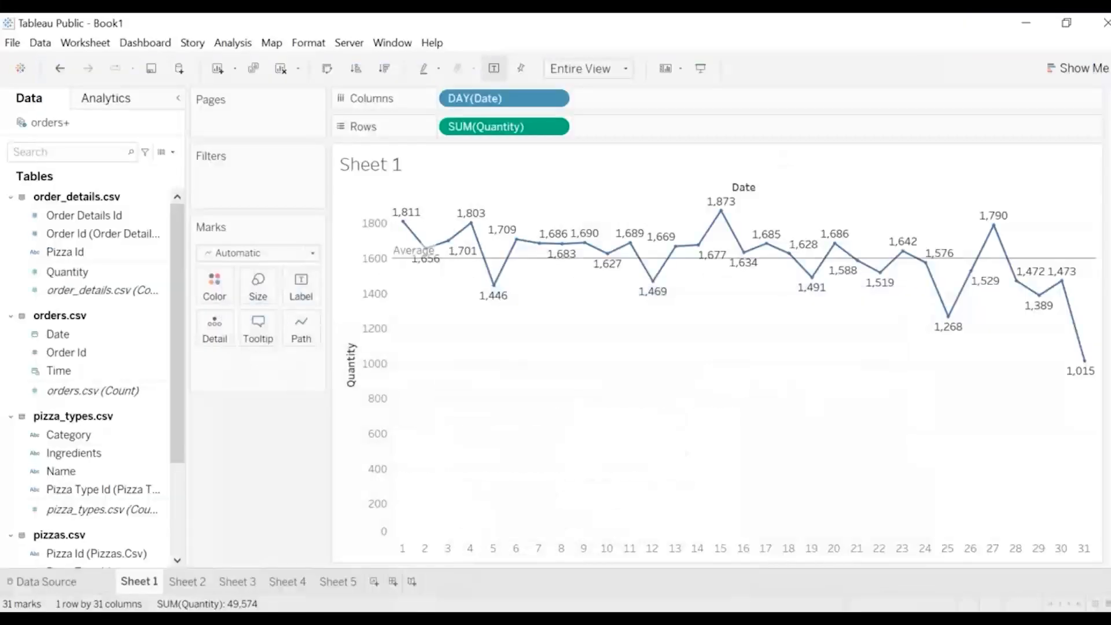
double_click(140, 581)
text(Customers)
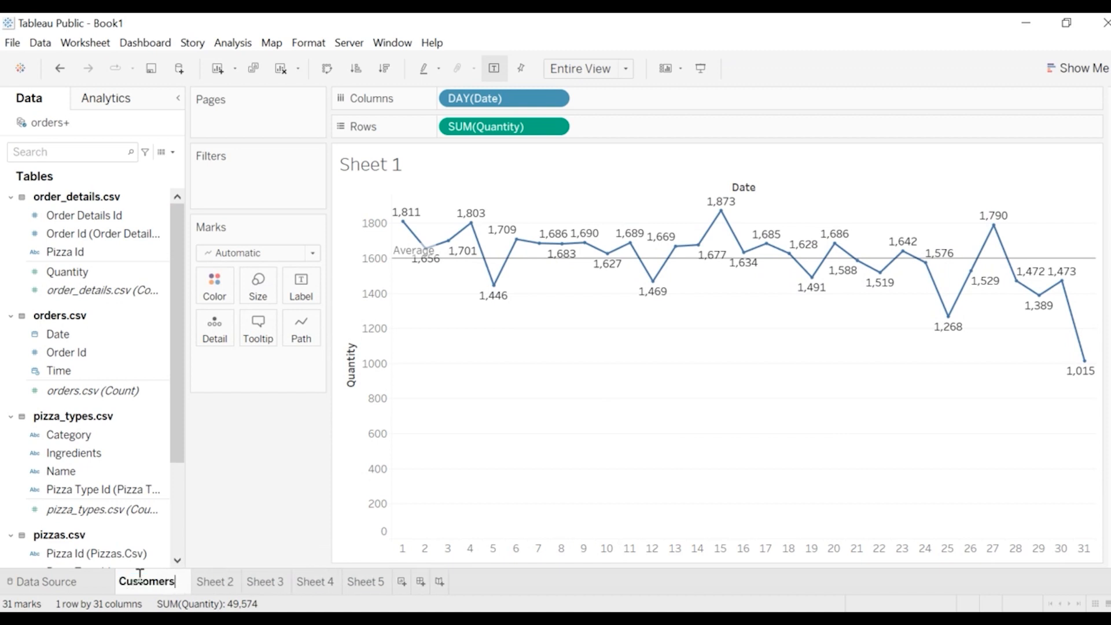
text( pe)
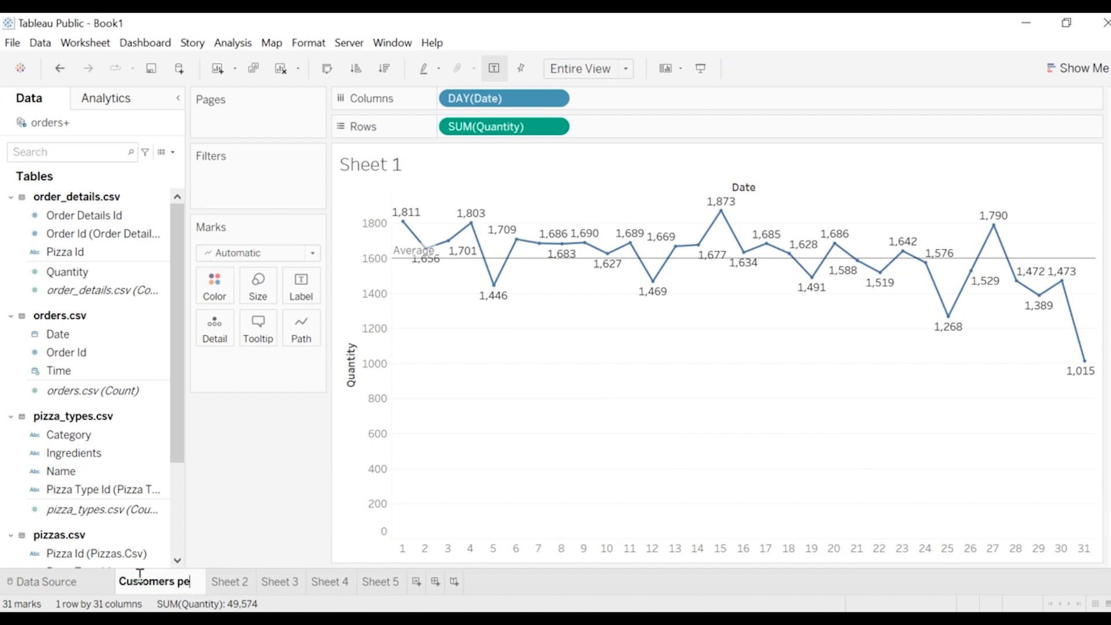
text(r day)
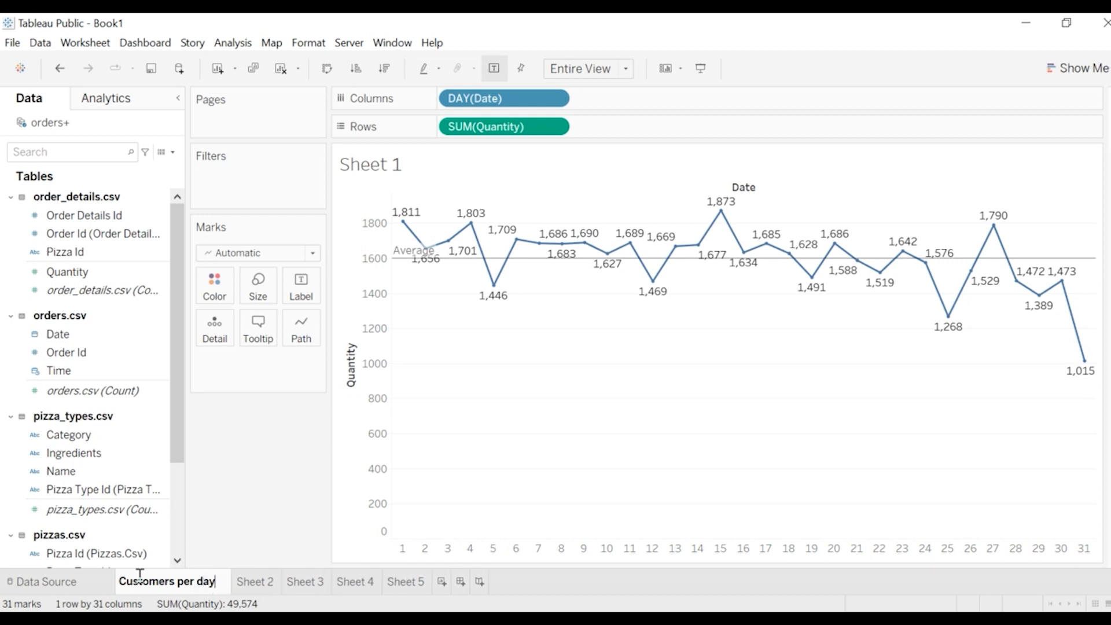
key(Return)
Step: Rename Sheet 2, the worksheet with quantity by hour, as Peak Hours
click(282, 583)
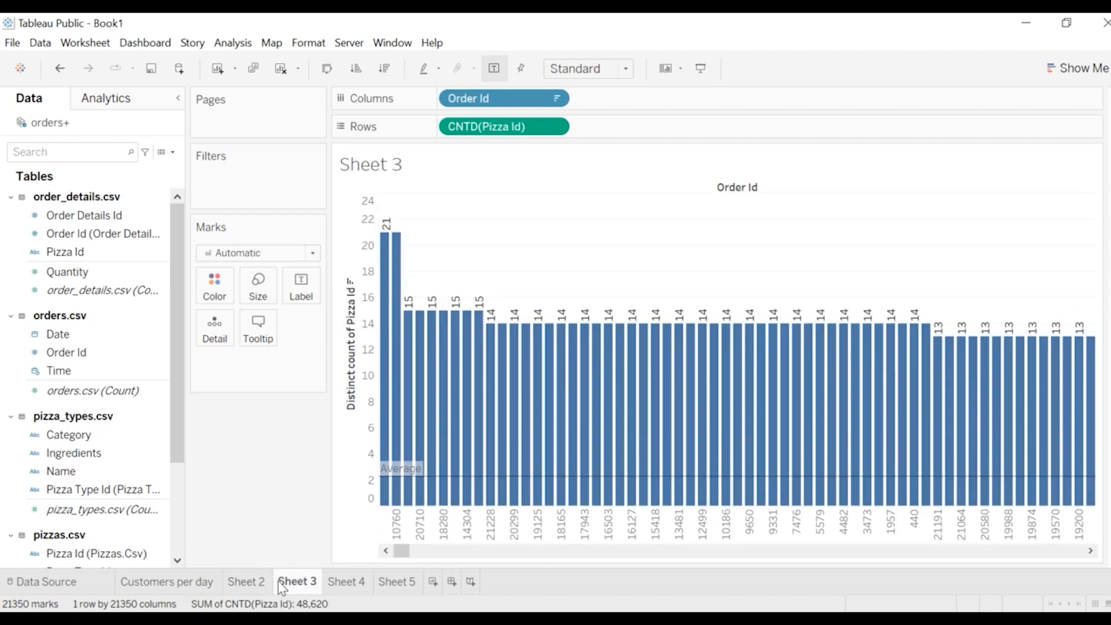
click(246, 581)
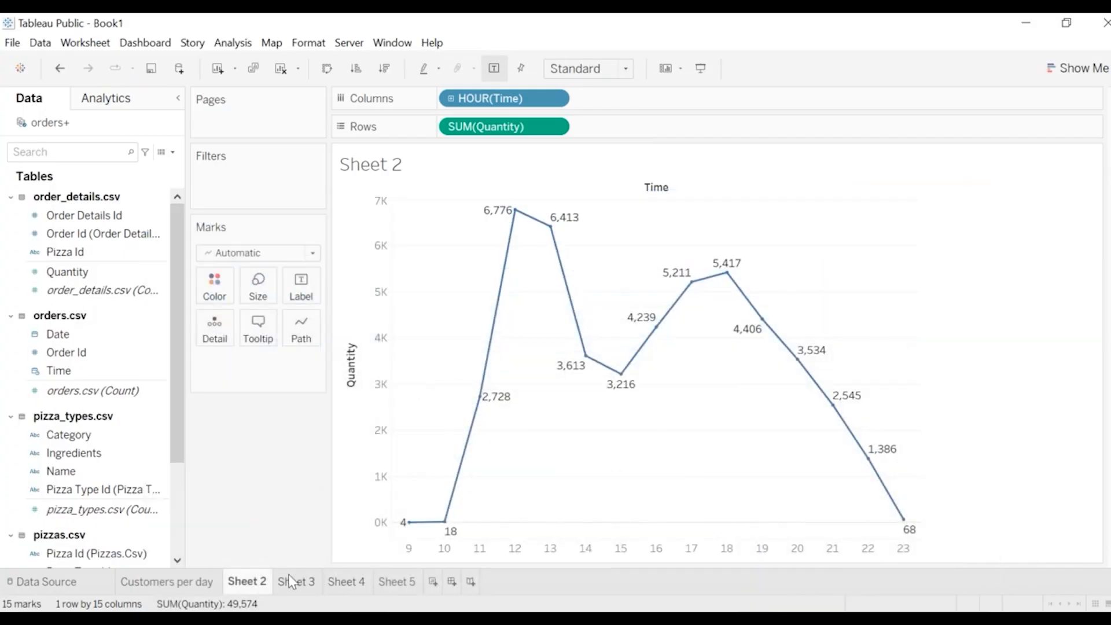
mouse_move(253, 584)
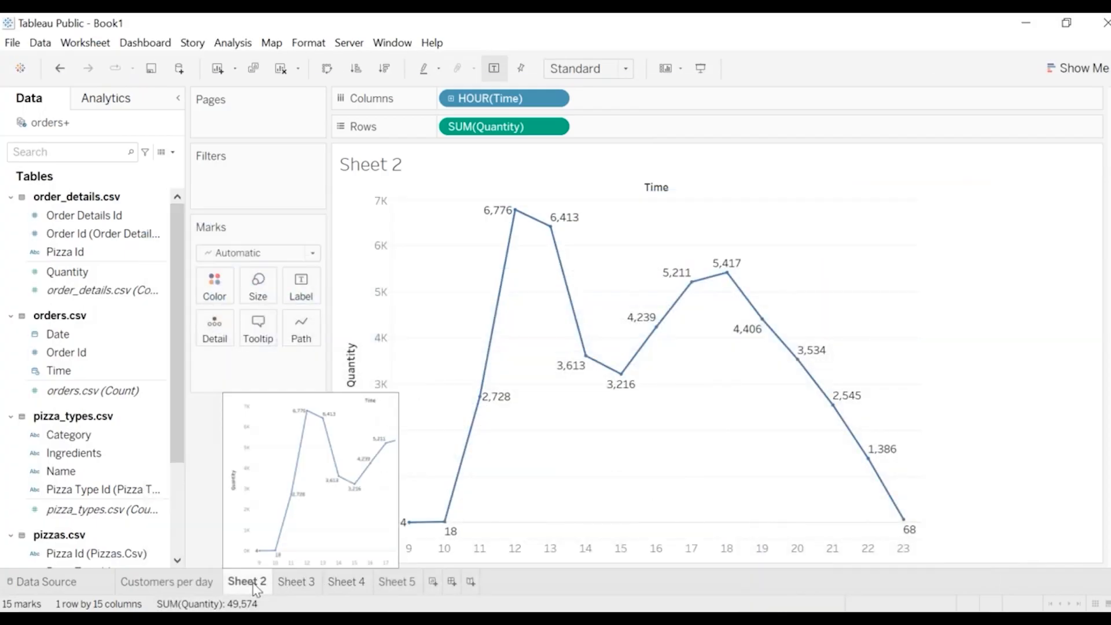
double_click(253, 584)
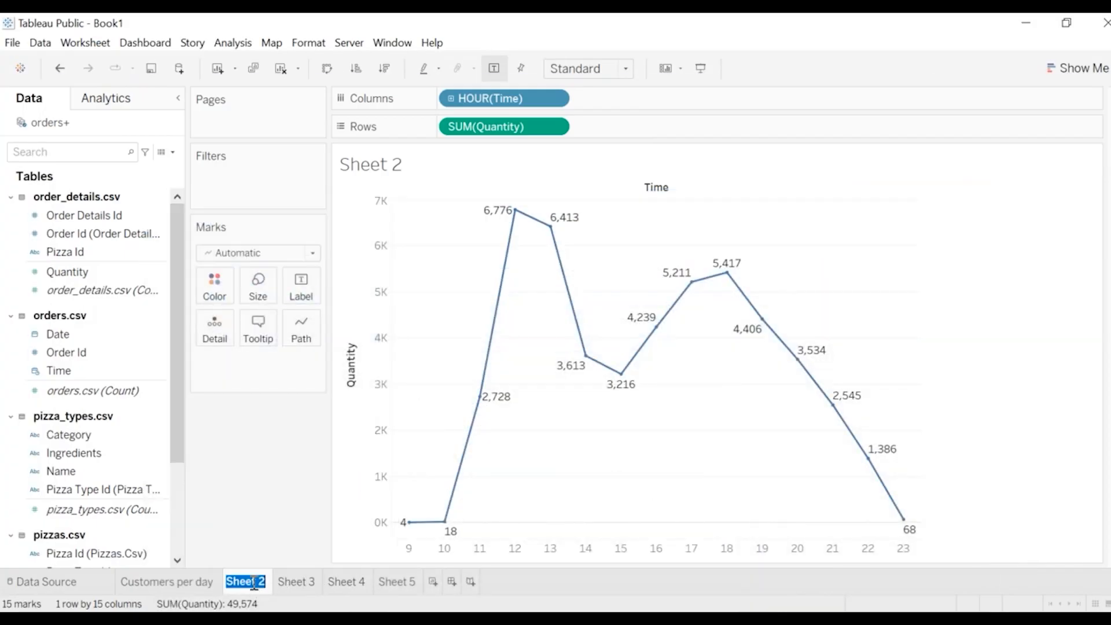
text(Peak Hours)
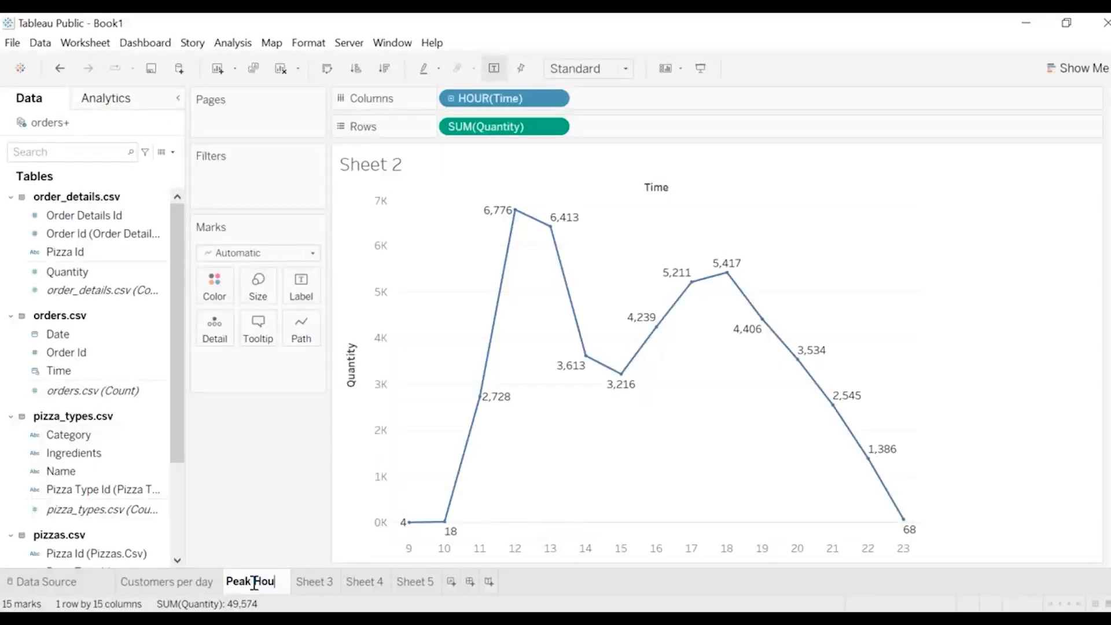
Step: Check the pizzas-in-an-order question in the Word document and rename Sheet 3 in Tableau as Pizza per order
click(336, 586)
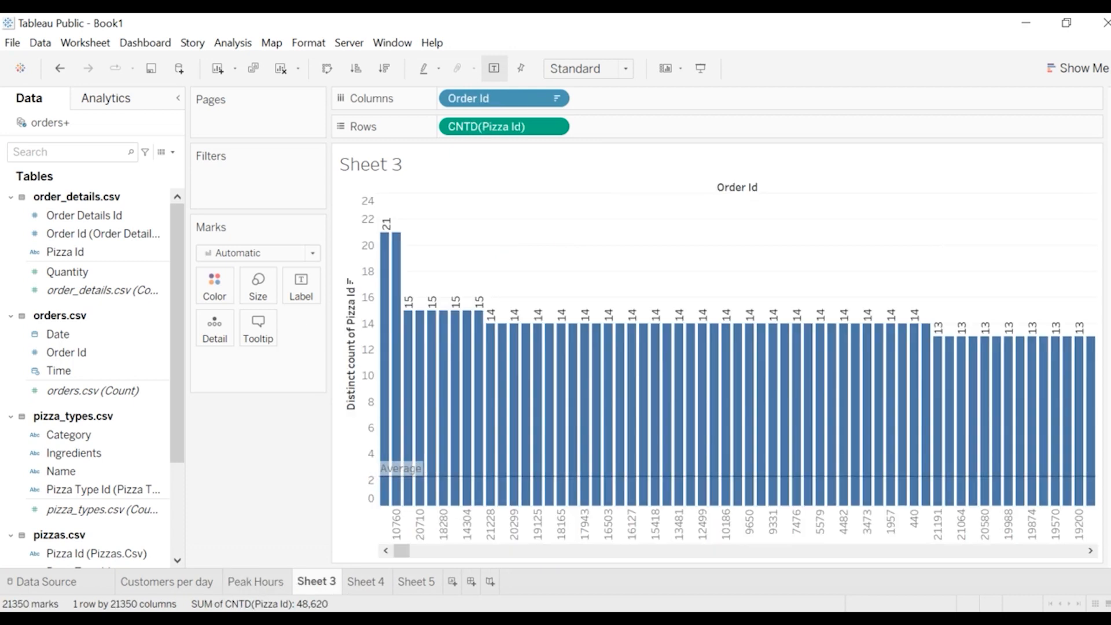
key(alt+Tab)
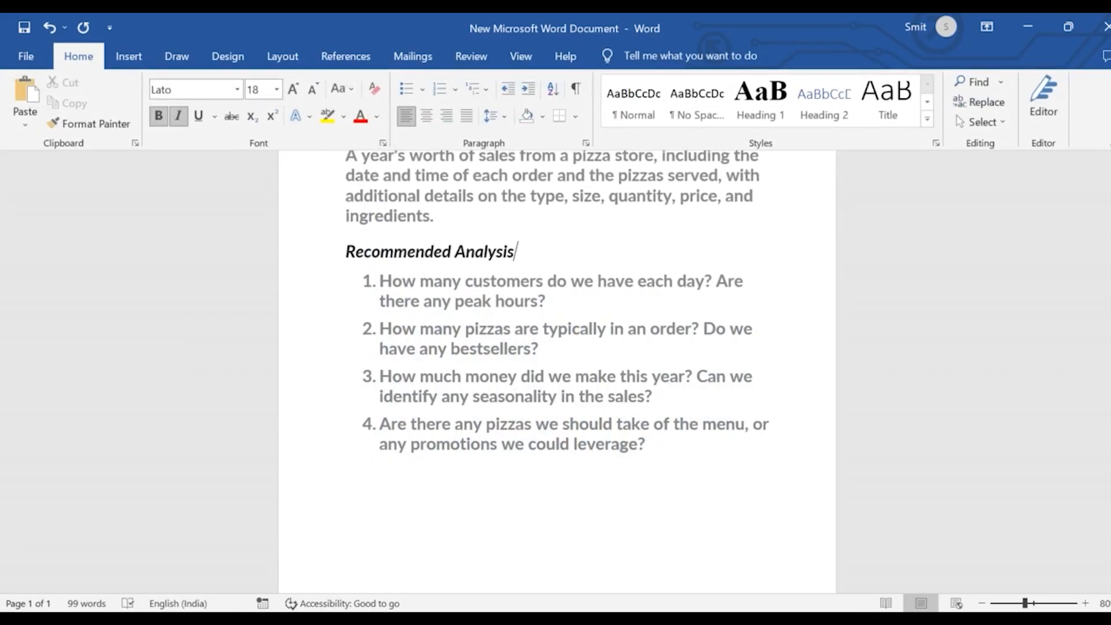
key(alt+Tab)
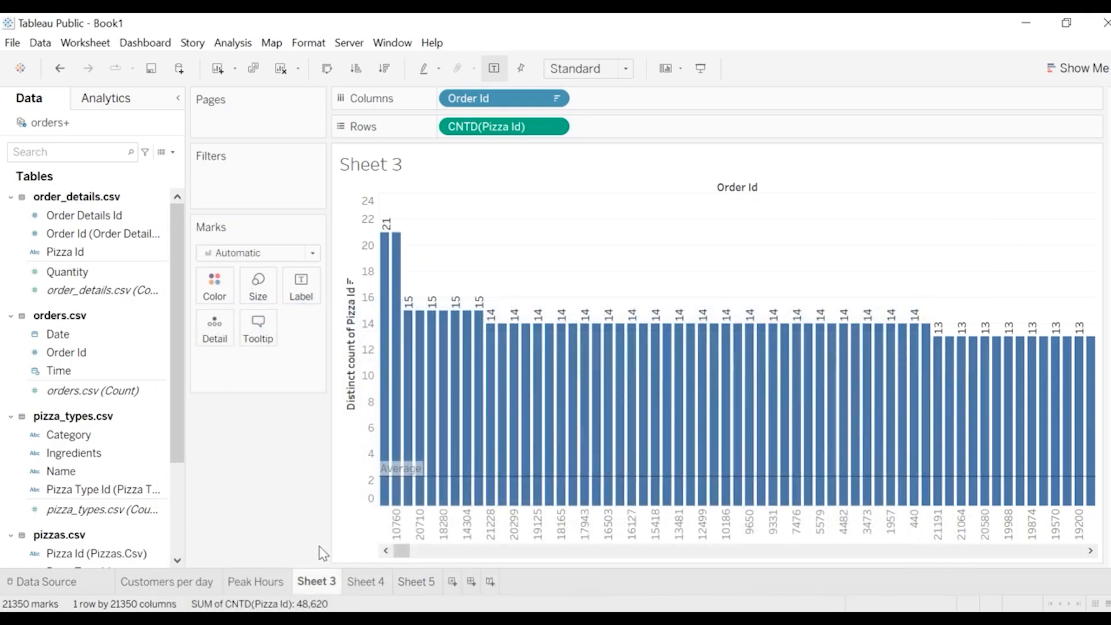
double_click(322, 581)
text(Pizza per order)
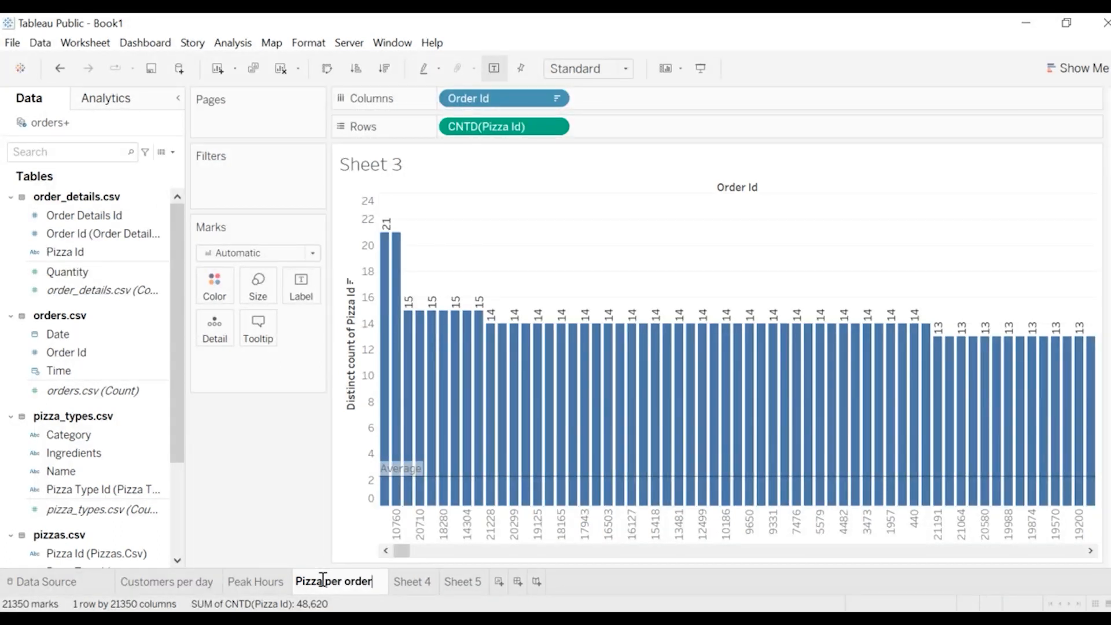
Step: Rename Sheet 4, the worksheet with quantity by Pizza Id, as Bestsellers
click(426, 583)
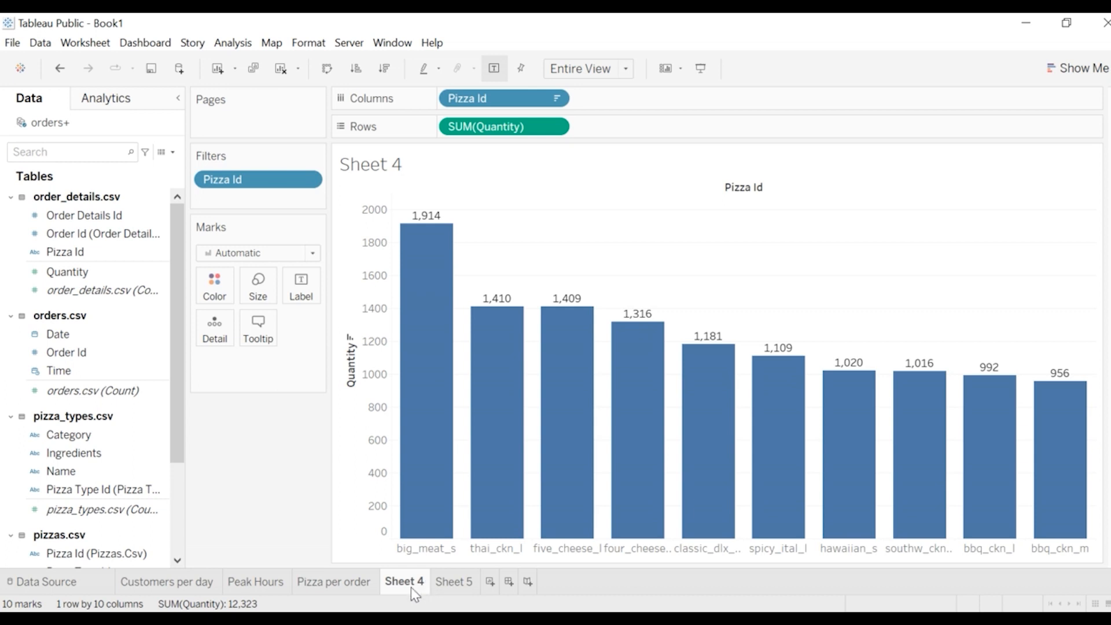
text(Best-)
text(ellers)
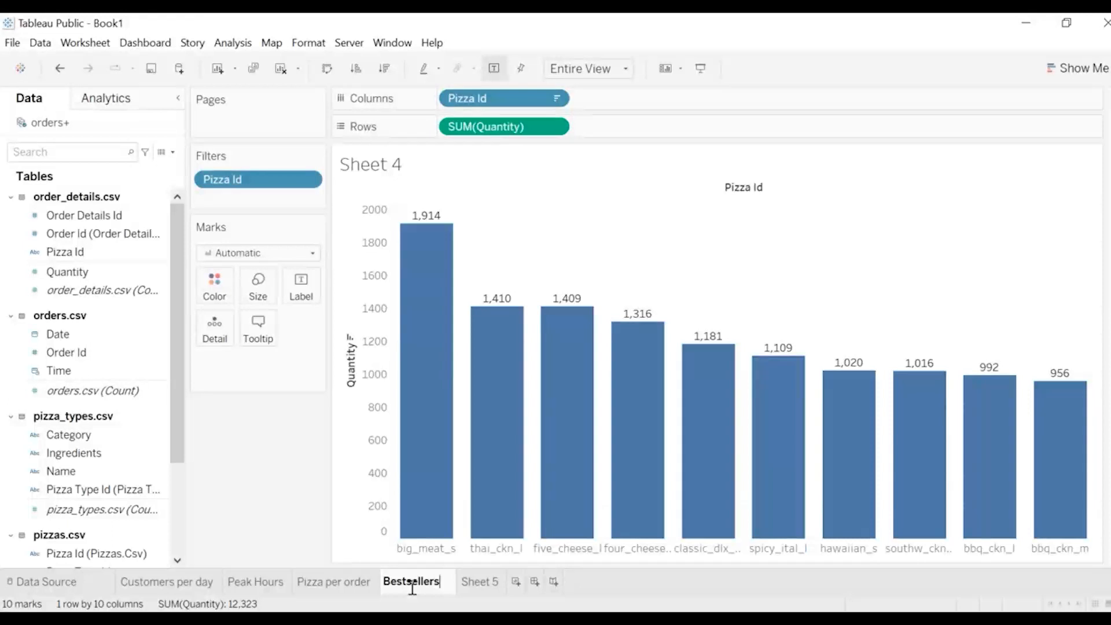
key(Return)
Step: Rename Sheet 5, the worksheet with the monthly sales line, as Total Sales
click(480, 581)
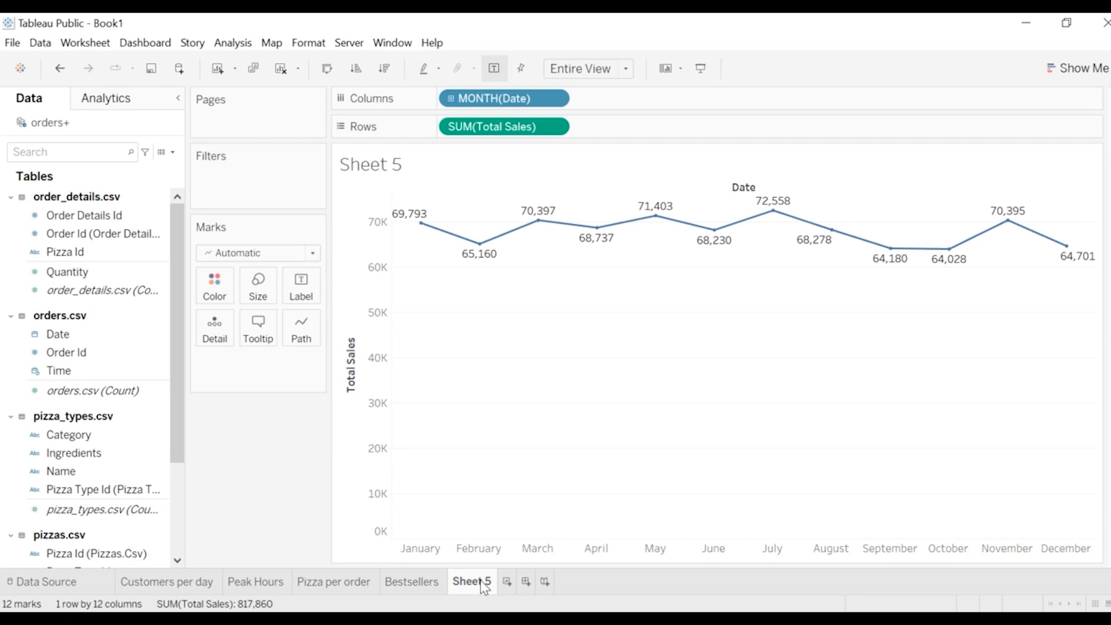
double_click(481, 582)
click(482, 582)
double_click(482, 581)
key(ctrl+a)
text(Total Sales)
key(Return)
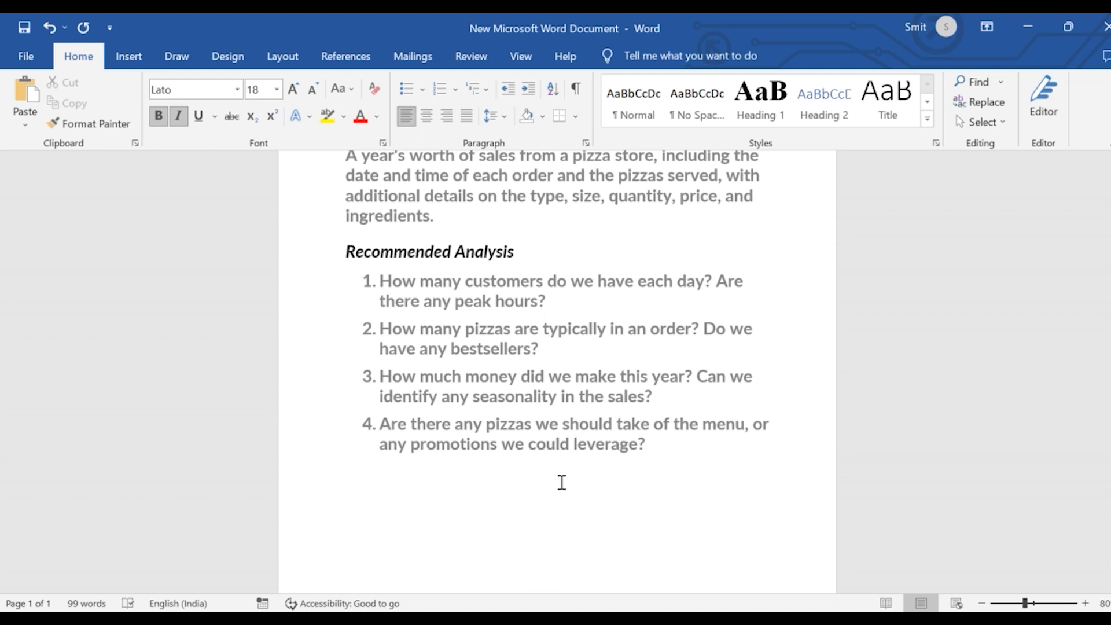
Step: Switch back to Tableau and, on a new worksheet, place Category from pizza_types.csv on Columns, fitted to the entire view
click(540, 619)
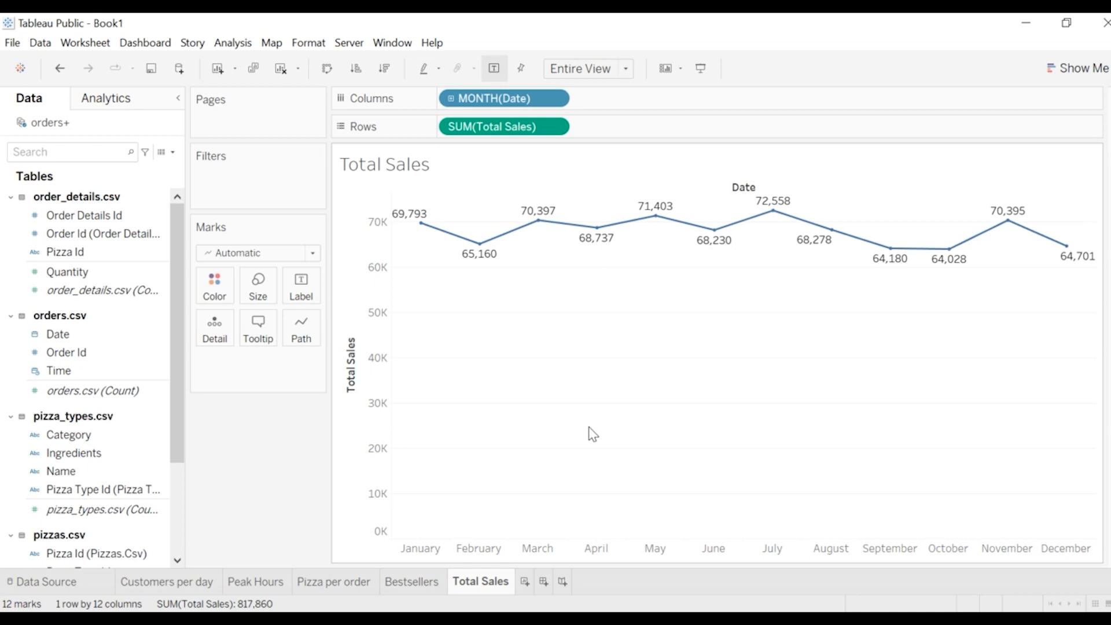
click(525, 582)
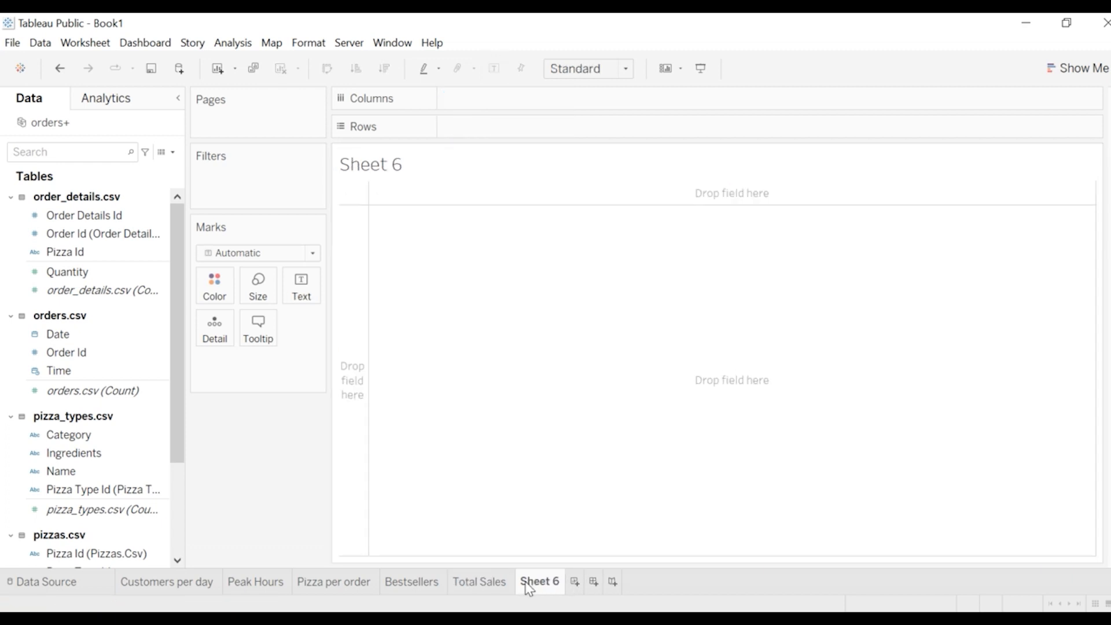
click(118, 293)
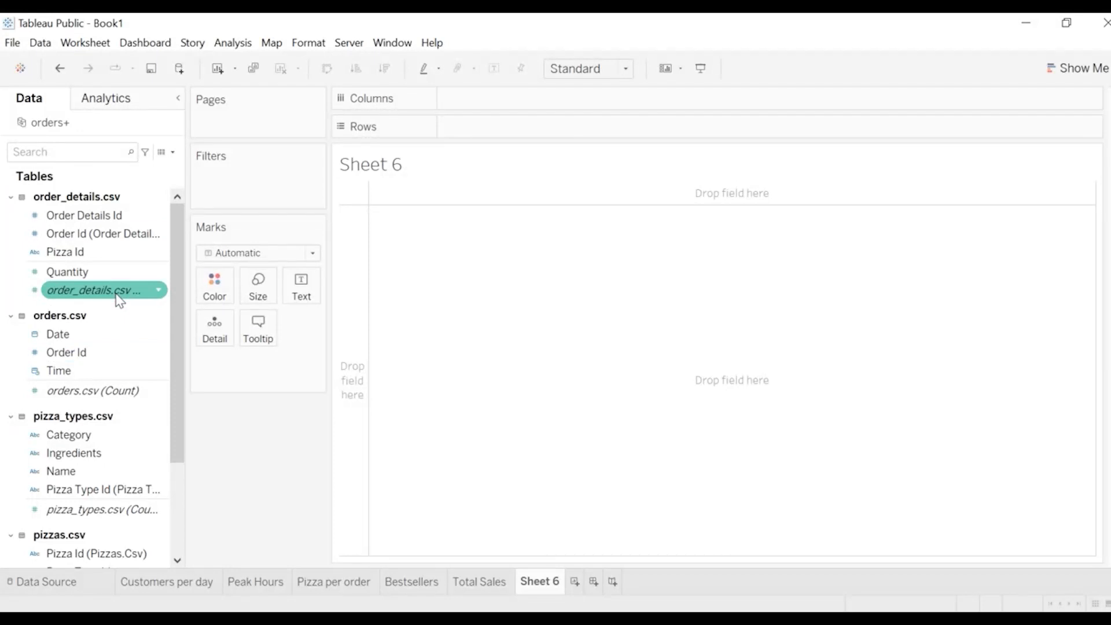
click(110, 440)
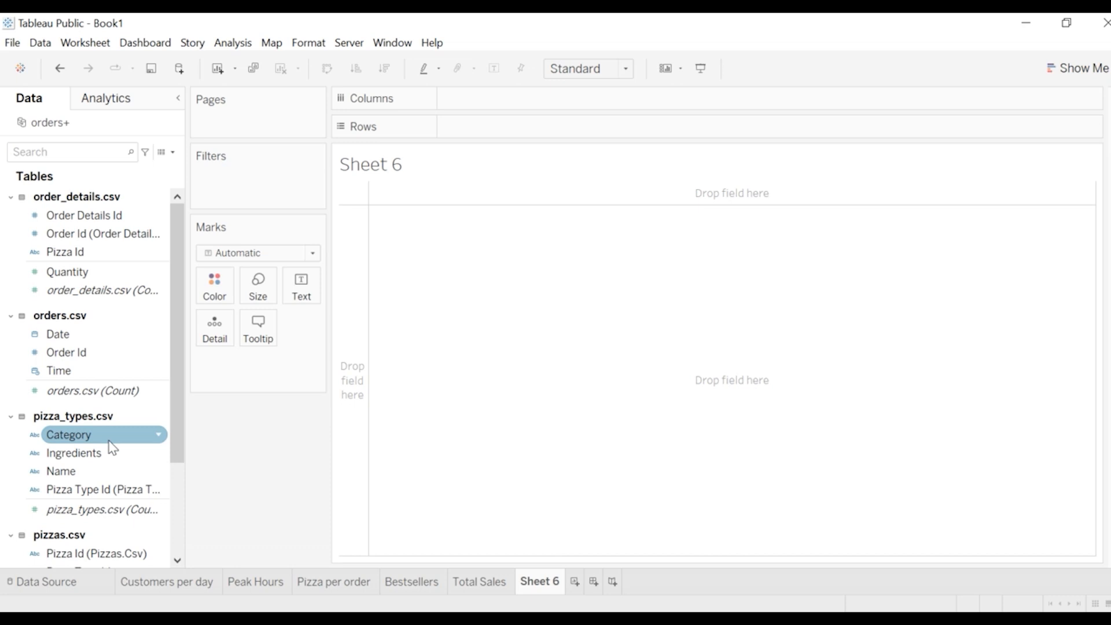
drag(112, 447, 483, 97)
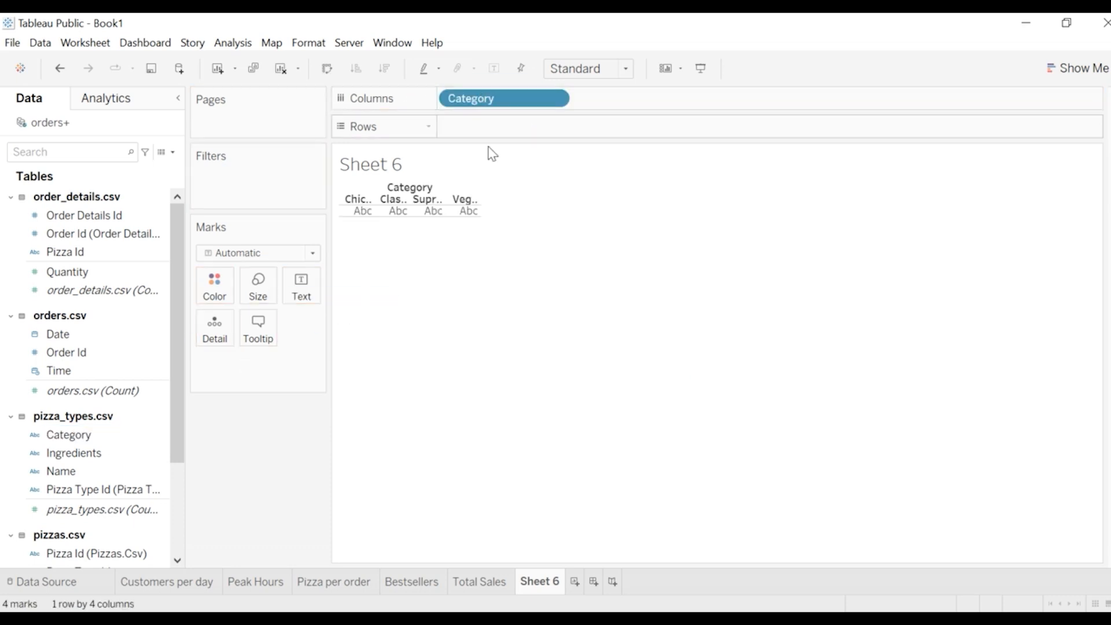
click(627, 68)
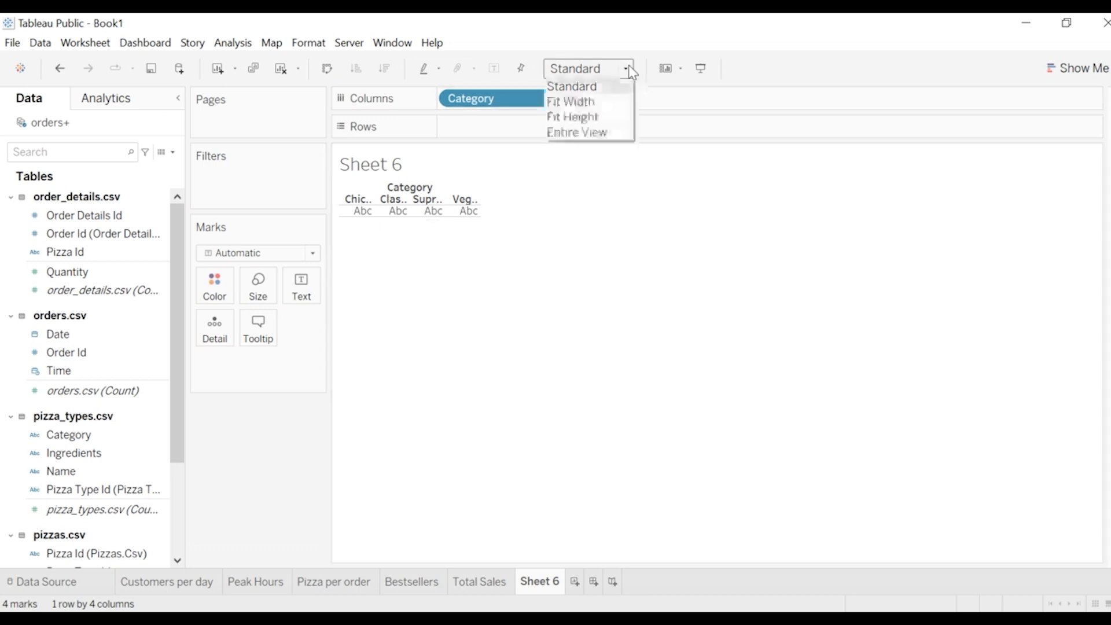
click(611, 133)
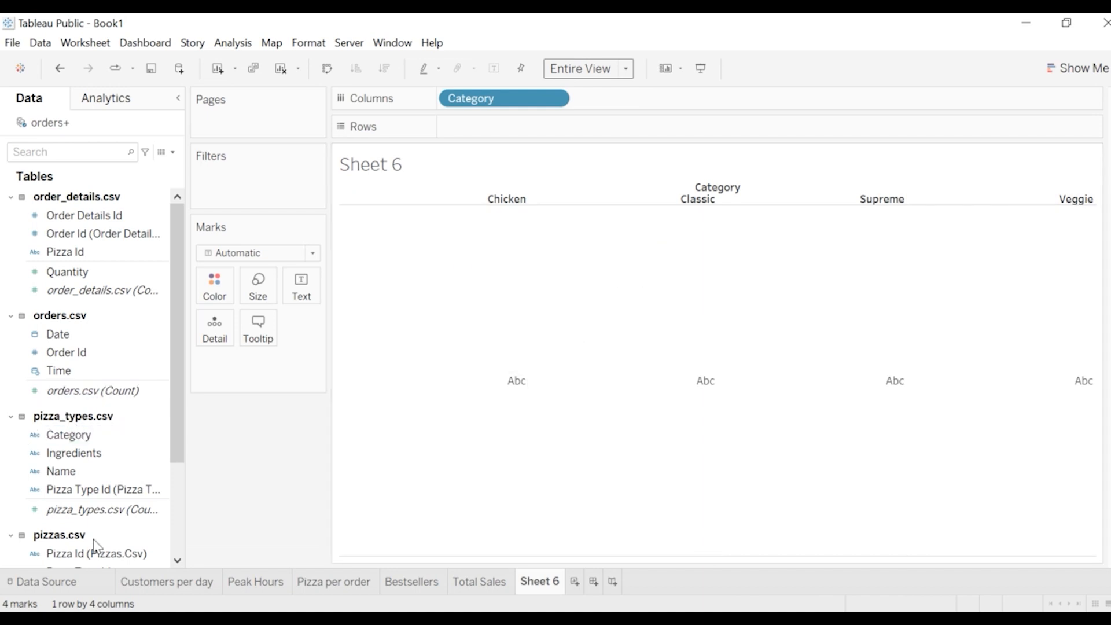
Step: Add the sum of Total Sales to Rows and sort the pizza categories in descending order of sales
scroll(92, 539, down, 3)
drag(92, 539, 497, 130)
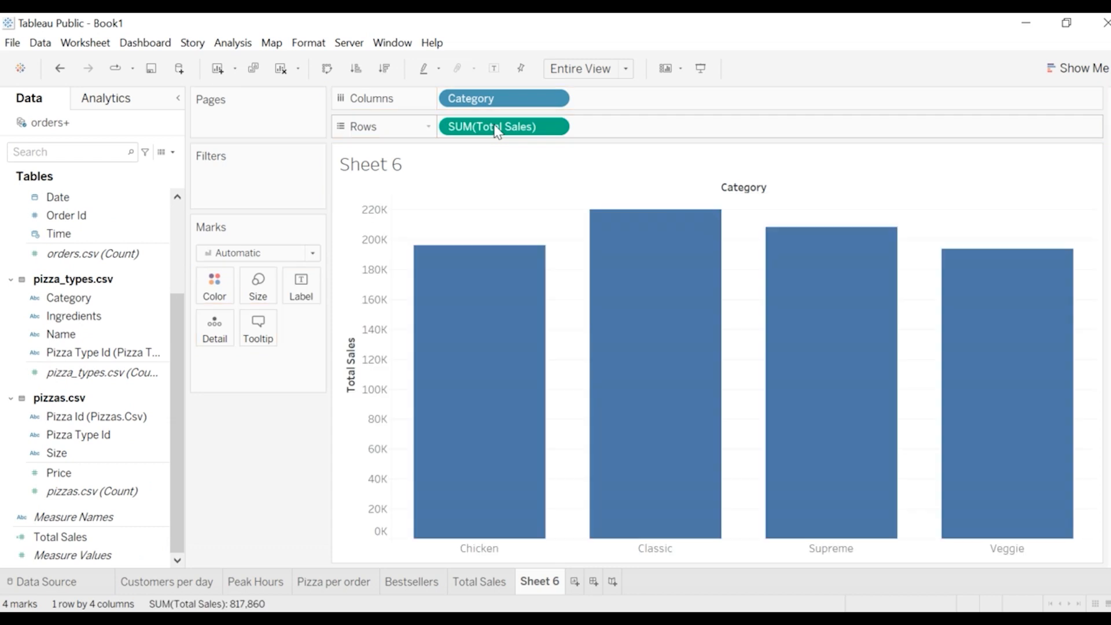
click(384, 70)
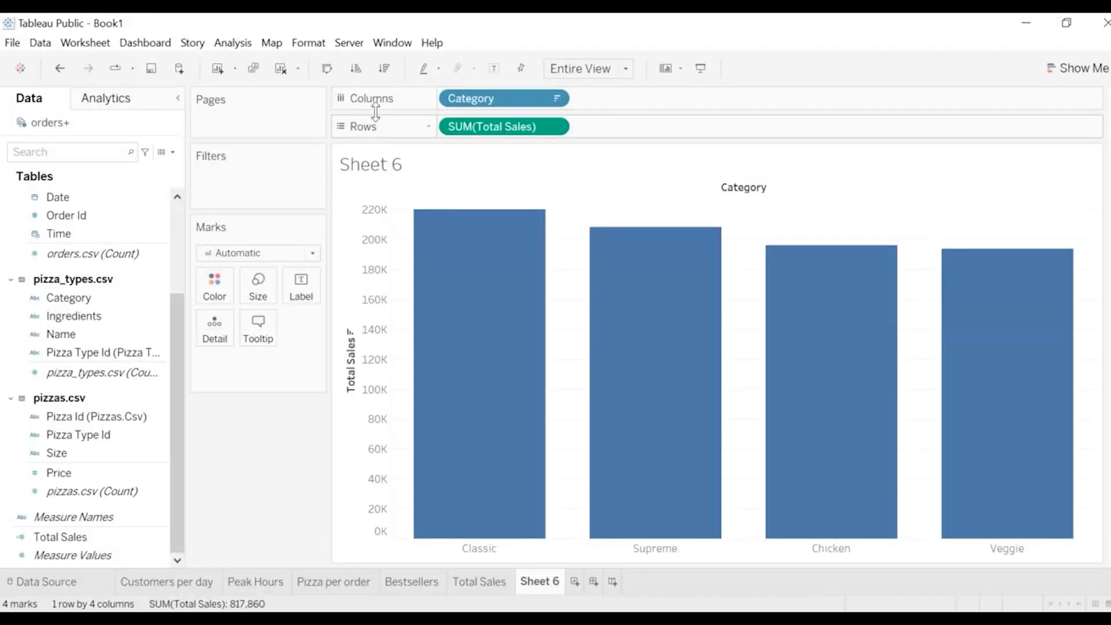
Step: Show the mark labels on the category sales bars and examine the total sales of each pizza category
click(495, 72)
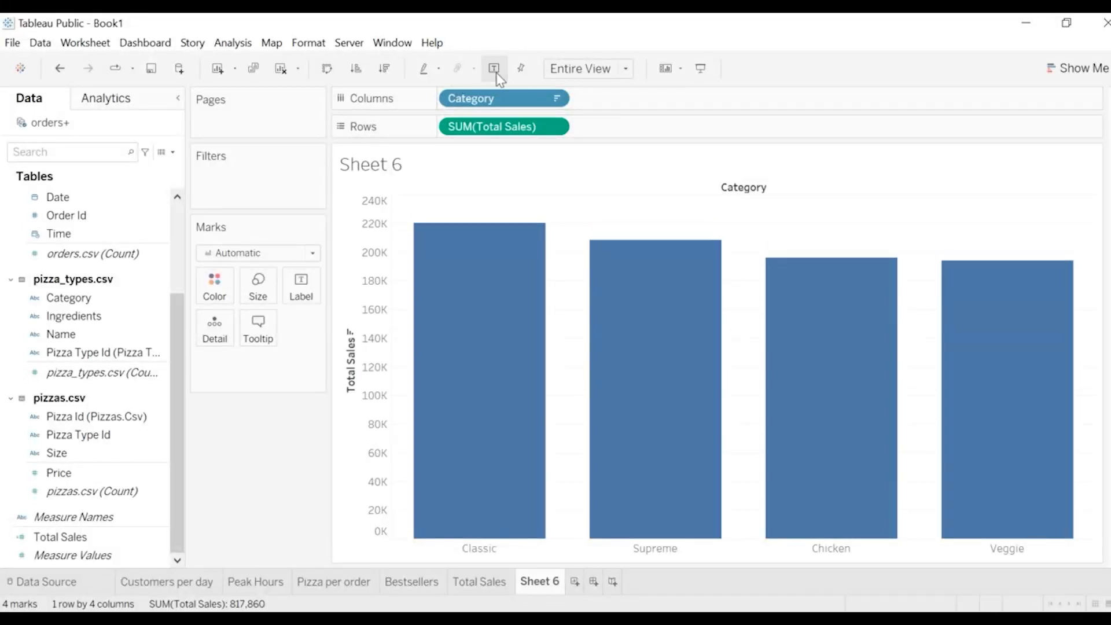
mouse_move(528, 380)
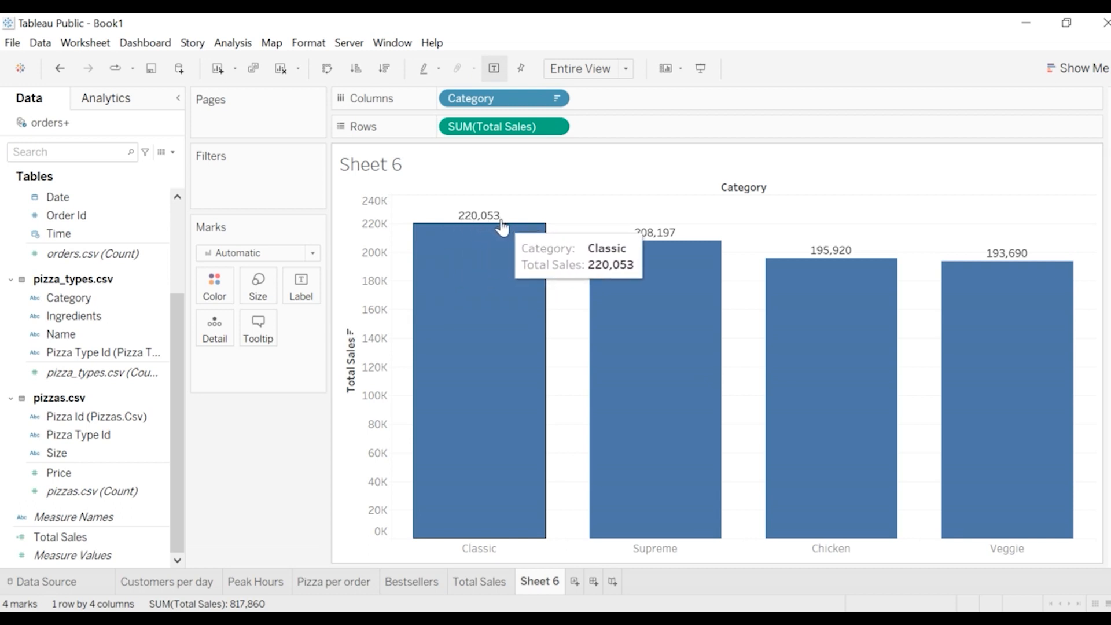
mouse_move(634, 250)
mouse_move(432, 228)
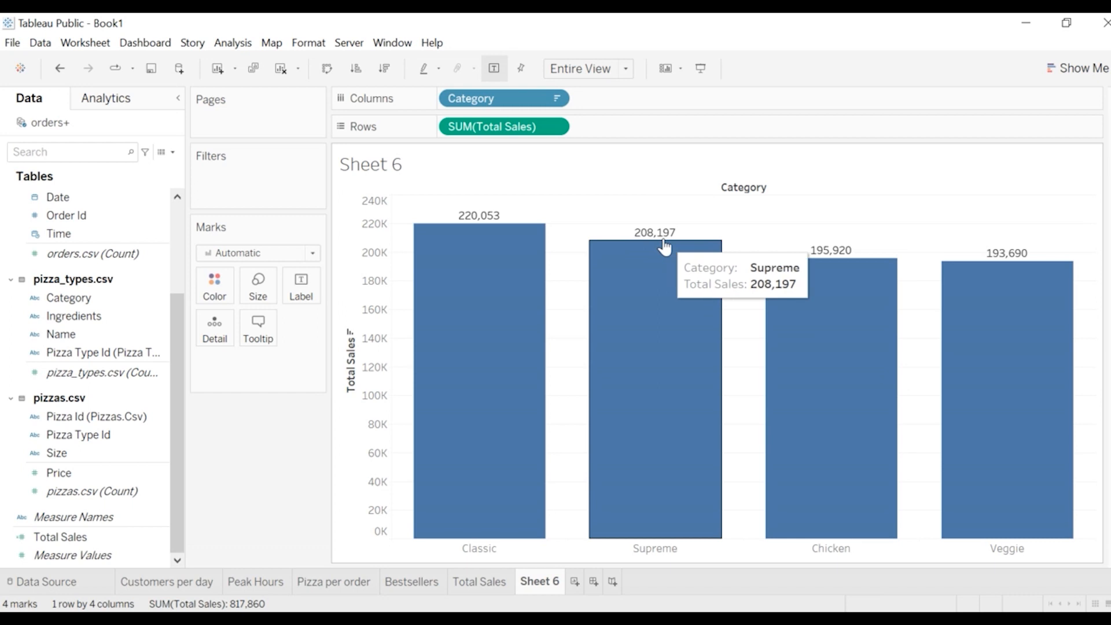
mouse_move(839, 275)
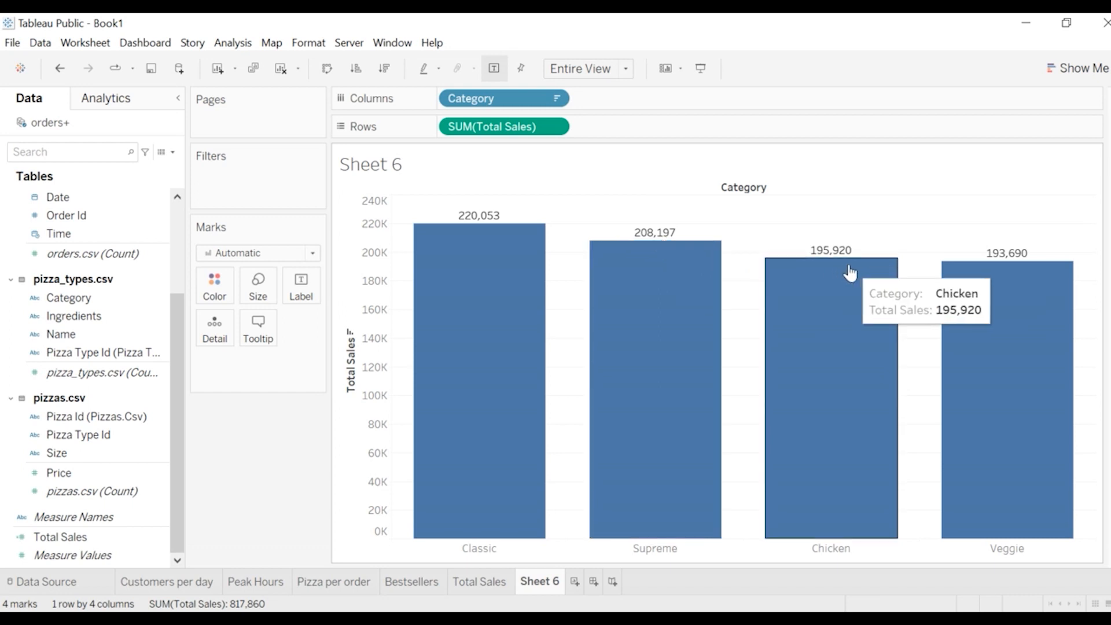
mouse_move(1007, 287)
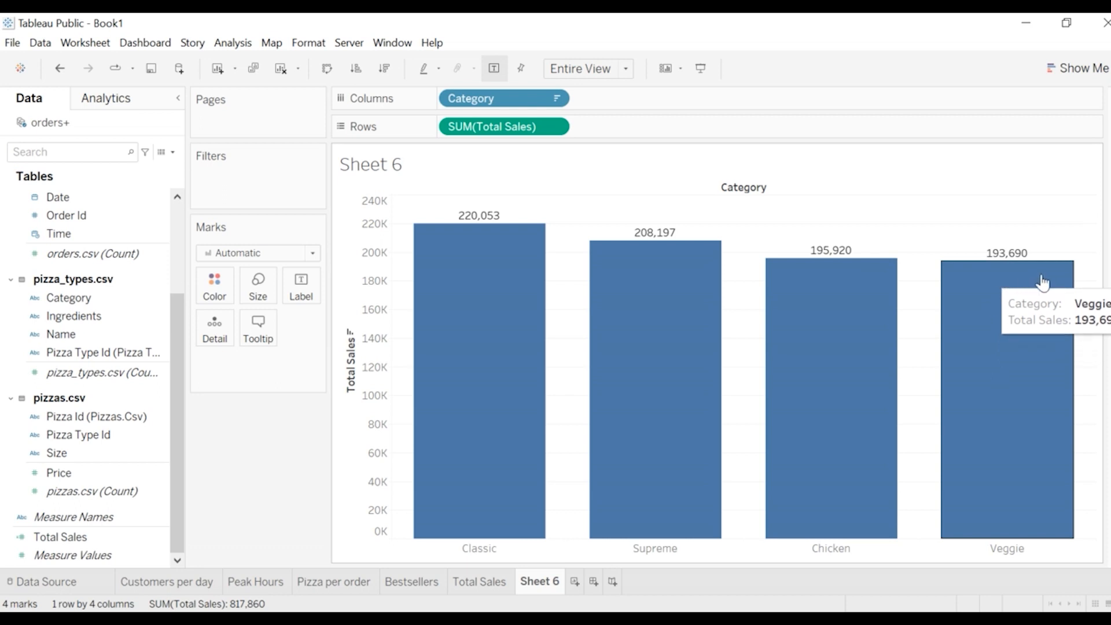
mouse_move(635, 486)
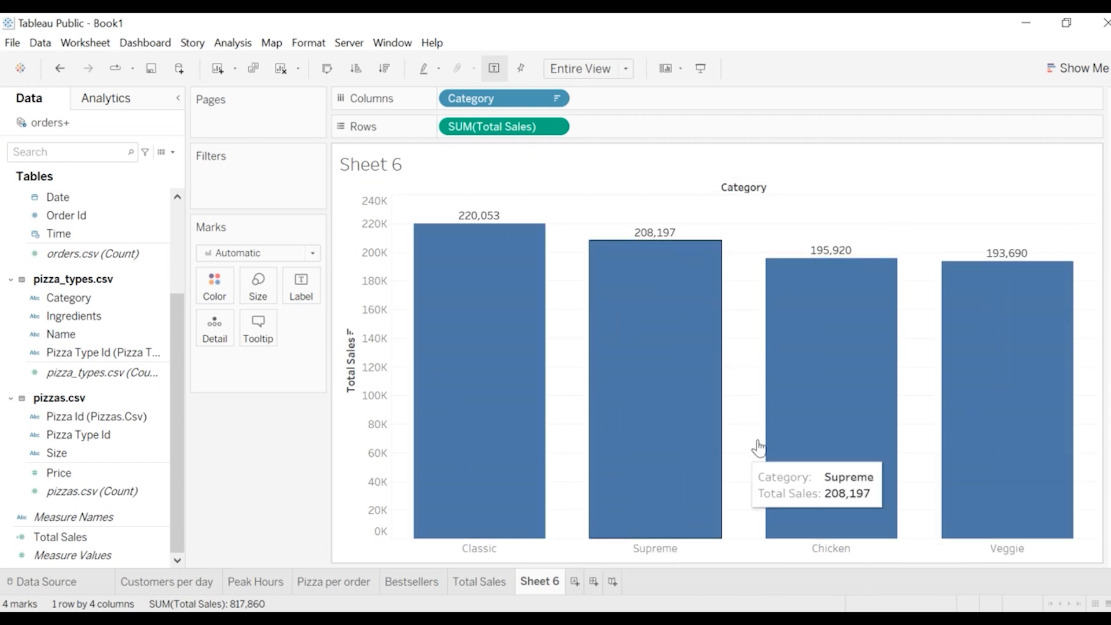
mouse_move(797, 354)
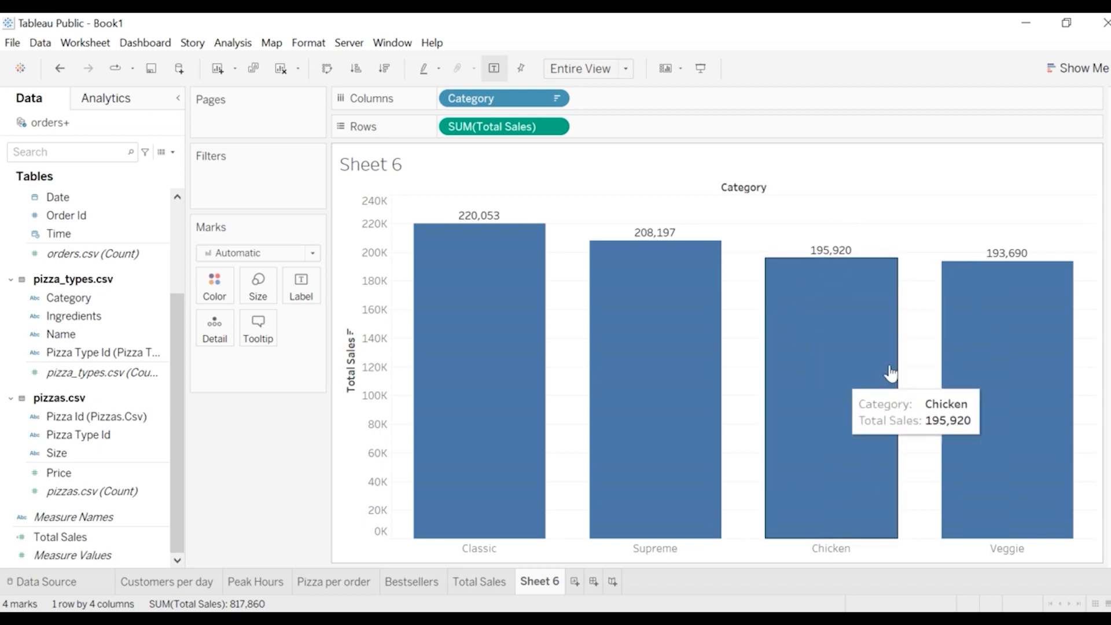
mouse_move(965, 342)
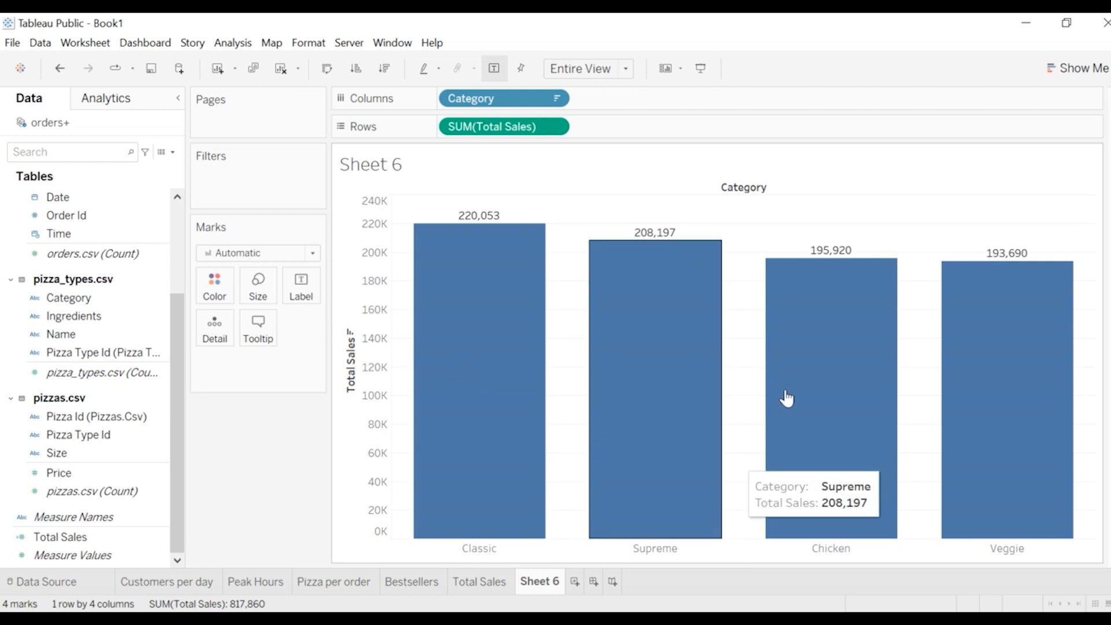
mouse_move(432, 421)
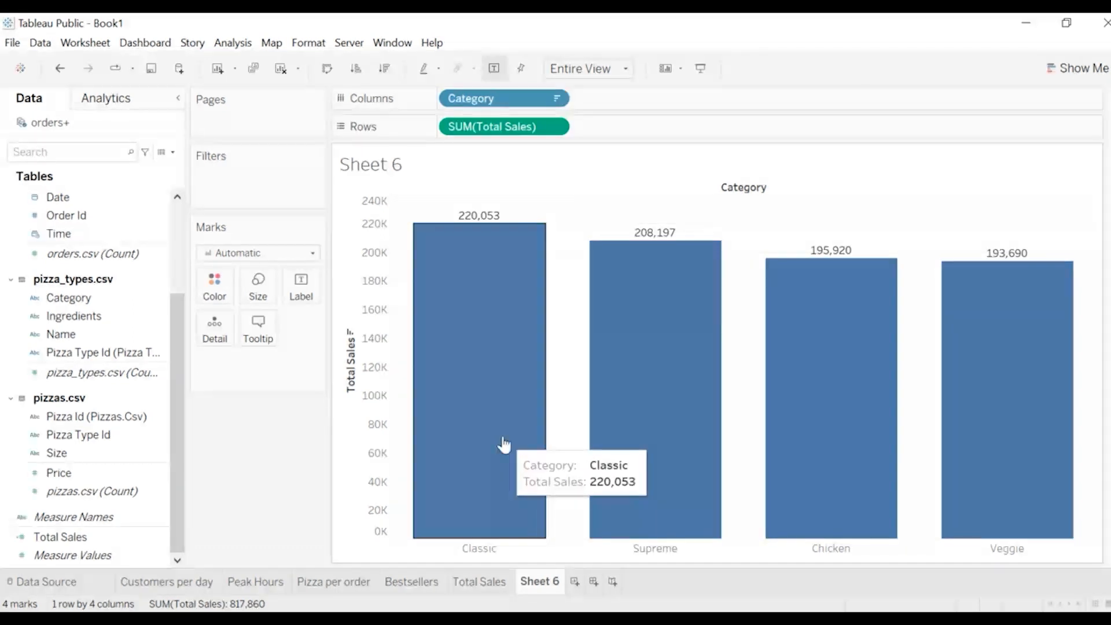
Step: Add the sum of Quantity from order_details.csv to Rows beside the Total Sales measure
click(102, 435)
click(85, 372)
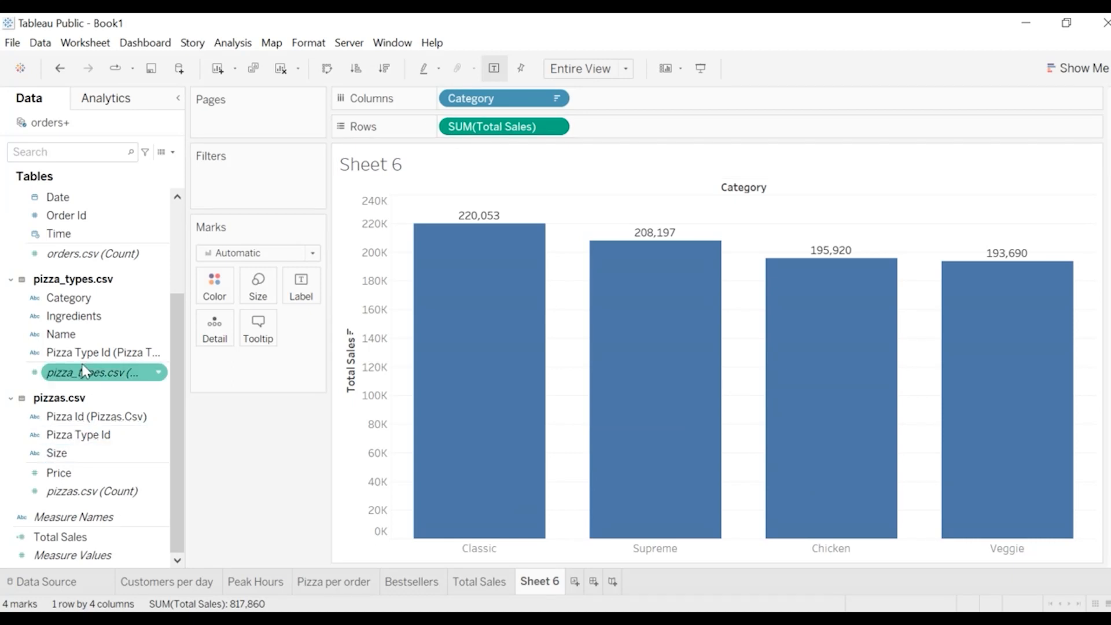
scroll(86, 372, up, 3)
mouse_move(67, 272)
mouse_down()
mouse_move(506, 200)
mouse_move(637, 126)
mouse_move(632, 117)
mouse_up()
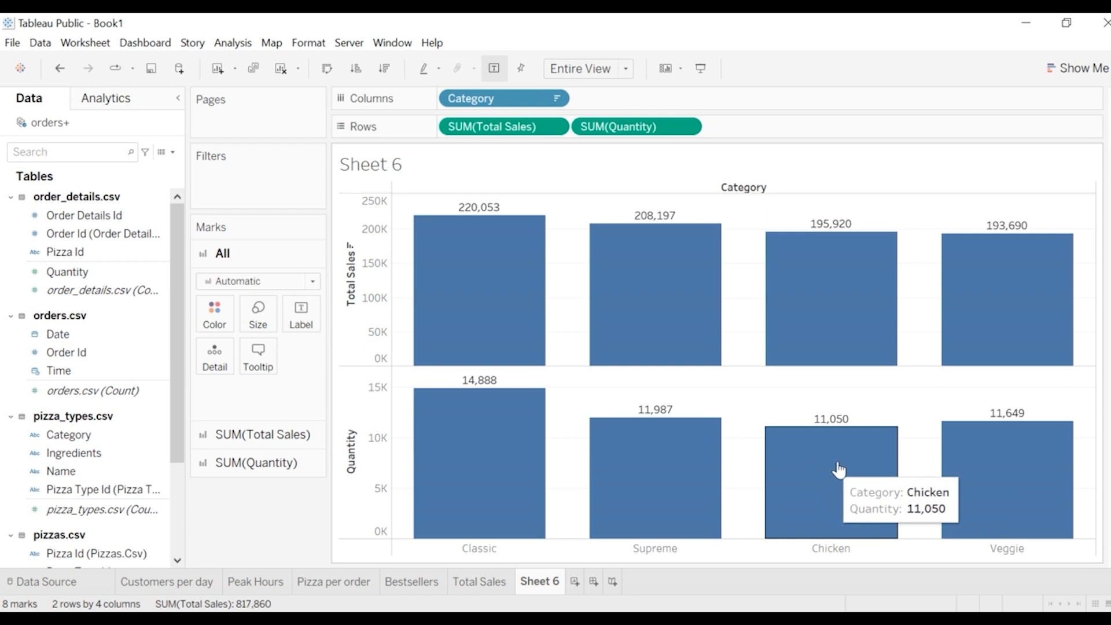
mouse_move(818, 438)
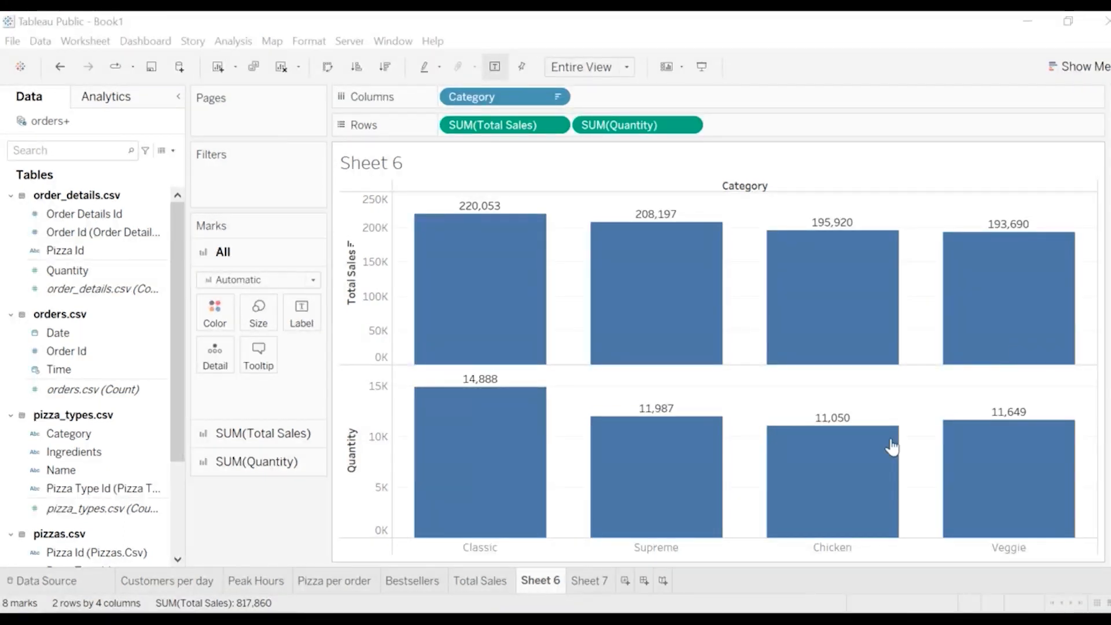
Step: Rename Sheet 6, the worksheet with sales and quantity by category, as Category Analysis
double_click(540, 582)
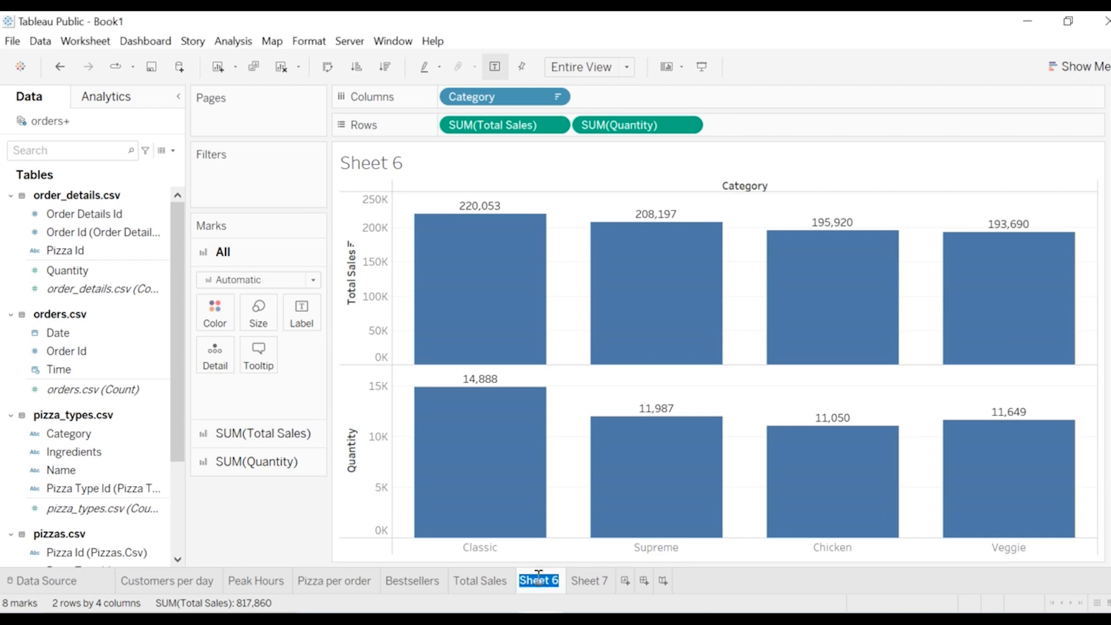
text(Category A)
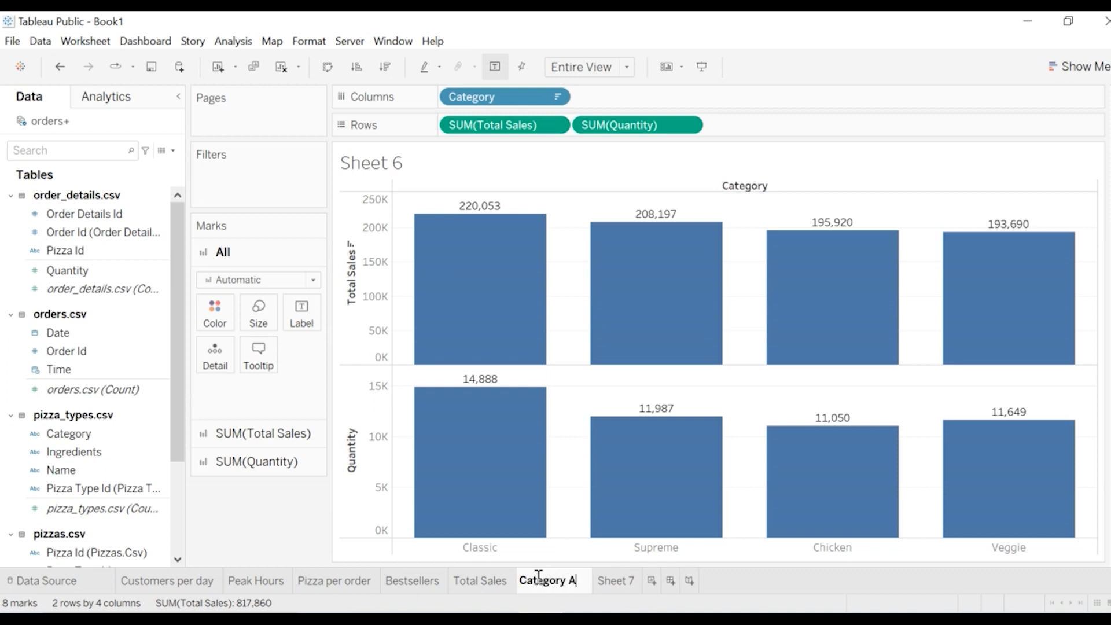
text(nalysis)
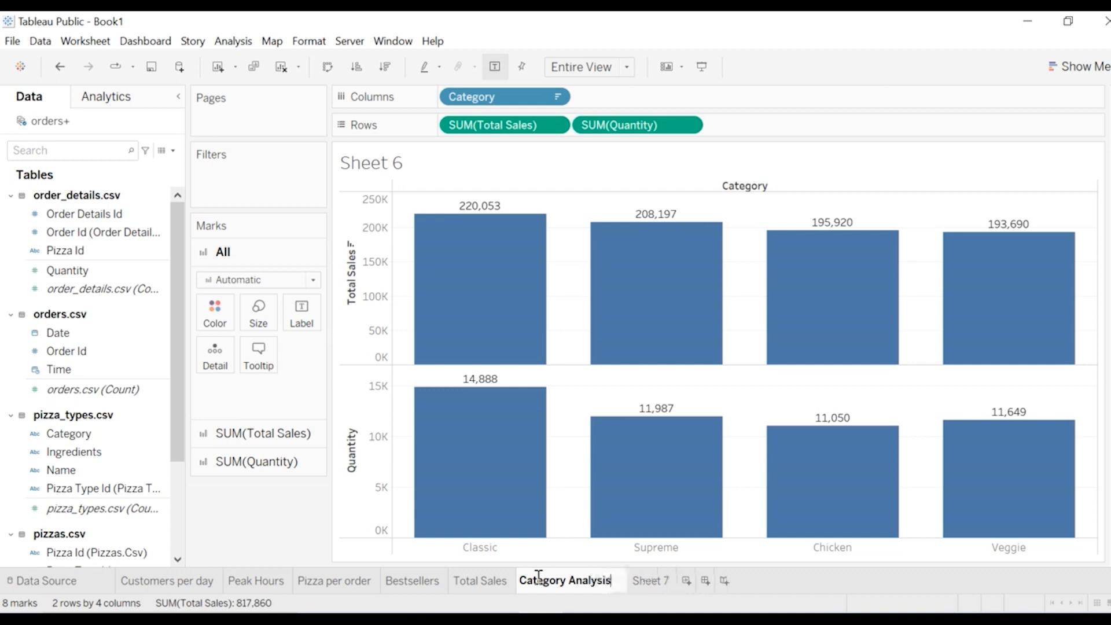
key(Return)
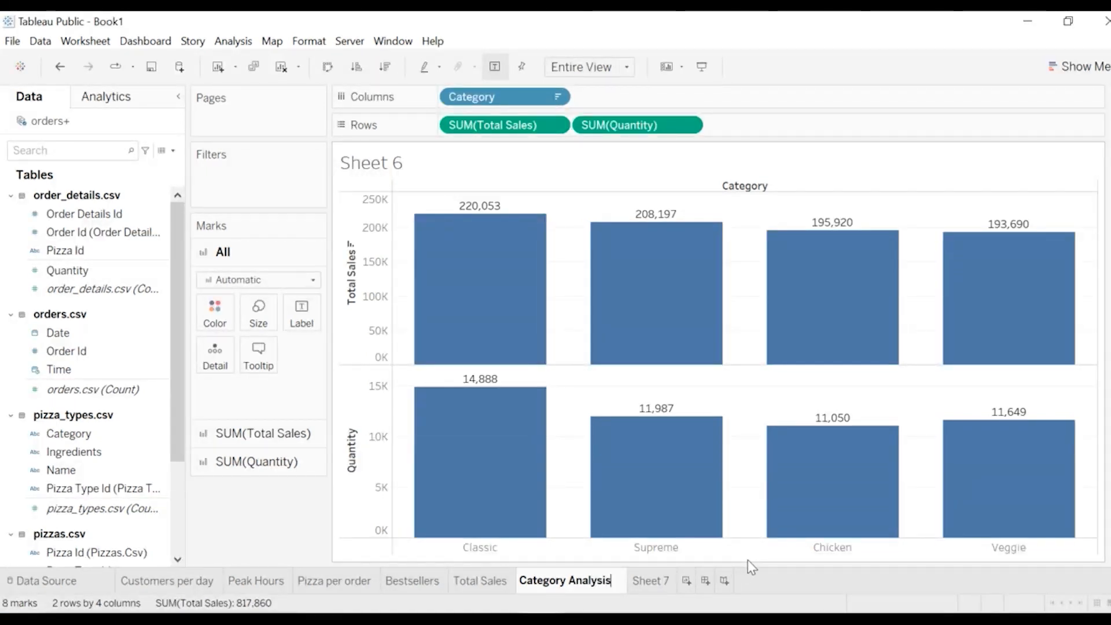
Step: On the blank Sheet 7, place Size from pizzas.csv on Columns
click(630, 580)
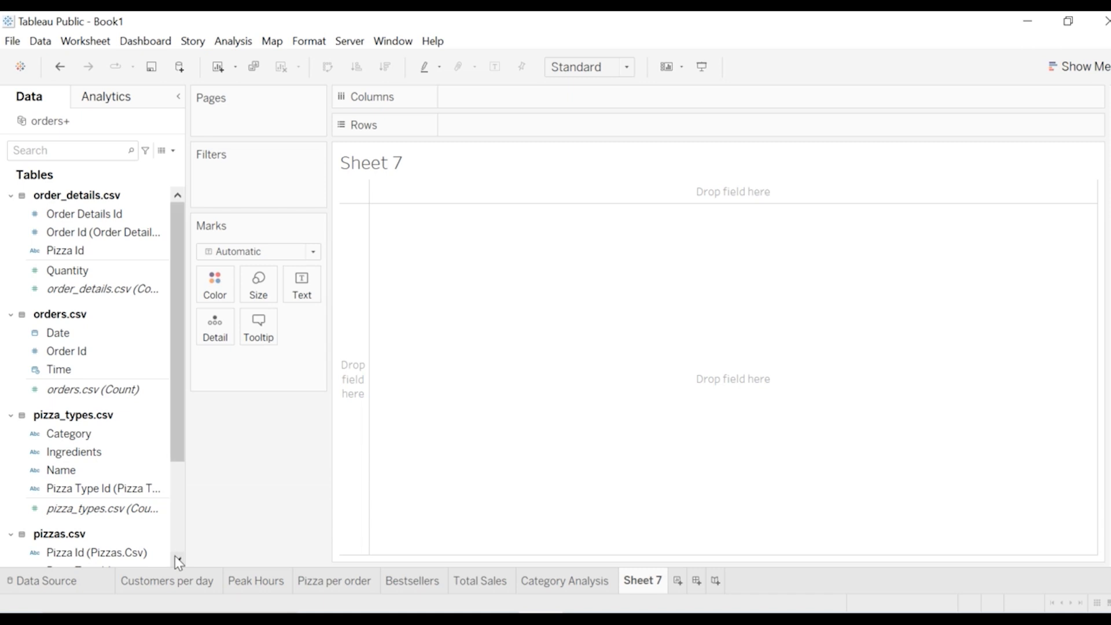
scroll(179, 559, down, 4)
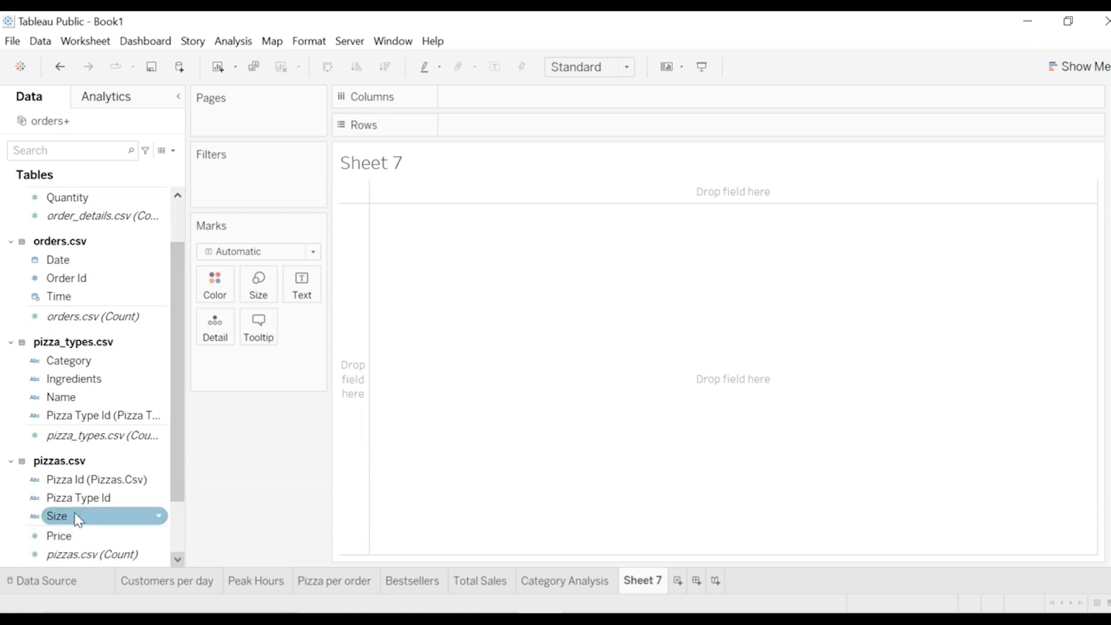
drag(76, 514, 476, 95)
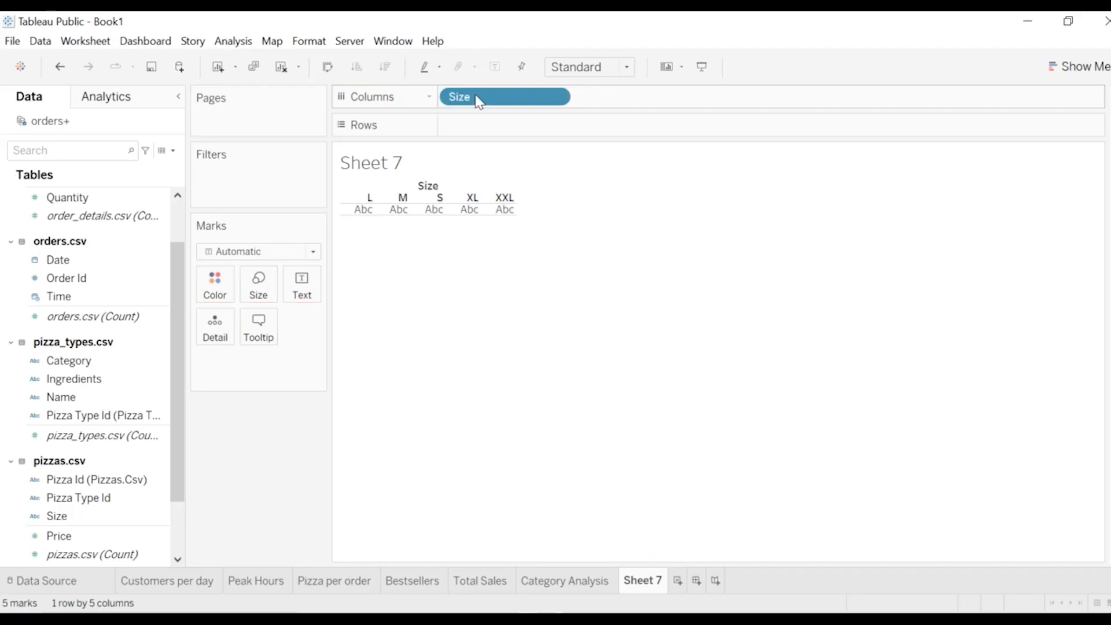
Step: Add the sum of Total Sales to Rows and fit the pizza size chart to the entire view
scroll(102, 291, up, 2)
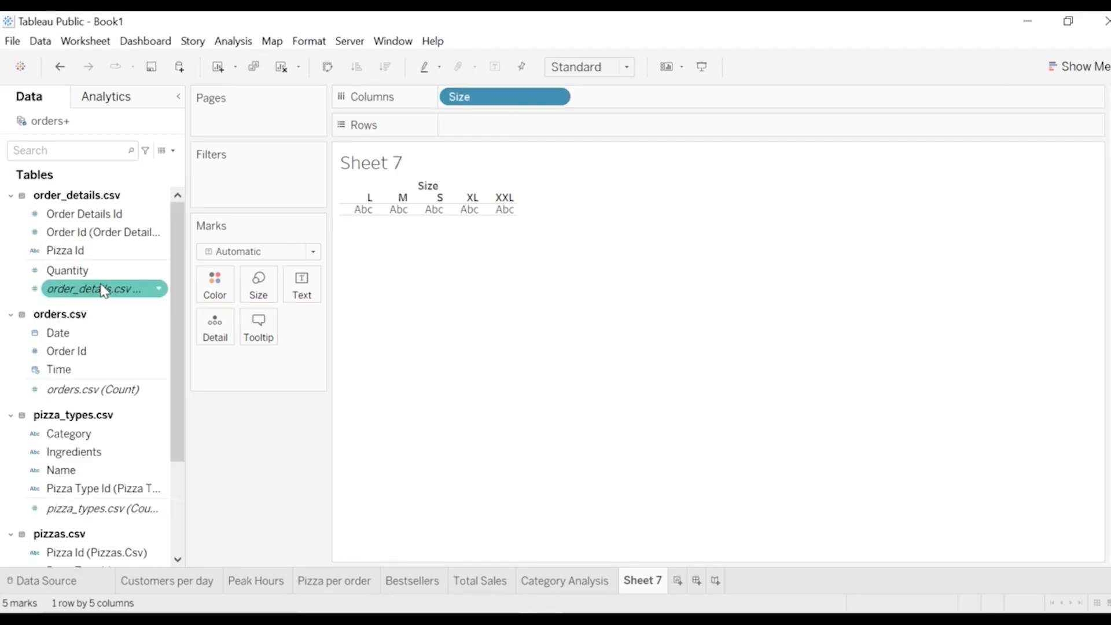
scroll(69, 507, down, 2)
drag(63, 536, 473, 141)
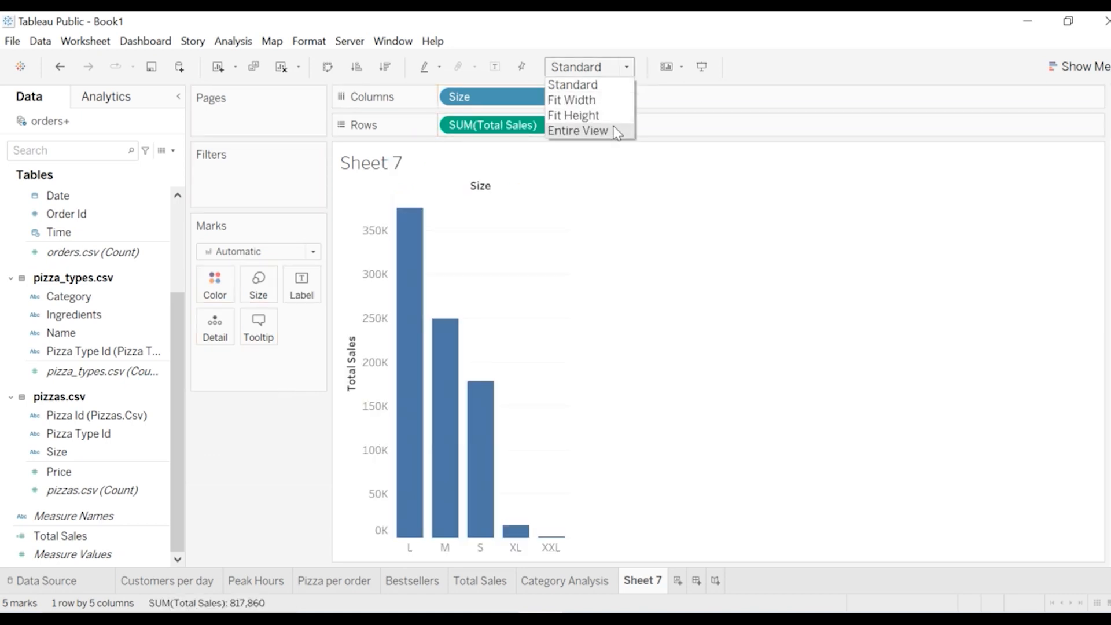
click(578, 131)
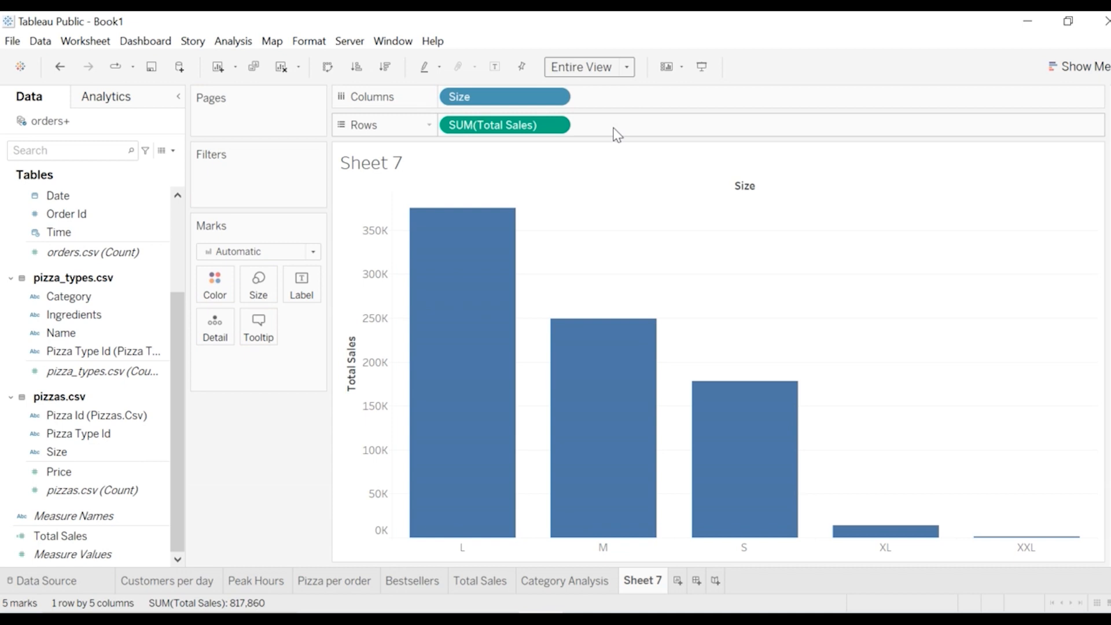
Step: Show mark labels on the size bars and add the sum of Quantity from order_details.csv to Rows
click(499, 67)
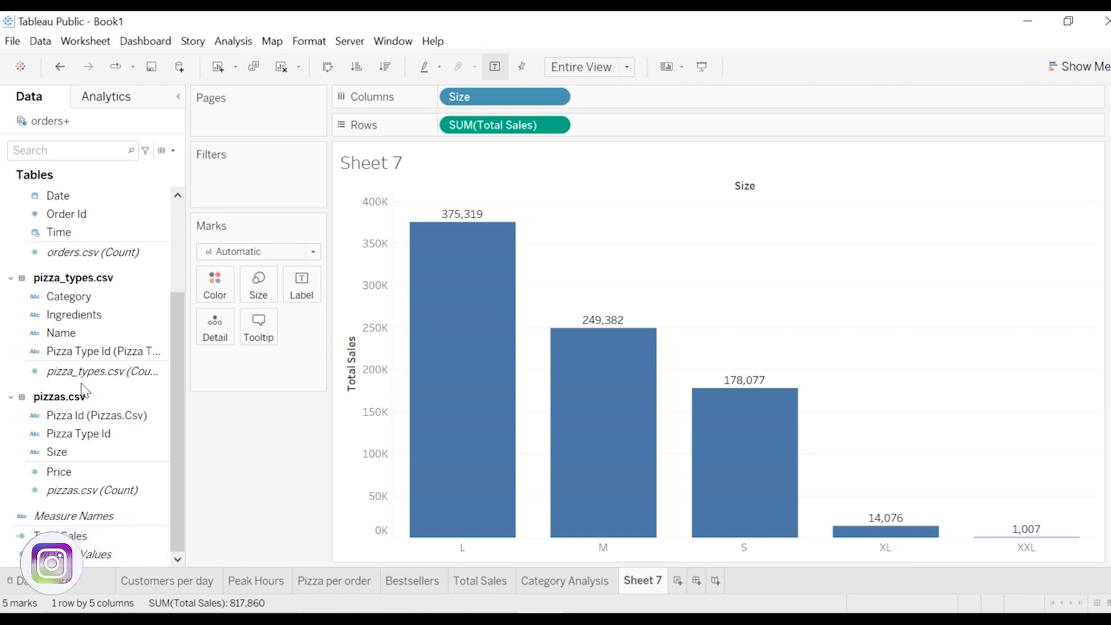
scroll(84, 370, up, 5)
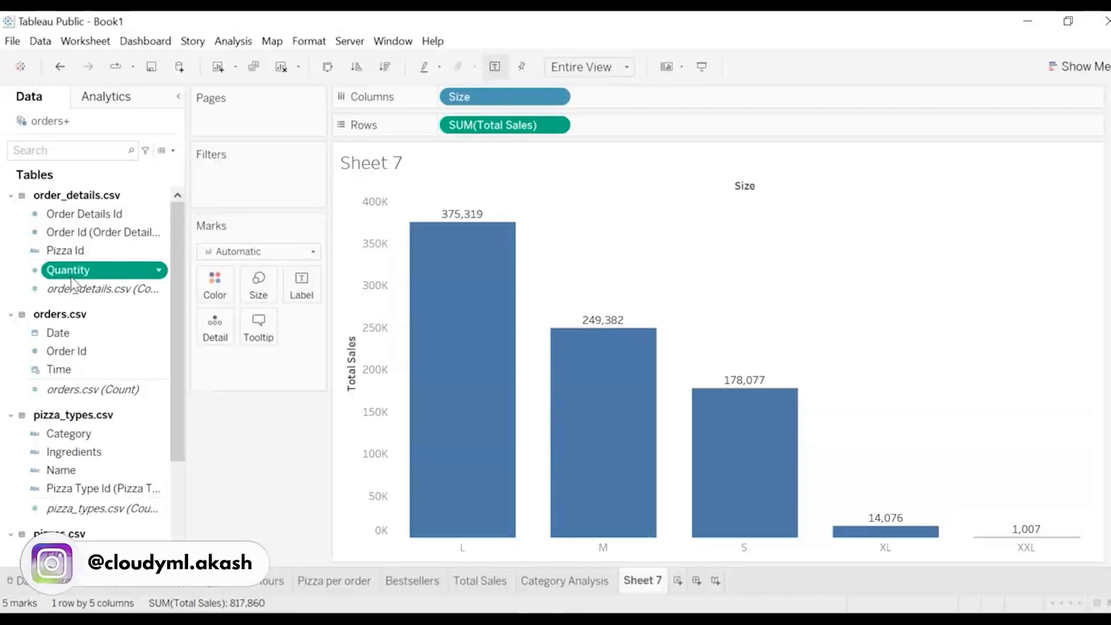
drag(67, 271, 626, 127)
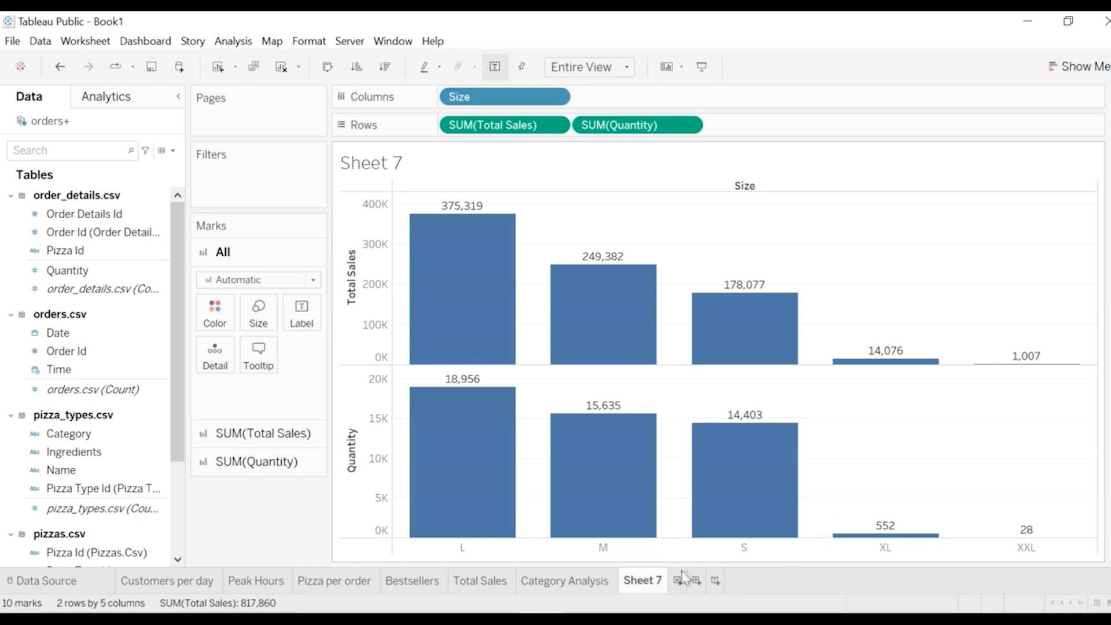
Step: Rename Sheet 7, the worksheet with sales and quantity by size, as Size Based Analysis
double_click(639, 579)
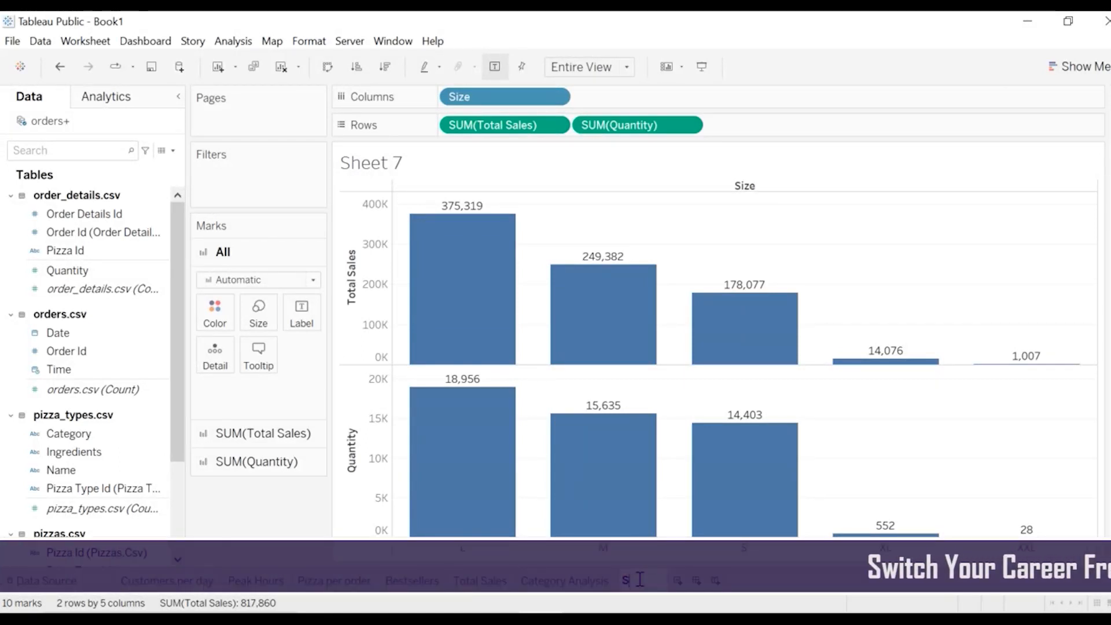
text(Size Bases)
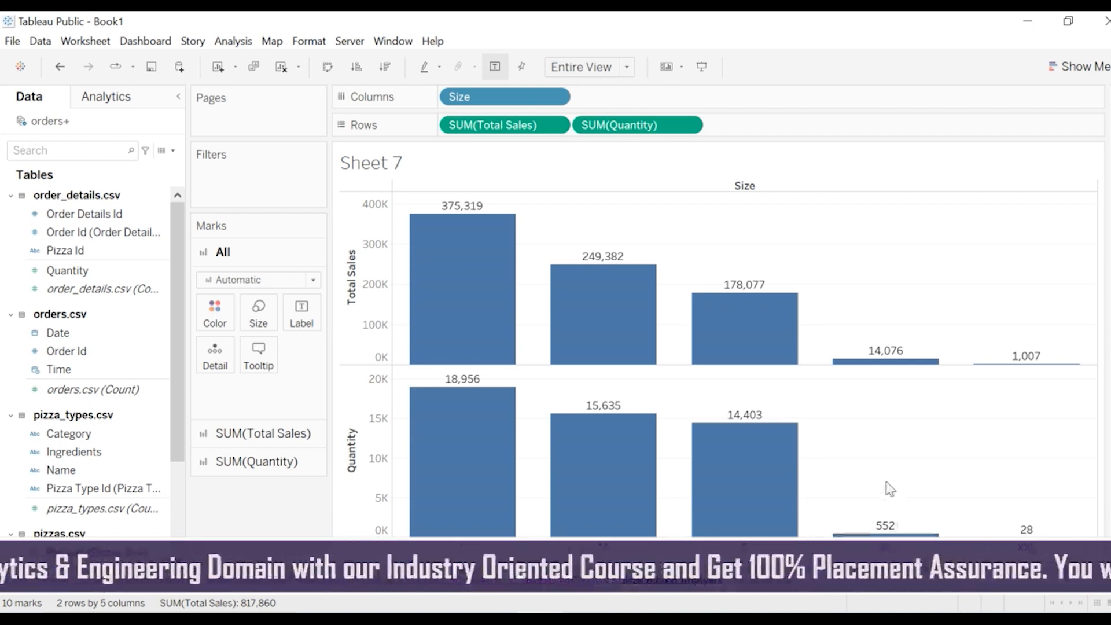
key(Return)
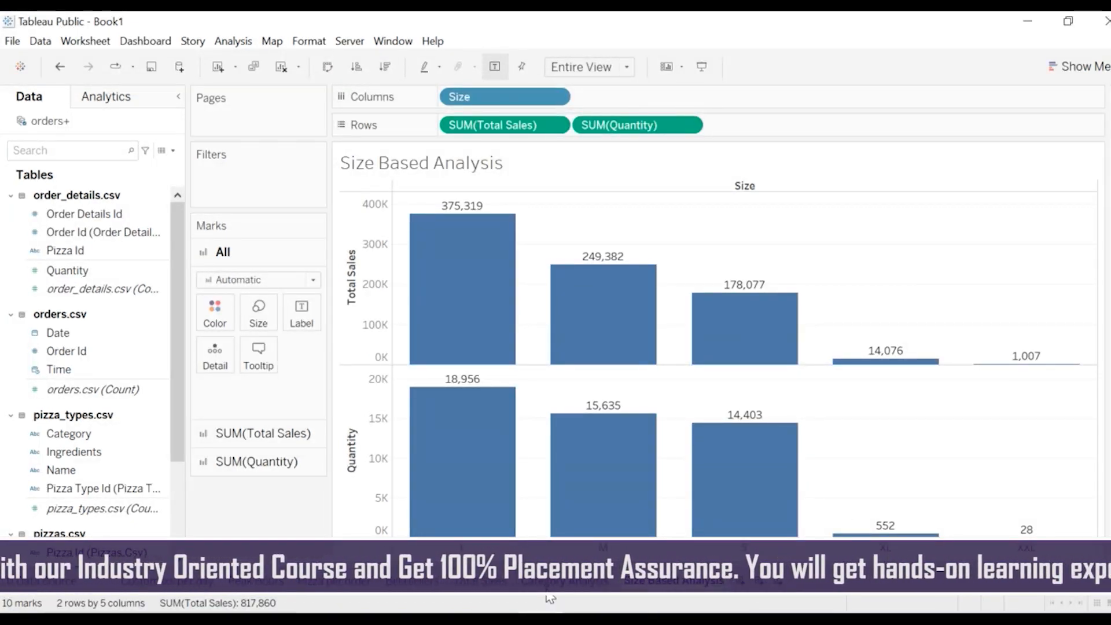
mouse_move(646, 591)
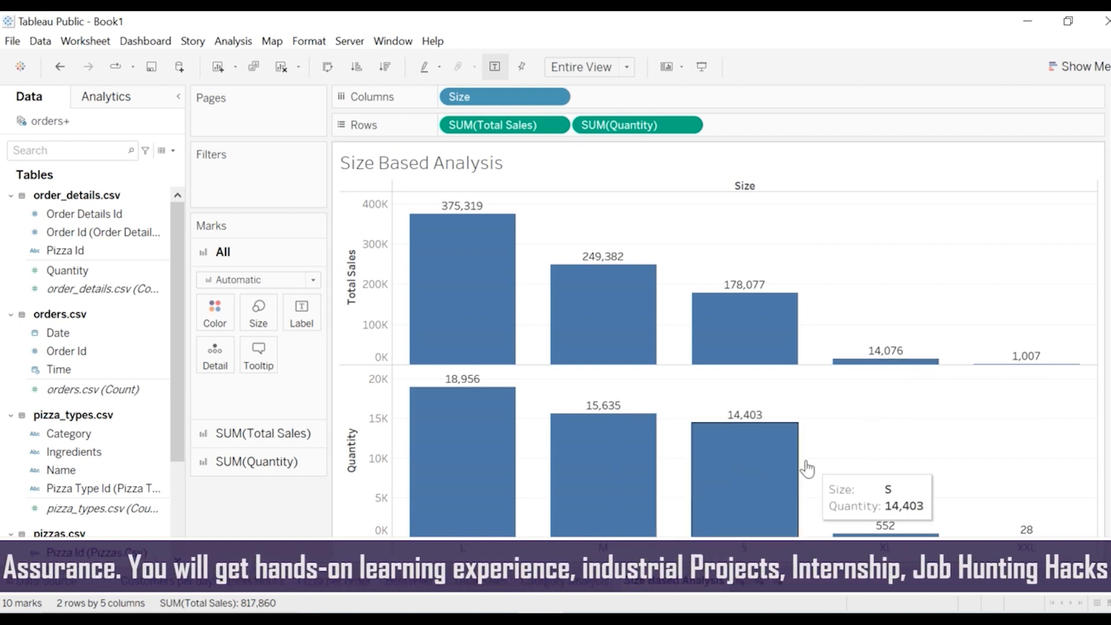
click(446, 323)
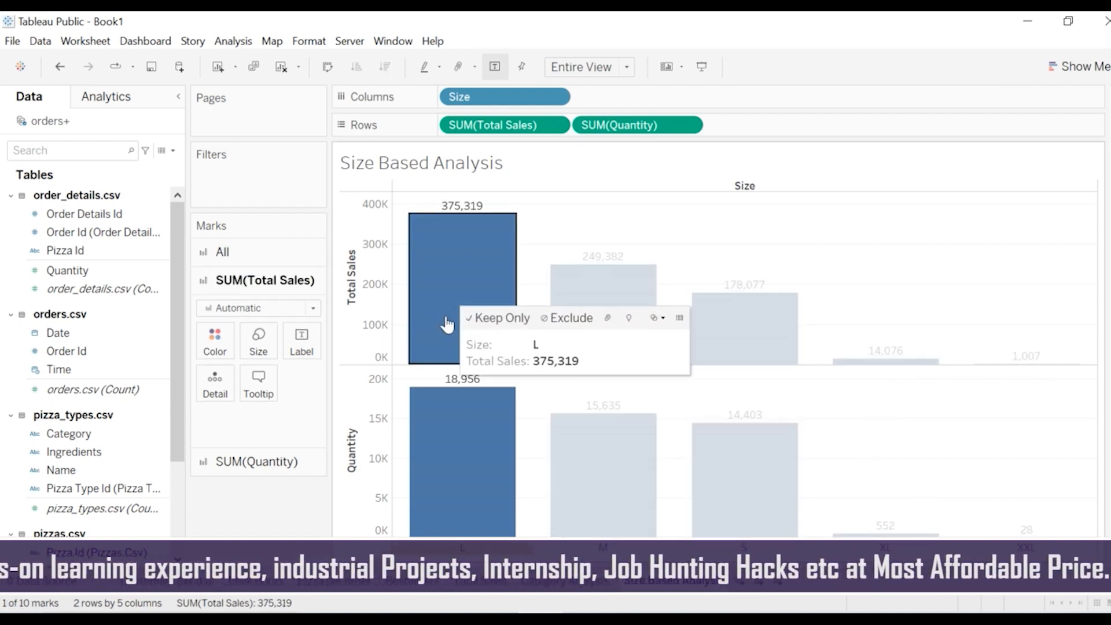
click(472, 318)
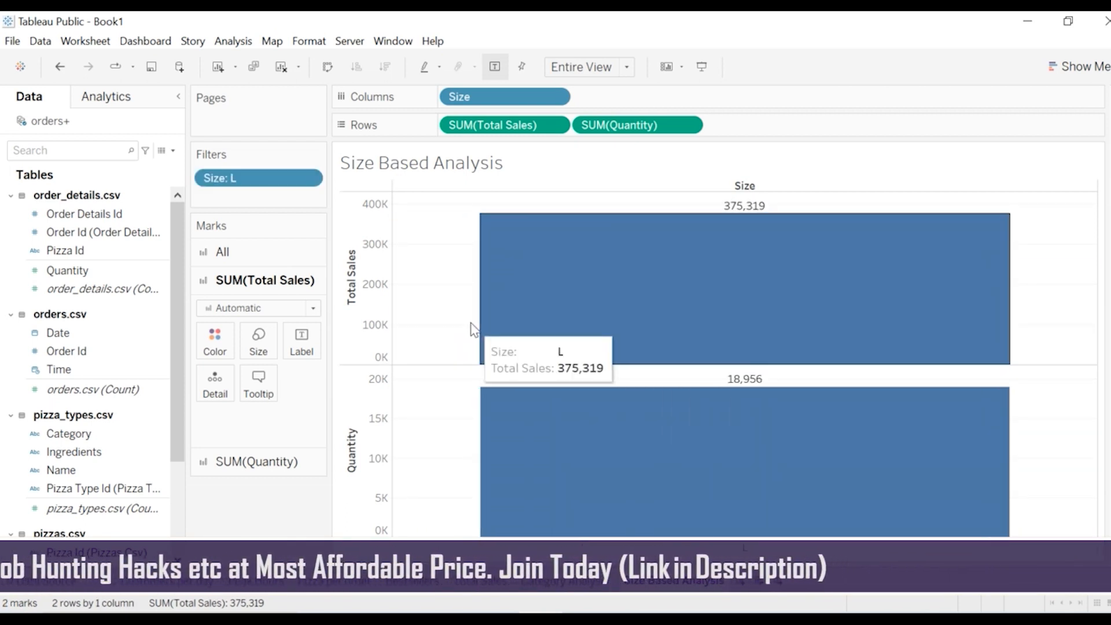
key(ctrl+z)
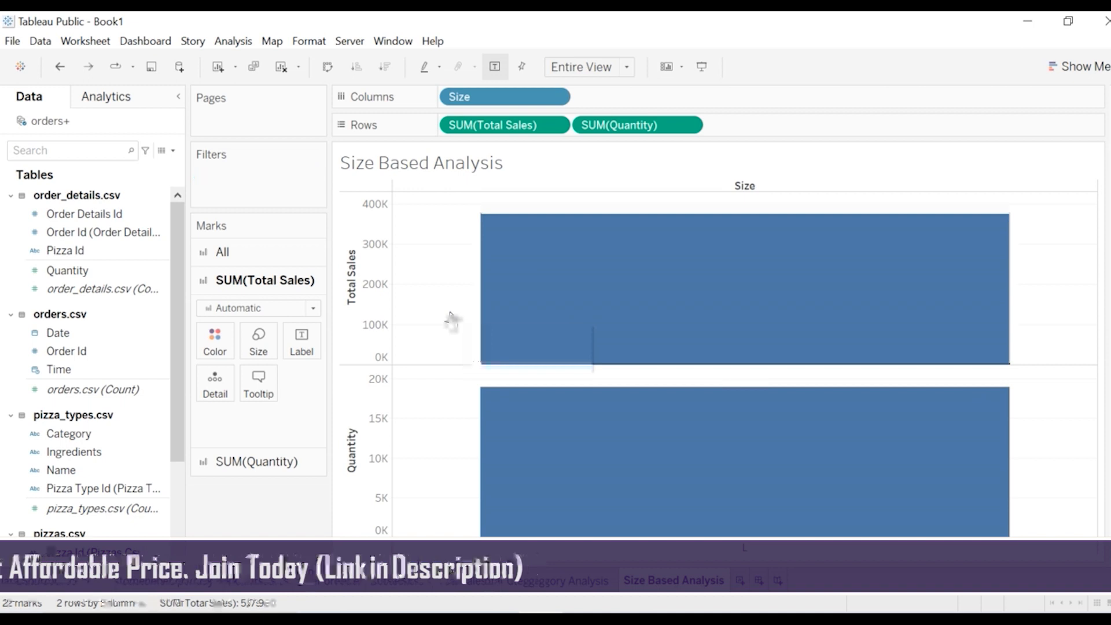
click(216, 347)
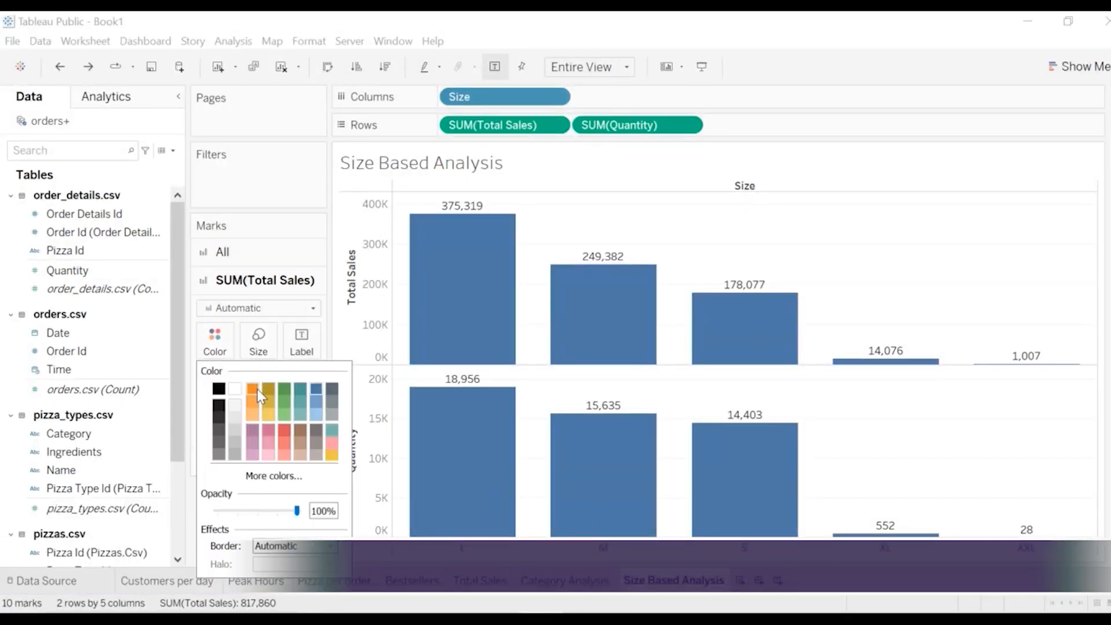
click(349, 327)
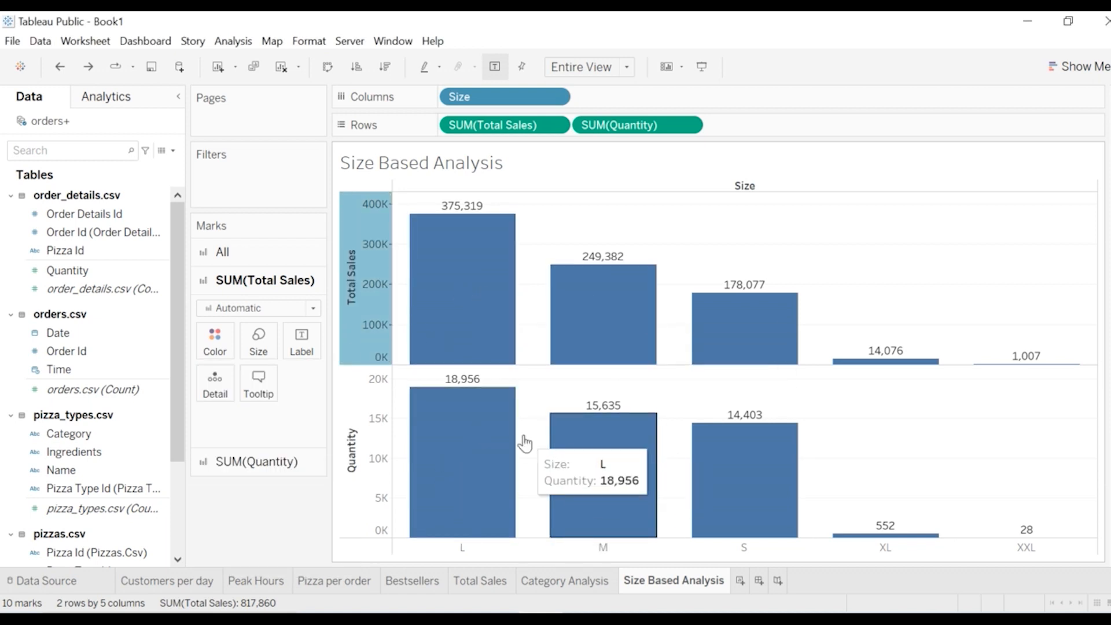
Step: Compare the sales and quantity charts on the Category Analysis and Size Based Analysis worksheets
click(574, 585)
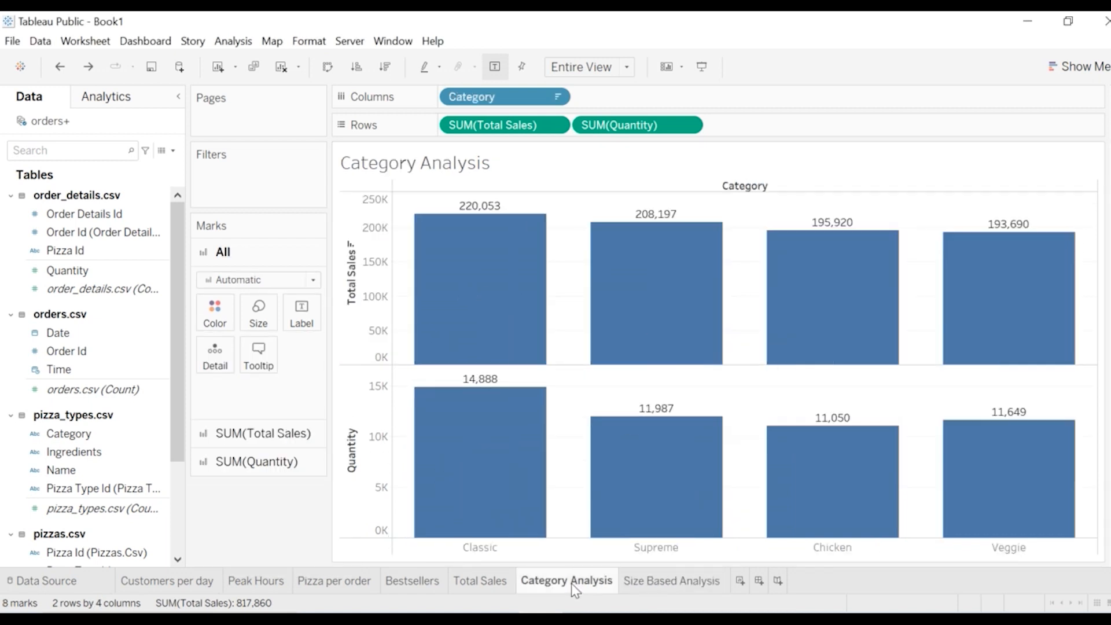
click(680, 581)
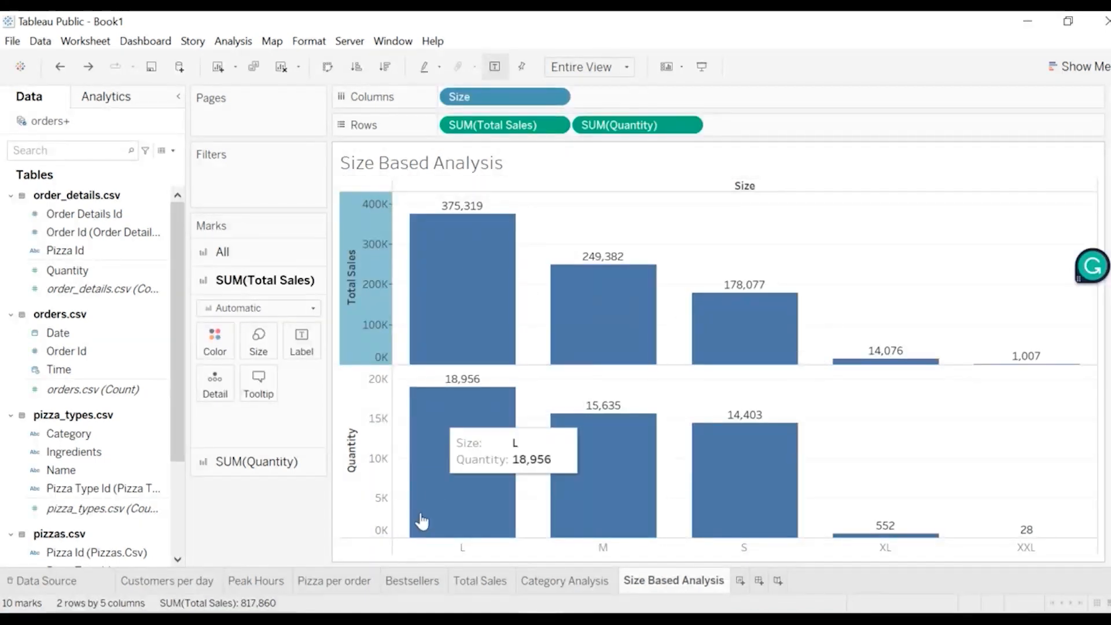
click(584, 581)
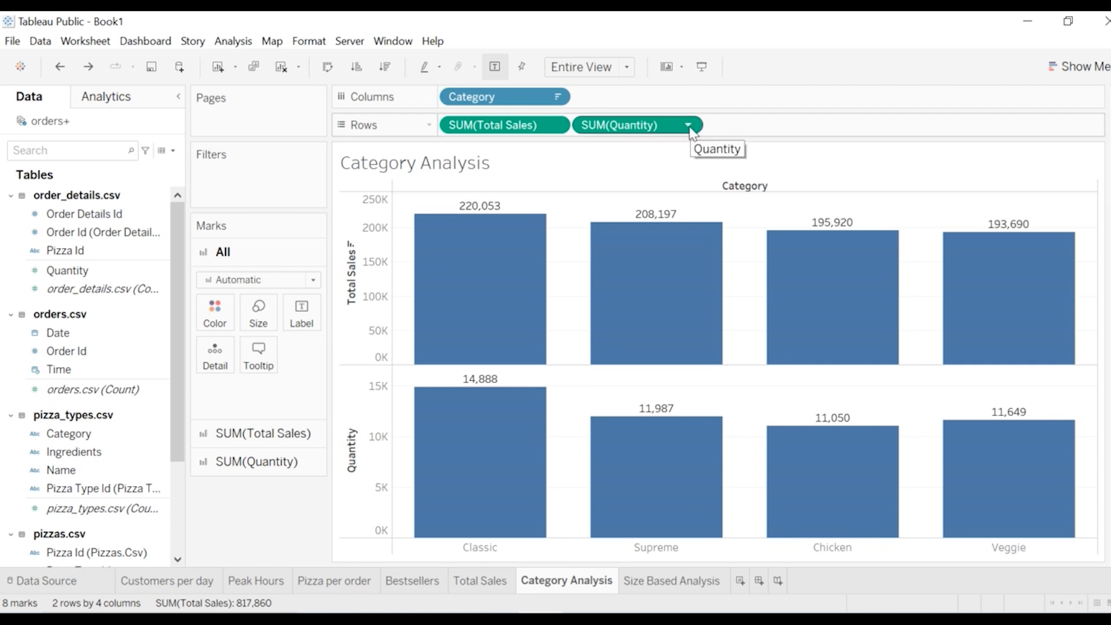
click(672, 581)
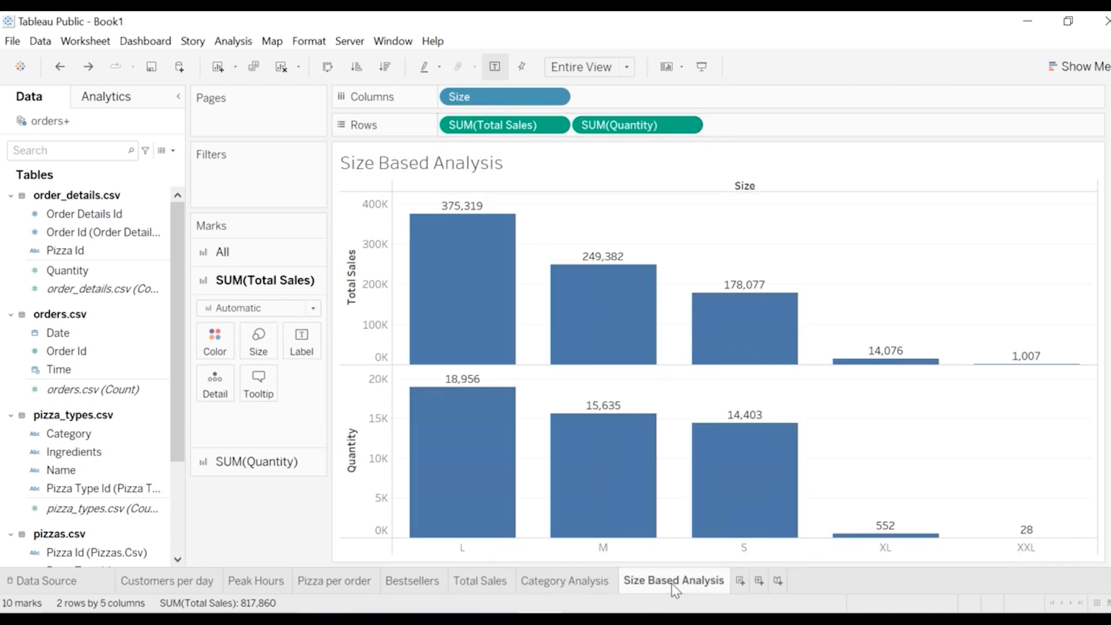
click(576, 586)
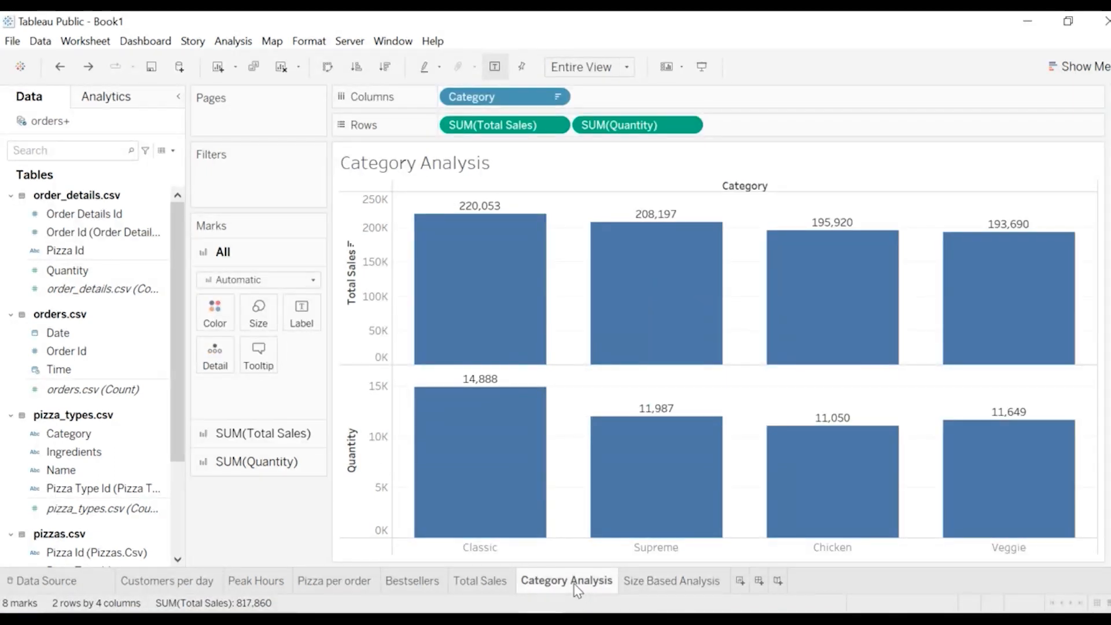
click(667, 577)
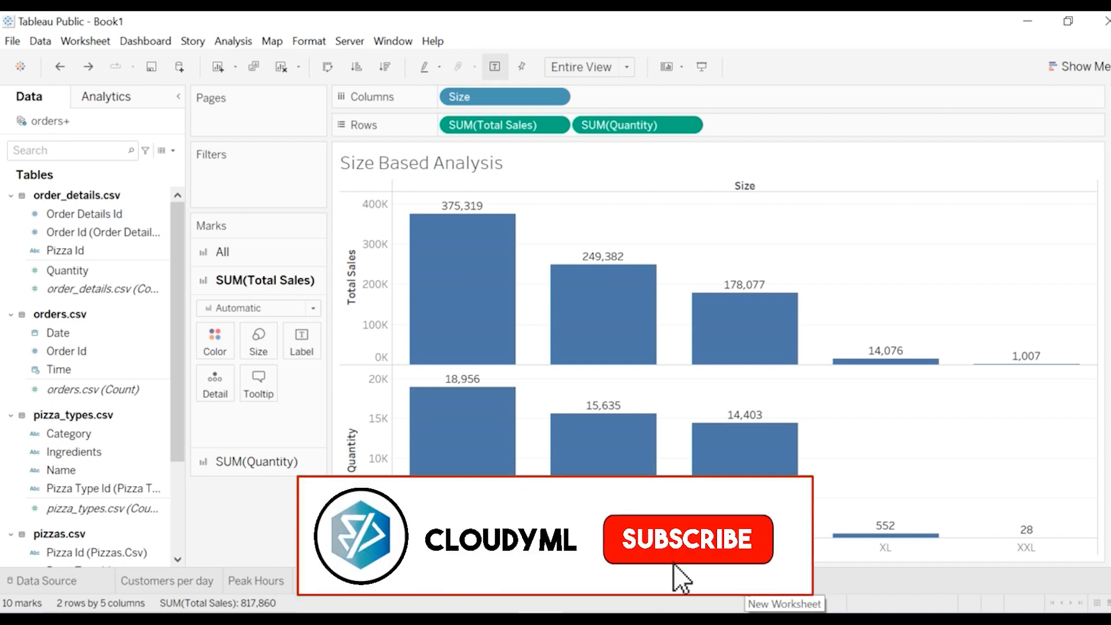
Step: Create a new worksheet and place Order Id from orders.csv on Columns with all its members
click(742, 580)
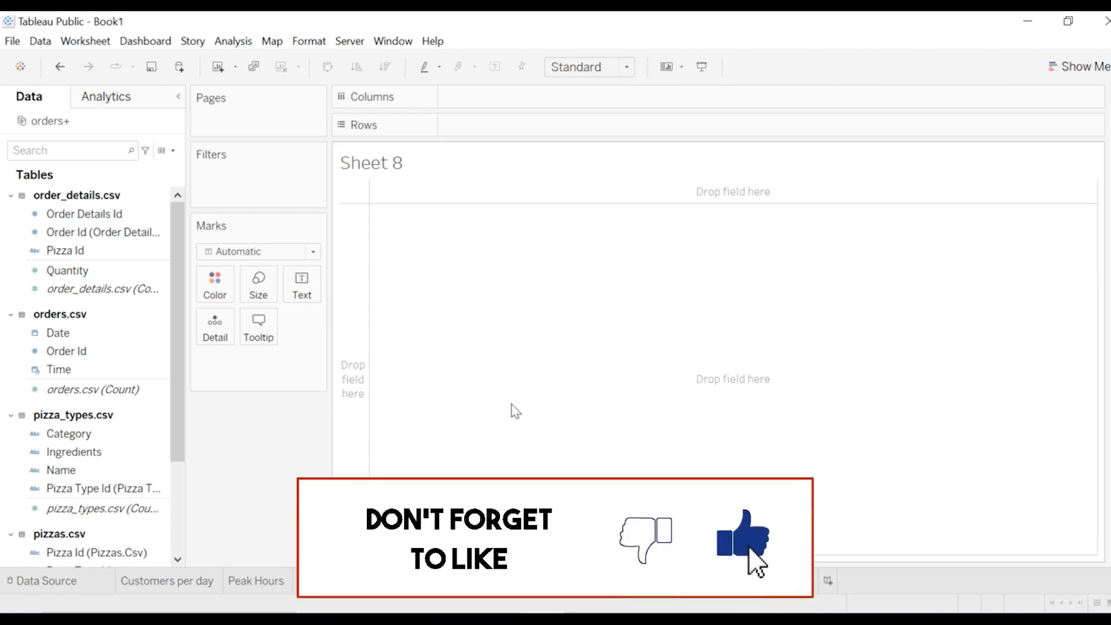
drag(91, 270, 94, 307)
click(93, 350)
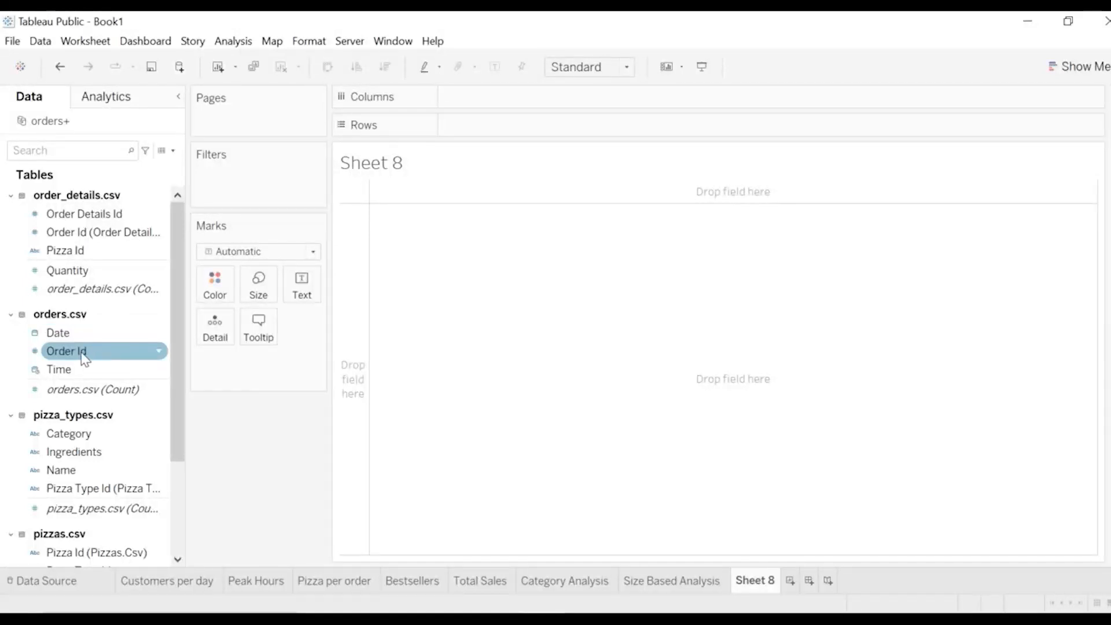
drag(83, 354, 471, 89)
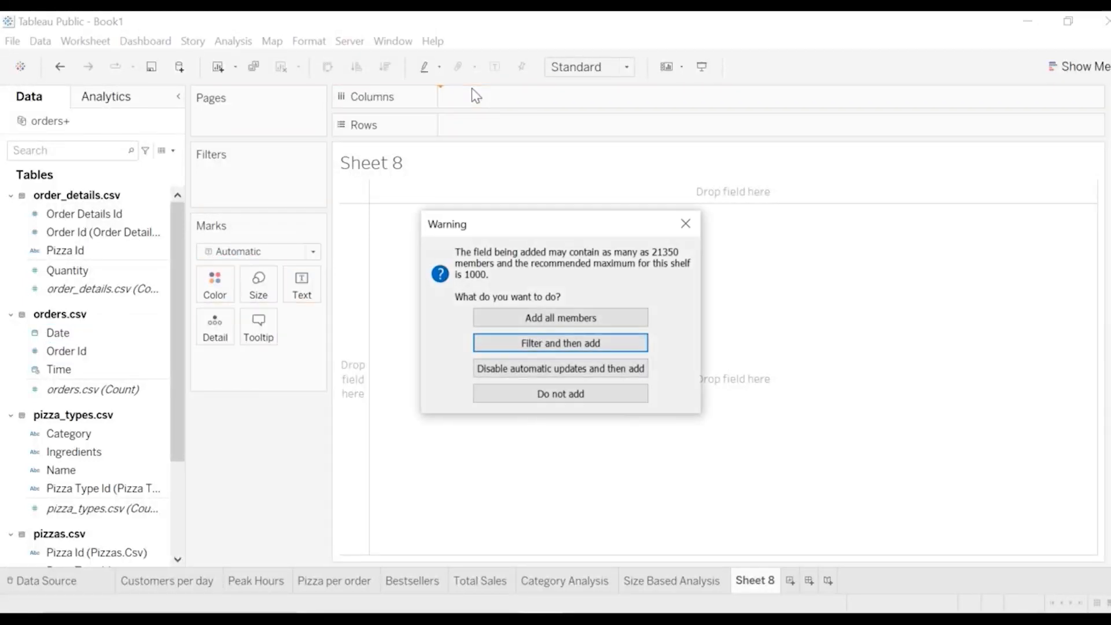
click(571, 318)
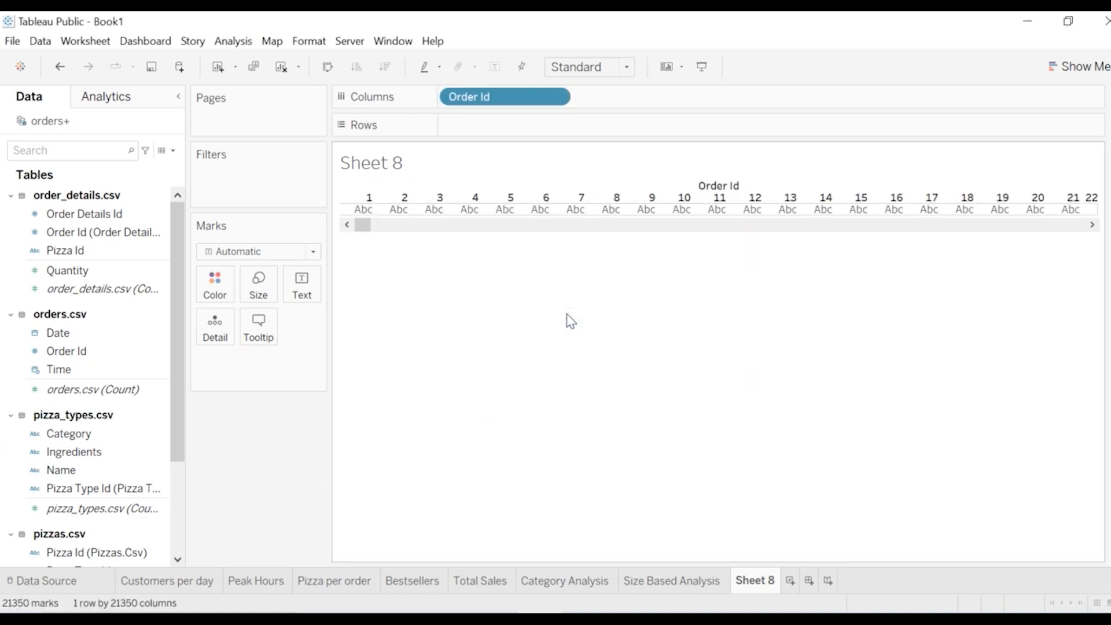
Step: Add Pizza Id from order_details.csv to Rows as a Count measure and sort the orders in descending order
mouse_move(77, 251)
mouse_down()
mouse_move(520, 137)
mouse_move(481, 135)
mouse_move(465, 117)
mouse_up()
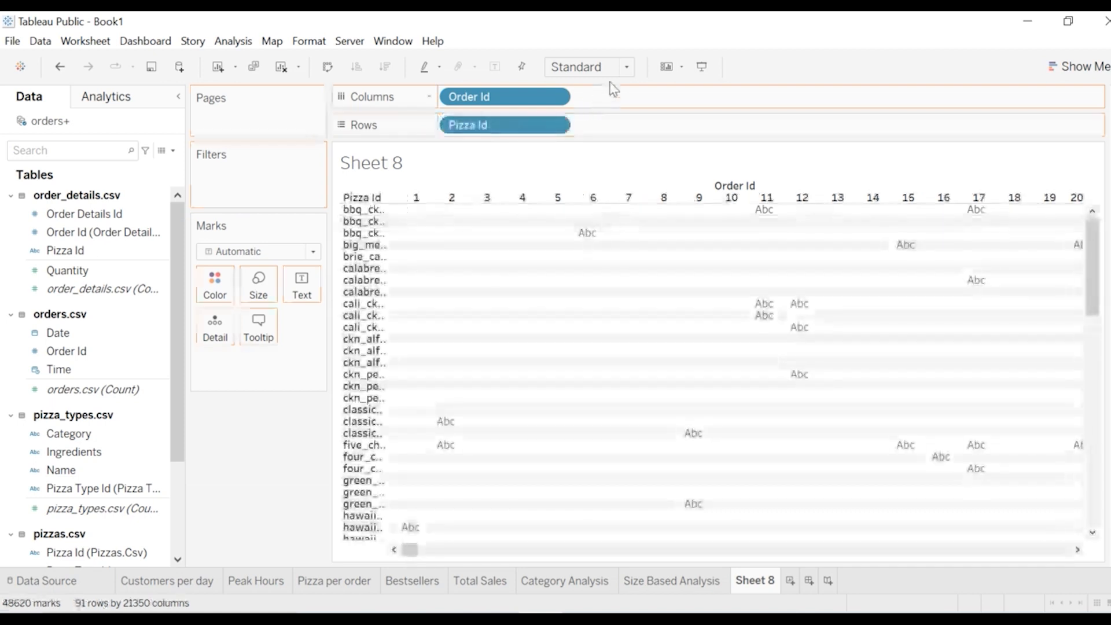
click(555, 126)
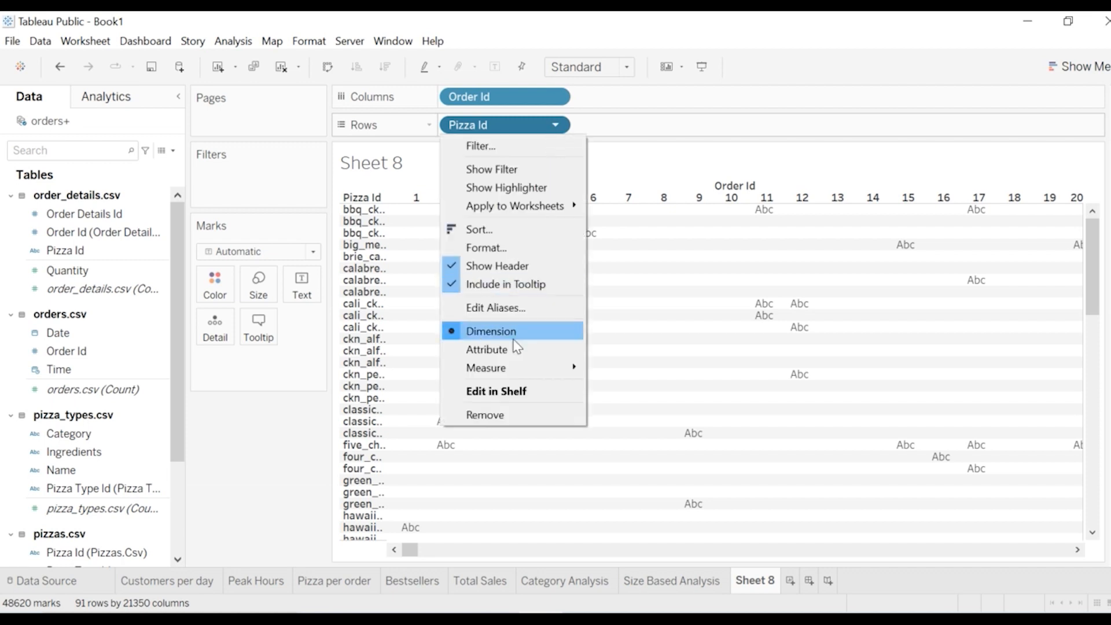
mouse_move(508, 374)
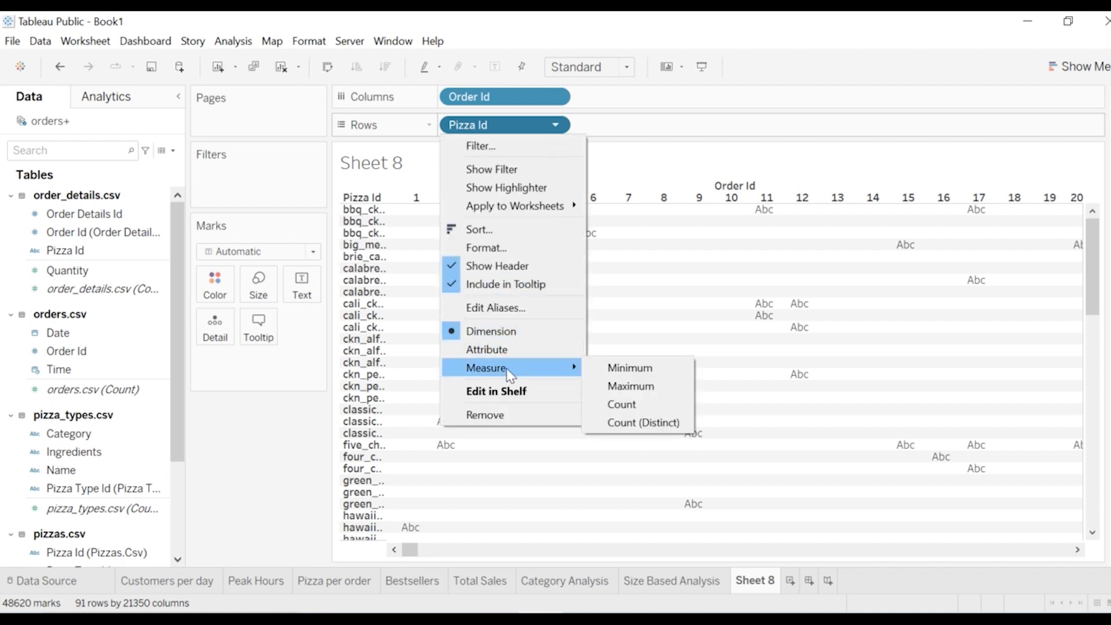
click(630, 405)
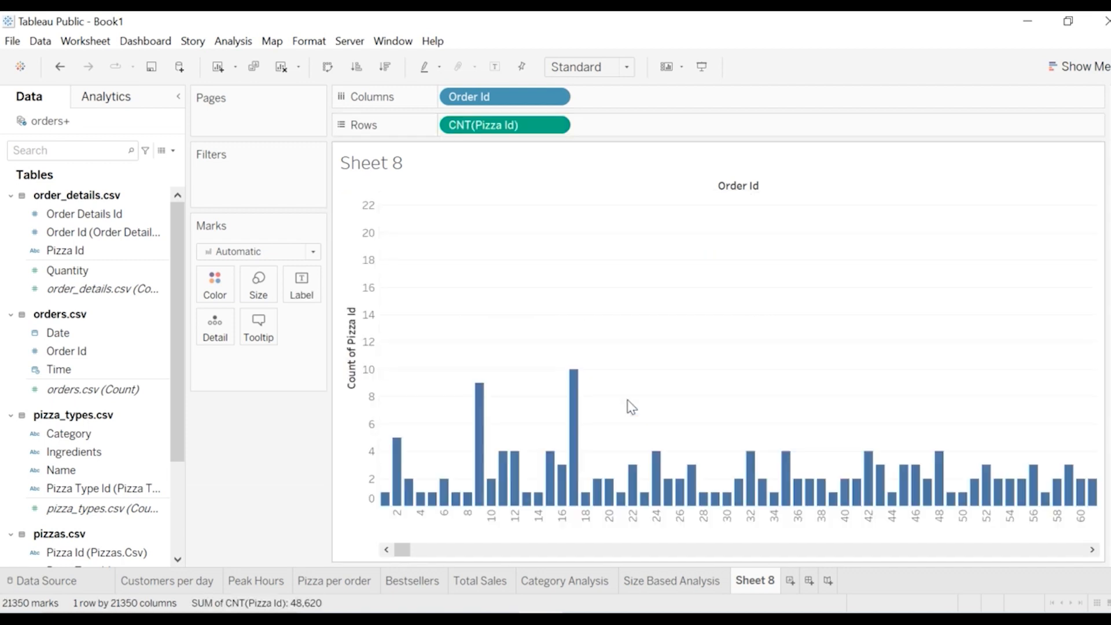
click(385, 67)
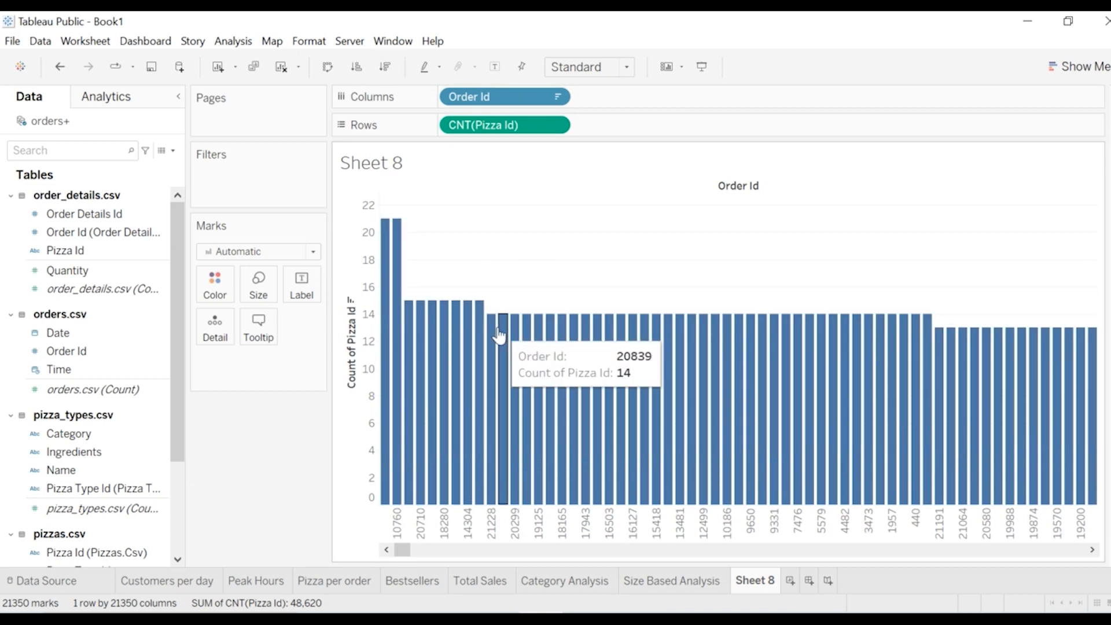
Step: Check the Pizza per order worksheet for reference and show mark labels on the Sheet 8 bars
click(165, 457)
drag(169, 466, 186, 586)
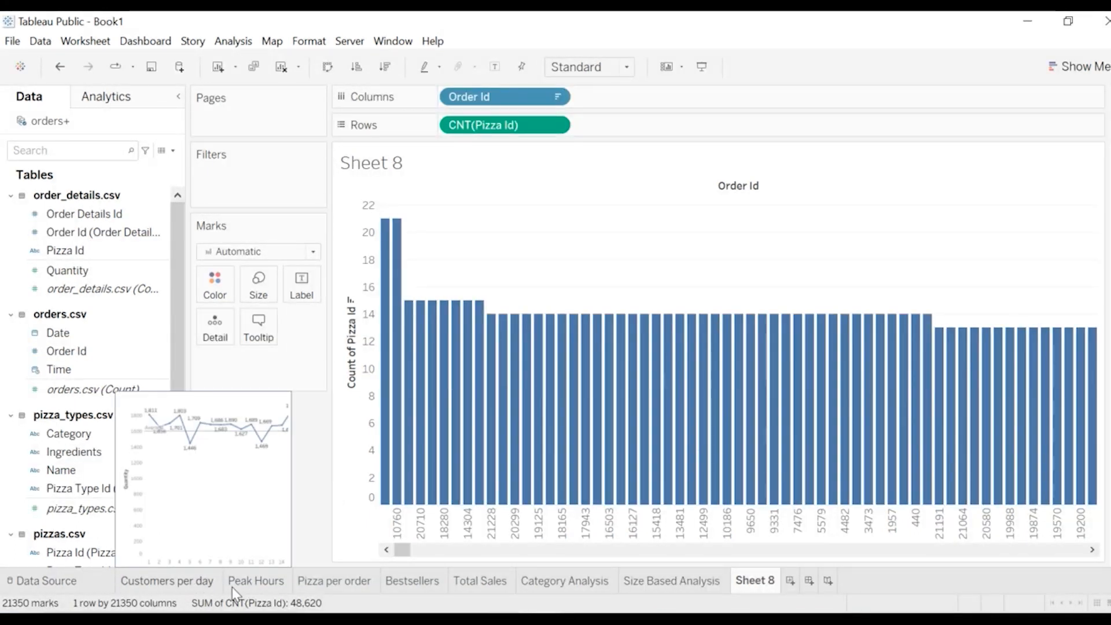
click(329, 587)
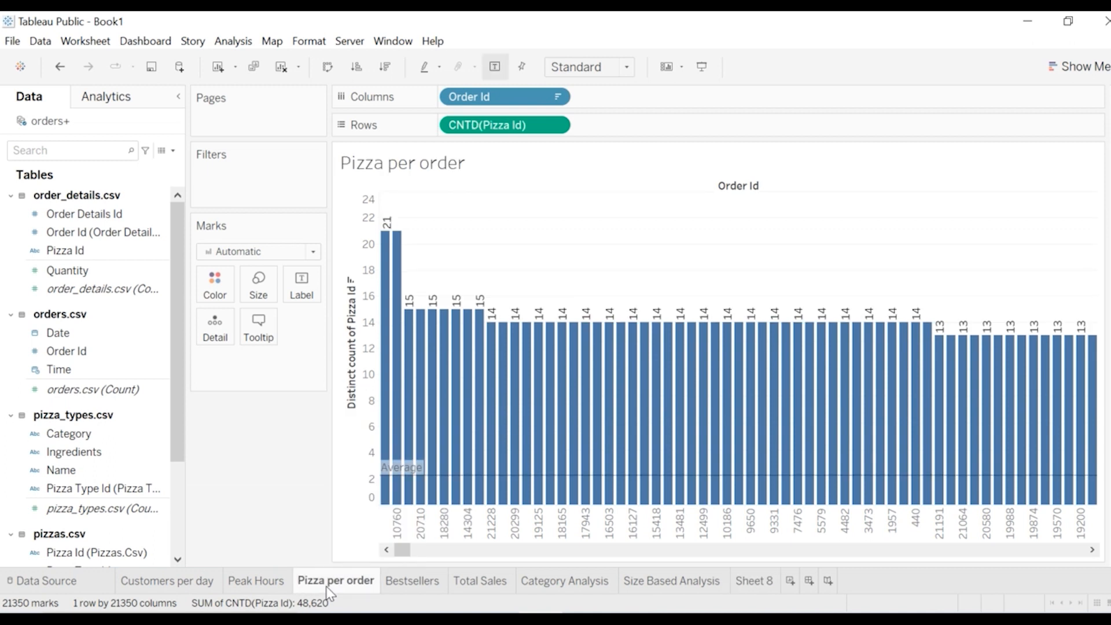
click(751, 580)
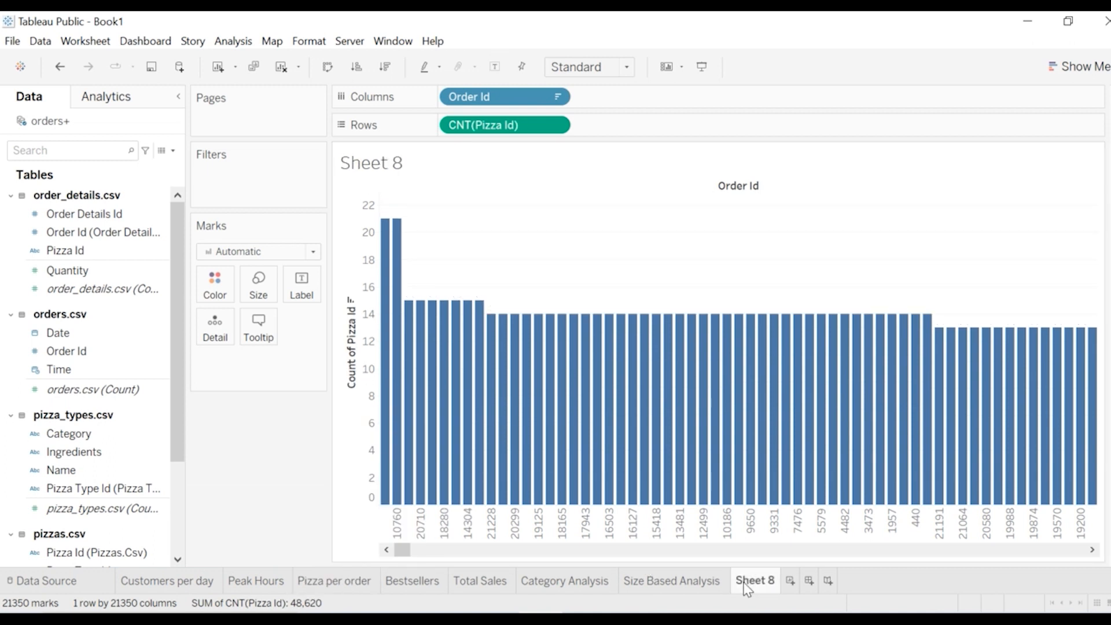
click(492, 74)
Step: Inspect the pizza counts of individual orders and of a range of bars on Sheet 8, and clear the selection
mouse_move(655, 362)
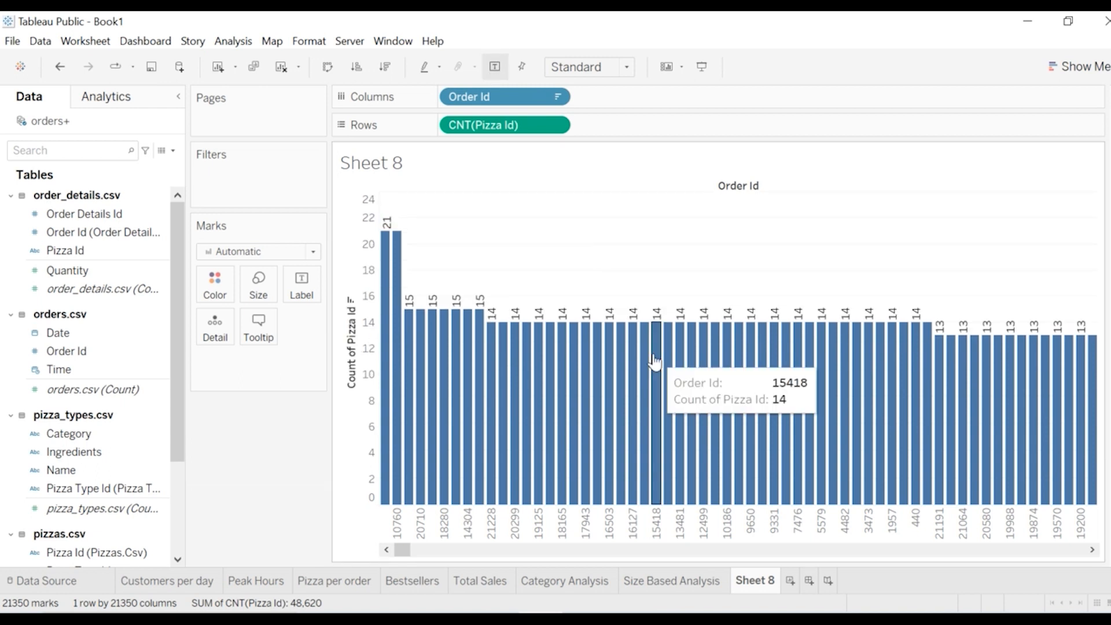
mouse_move(465, 392)
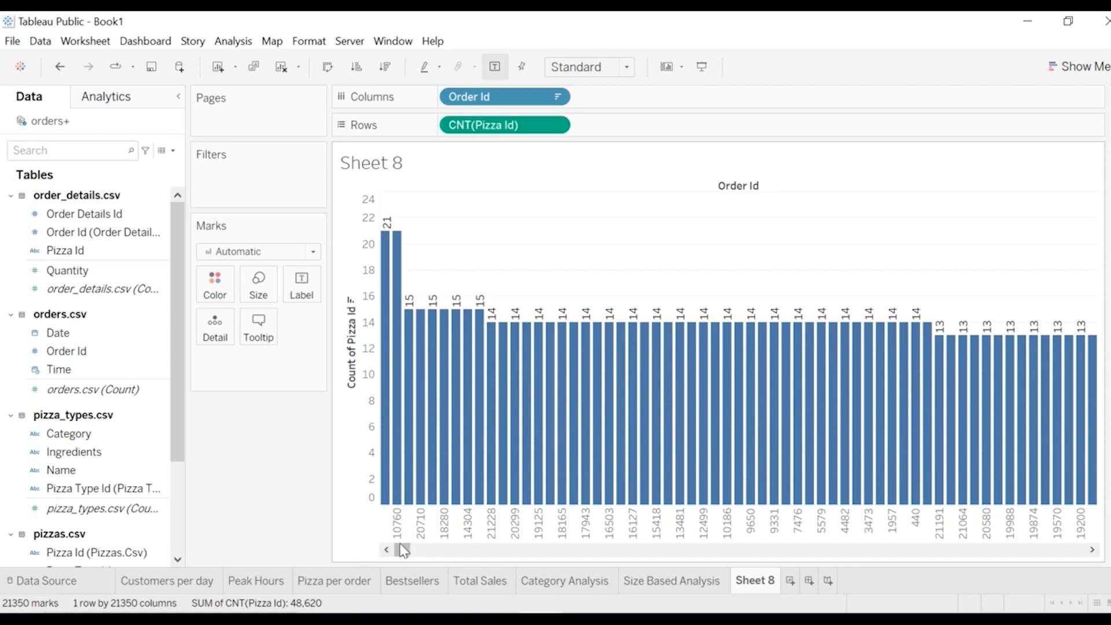
mouse_move(397, 305)
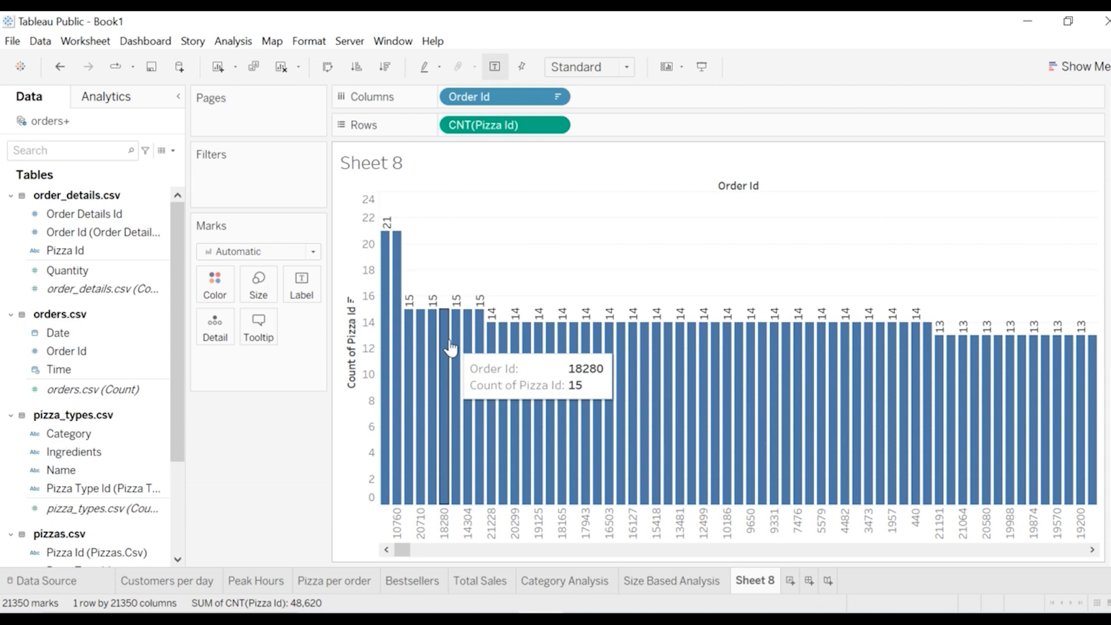
drag(450, 348, 608, 377)
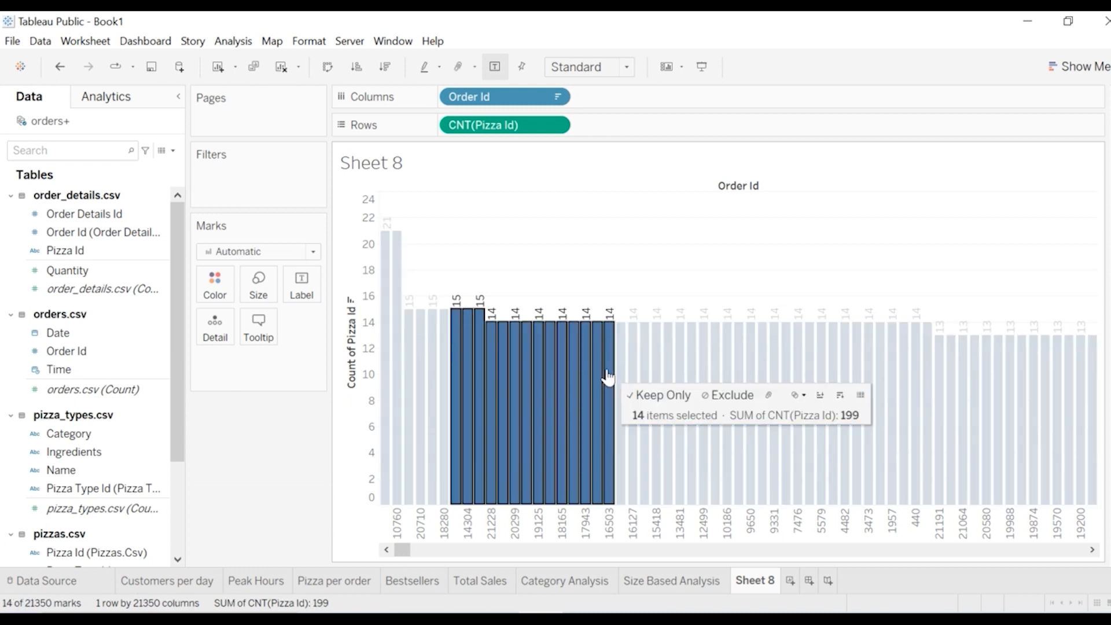
click(507, 282)
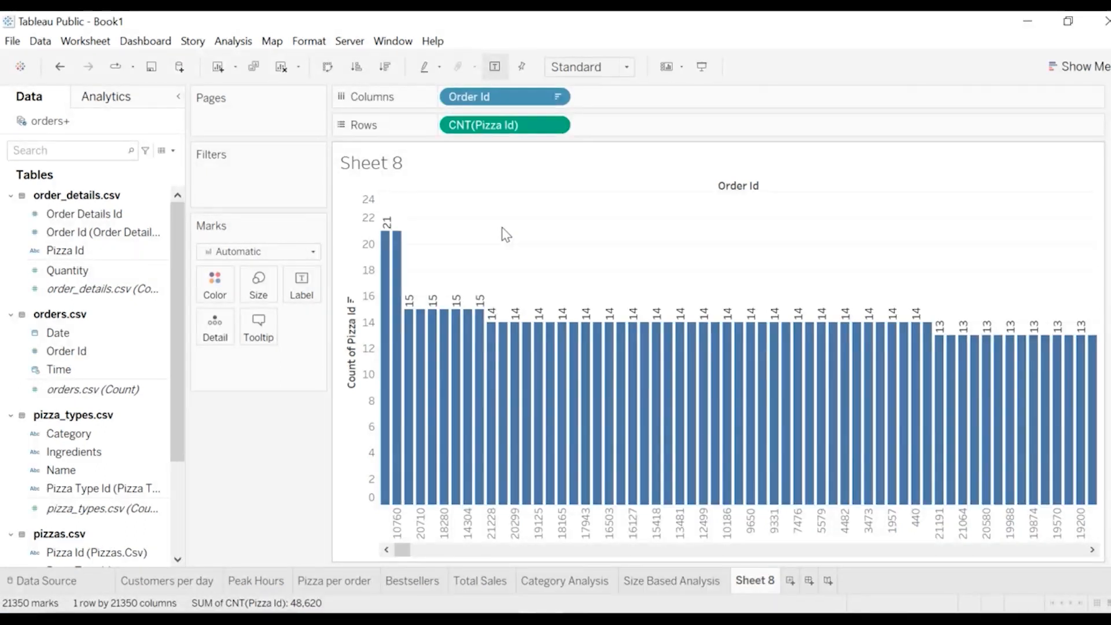
mouse_move(424, 427)
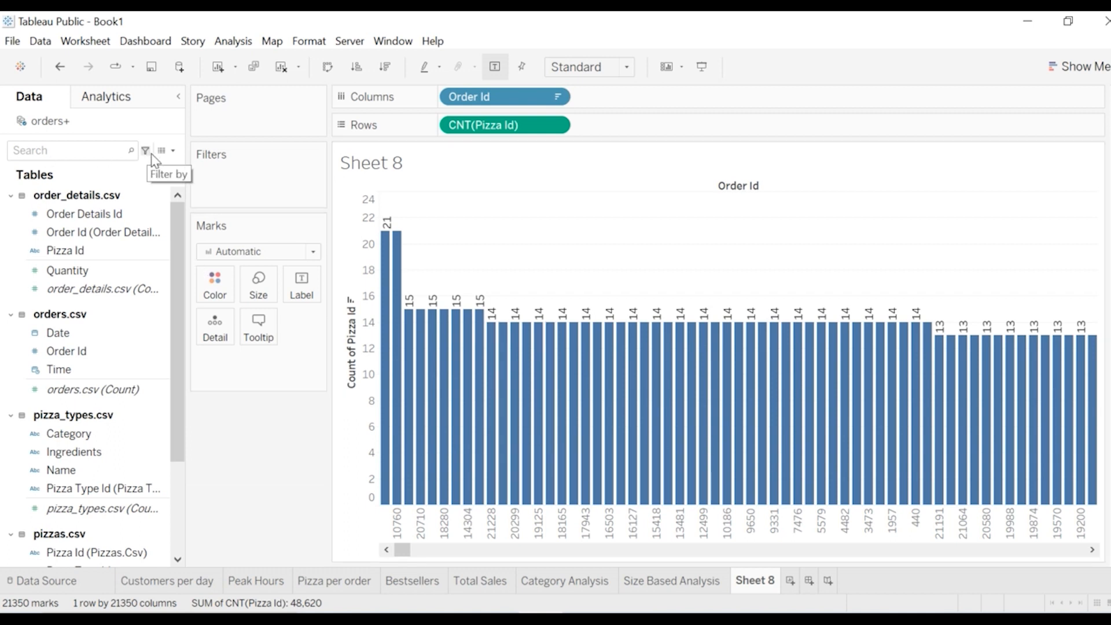
Step: Create a calculated field named "No. Of Pizzas per order"
click(173, 151)
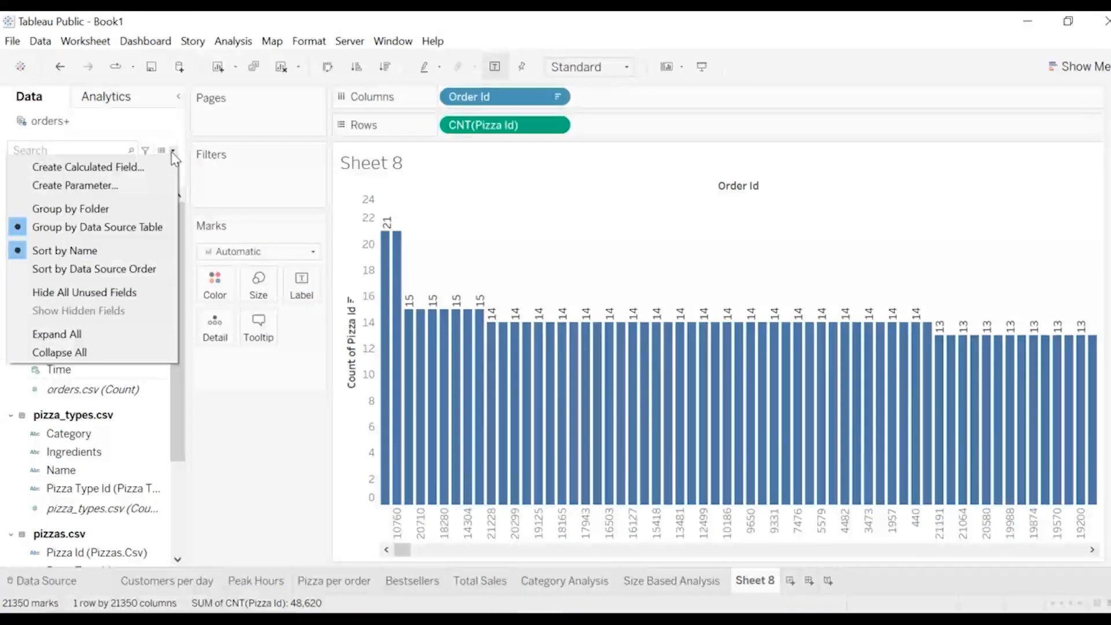
click(133, 167)
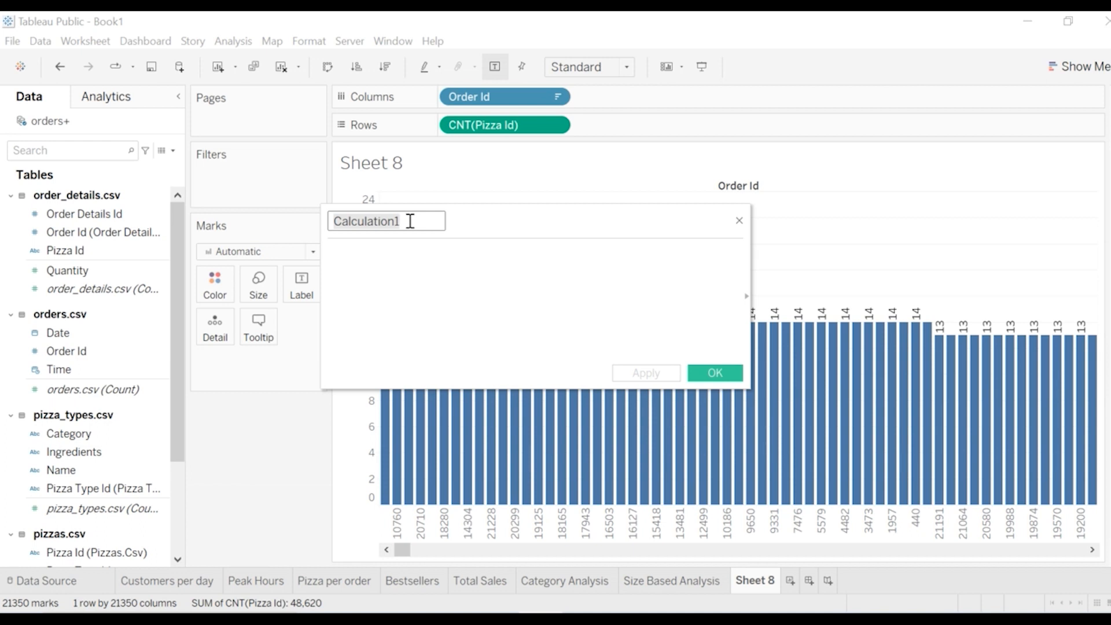
text(No. )
text(Of Pizz)
text(as)
text( per o)
text(rder)
click(368, 263)
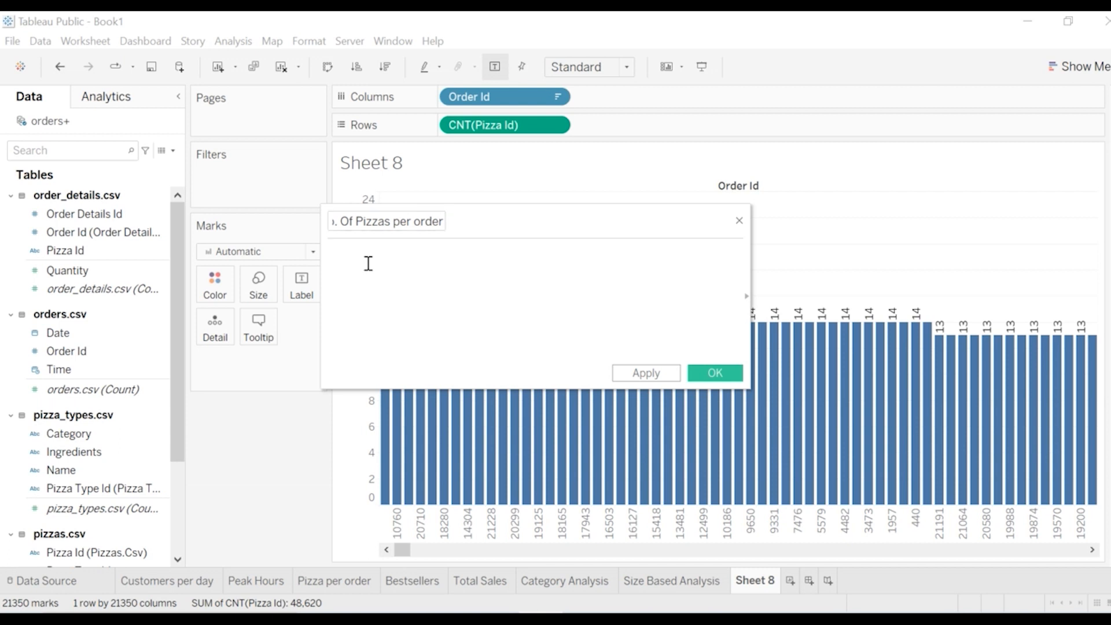
Step: Set the calculated field's formula to { FIXED [Order Id] : COUNTD([Pizza Id])} and save it
text(fix)
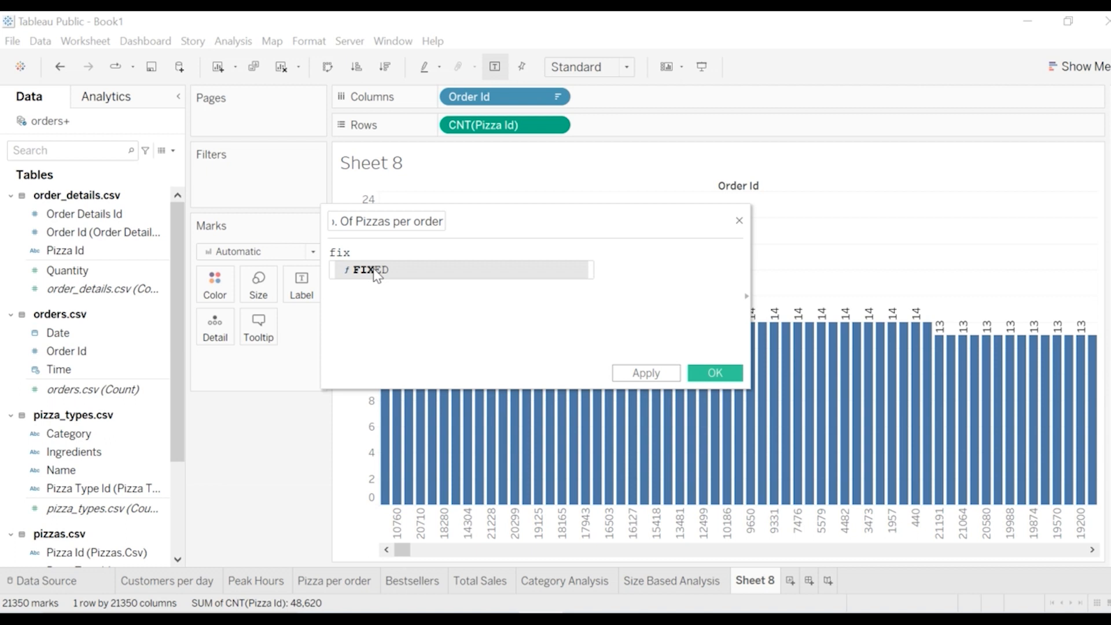
double_click(377, 275)
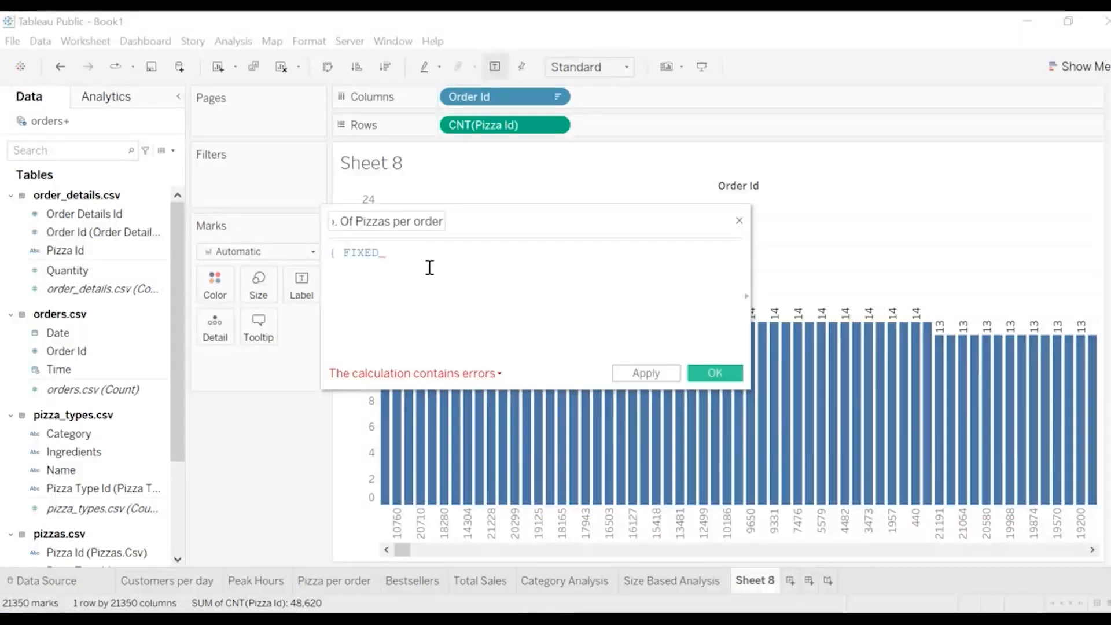
text(ord)
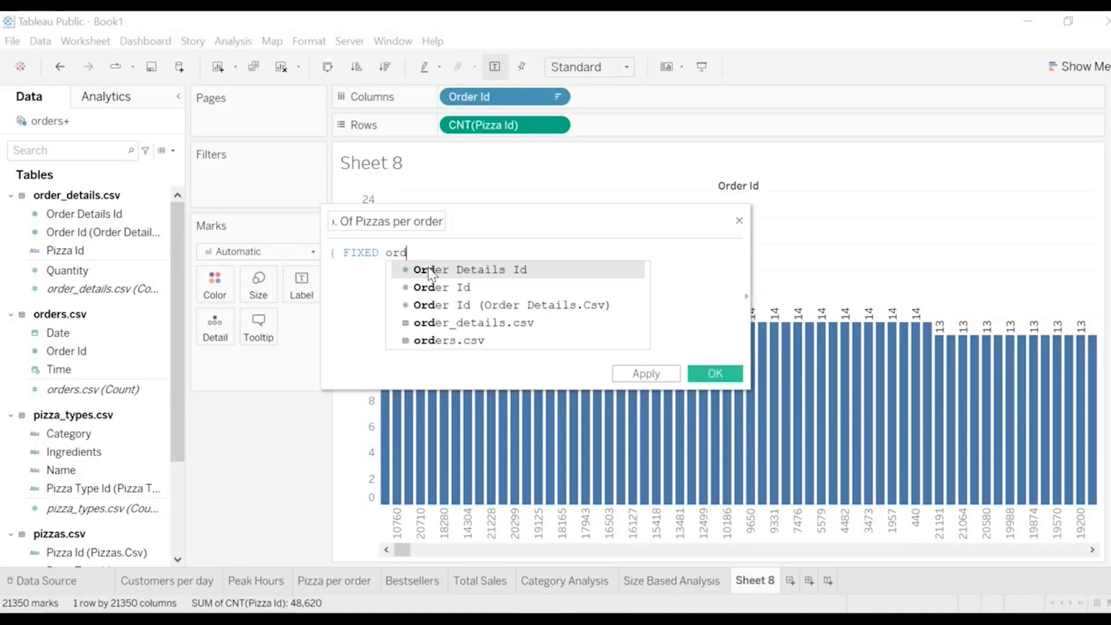
double_click(462, 288)
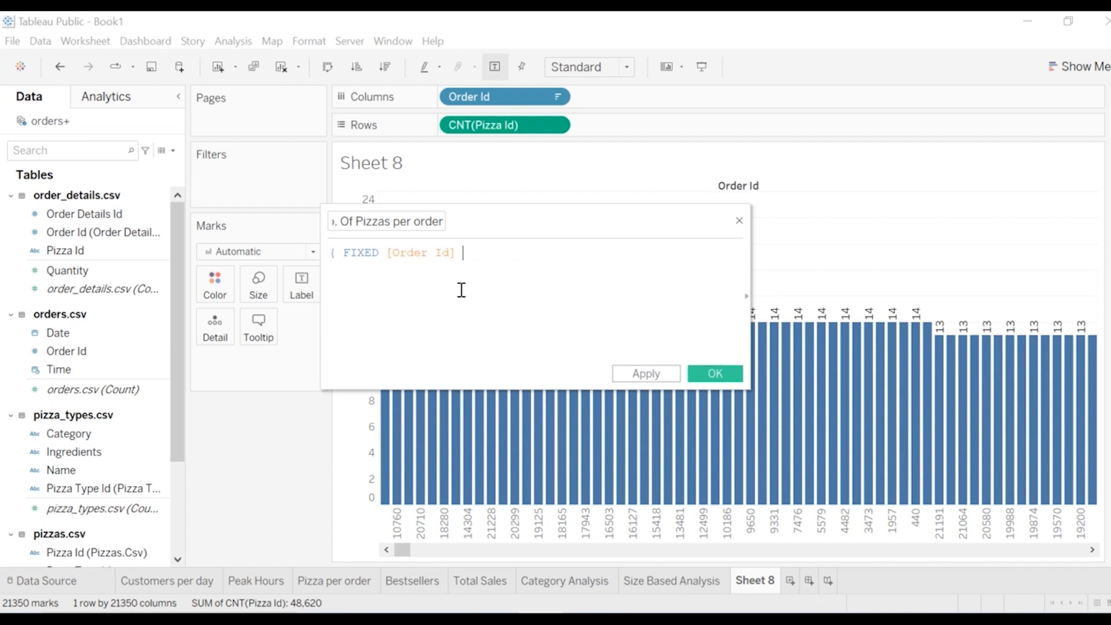
text(: coun)
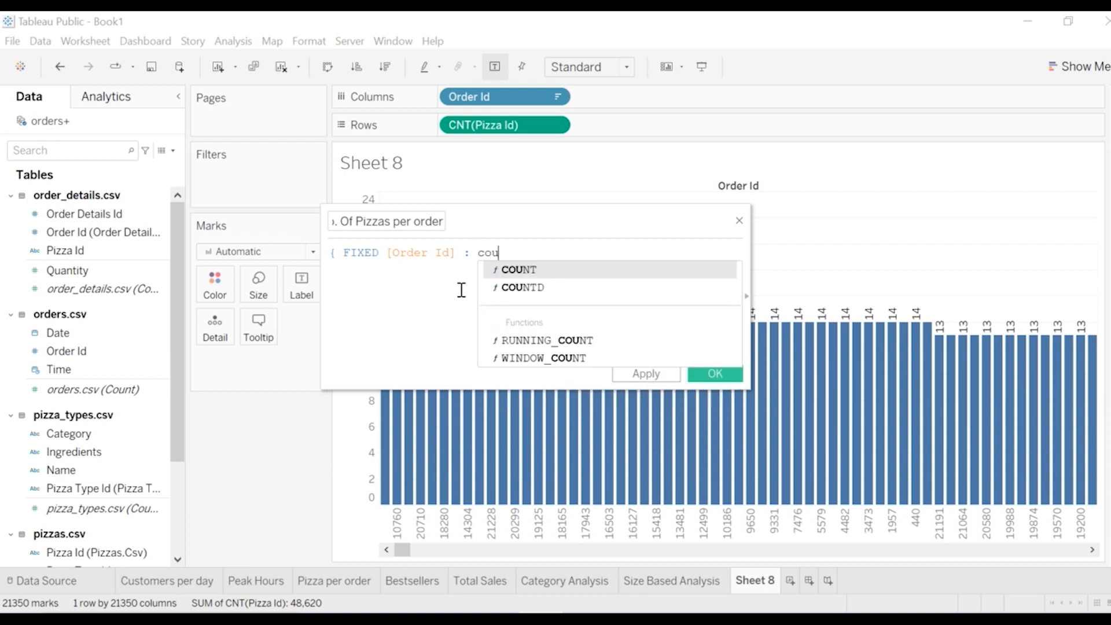
click(536, 293)
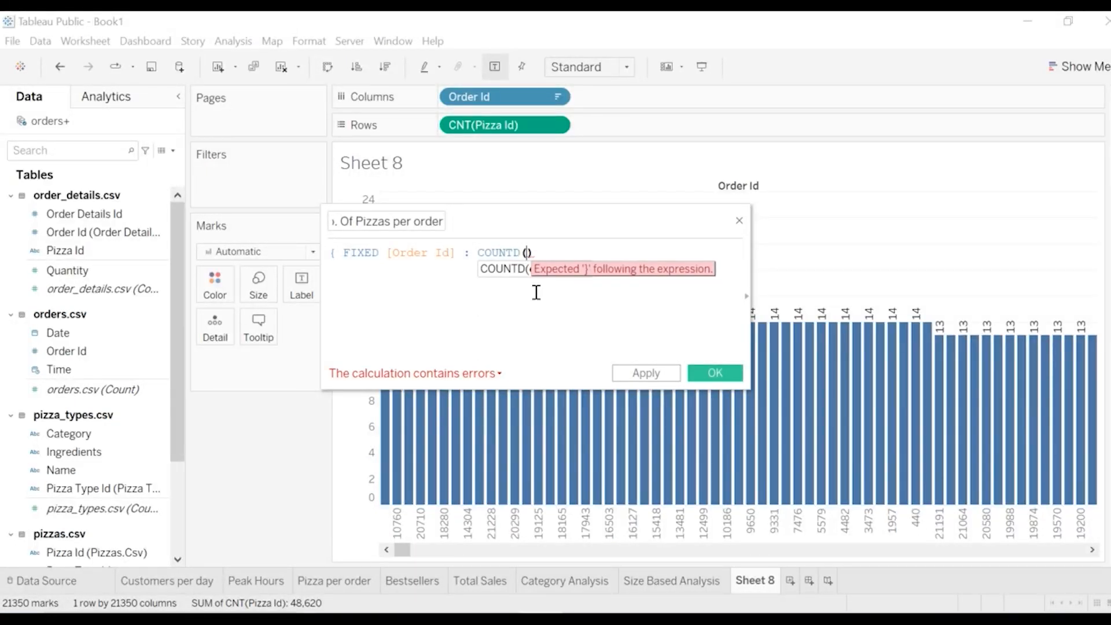
text(pi)
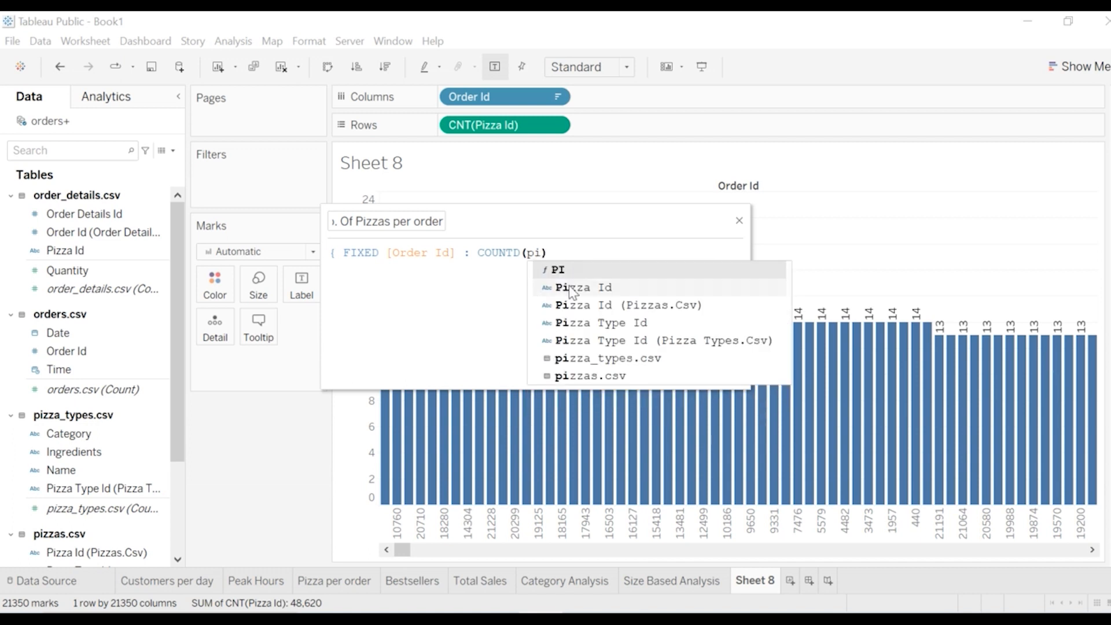
click(571, 290)
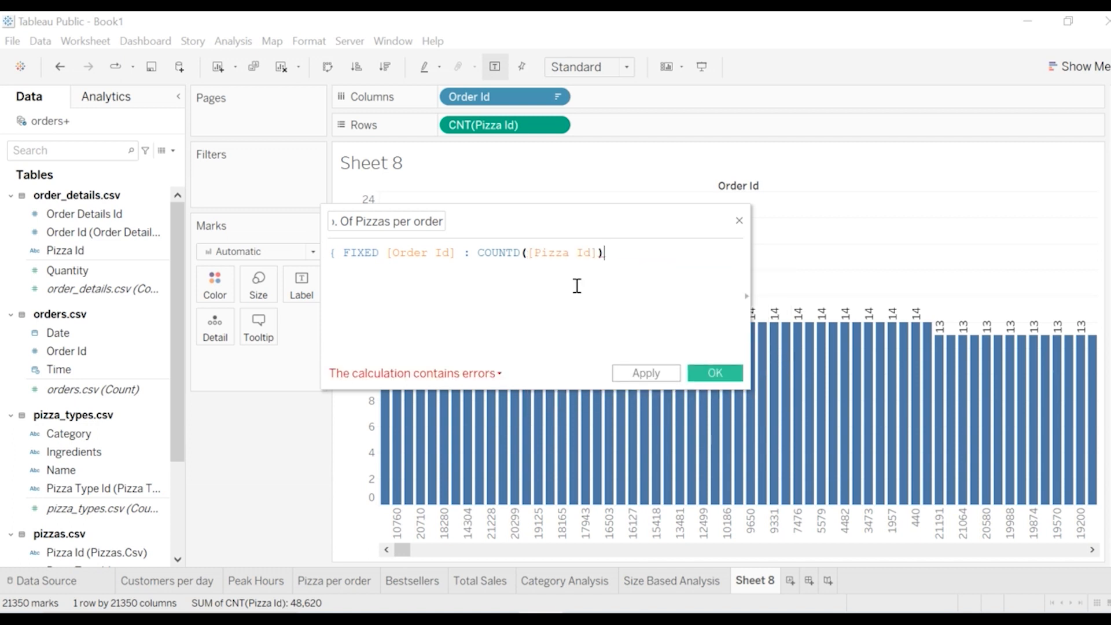
text(})
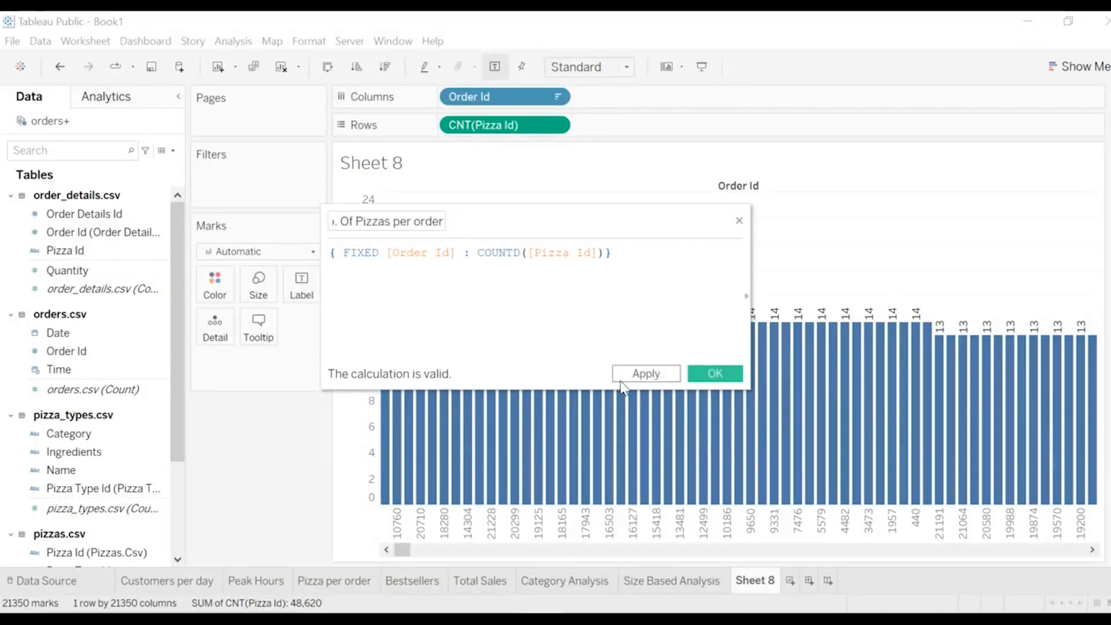
click(641, 375)
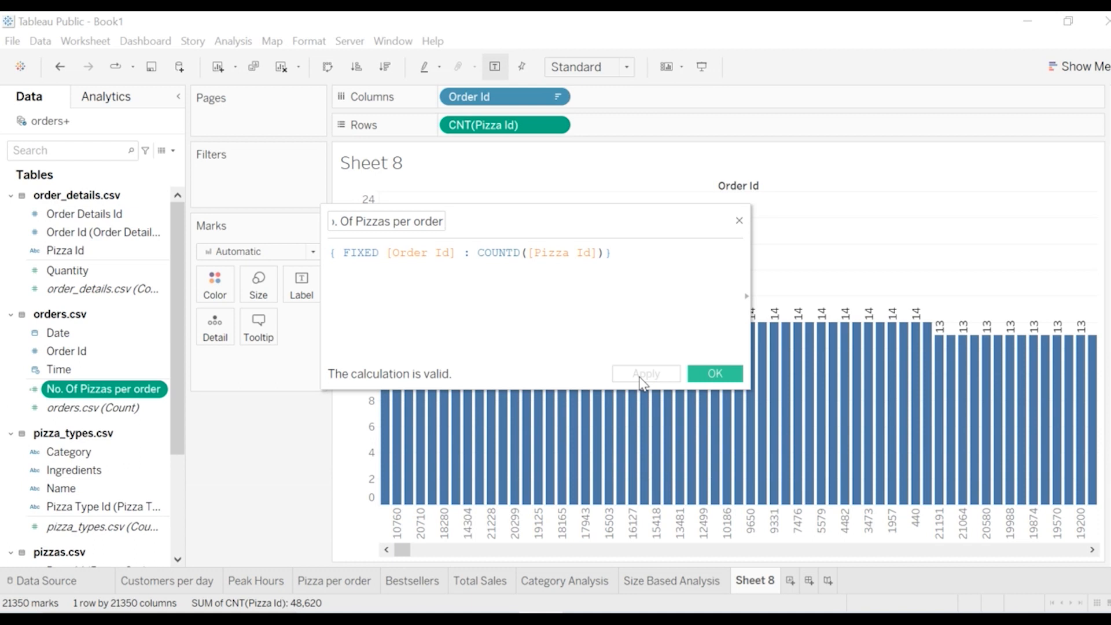
click(712, 376)
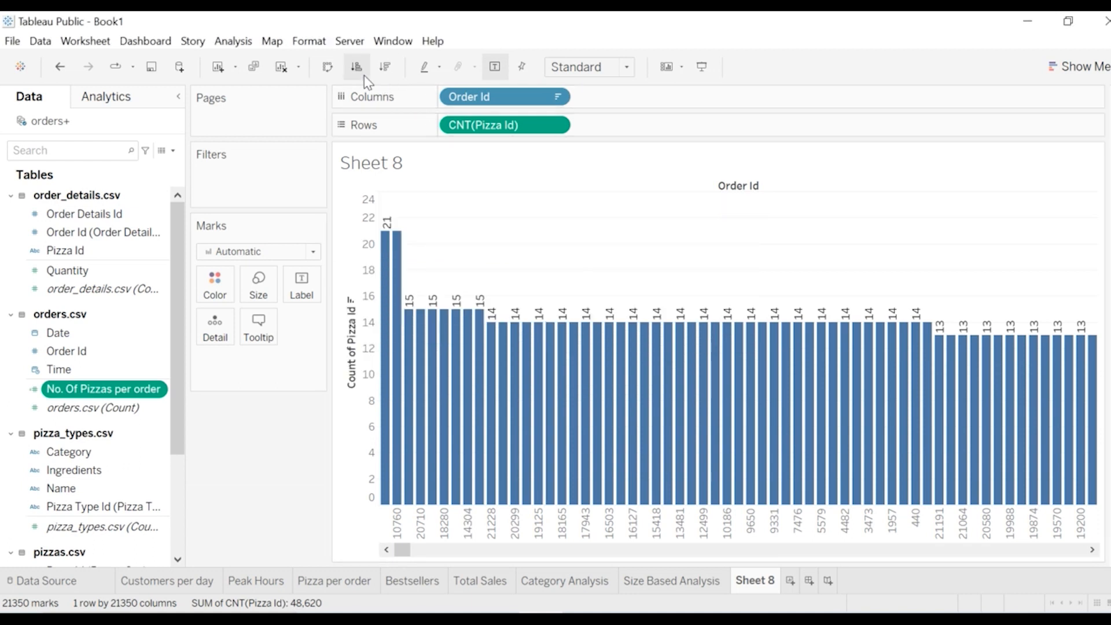
Step: Clear Sheet 8 and place the No. Of Pizzas per order field on both Columns and Rows
click(326, 73)
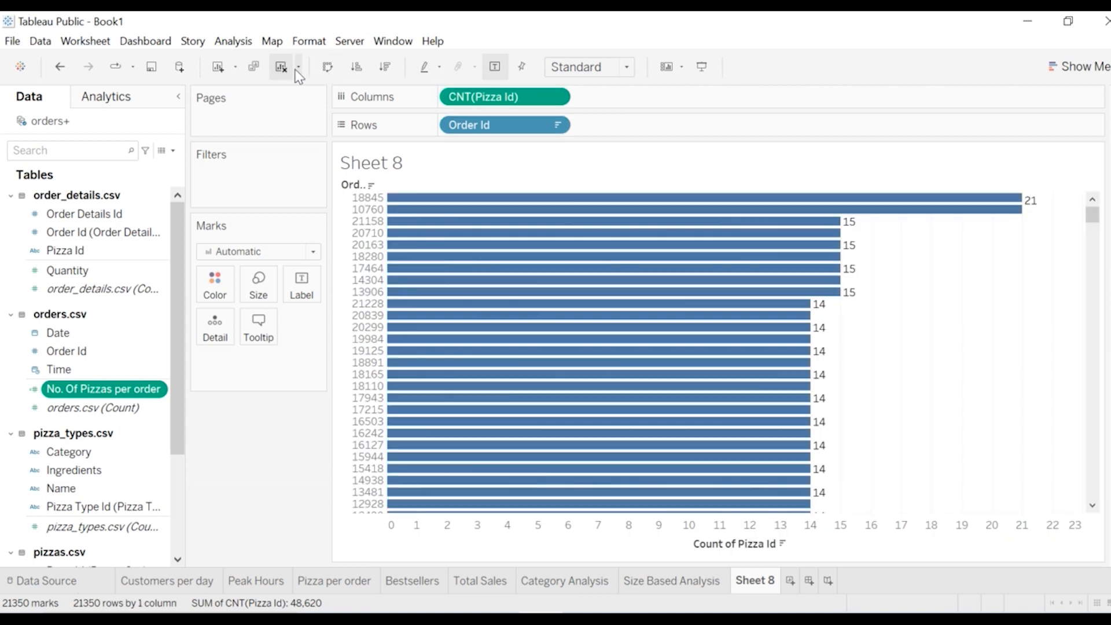
click(282, 68)
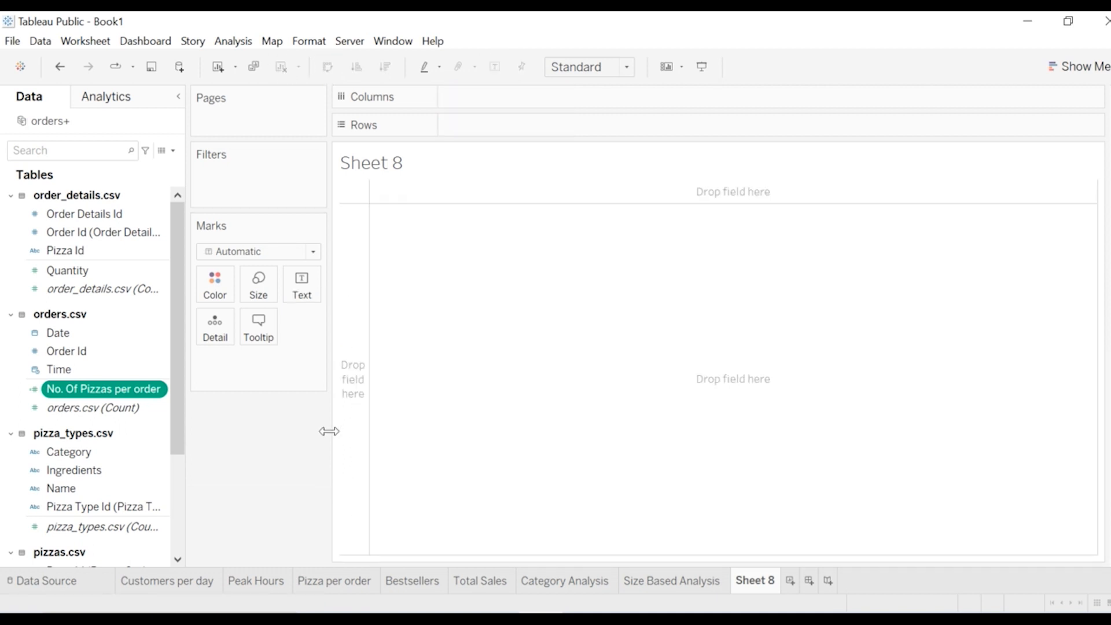
mouse_move(130, 392)
mouse_down()
mouse_move(434, 235)
mouse_move(547, 90)
mouse_move(533, 106)
mouse_up()
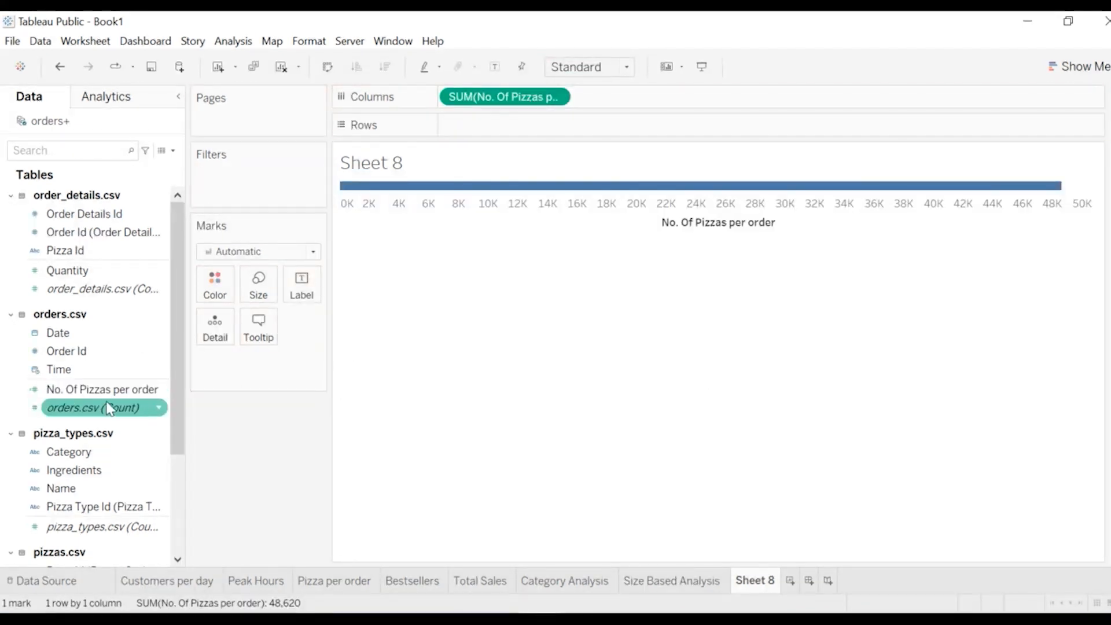
drag(110, 390, 505, 127)
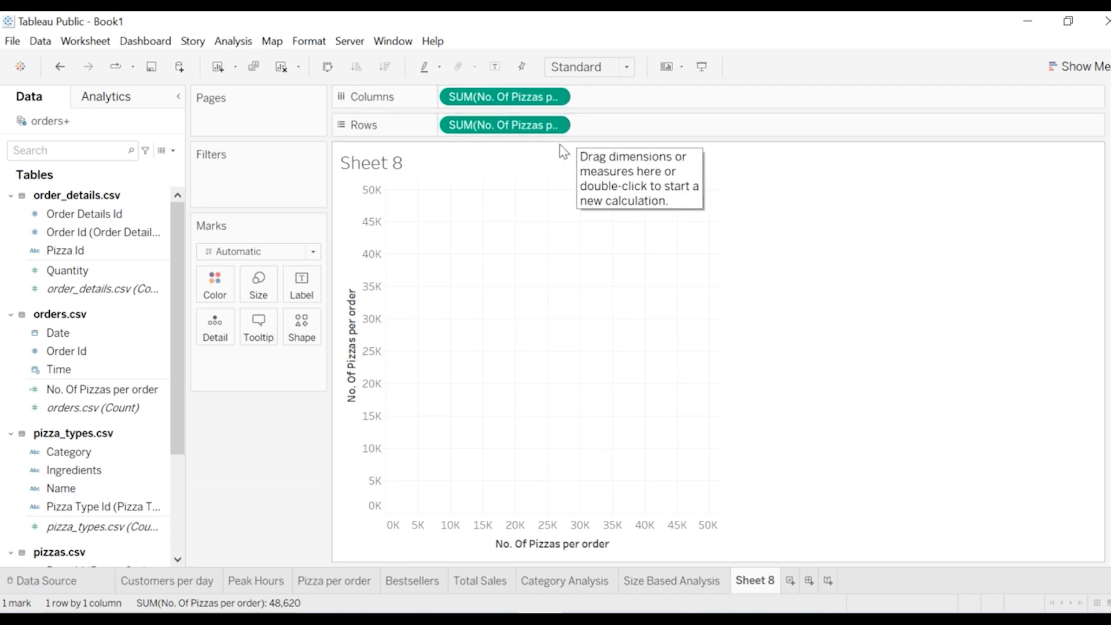
Step: Change No. Of Pizzas per order to a Count measure on Rows and to a Dimension on Columns
click(555, 126)
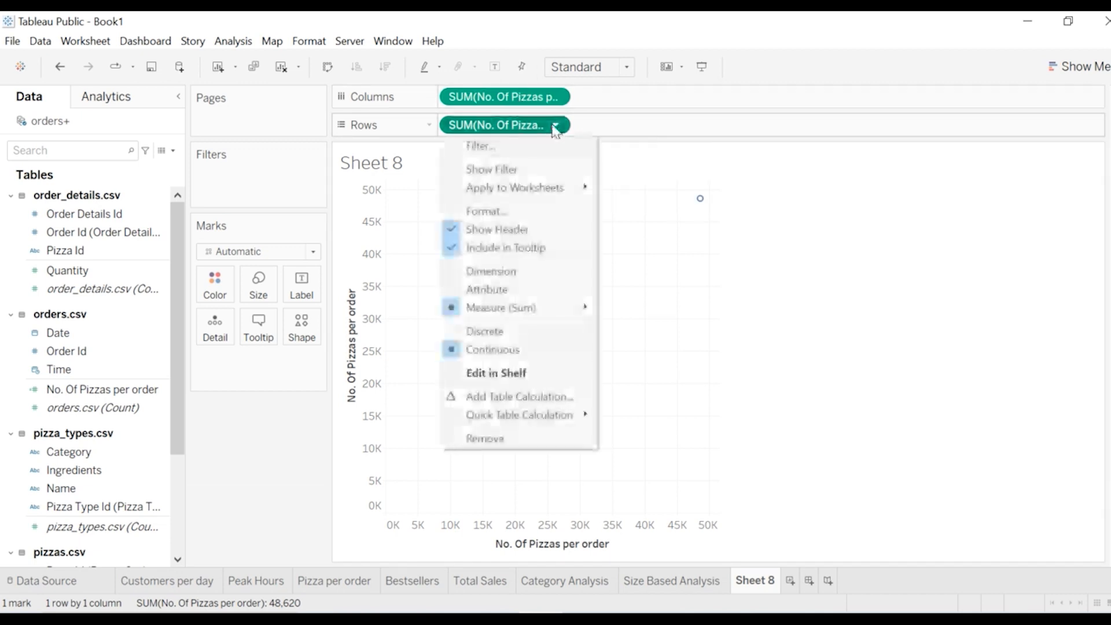
click(523, 354)
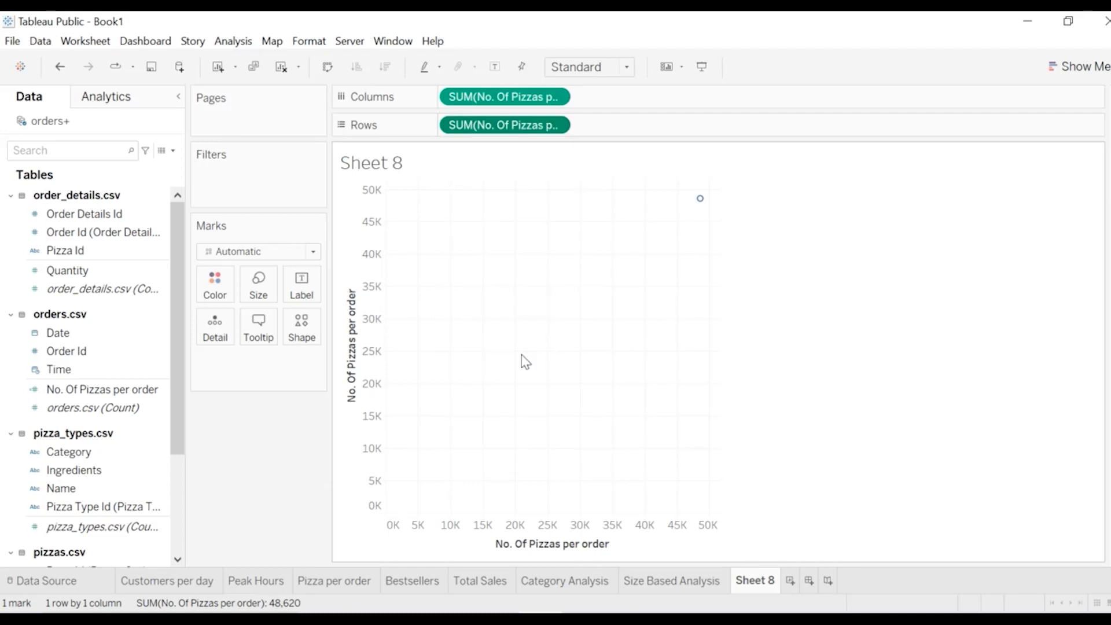
click(555, 126)
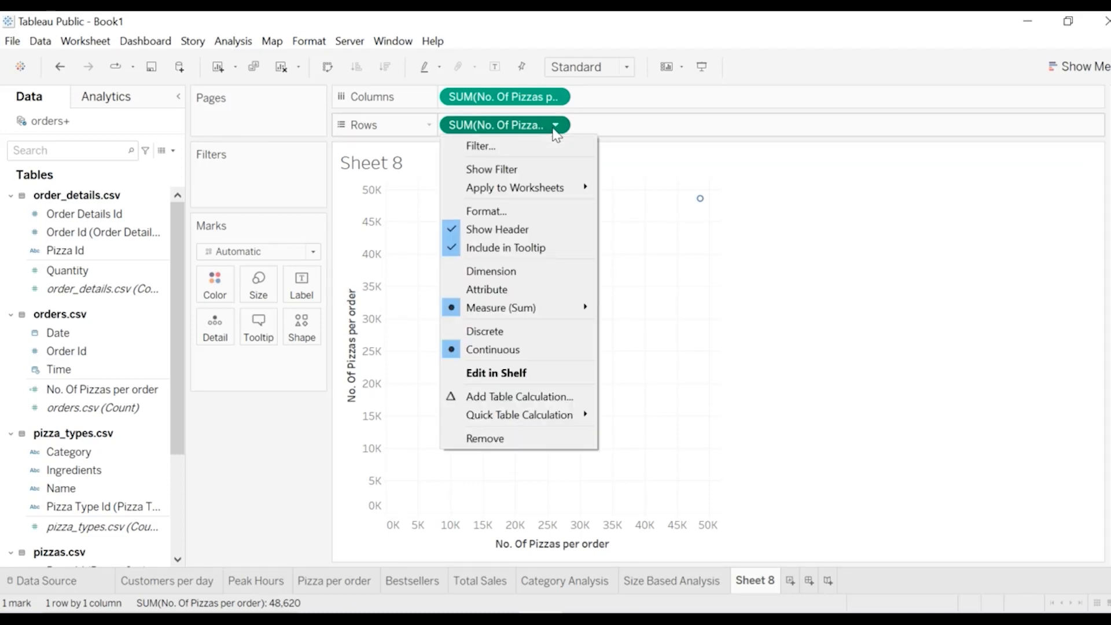
mouse_move(525, 310)
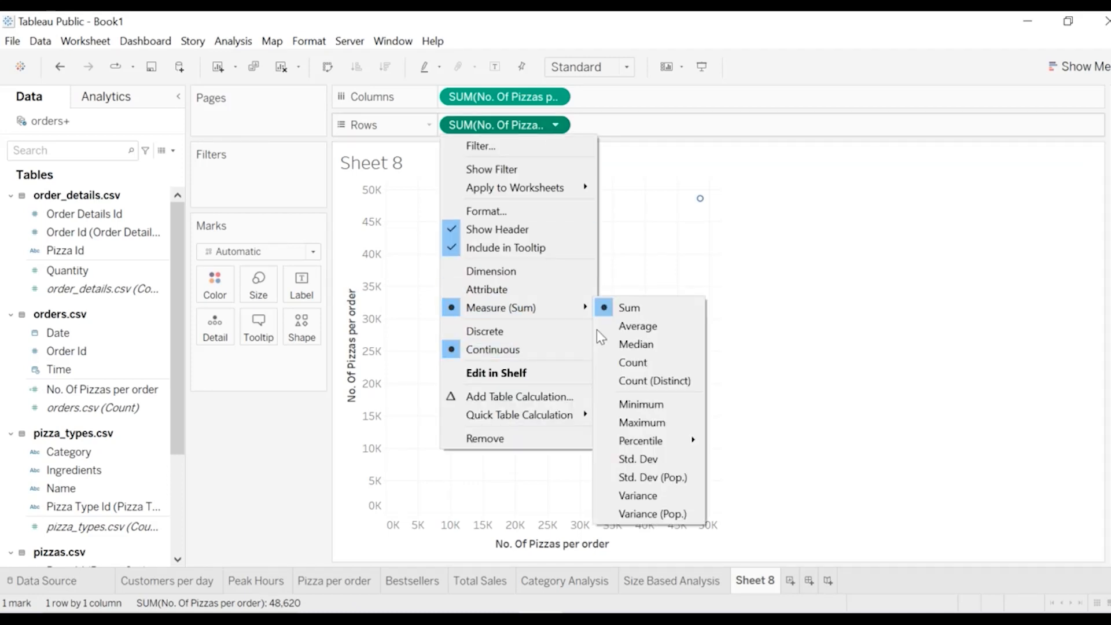
click(642, 364)
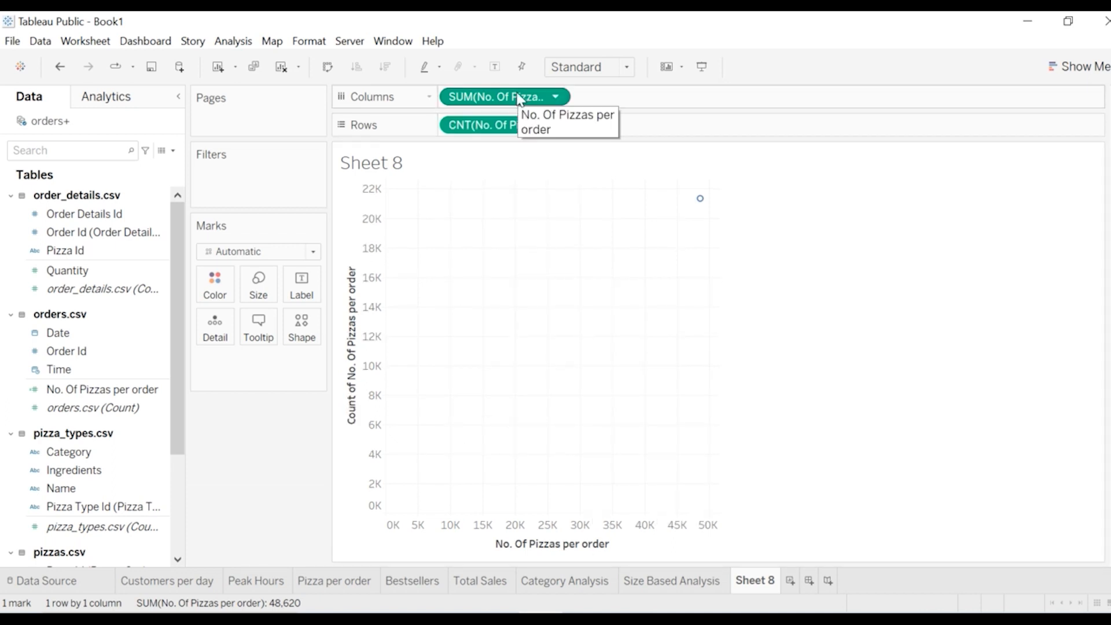
click(555, 97)
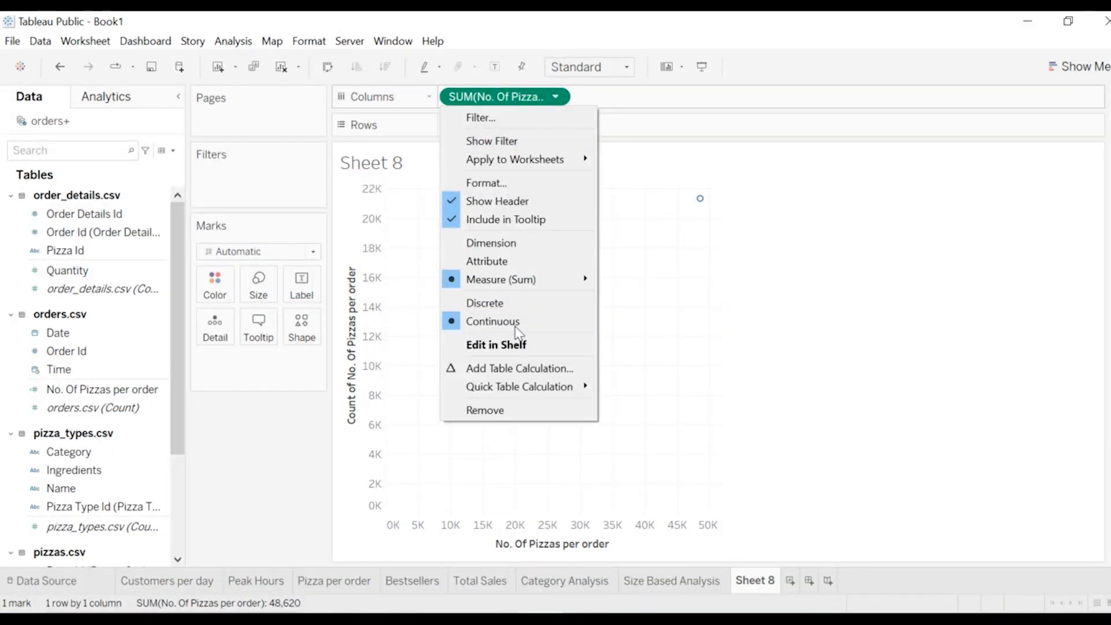
click(514, 244)
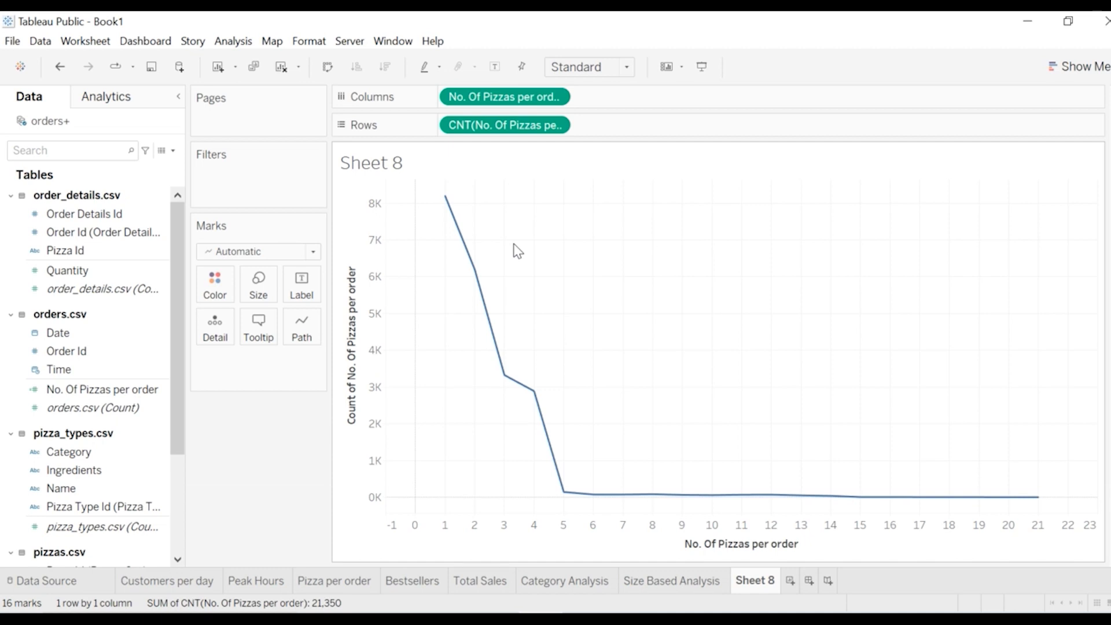
Step: Change the Sheet 8 mark type to Bar and show mark labels
mouse_move(445, 200)
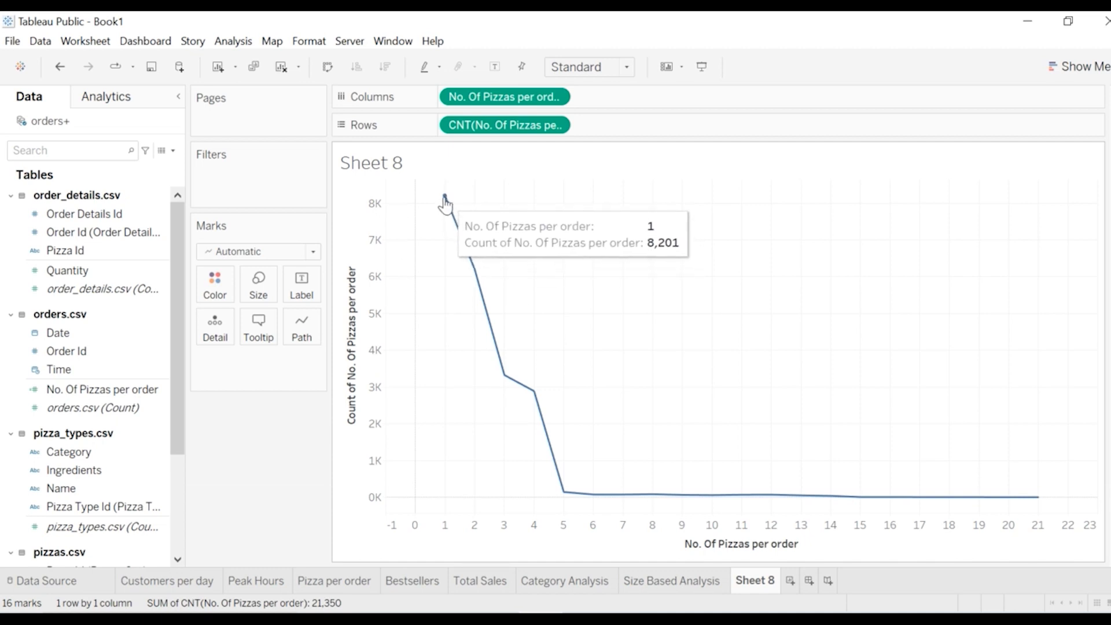
click(312, 252)
click(247, 294)
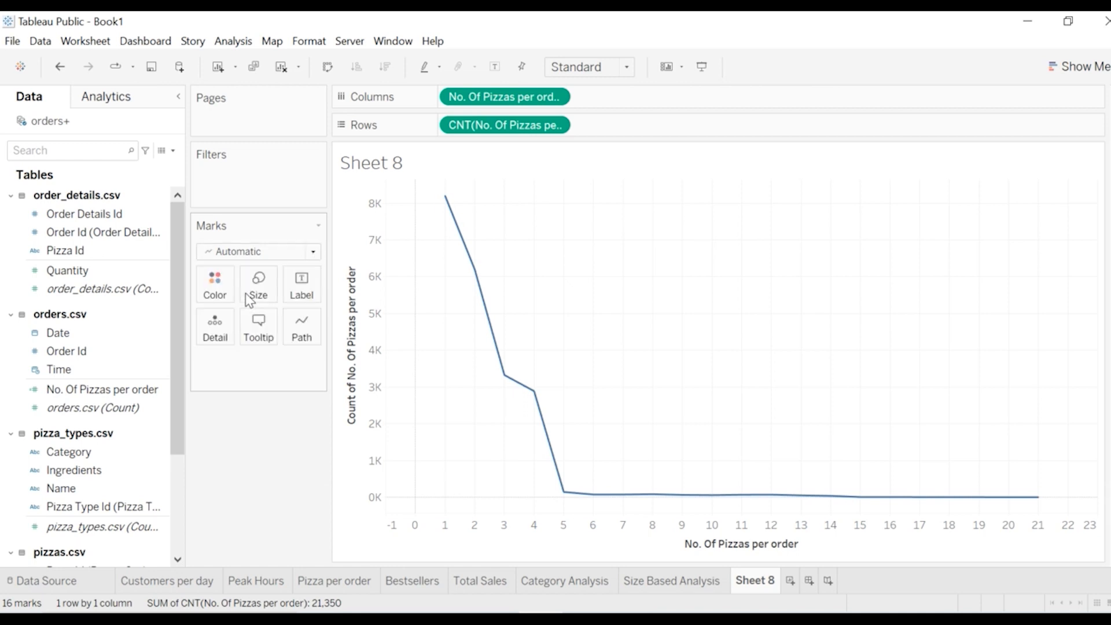
click(498, 65)
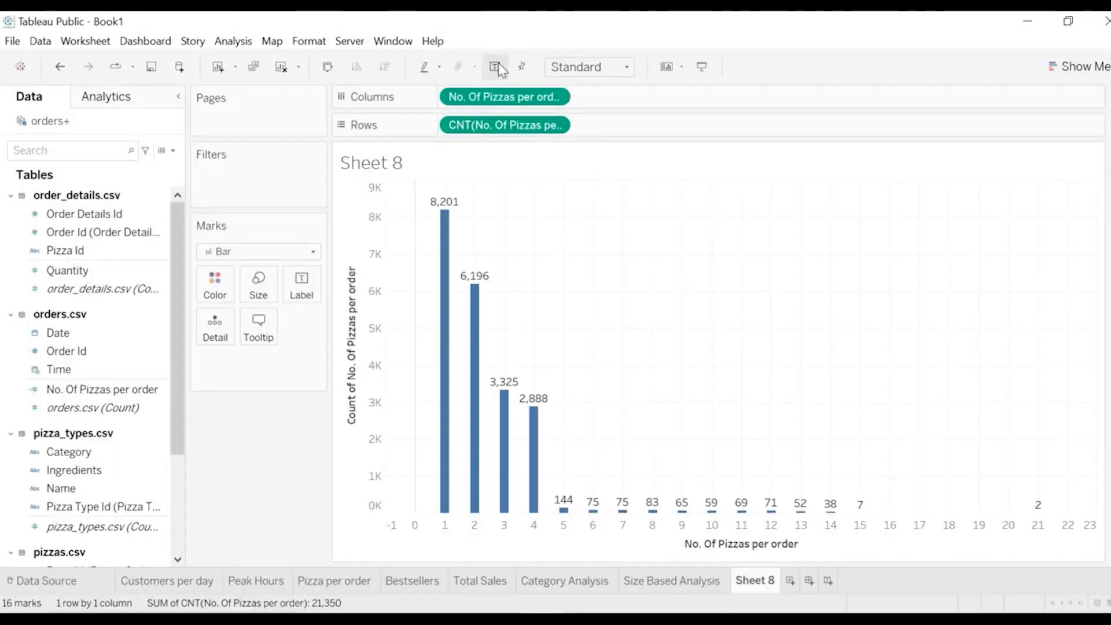
Step: Examine the order counts for each number of pizzas on Sheet 8 and compare them with the Pizza per order worksheet
mouse_move(447, 223)
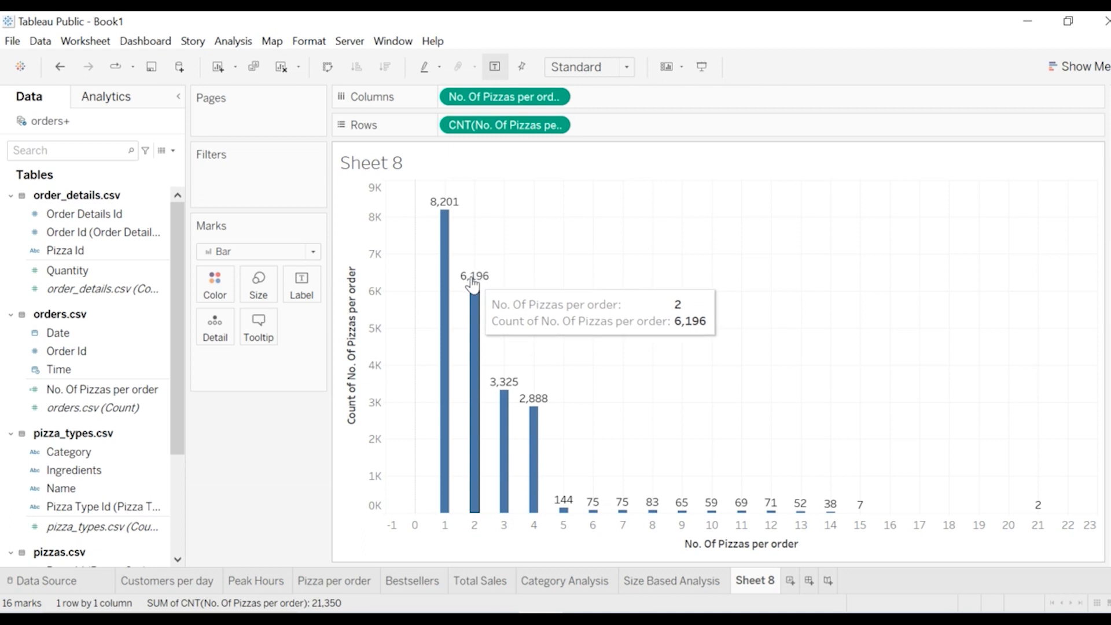
mouse_move(479, 282)
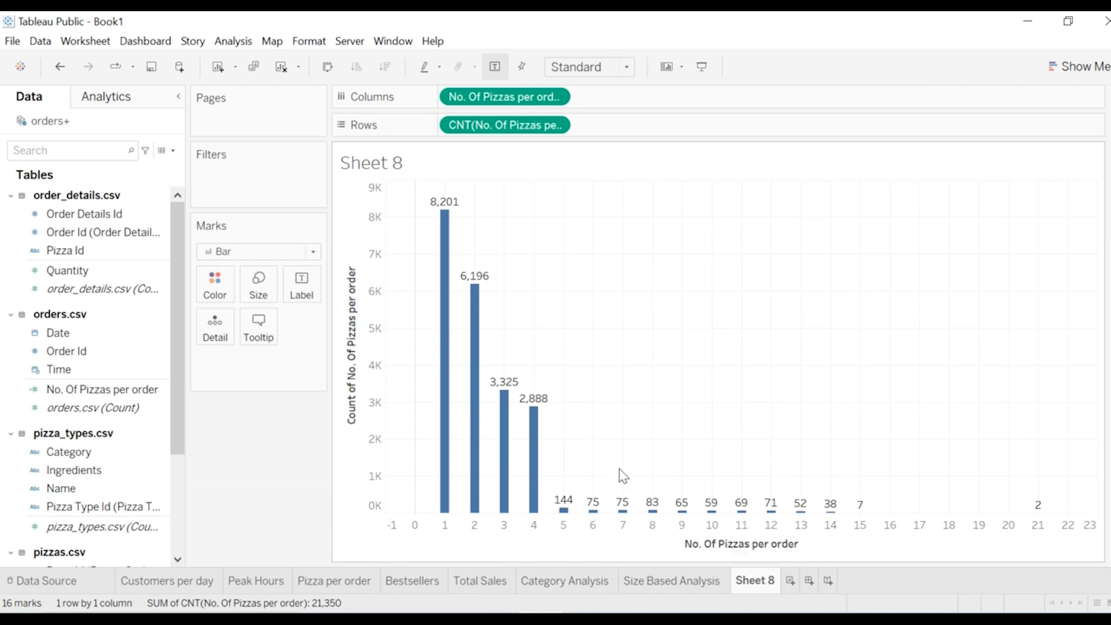
mouse_move(561, 504)
click(1033, 526)
click(334, 581)
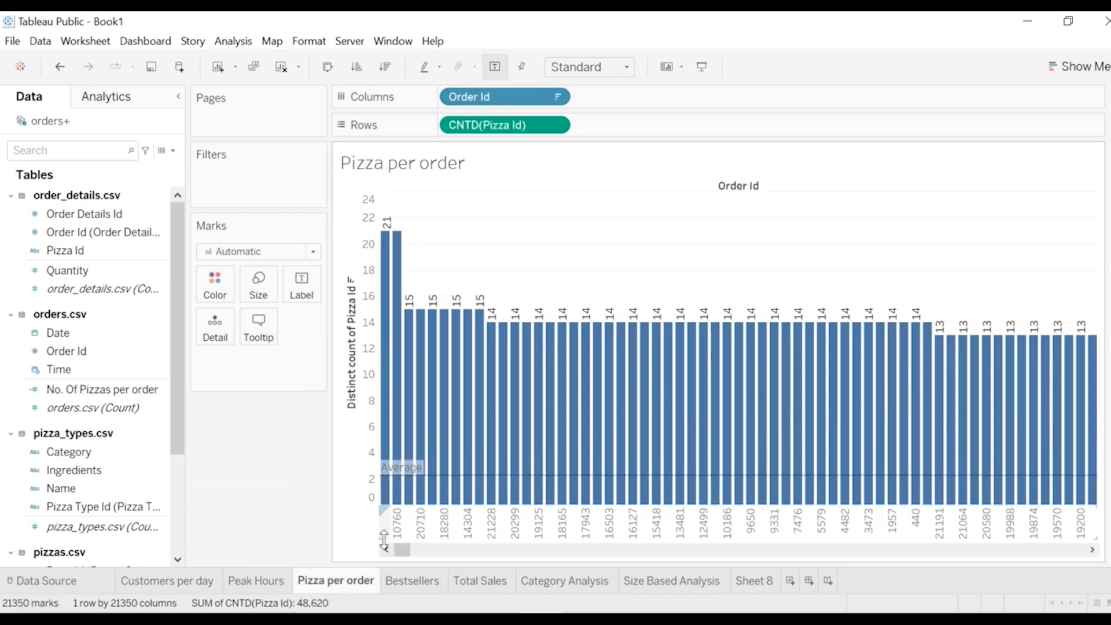
mouse_move(383, 506)
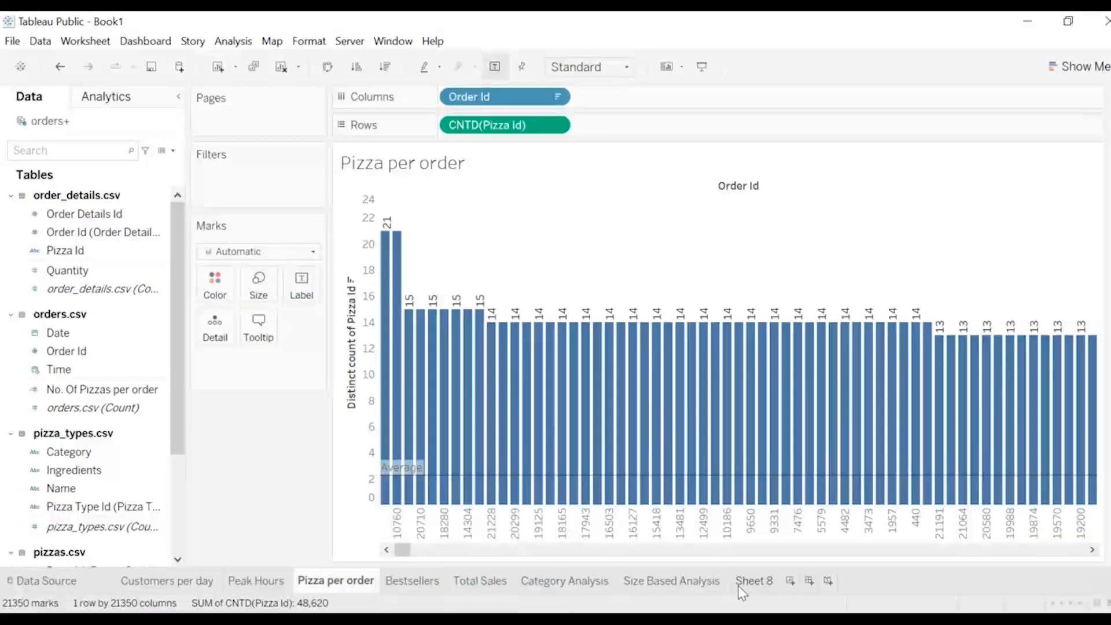
Step: Rename Sheet 8 as "Top Customers"
click(752, 579)
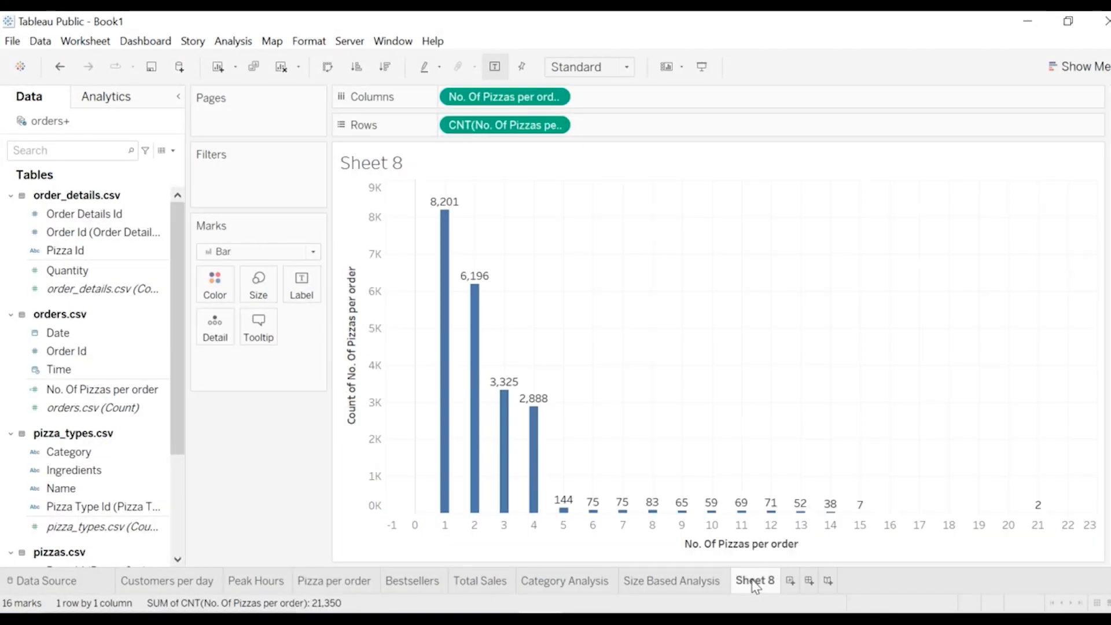
double_click(752, 579)
key(ctrl+a)
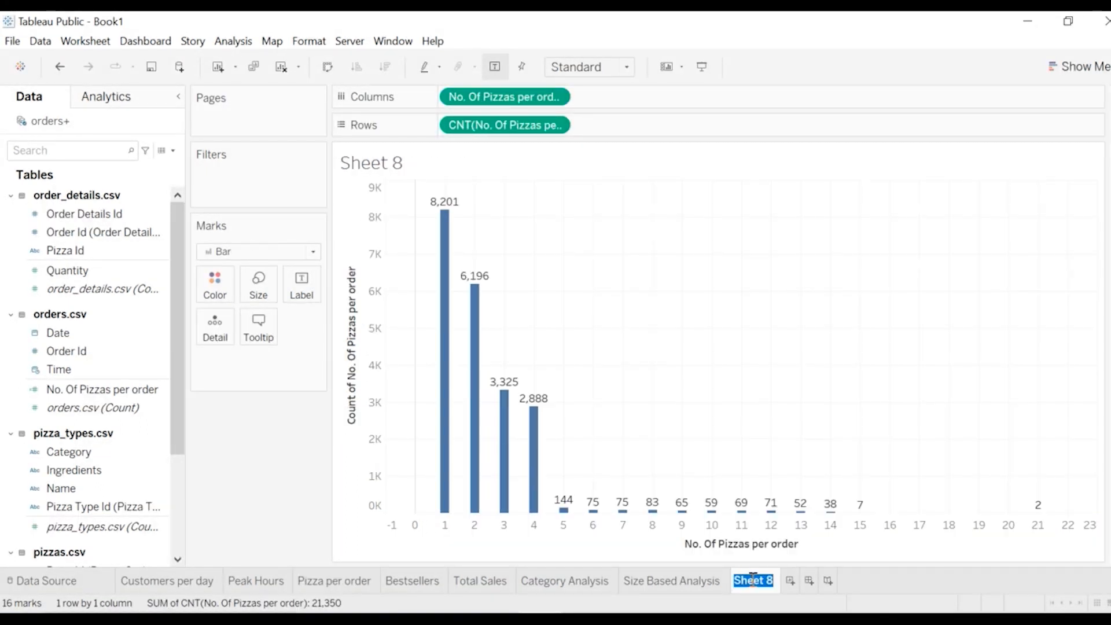
text(Top Cust)
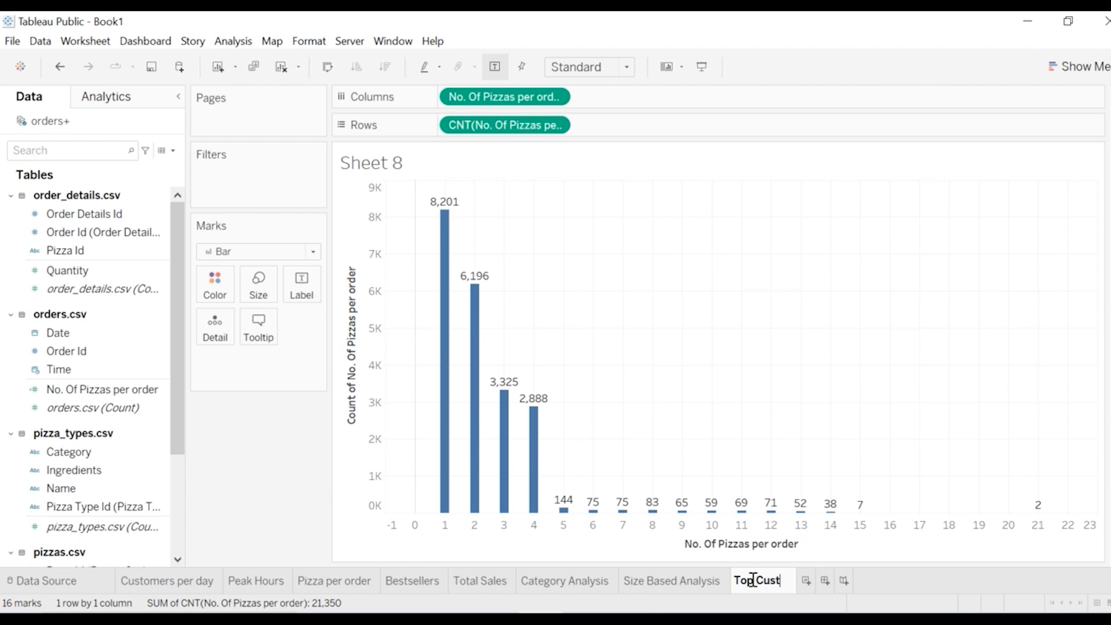
text(omers)
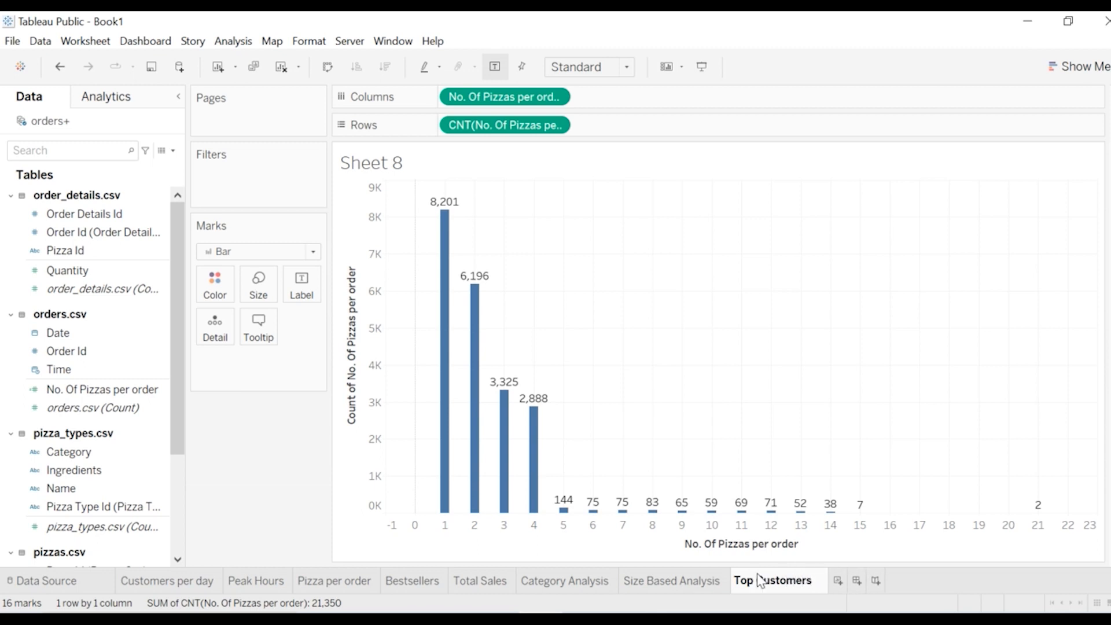
key(Return)
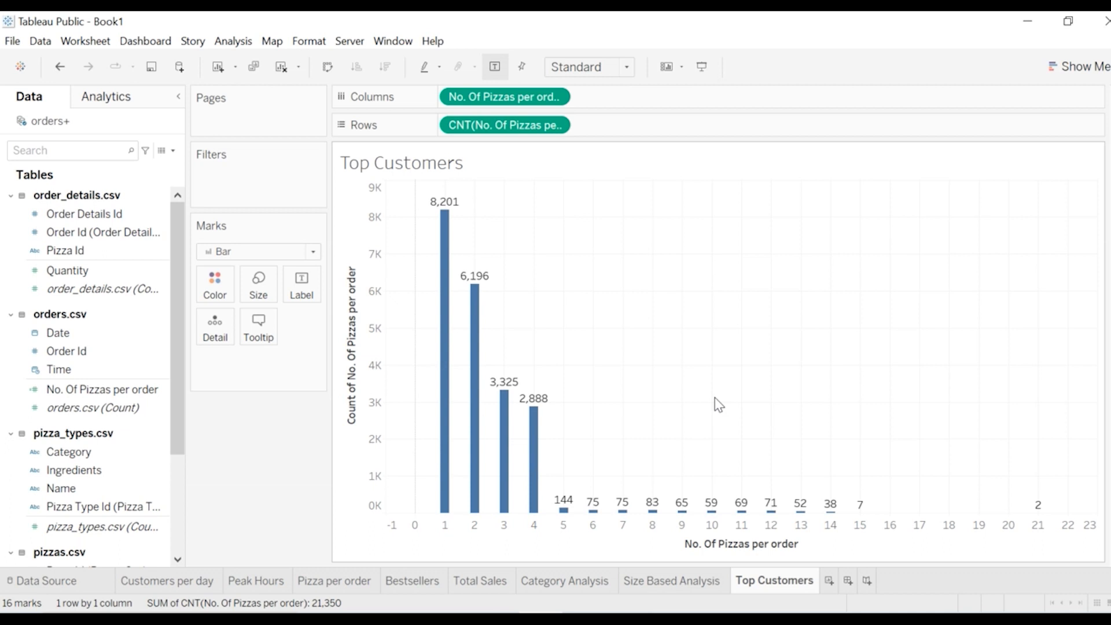
Step: Add a new story to the workbook
click(868, 585)
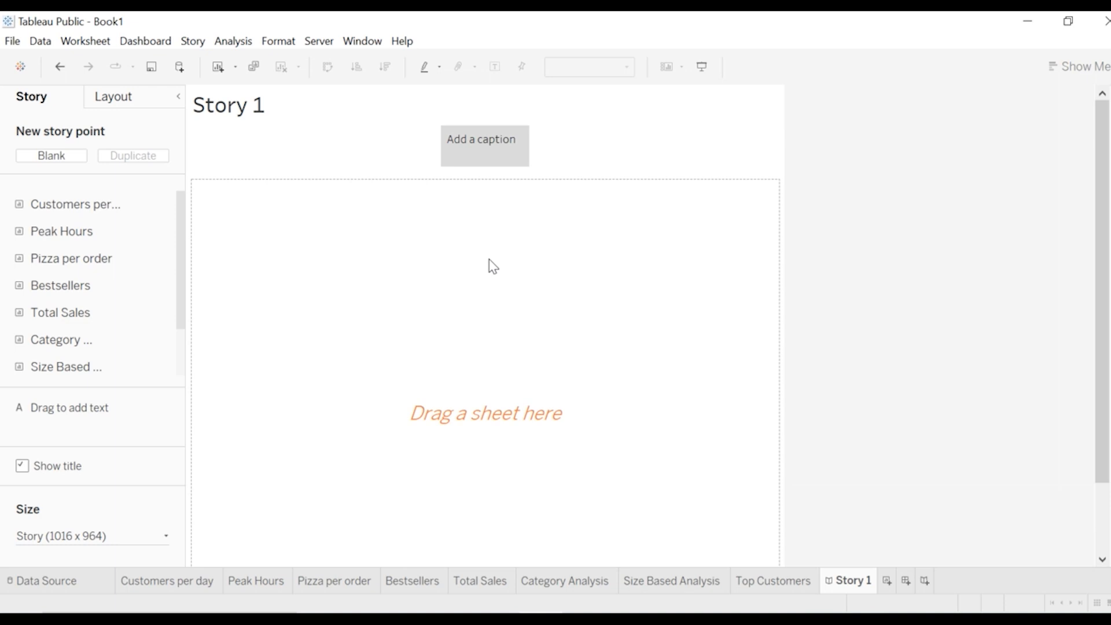
Step: Place Customers per day in the story, captioned "From the analysis we can find that the average of 1656 customers are coming to the store each day."
double_click(24, 233)
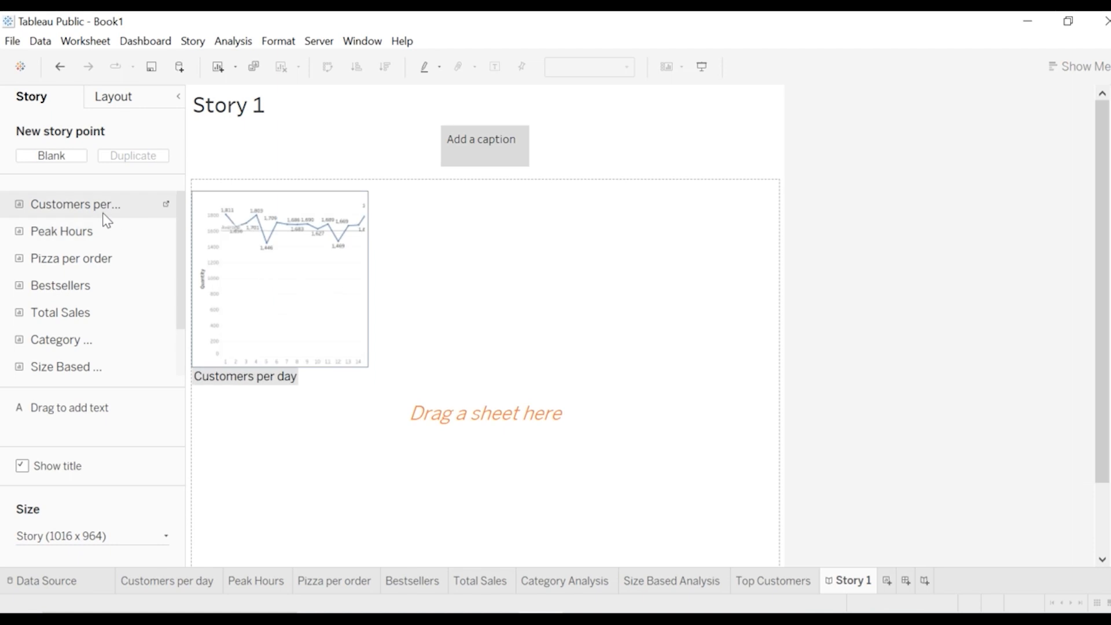
drag(106, 219, 255, 281)
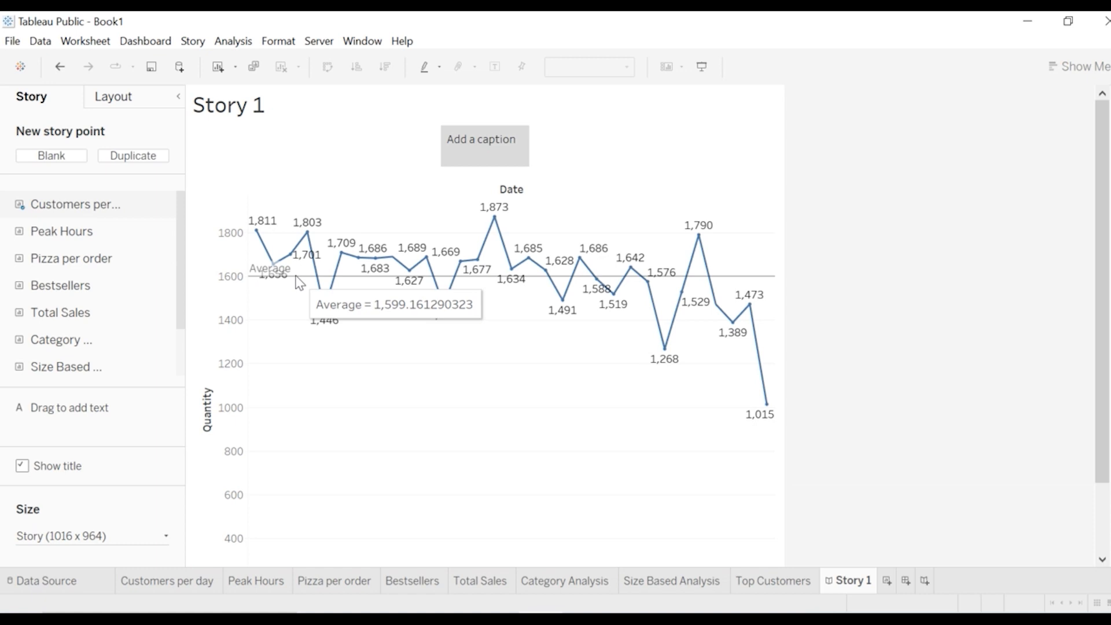
click(461, 137)
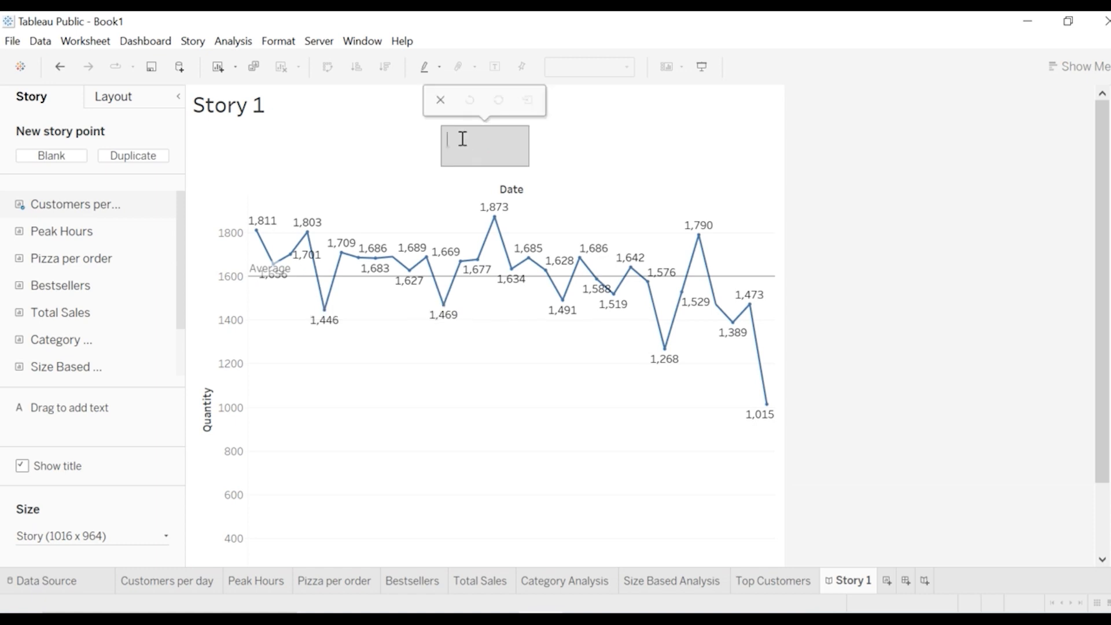
text(From thi)
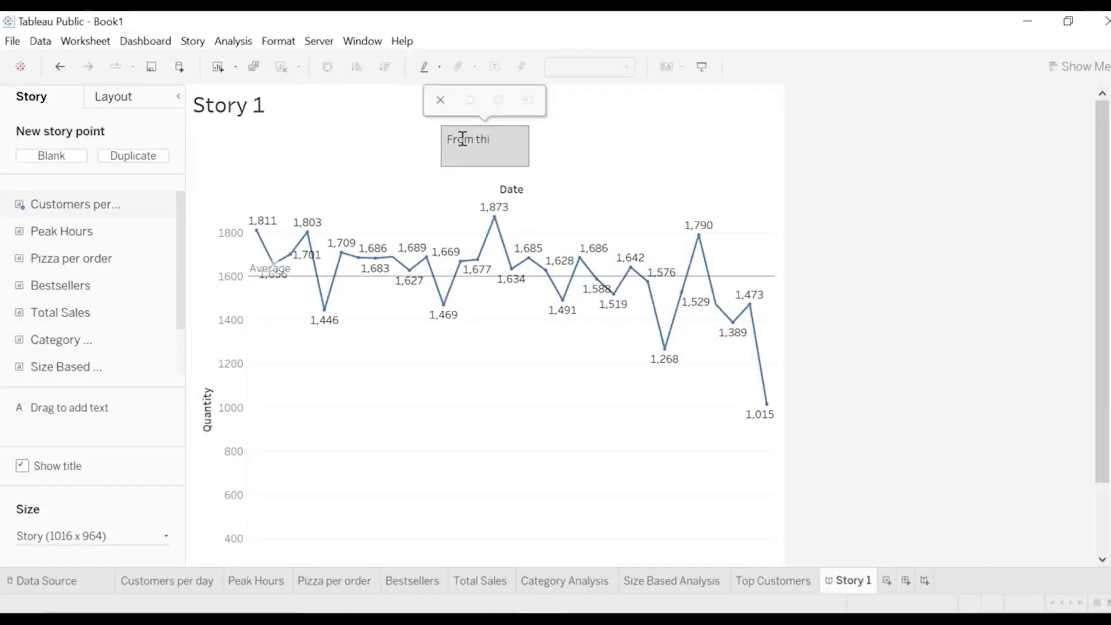
key(BackSpace)
text(e analysis)
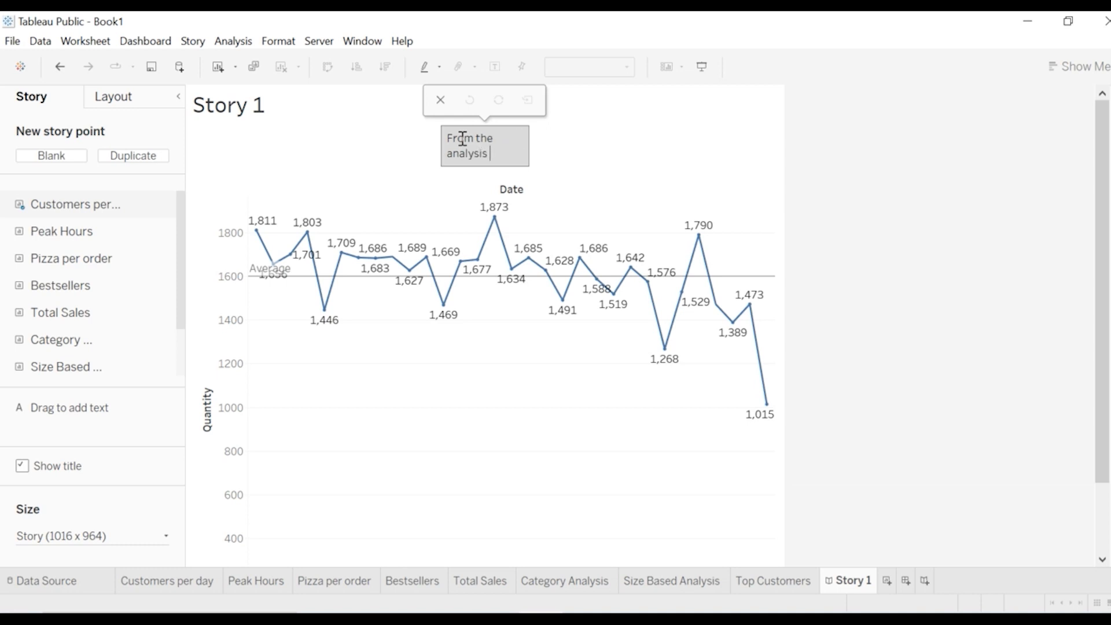
text( we can find the)
key(BackSpace)
text(at)
text( the)
text( averag)
text(e of 16)
text(5)
text(6 customers )
text(are comin)
text(g )
text(to the)
text( store ea)
text(ch day.)
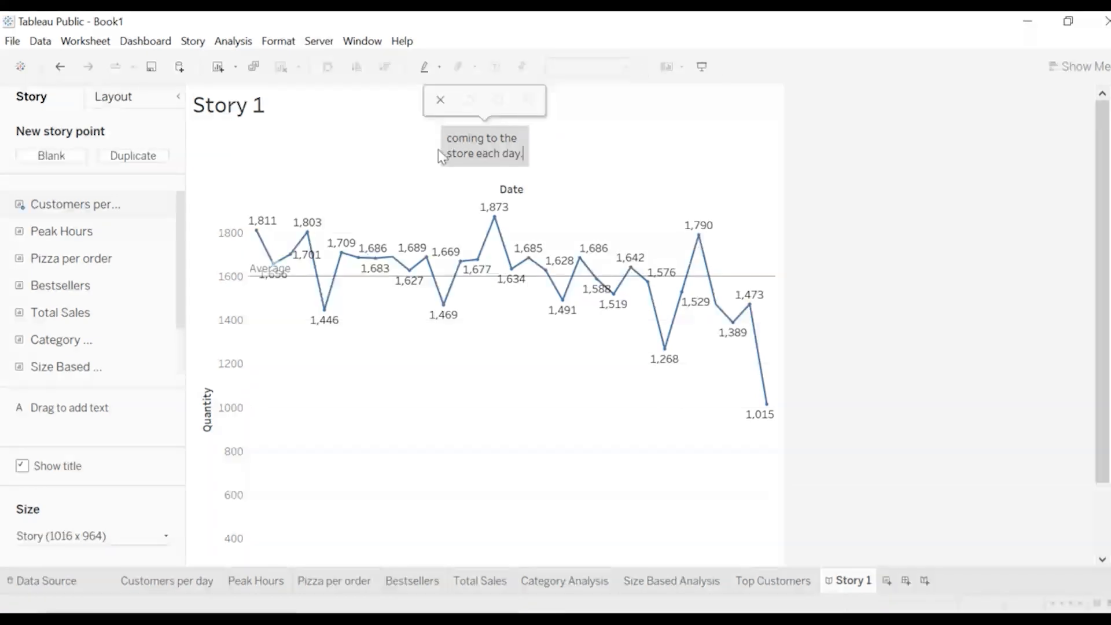
Step: Widen the story's caption boxes so the full caption fits on two lines, and set the story size to Automatic
drag(440, 150, 319, 170)
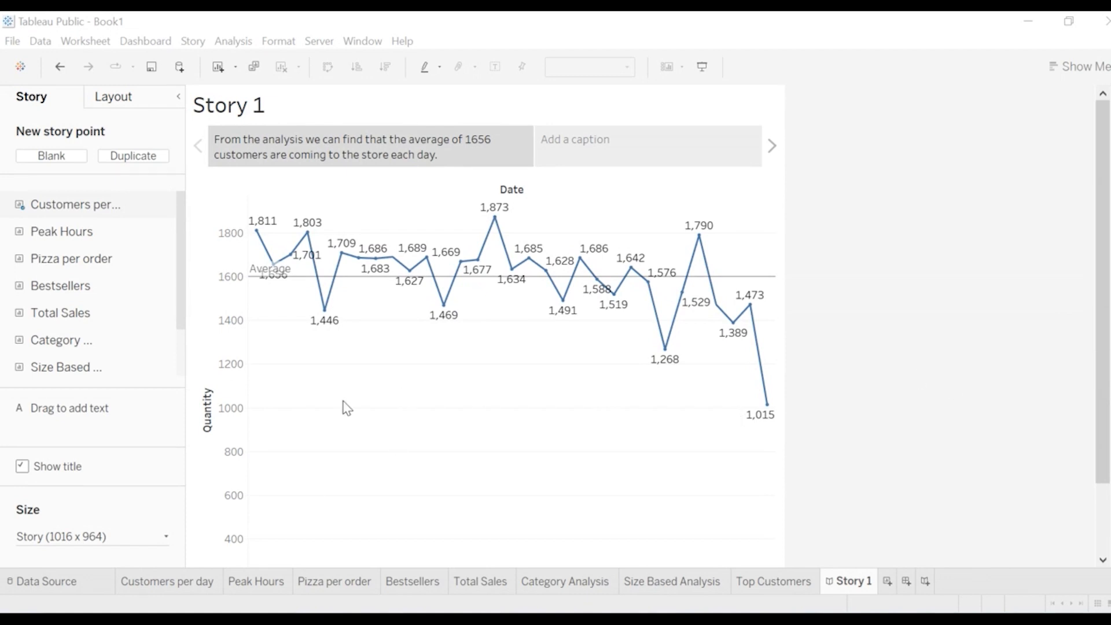
click(167, 540)
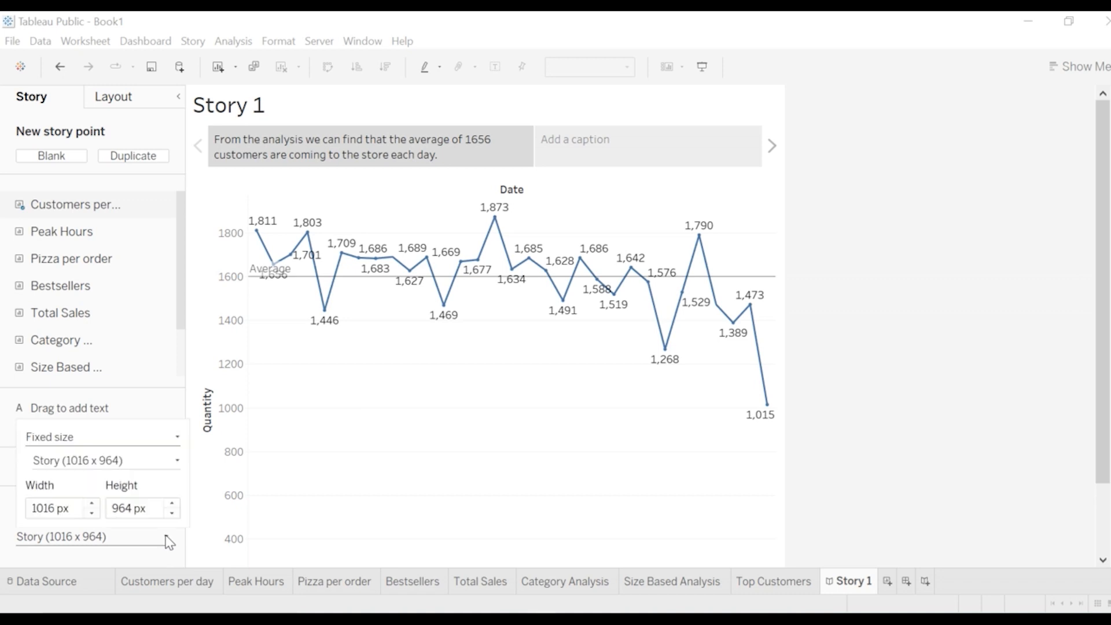
click(178, 436)
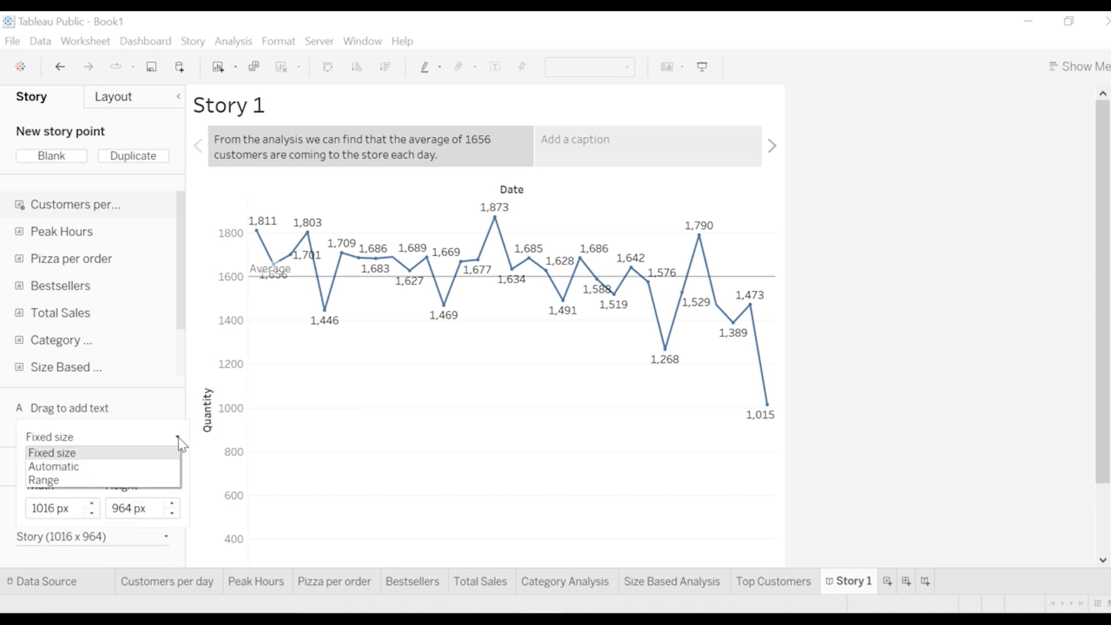
click(147, 466)
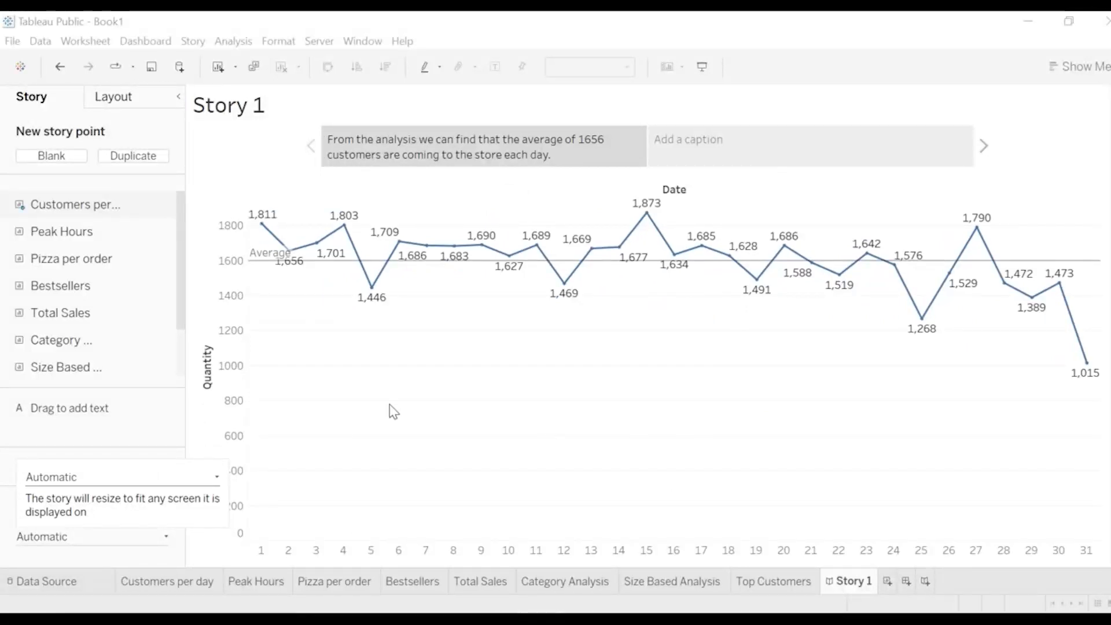
Step: Add another blank story point after the empty second one and return to the first story point
click(681, 161)
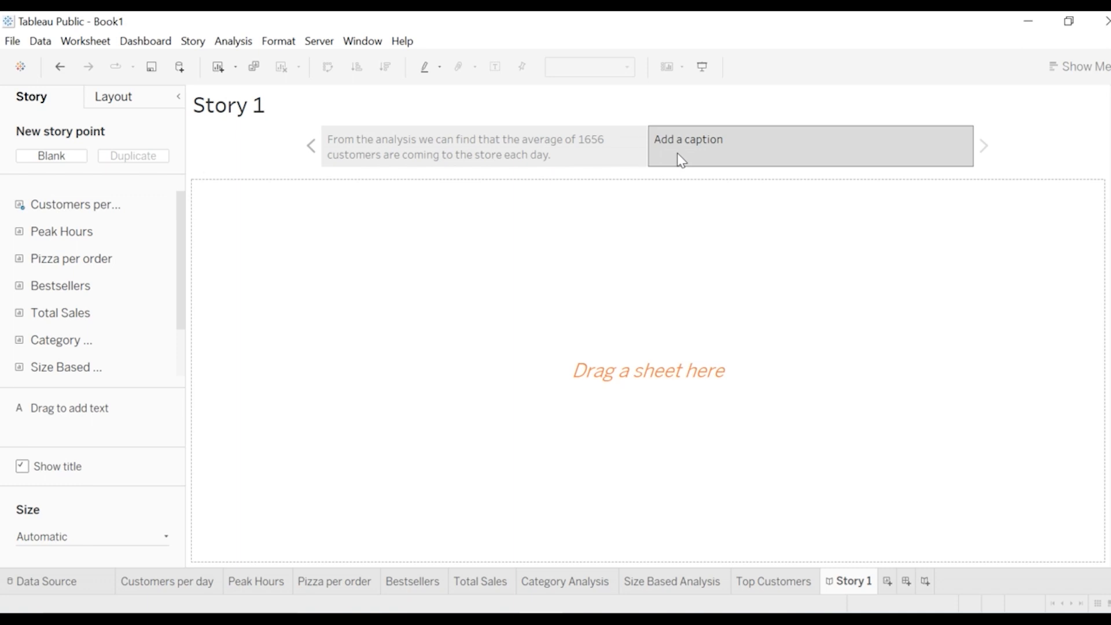
click(73, 158)
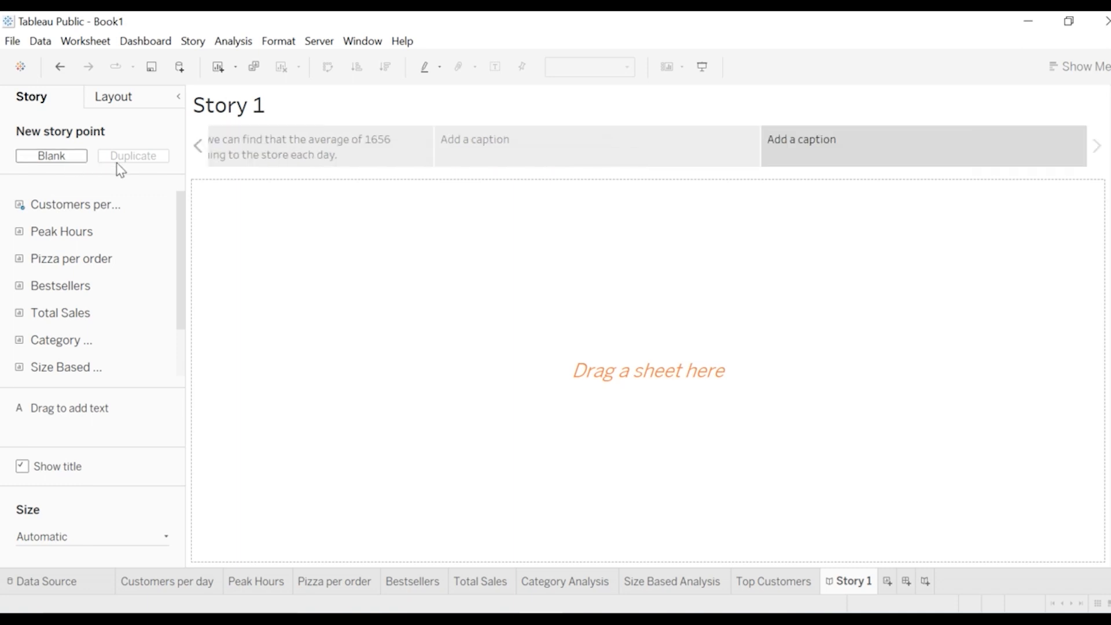
click(322, 148)
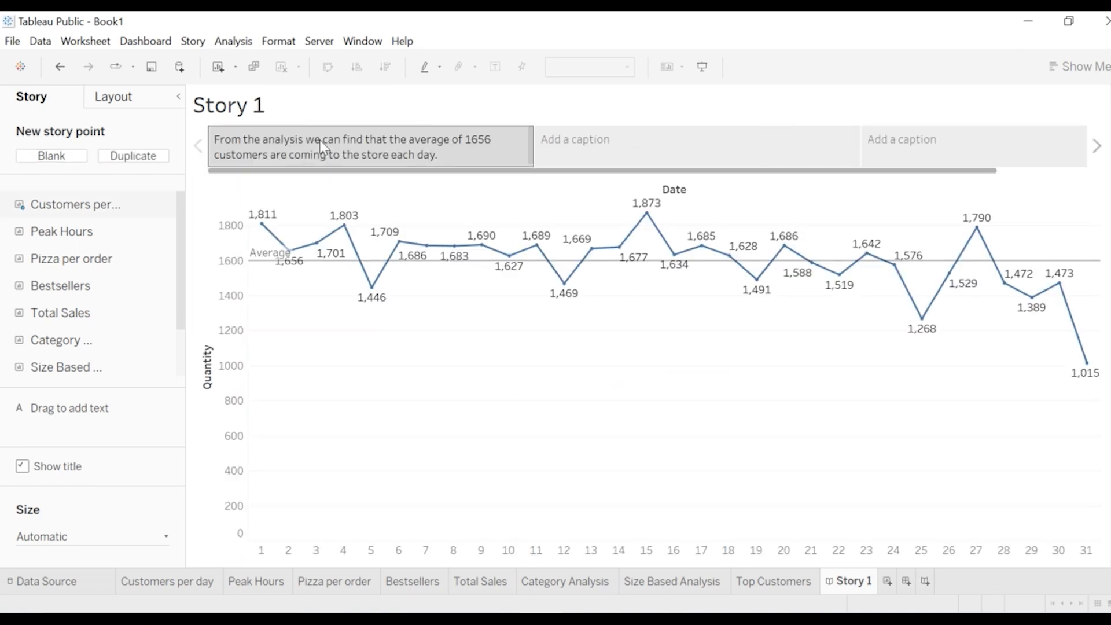
mouse_move(461, 154)
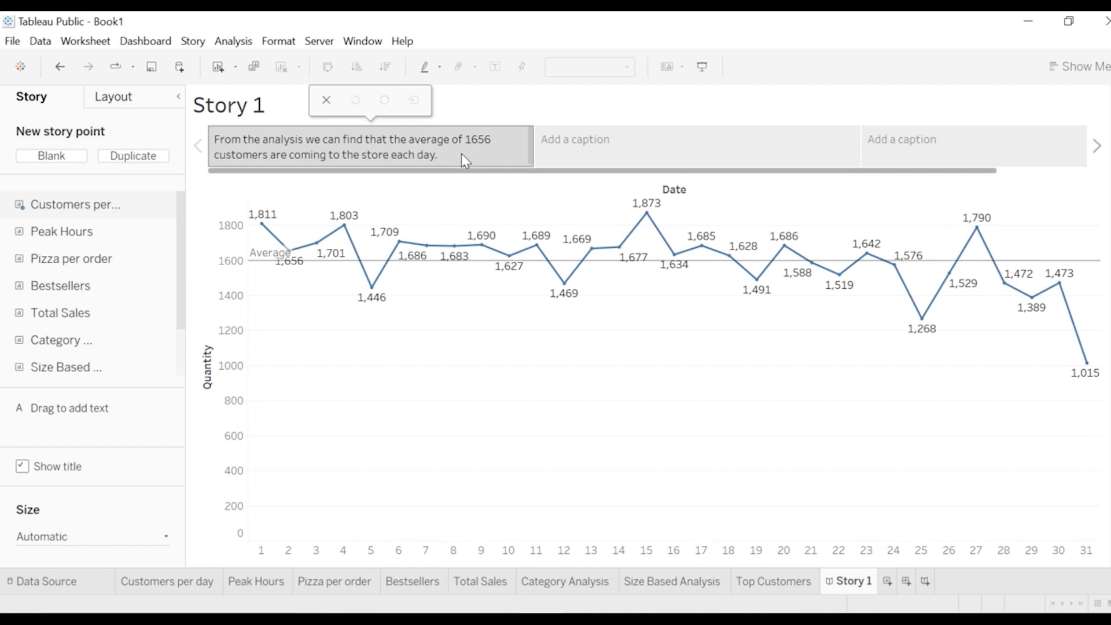
Step: Place the Peak Hours sheet on the empty second story point
click(605, 147)
mouse_move(23, 213)
drag(55, 233, 341, 314)
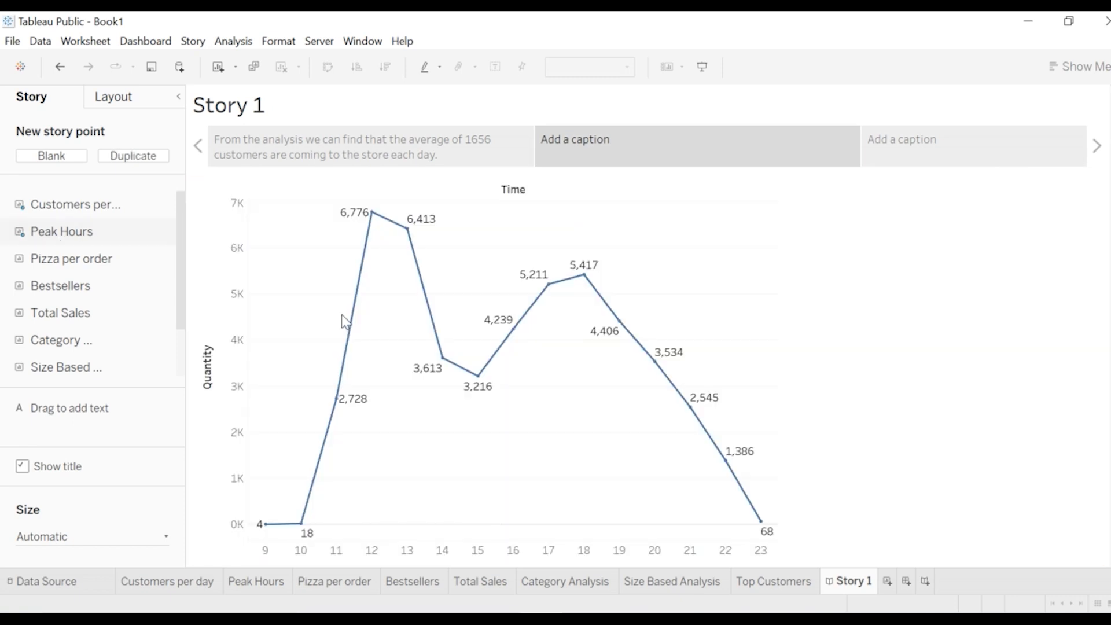
Step: Caption the Peak Hours story point "12 noon is the time when the maximum customer influx is seen."
double_click(565, 140)
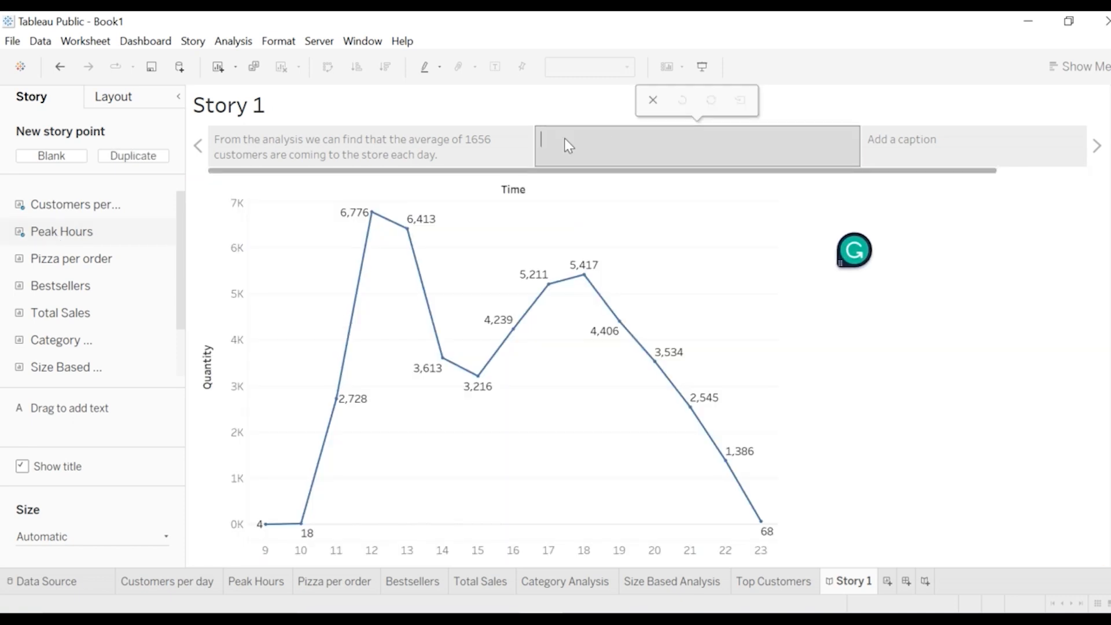
text(From thi)
text(s an)
text(noon)
text(on is th)
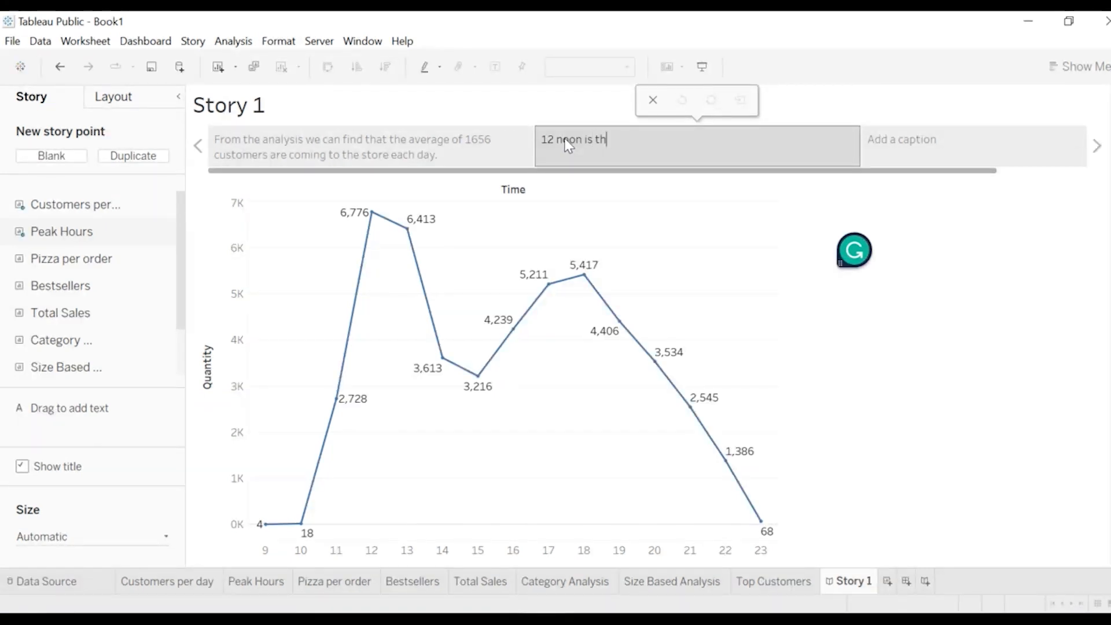
text(e time when tghe)
key(BackSpace)
key(BackSpace)
key(BackSpace)
text(he ma)
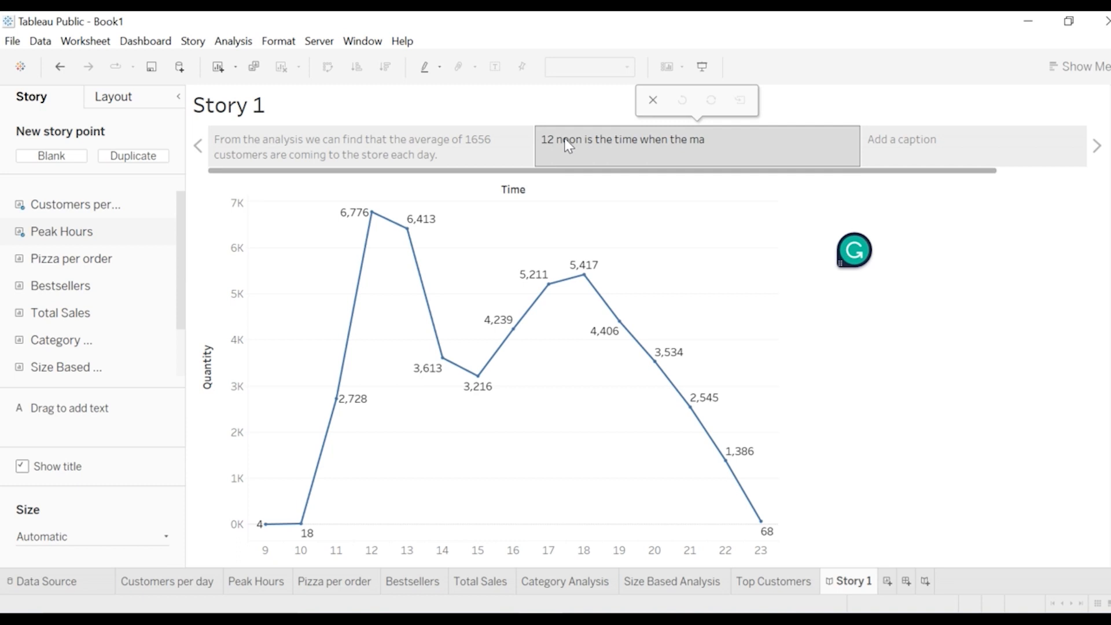
text(ximum customer influx is seen)
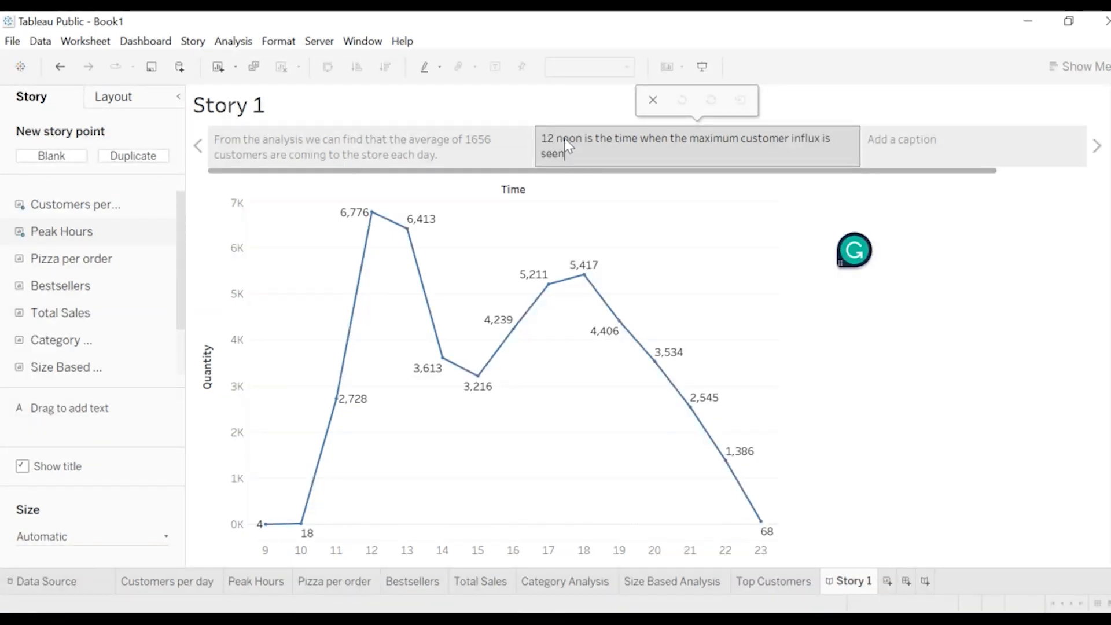
text(.)
Step: Place the Pizza per order sheet on the third story point and caption it "Average of 2 pizzas are taken per order."
click(913, 153)
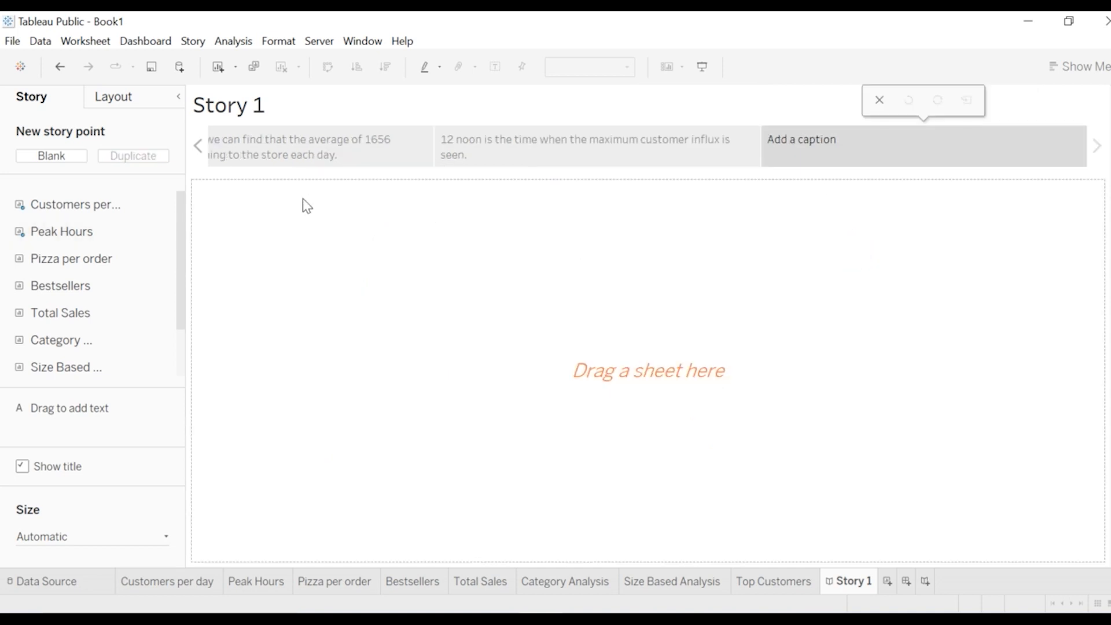
drag(67, 258, 322, 300)
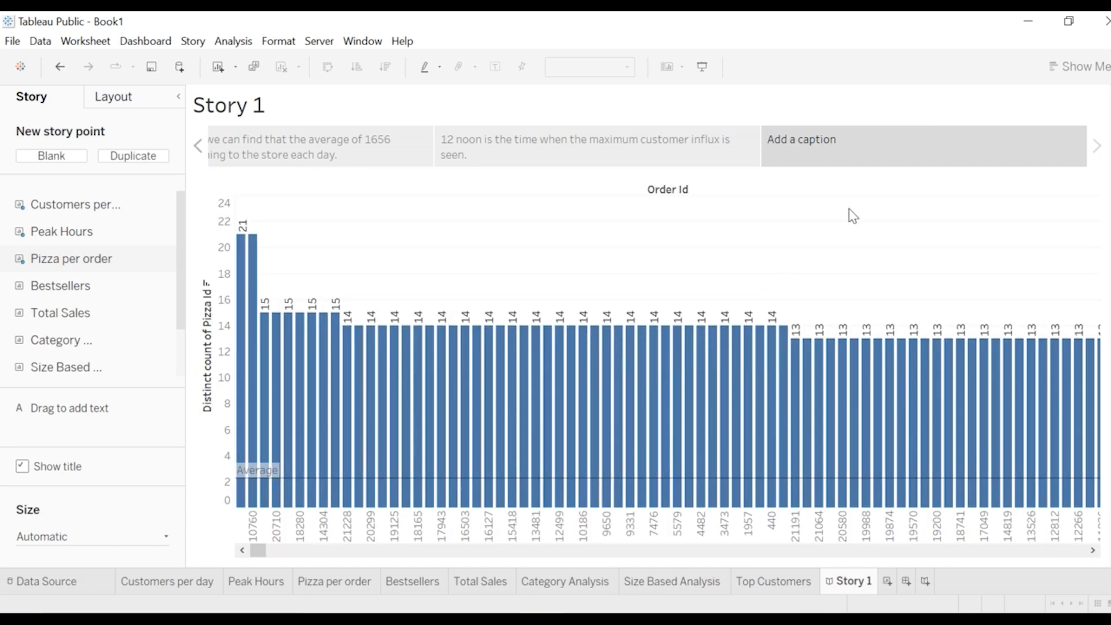
click(797, 146)
text(A)
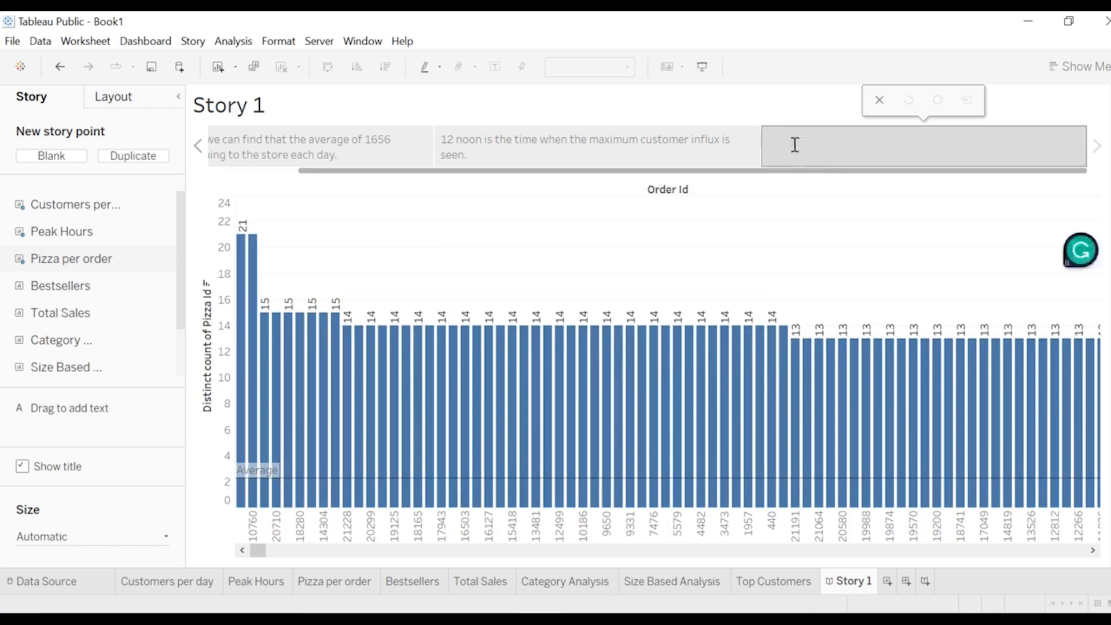
text(verage)
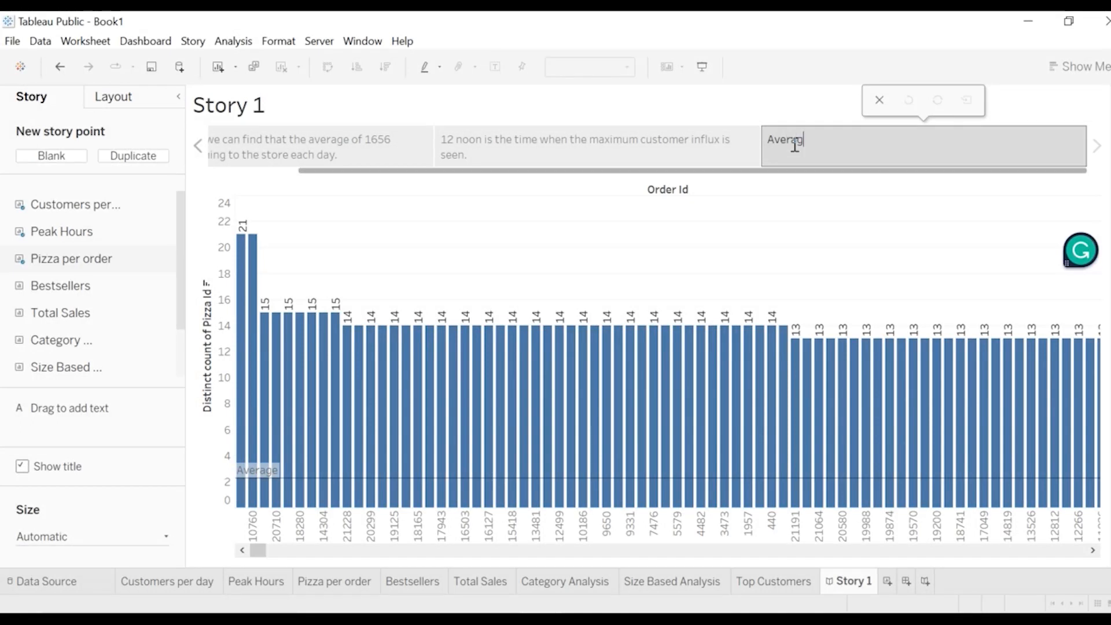
text( of 2 pizzas are)
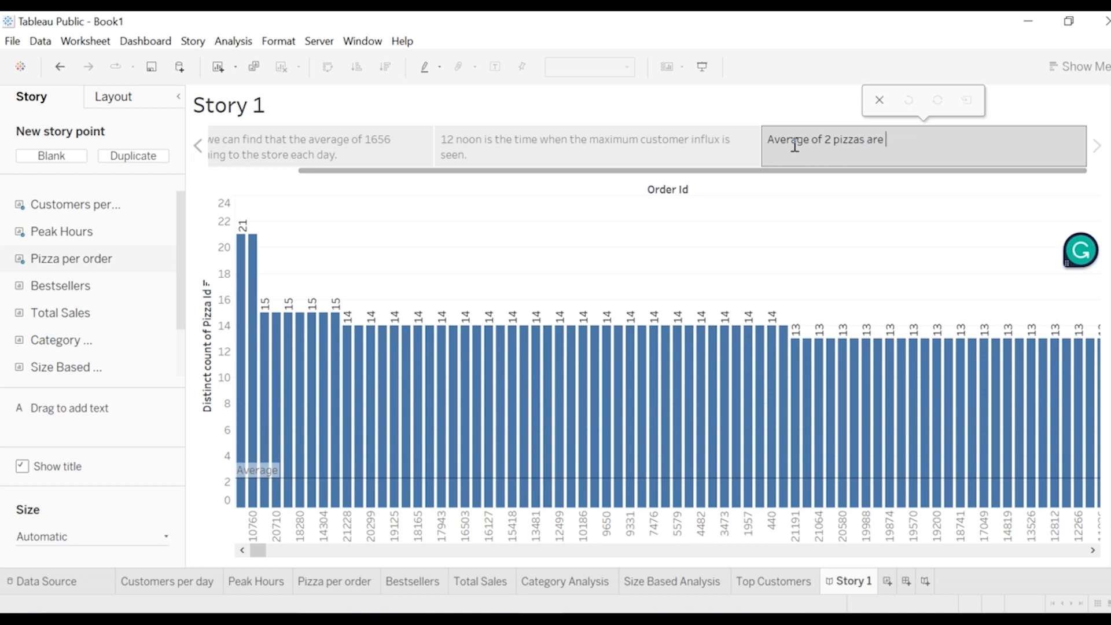
text( taken per order.)
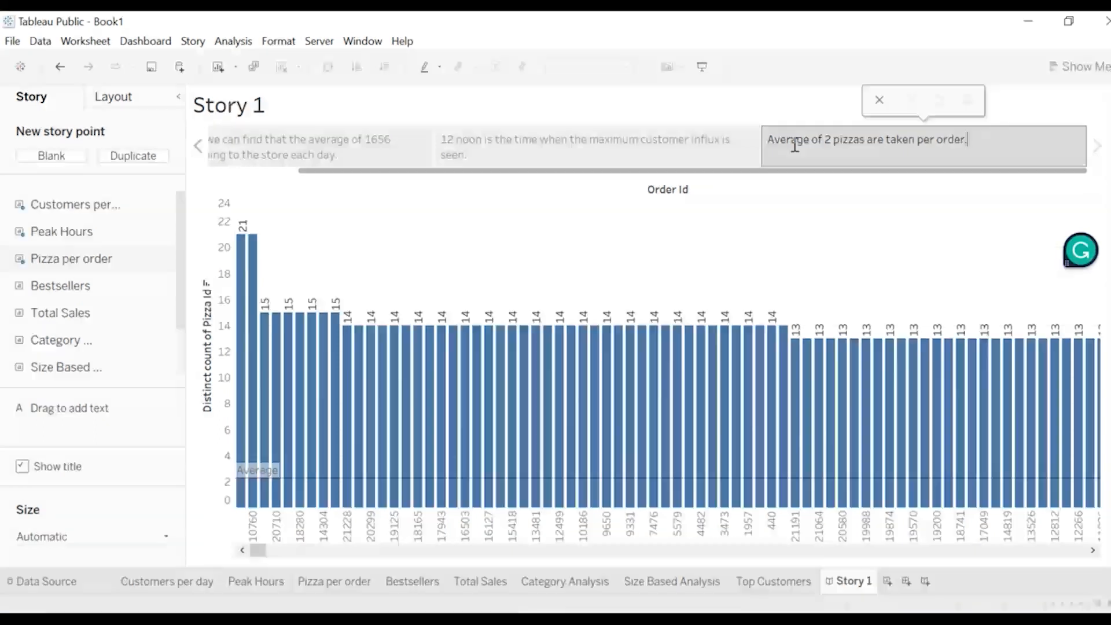
click(1104, 167)
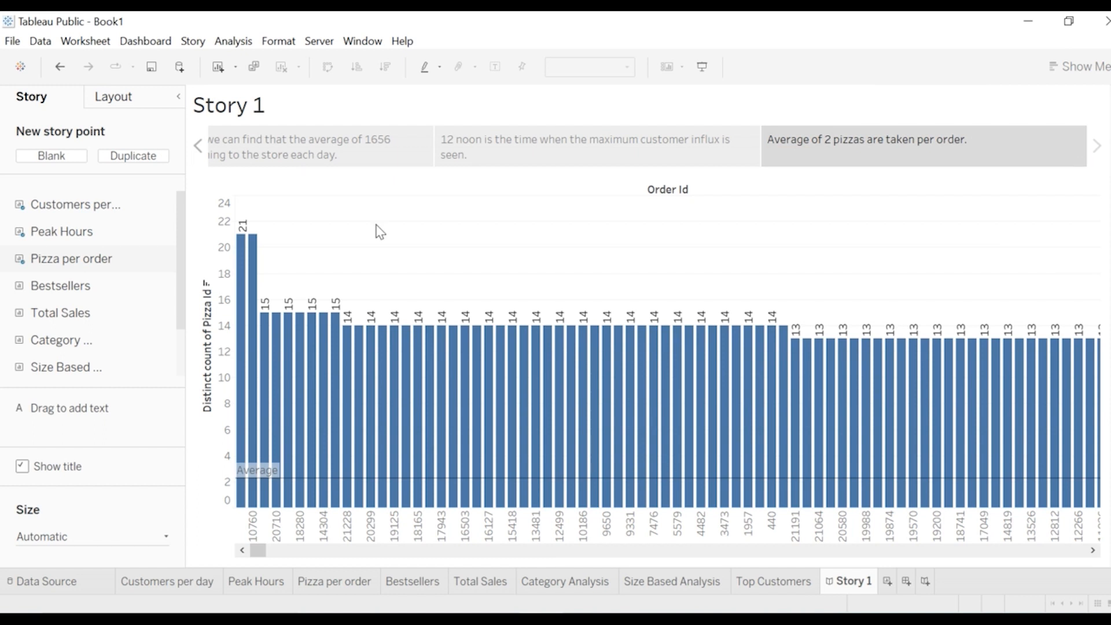
Step: Add a fourth story point showing the Bestsellers sheet, captioned "Top 10 Bestsellers by volume."
click(64, 161)
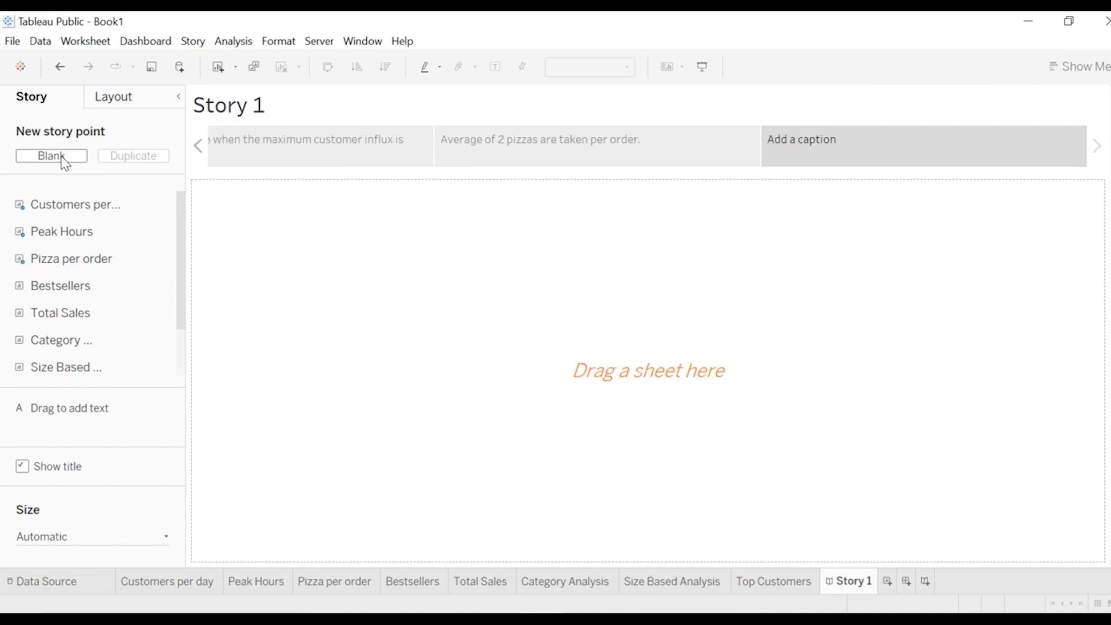
drag(70, 287, 238, 302)
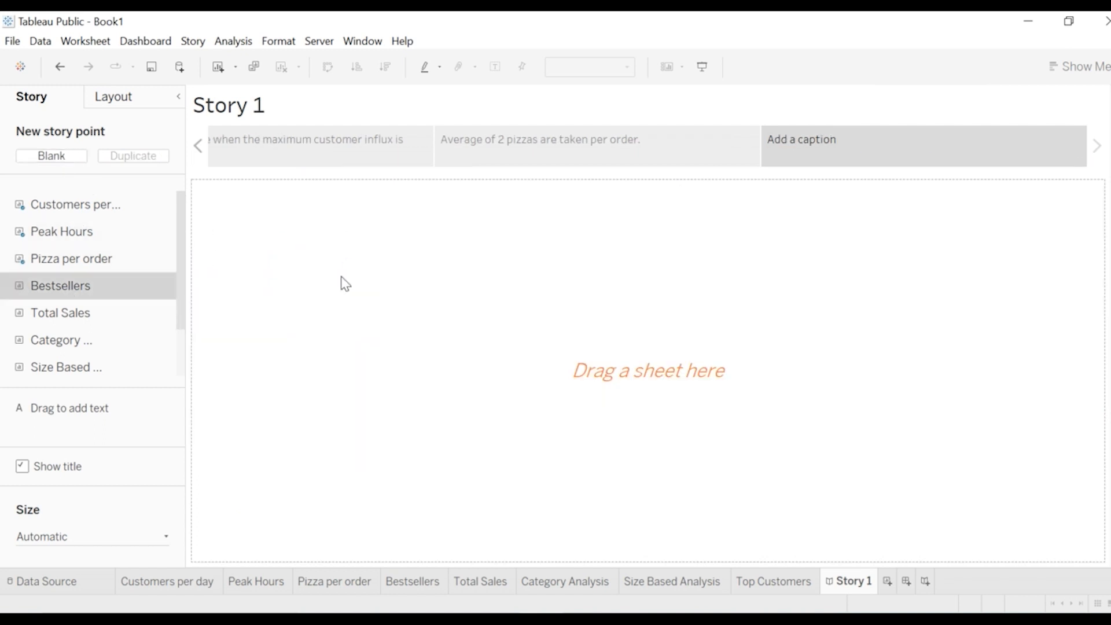
drag(153, 299, 313, 317)
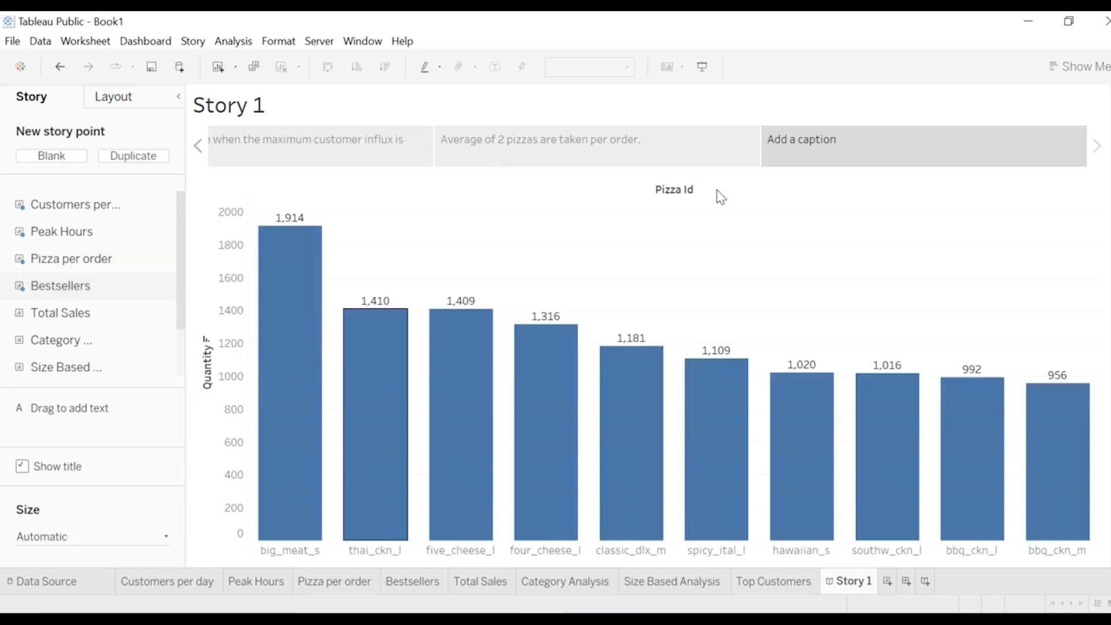
click(818, 147)
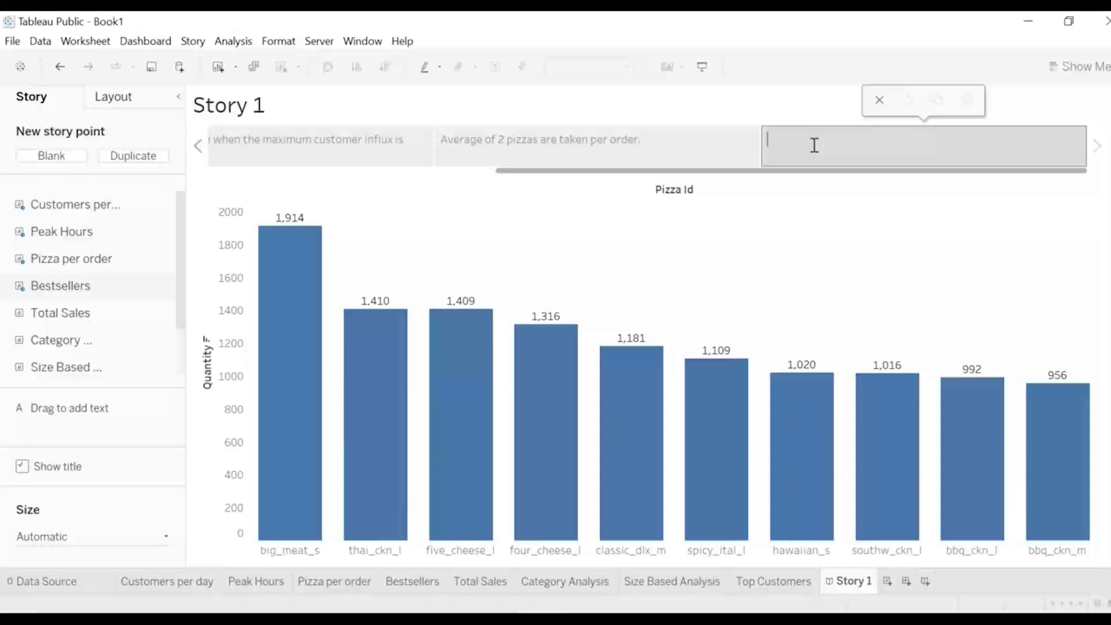
text(T)
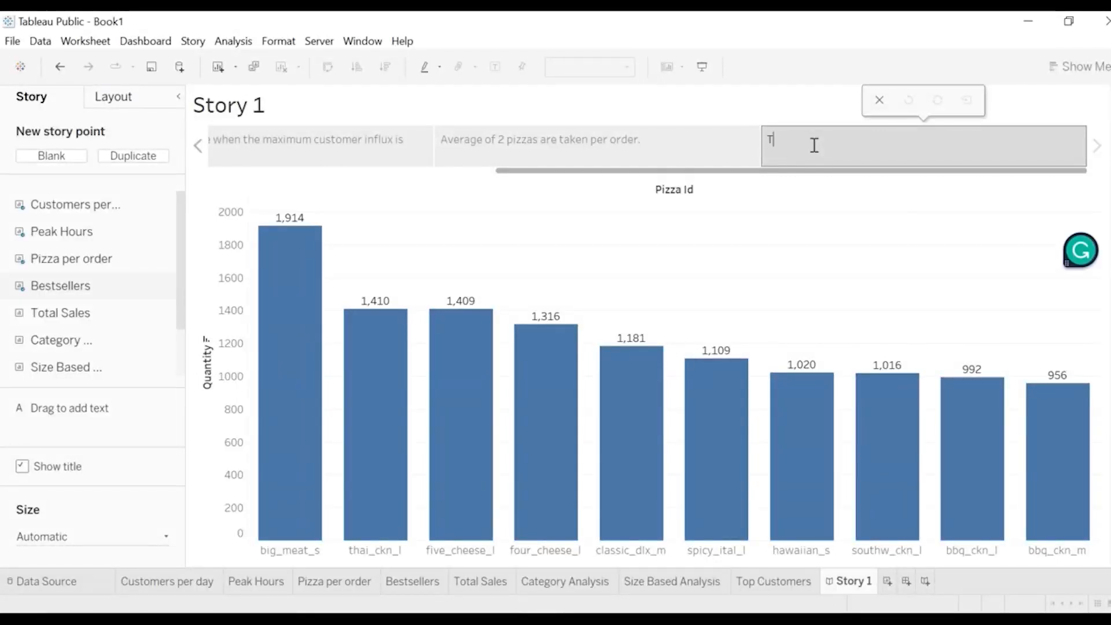
text(op 10 Bestsellers by volume..)
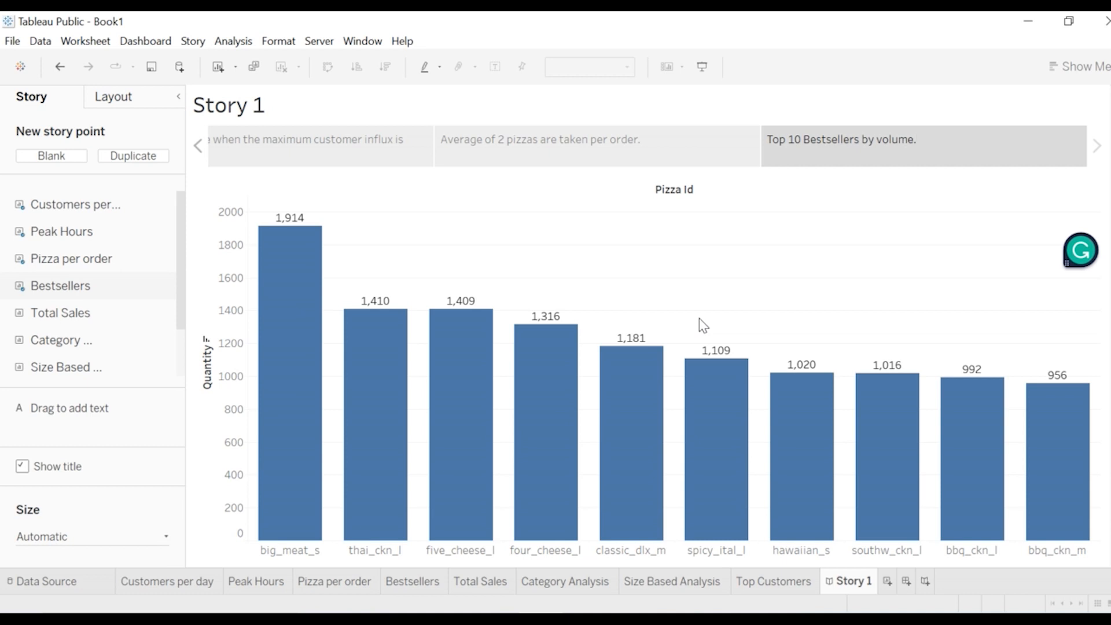
Step: Go back through the story points one by one to the first to review their charts and captions
click(199, 149)
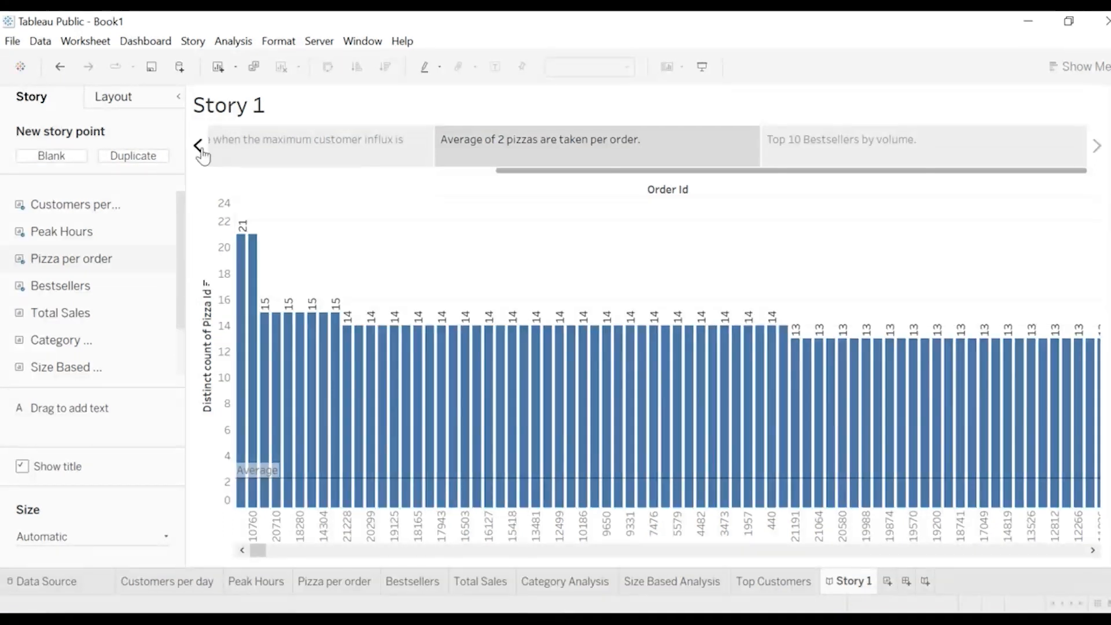
click(200, 149)
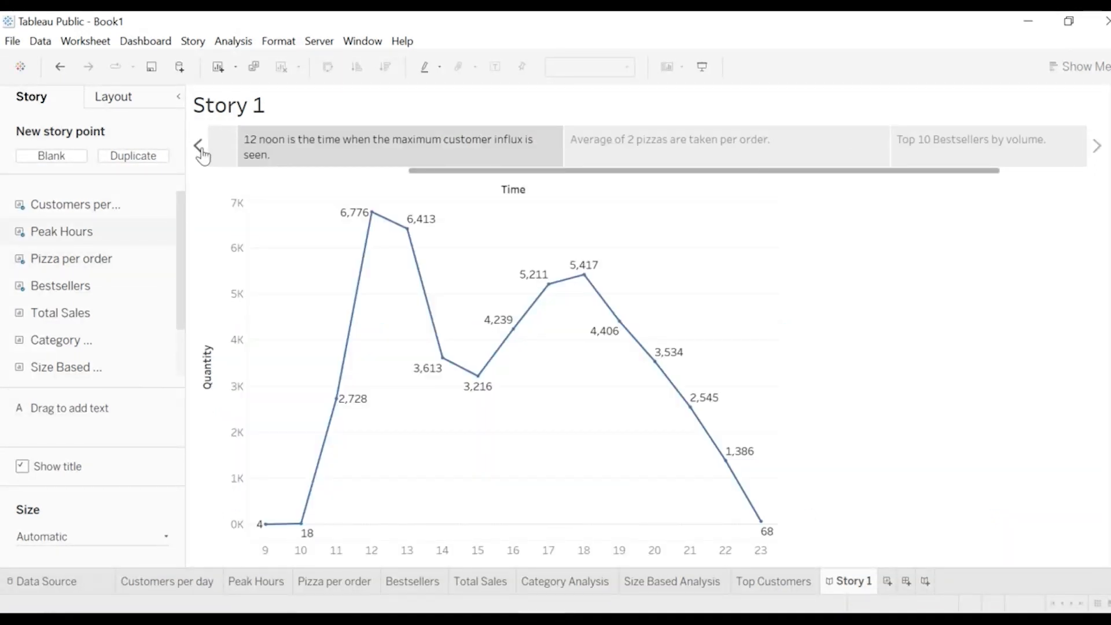
click(200, 150)
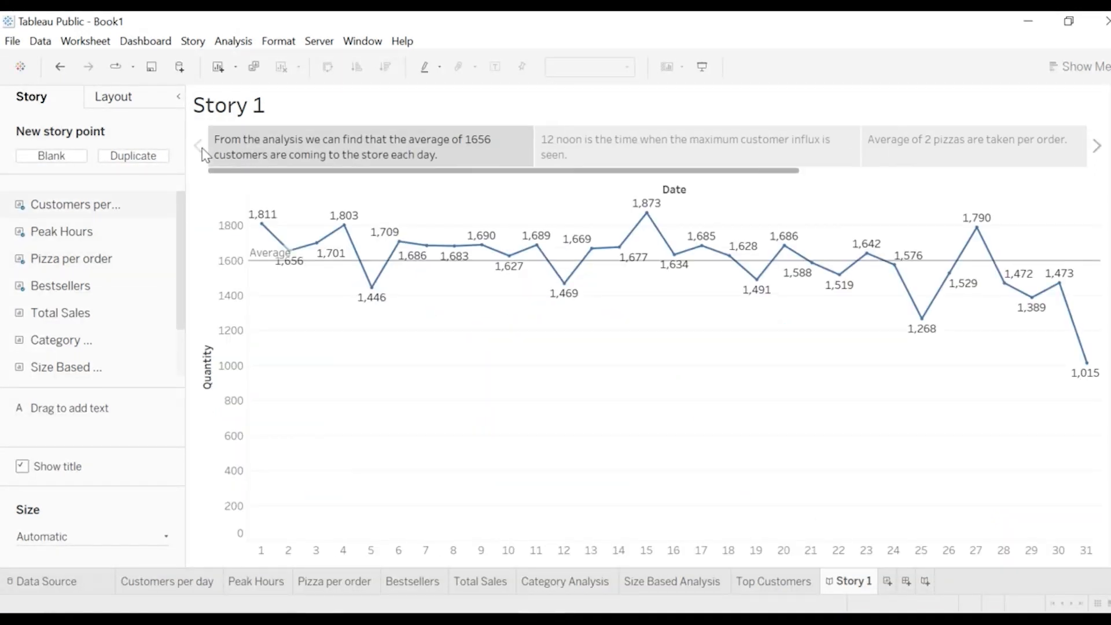
Step: Page forward through the story points to the Bestsellers point and back to the first, examining each chart with its caption
mouse_move(365, 144)
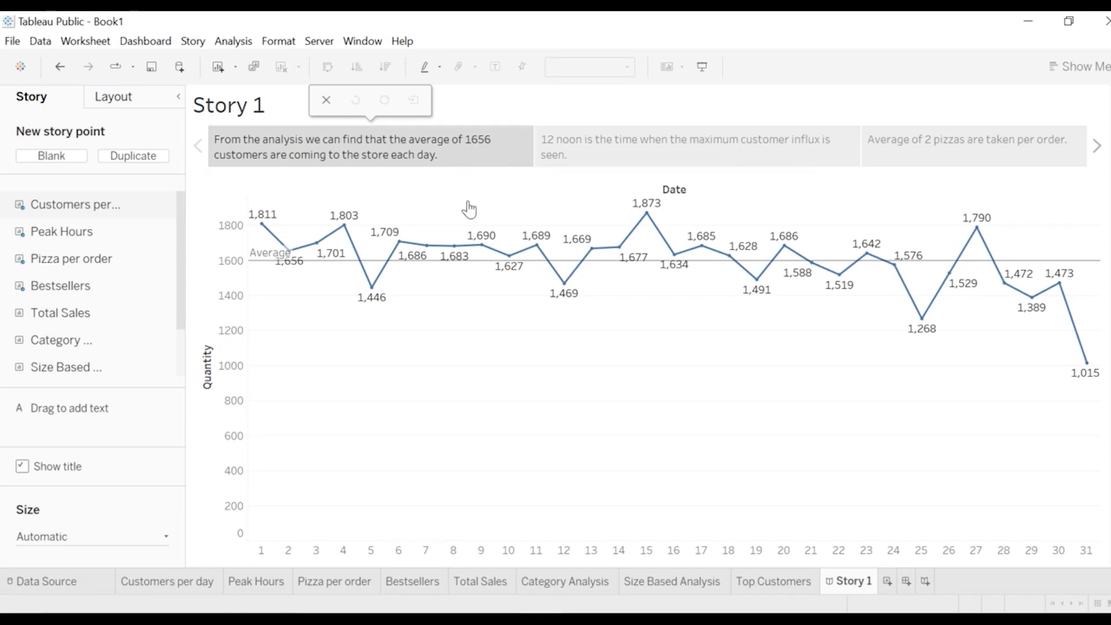
click(1097, 147)
click(1097, 147)
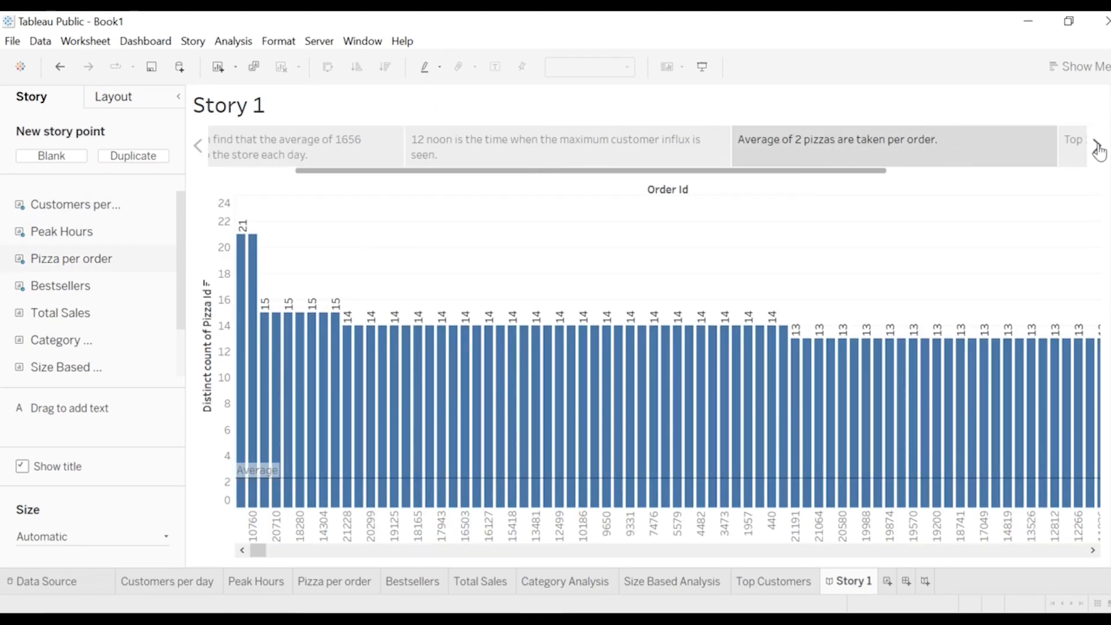
click(1097, 147)
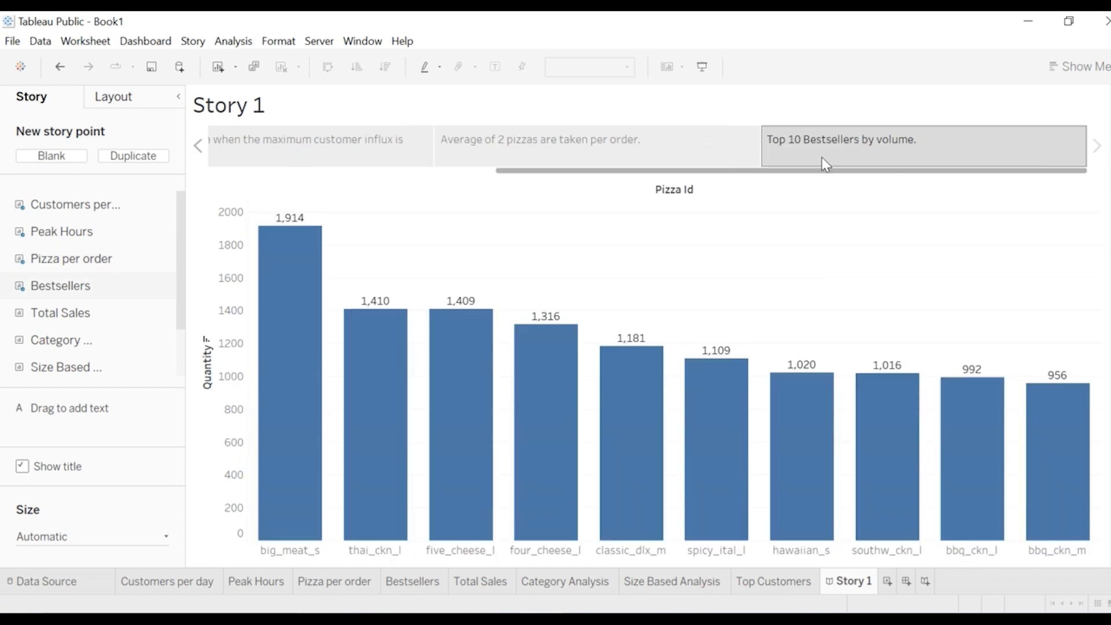
mouse_move(925, 153)
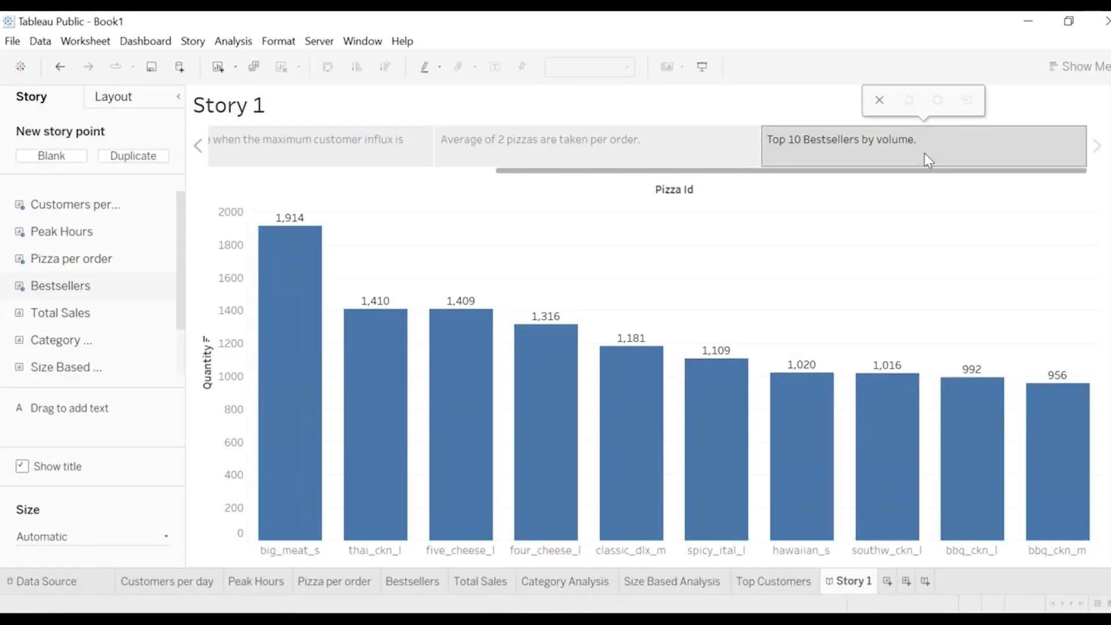
mouse_move(423, 332)
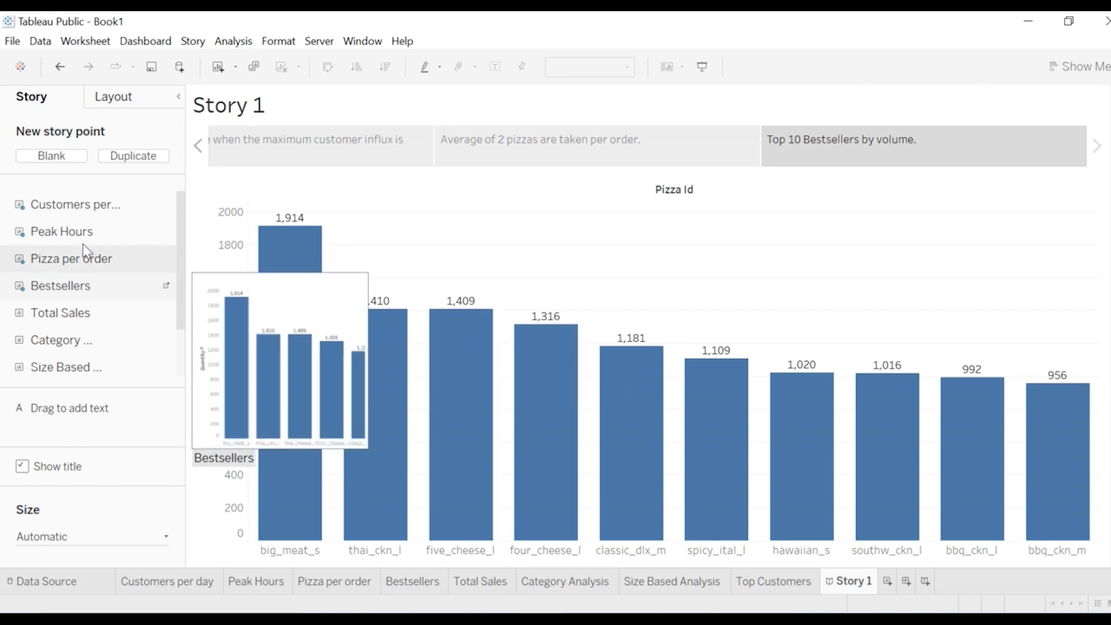
click(198, 146)
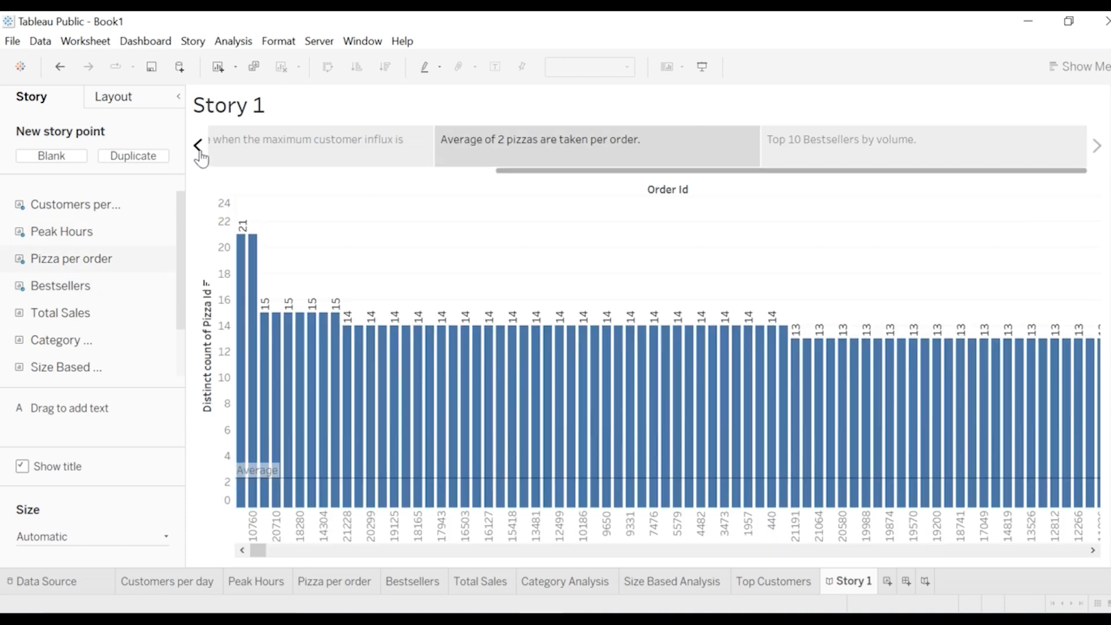
click(199, 147)
click(198, 147)
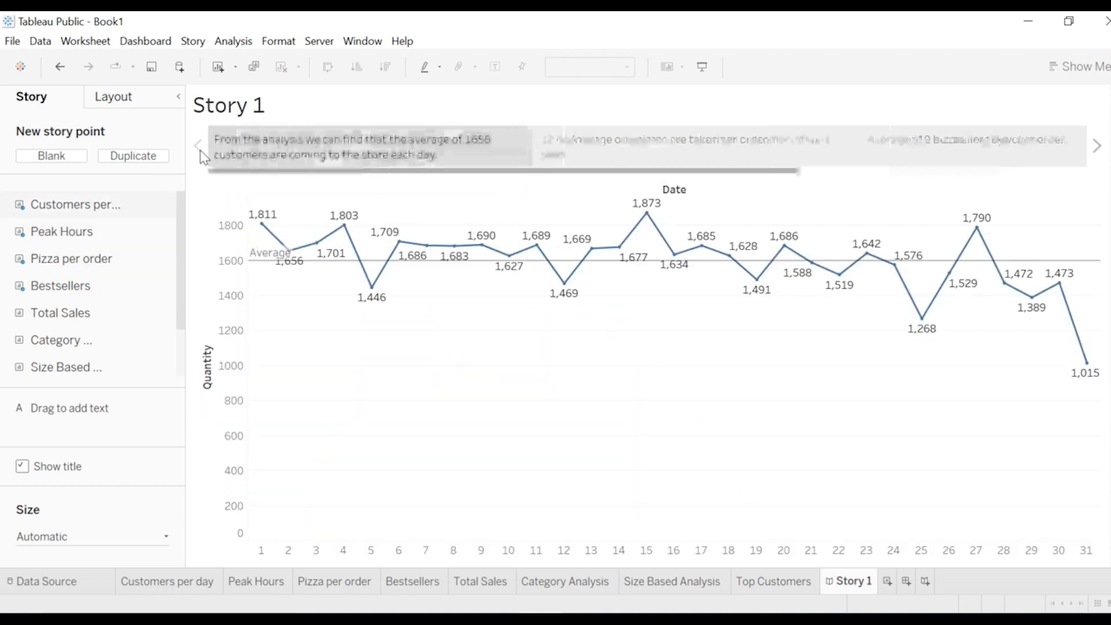